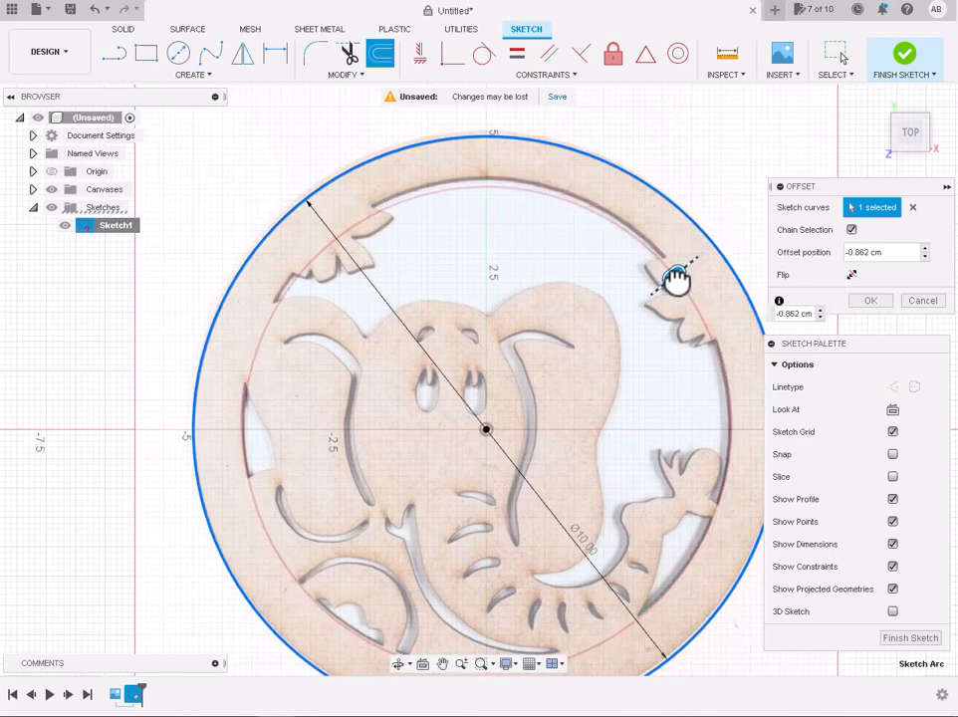
Offset the 10 cm outer circle inward by about 0.807 cm
key(Return)
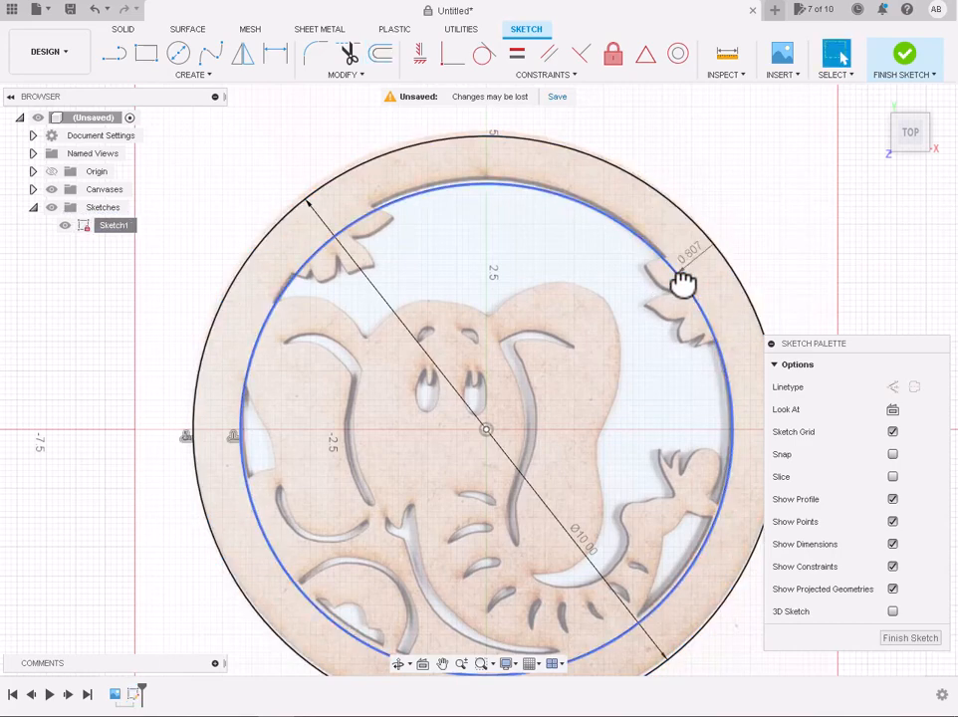
Draw a three-point arc along the upper edge of the top leaf in the upper-right cluster, starting on the inner circle
scroll(738, 367, up, 6)
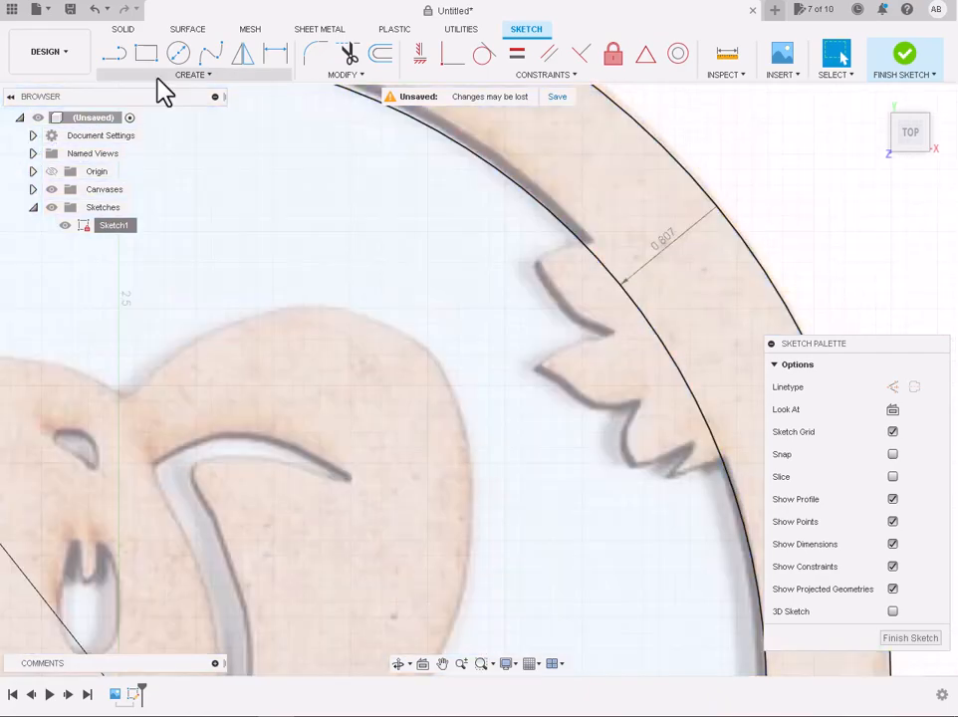
click(193, 74)
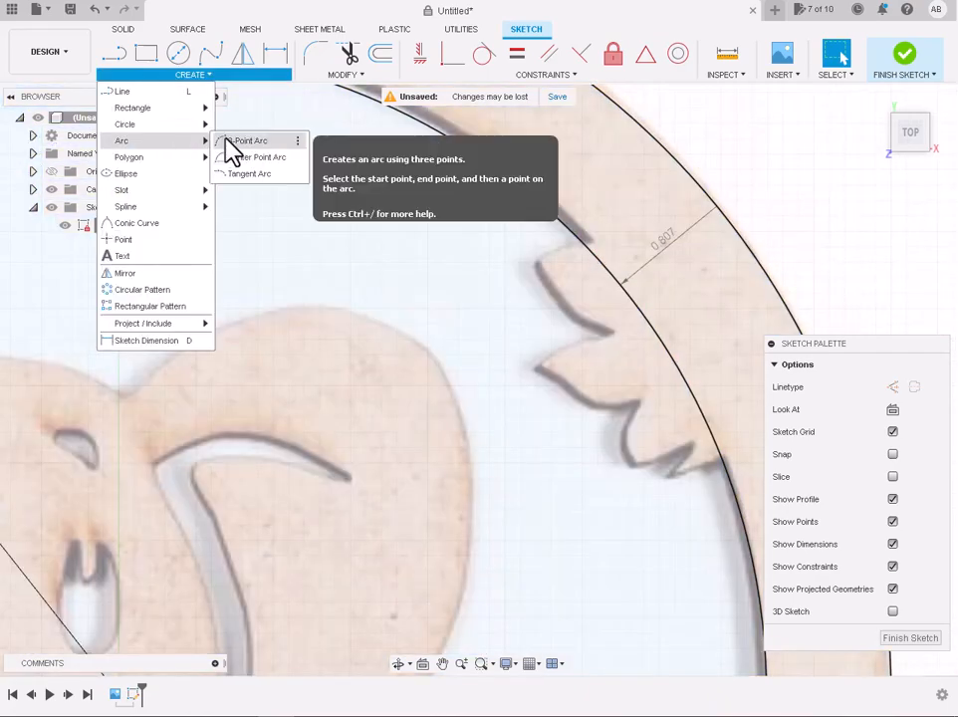
click(252, 139)
scroll(609, 277, up, 2)
click(606, 266)
click(536, 294)
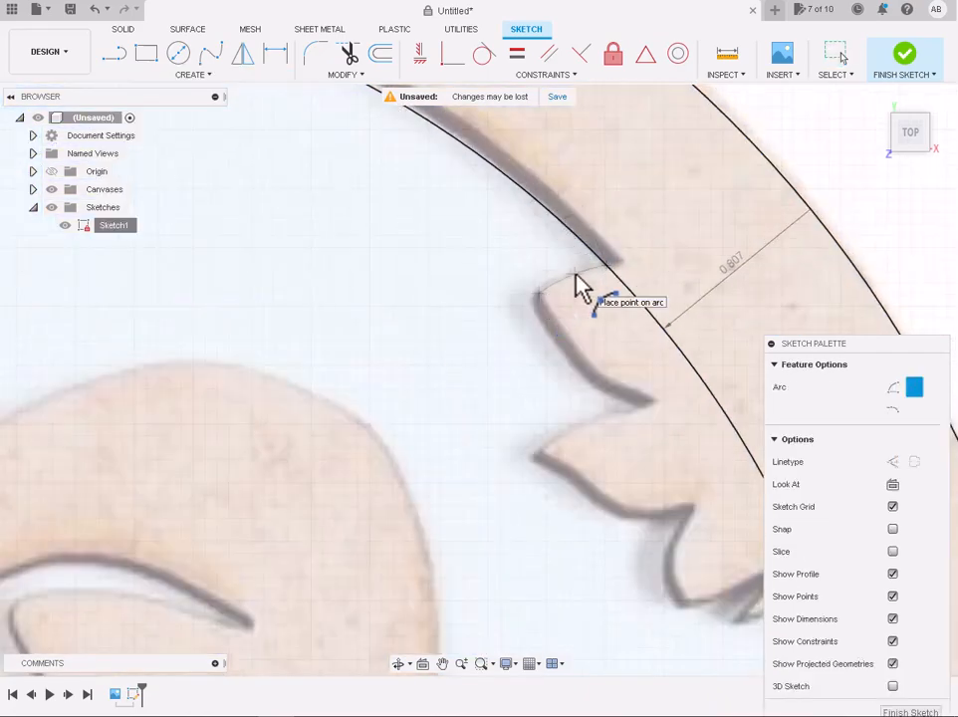
scroll(575, 272, up, 3)
click(574, 270)
Trace the underside of that top leaf with two connected three-point arcs, from its tip to the notch below
scroll(574, 270, down, 2)
click(532, 296)
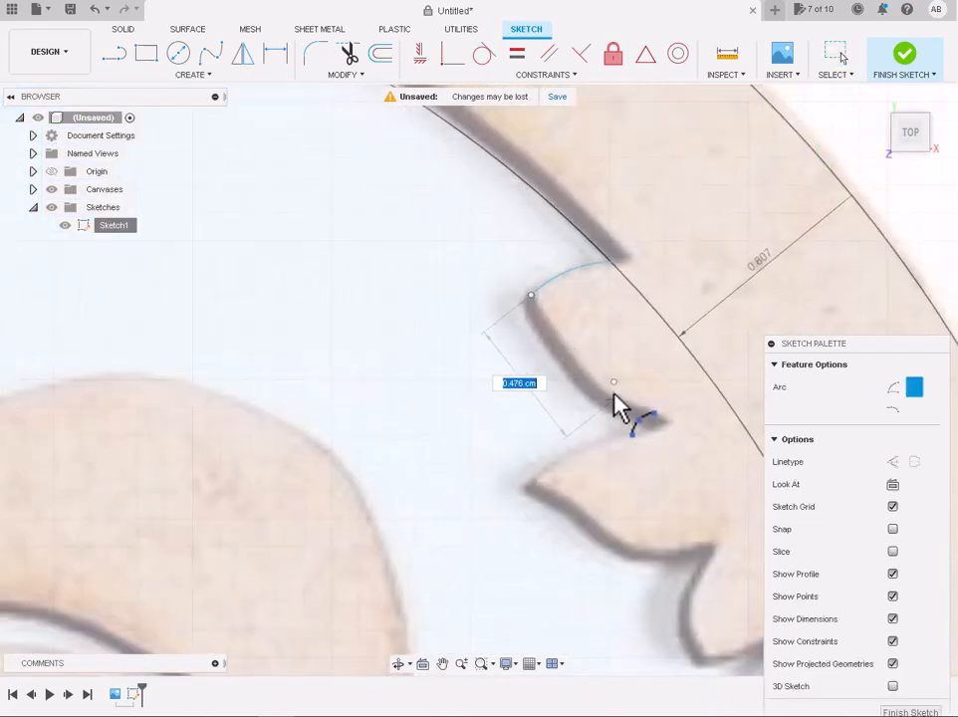
scroll(590, 370, up, 2)
click(565, 353)
scroll(565, 354, down, 2)
click(609, 391)
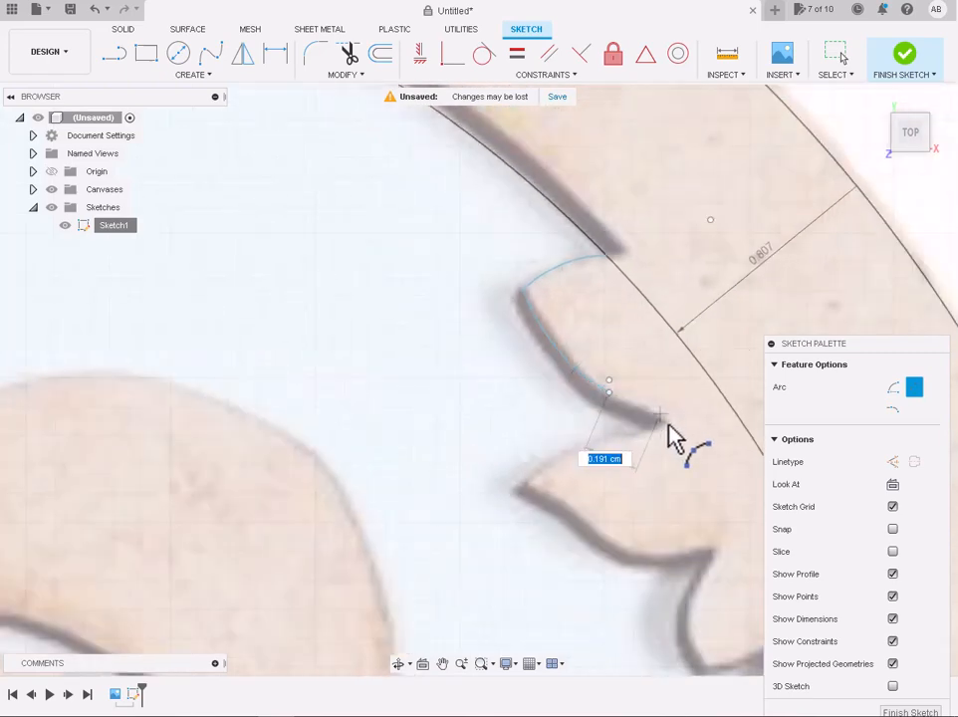
scroll(666, 421, up, 4)
click(659, 421)
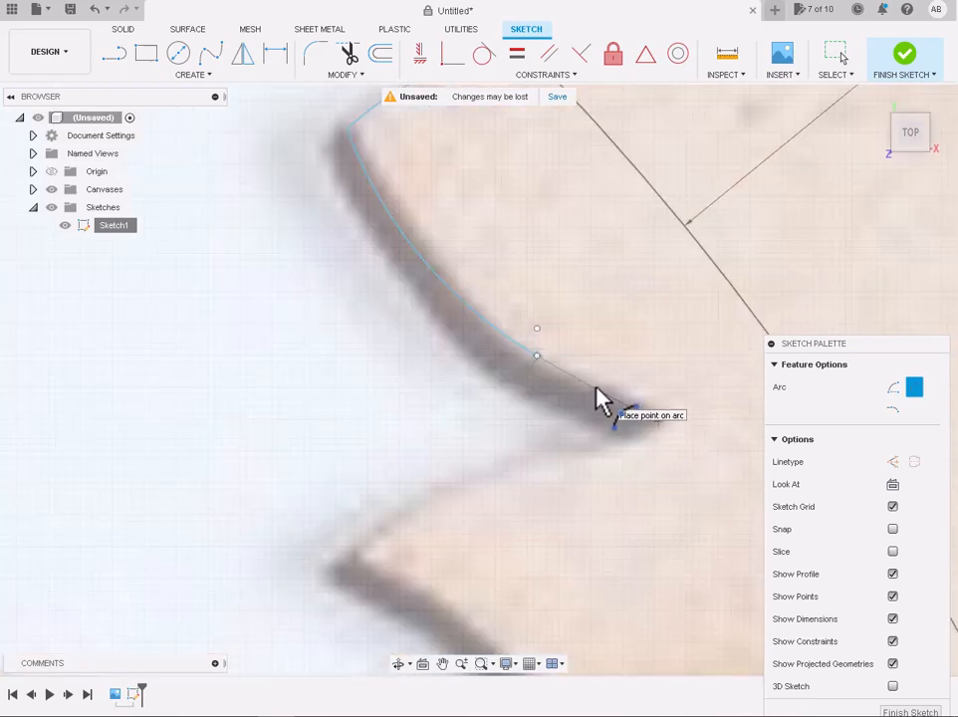
scroll(597, 400, up, 3)
click(592, 391)
Trace the upper edge of the second leaf with a three-point arc from the notch to its tip
scroll(589, 390, down, 3)
click(630, 411)
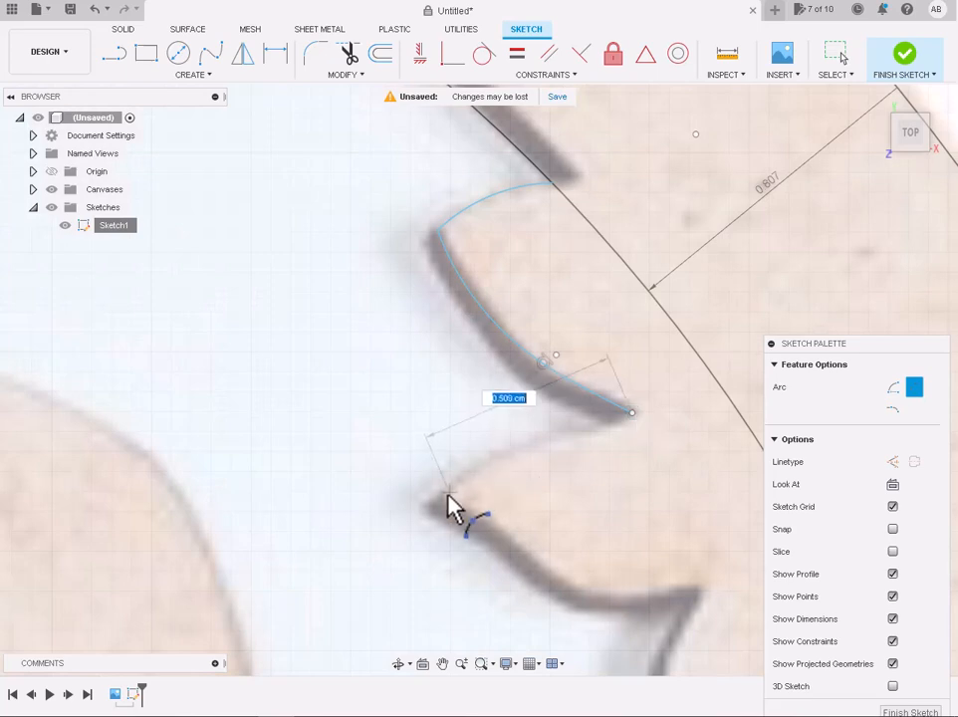
click(429, 504)
scroll(478, 480, up, 2)
click(555, 438)
Trace the wavy underside of the second leaf with three connected three-point arcs, from its tip to the next notch
scroll(518, 458, down, 3)
click(459, 478)
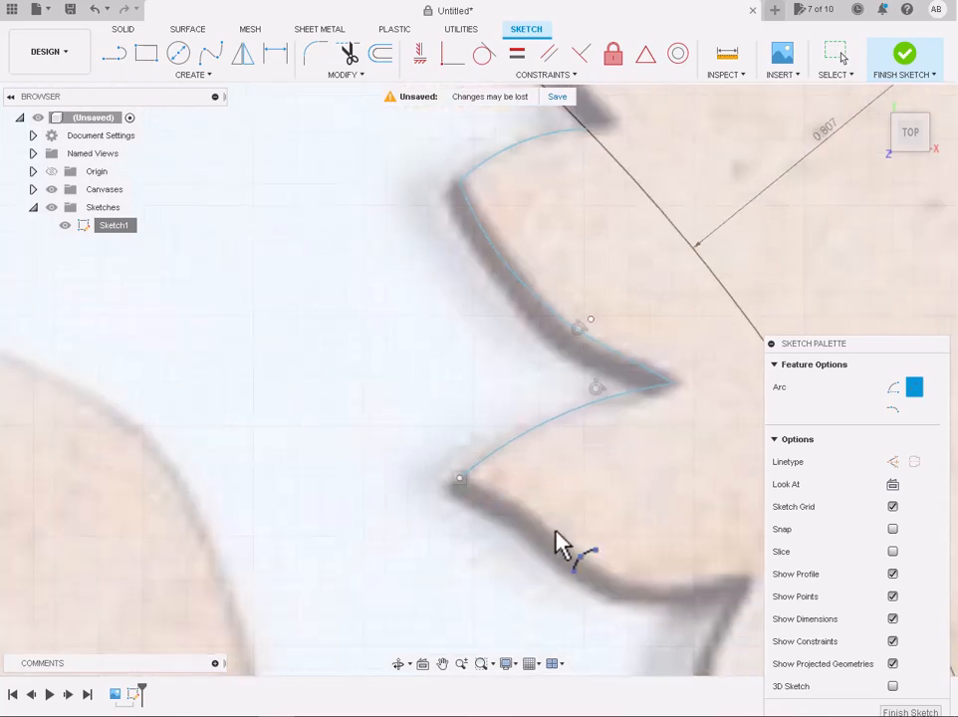
click(561, 544)
click(562, 532)
click(654, 588)
click(615, 579)
scroll(614, 580, down, 2)
scroll(619, 579, up, 2)
click(582, 575)
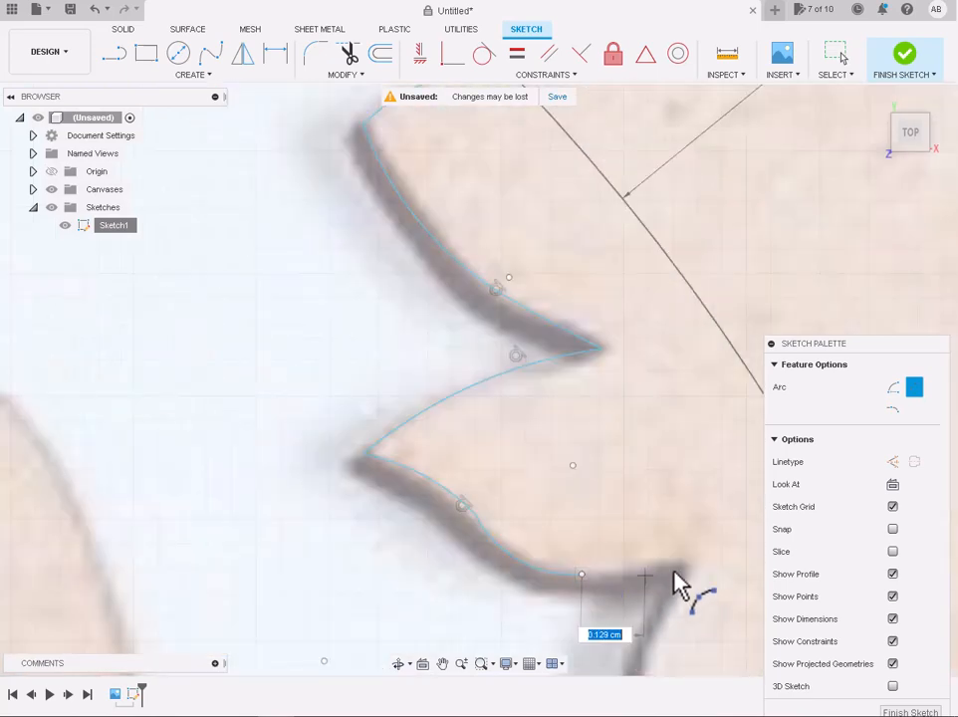
click(682, 561)
scroll(631, 570, up, 3)
click(630, 571)
Trace the outer edge of the third leaf with two connected three-point arcs, from the notch down to its tip
scroll(630, 570, down, 3)
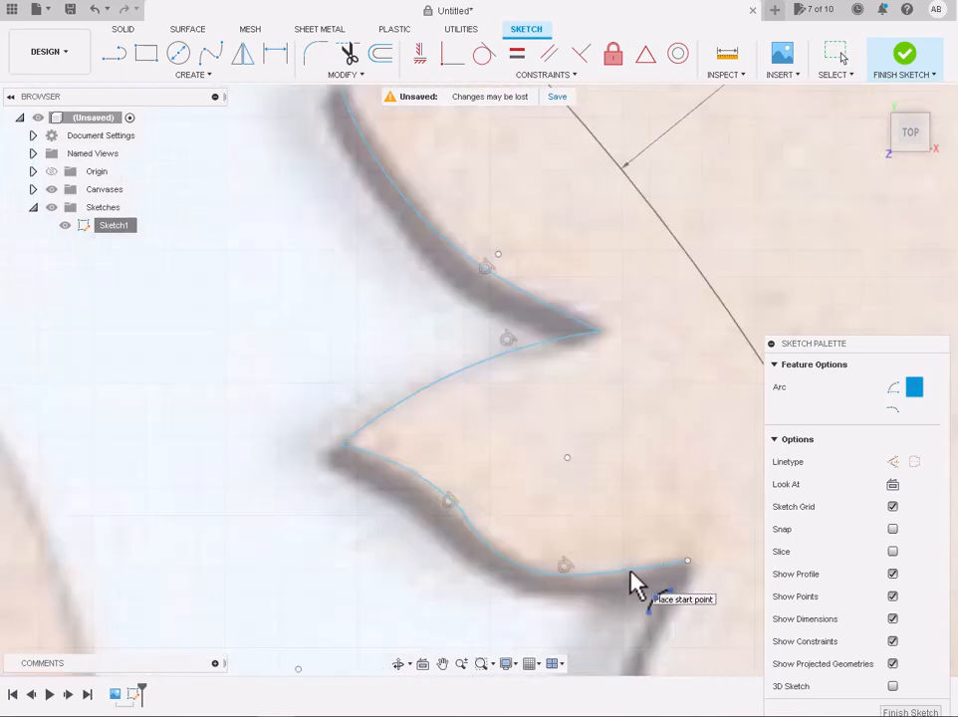
scroll(633, 571, down, 2)
click(670, 565)
scroll(670, 560, down, 3)
scroll(675, 604, up, 4)
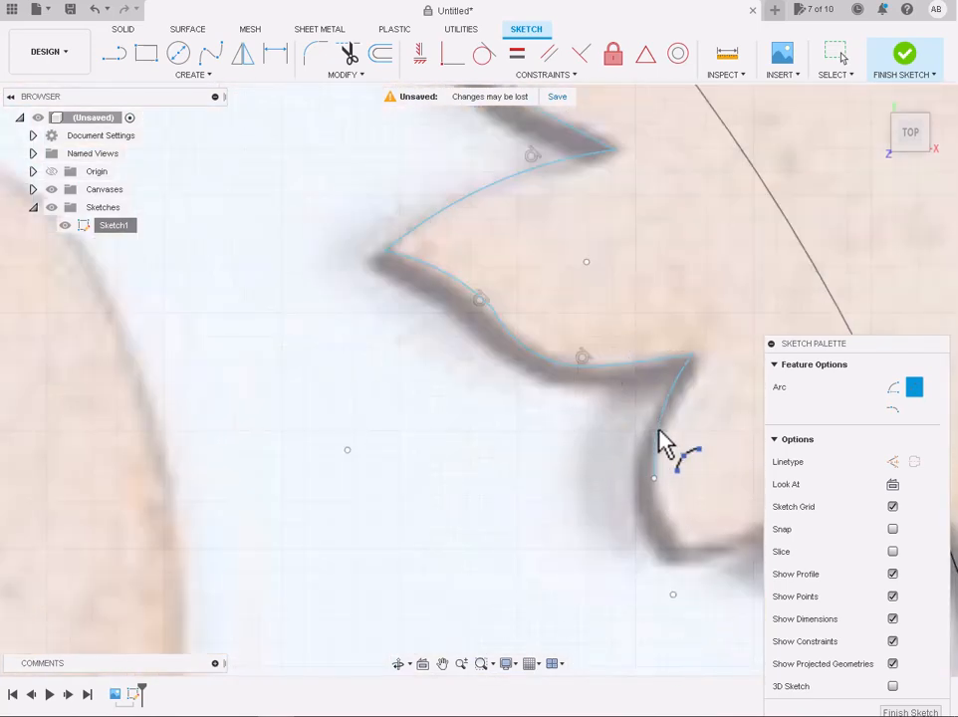
click(653, 478)
click(662, 518)
Trace the lower edge of the third leaf with a three-point arc, from its tip up to the small notch
scroll(664, 519, down, 3)
scroll(733, 538, up, 3)
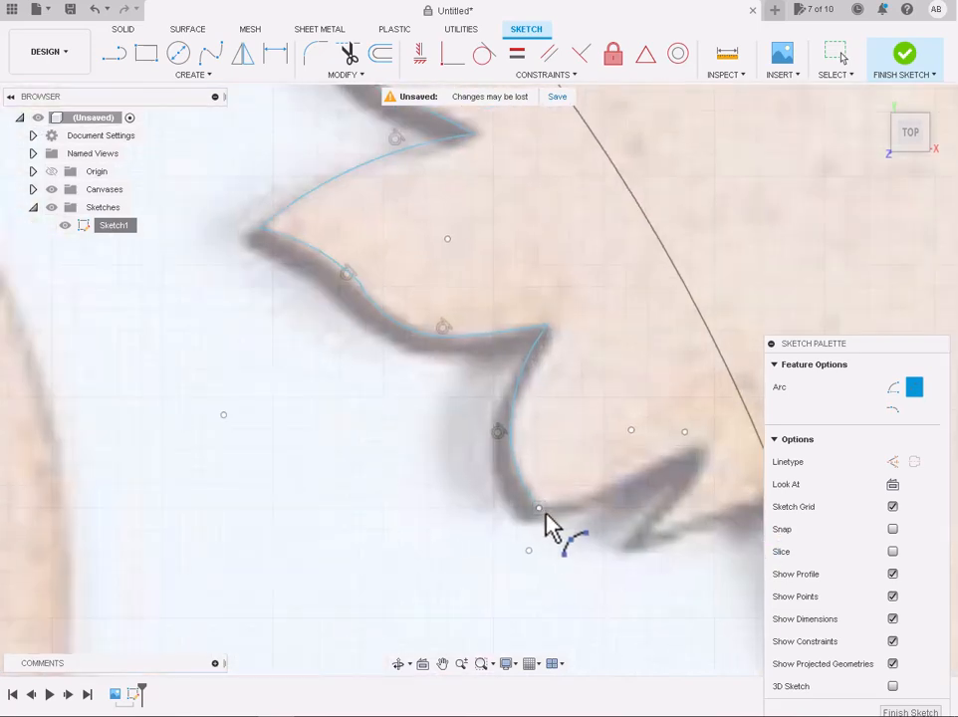
click(697, 444)
scroll(612, 489, up, 4)
click(611, 489)
scroll(611, 492, down, 4)
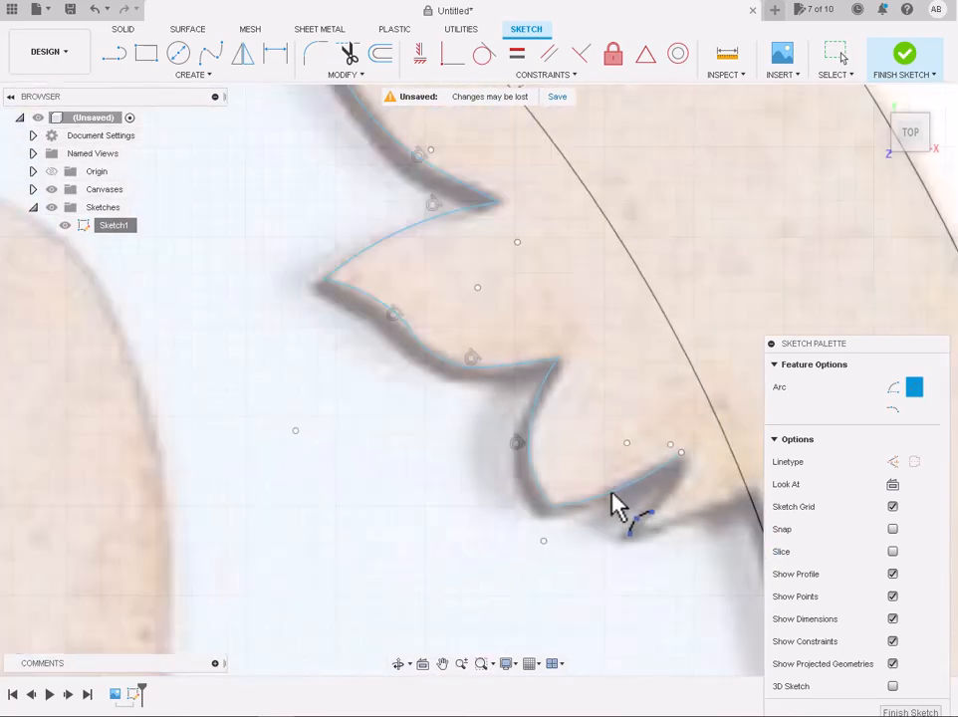
Trace the small last leaf of the upper-right cluster with three-point arcs, from the notch around its tip toward the inner circle
scroll(736, 484, up, 3)
click(638, 431)
click(567, 560)
click(619, 514)
scroll(619, 515, down, 3)
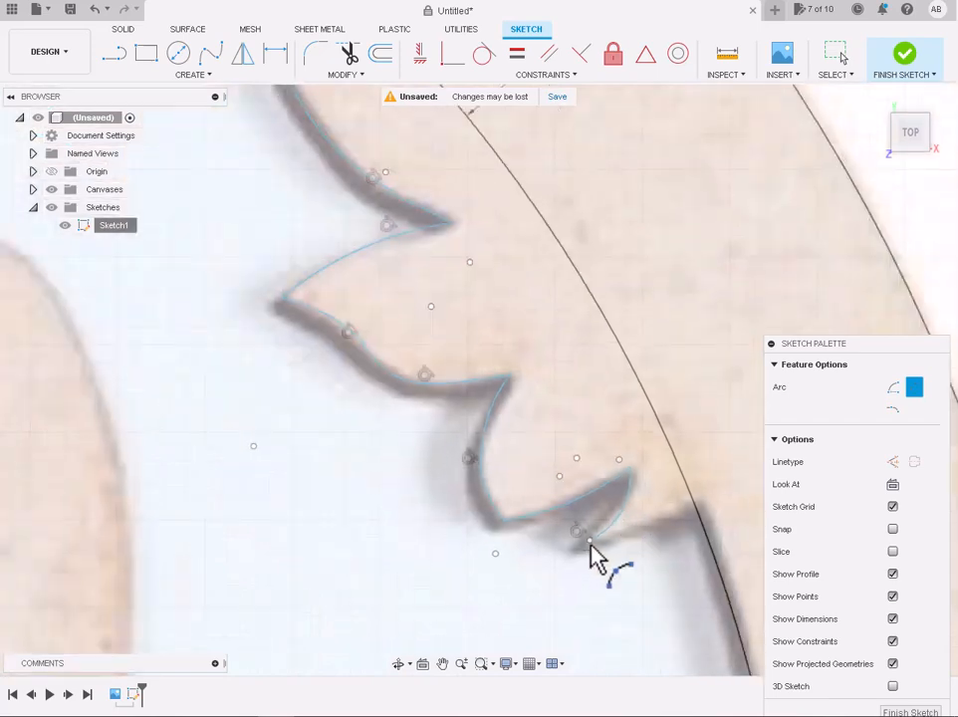
click(590, 541)
scroll(649, 546, down, 6)
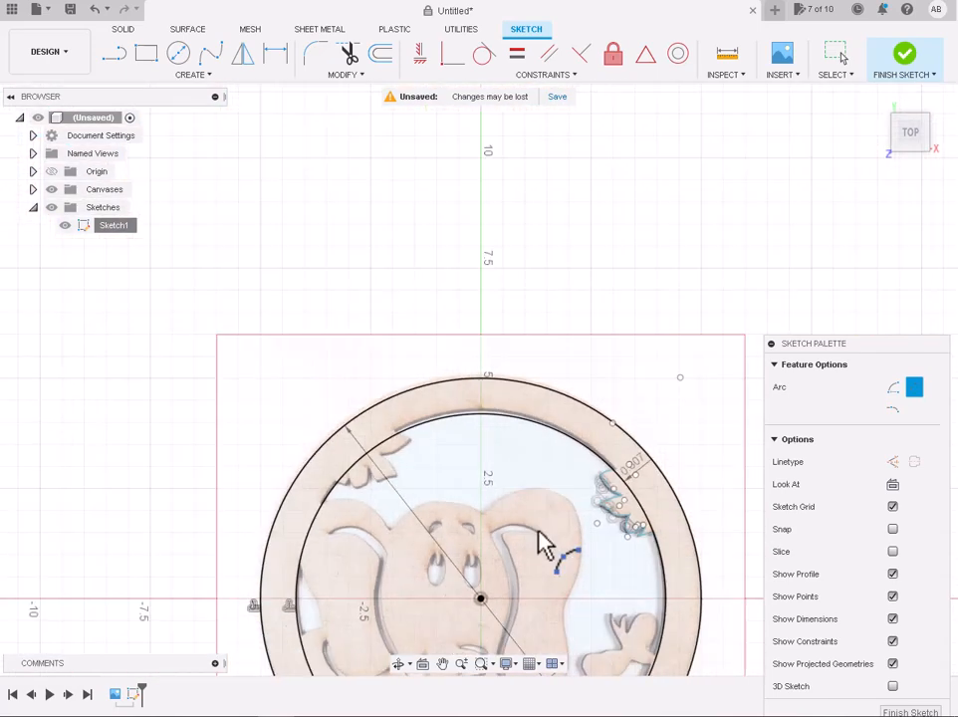
Trace the lowest small leaf of the upper-left cluster with two three-point arcs, from the inner circle to the first notch
scroll(311, 515, up, 5)
scroll(299, 514, up, 2)
click(260, 509)
scroll(319, 528, up, 3)
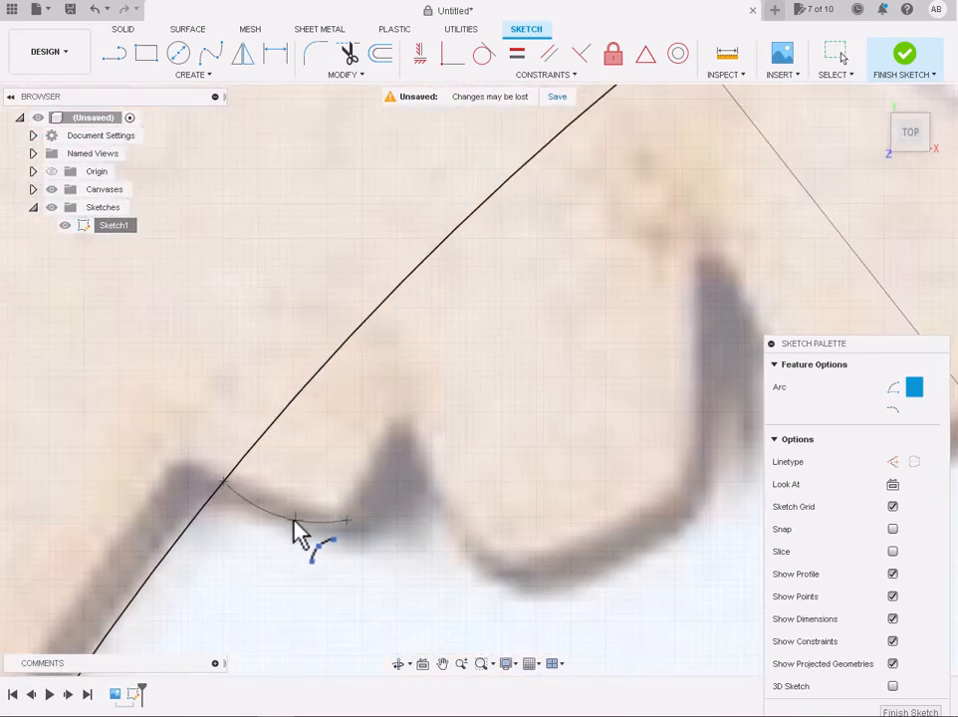
click(403, 420)
click(383, 475)
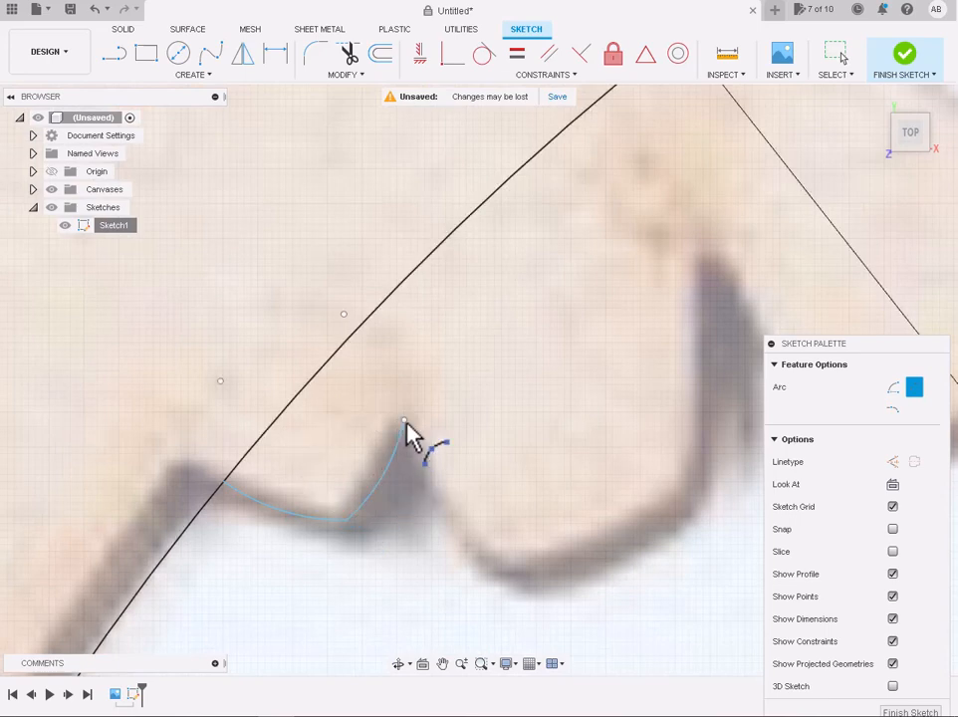
Trace the rounded second leaf of the upper-left cluster with connected three-point arcs, from the first notch to the deep notch
click(404, 421)
click(521, 572)
scroll(492, 560, down, 2)
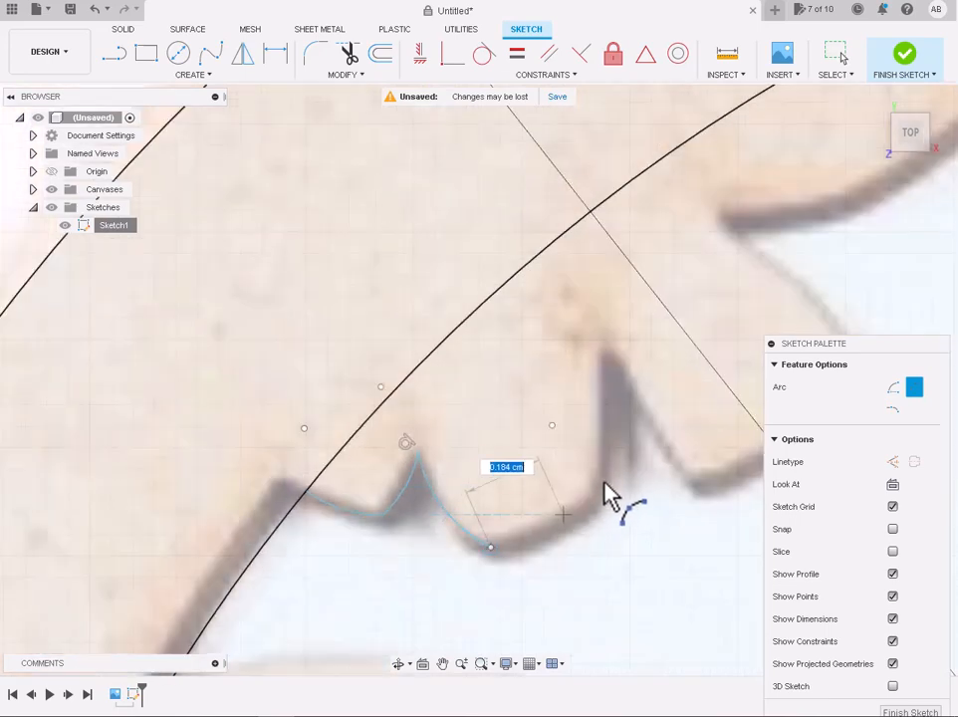
click(566, 535)
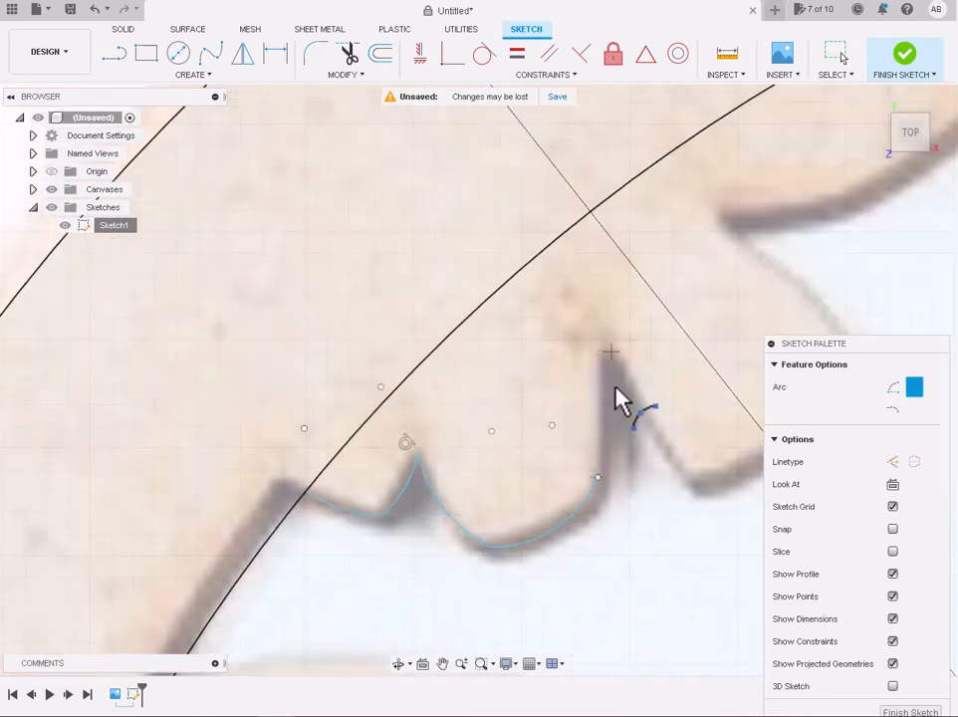
click(611, 351)
Trace the near side and lower edge of the third upper-left leaf with two three-point arcs starting at the deep notch
click(612, 352)
scroll(697, 476, up, 3)
click(697, 476)
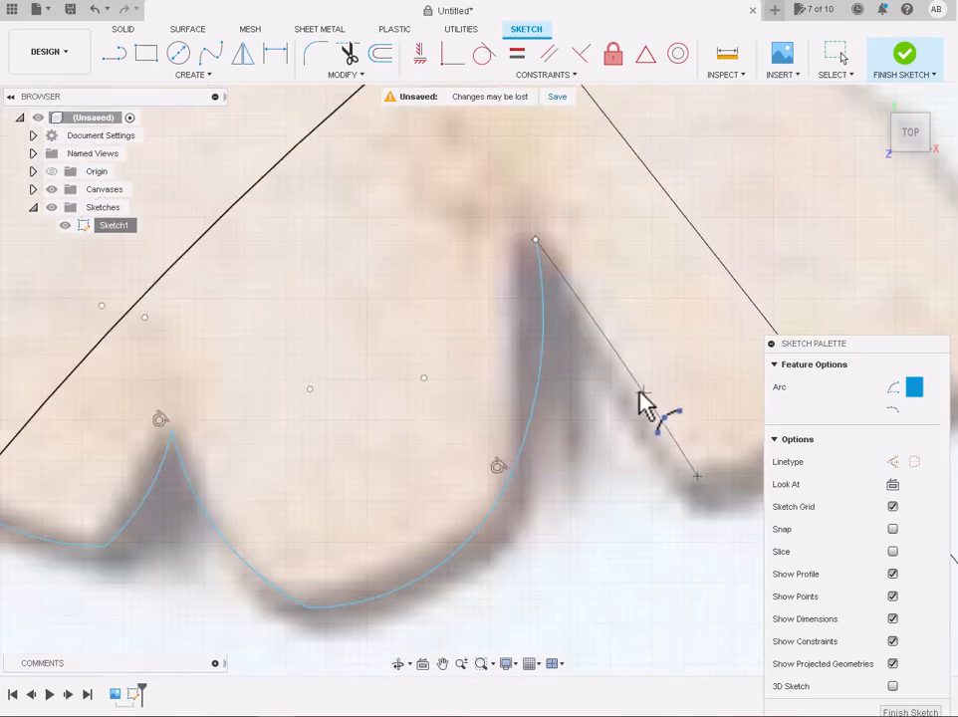
click(623, 386)
scroll(623, 385, down, 3)
scroll(774, 383, up, 3)
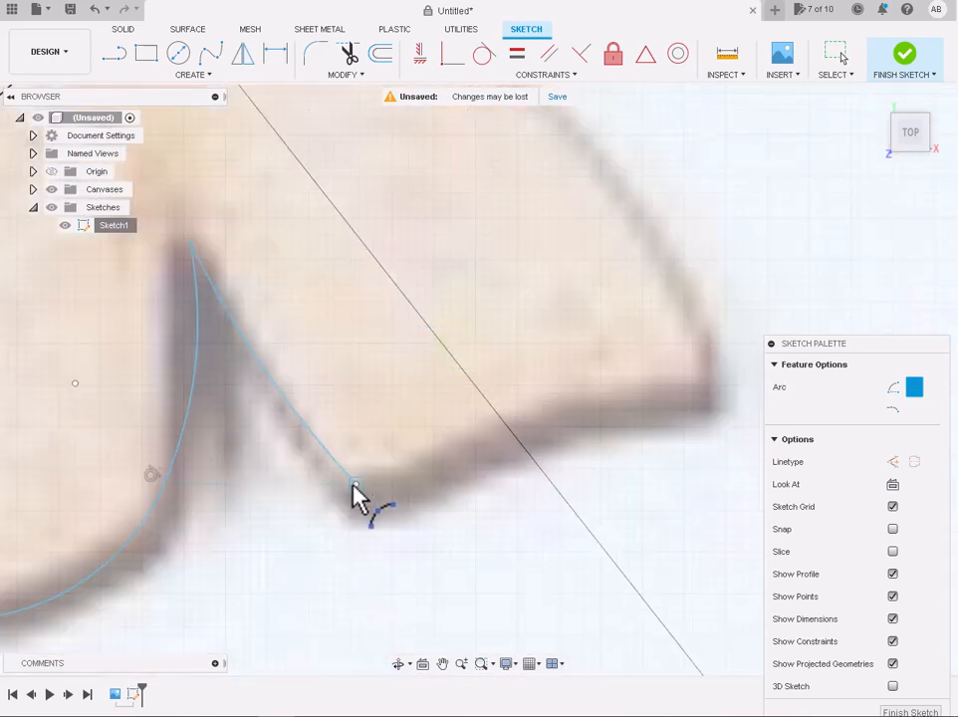
click(356, 484)
click(697, 385)
click(630, 386)
scroll(634, 384, down, 3)
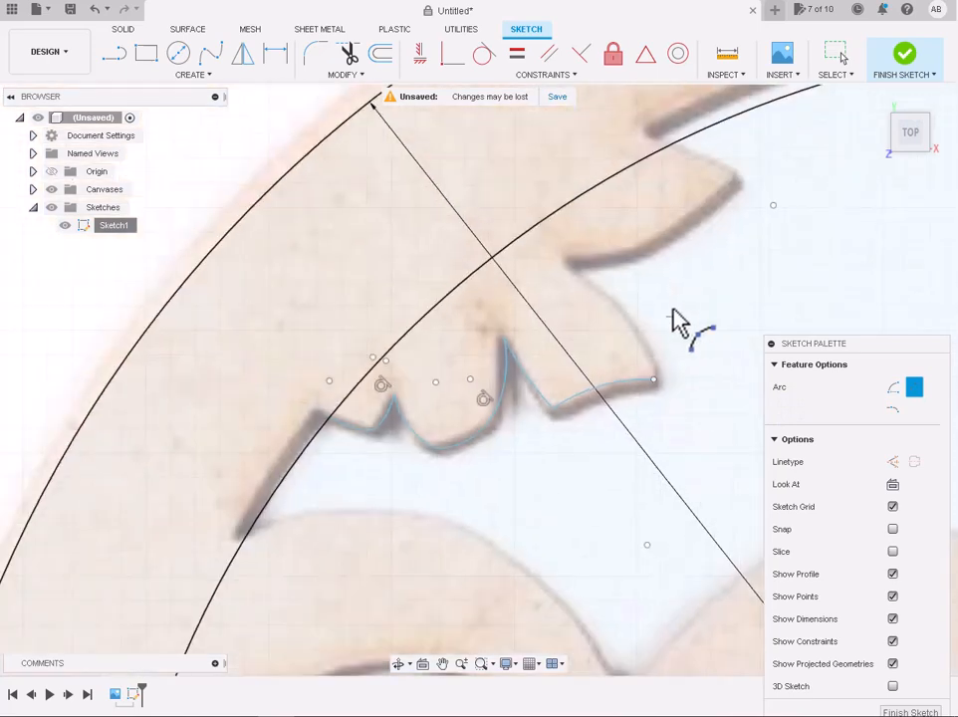
Trace the far side of the third upper-left leaf with a three-point arc, from its outer corner back to the upper notch
scroll(671, 261, up, 2)
click(642, 500)
click(492, 296)
click(595, 391)
scroll(594, 392, down, 3)
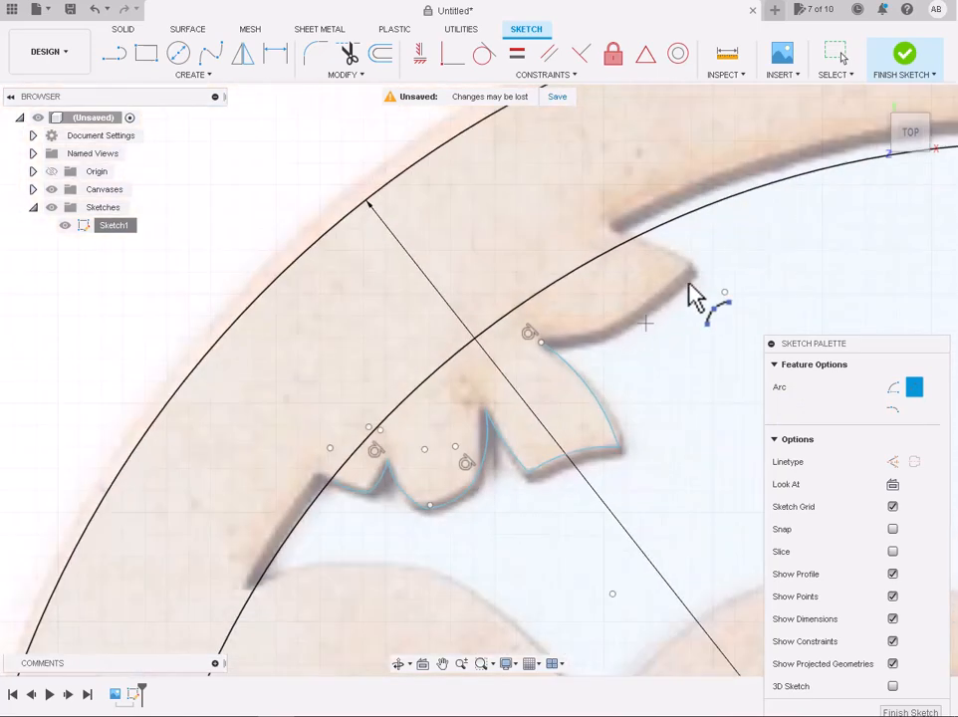
Trace the underside of the topmost upper-left leaf with two connected three-point arcs, from the notch to its tip
scroll(776, 229, up, 3)
click(431, 435)
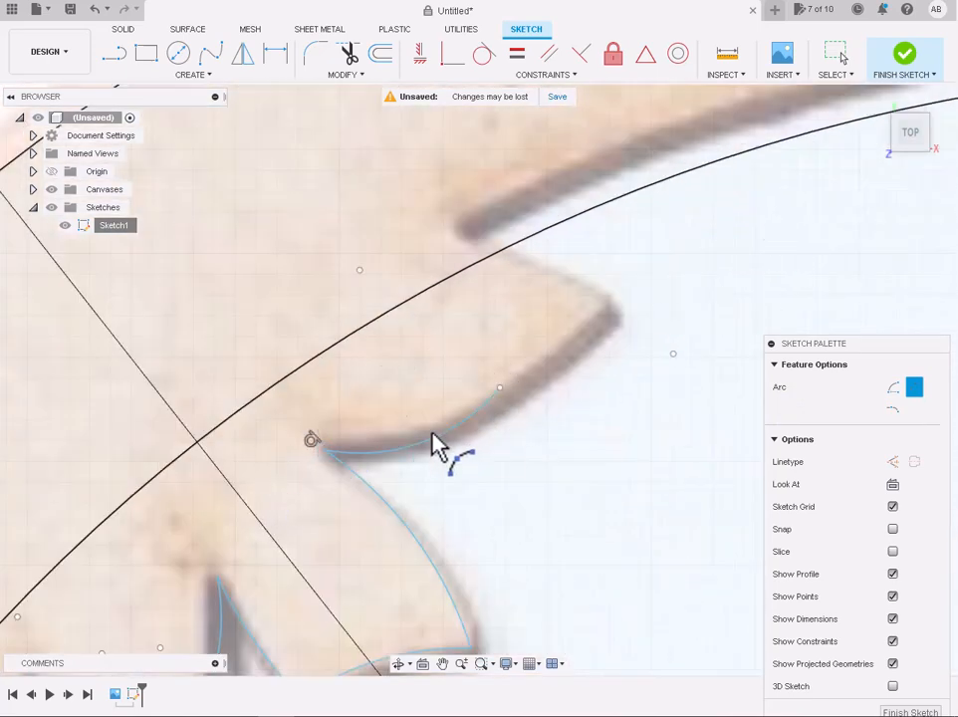
scroll(429, 432, down, 3)
click(475, 403)
scroll(536, 354, up, 3)
click(533, 358)
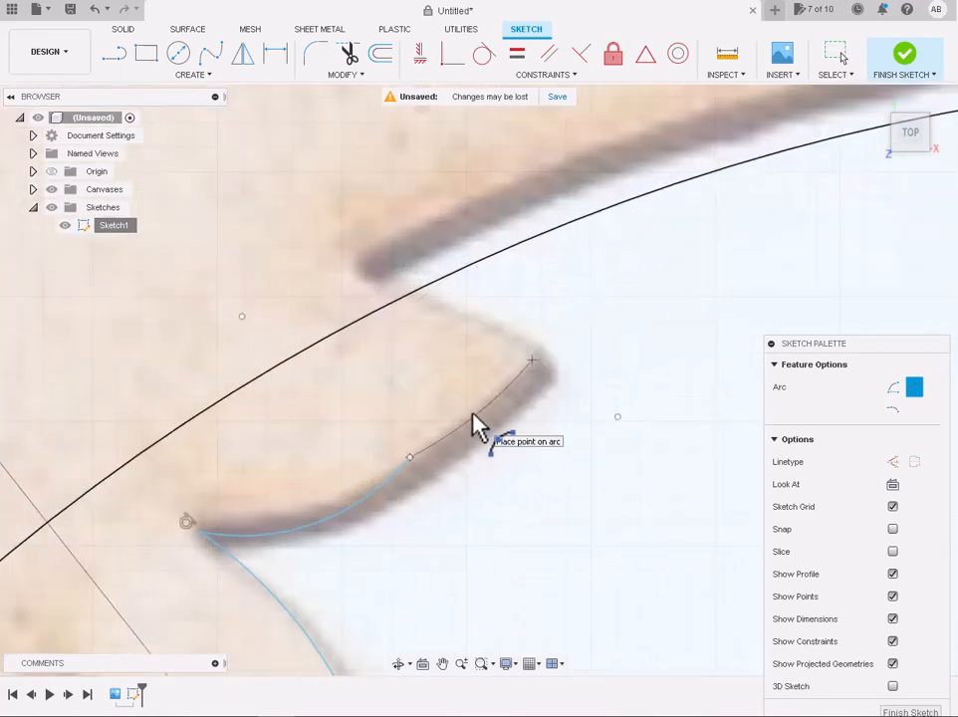
click(475, 417)
Close the topmost upper-left leaf with a three-point arc along its upper edge, from the tip to the inner circle
click(532, 359)
click(409, 295)
click(476, 317)
scroll(479, 326, down, 6)
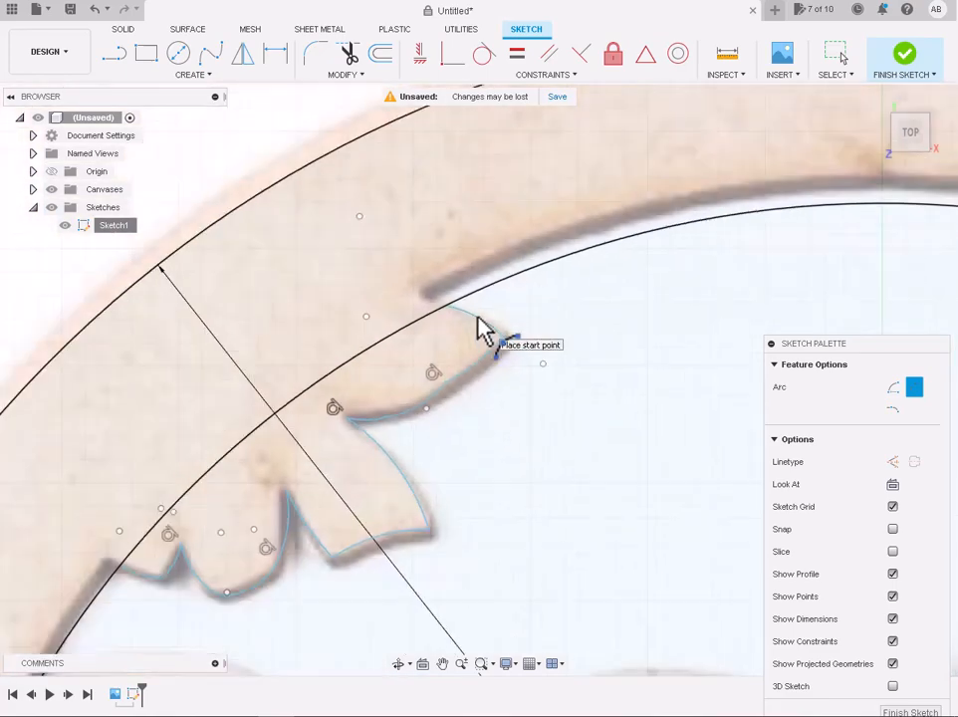
Trace the ear side of the narrow cutout beside the left ear with two three-point arcs, starting on the inner circle
scroll(504, 364, up, 3)
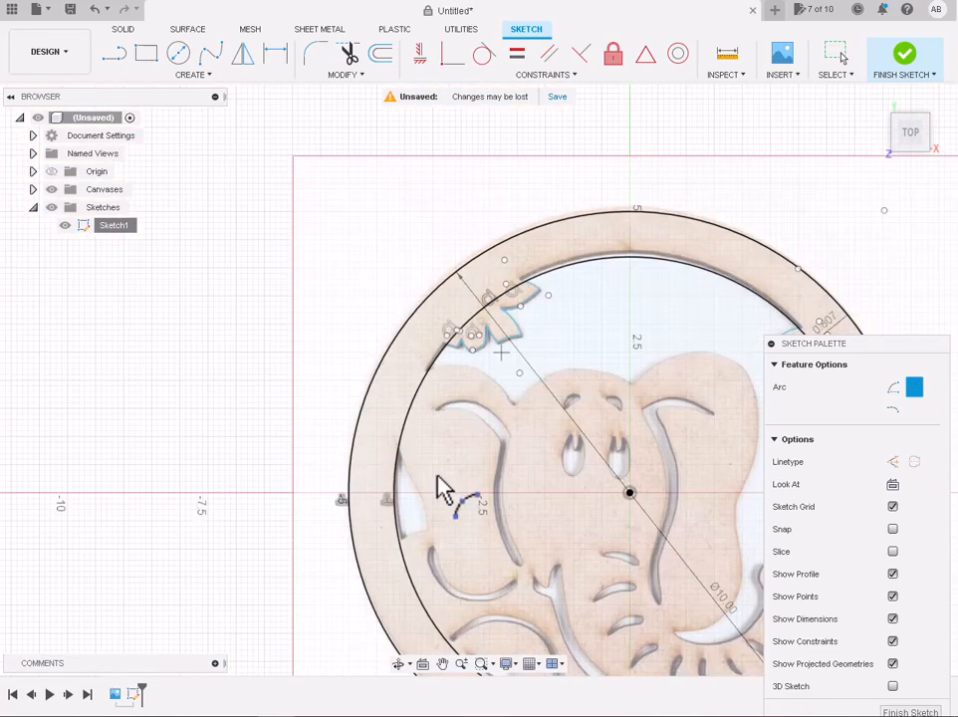
scroll(443, 488, up, 4)
click(359, 292)
click(452, 492)
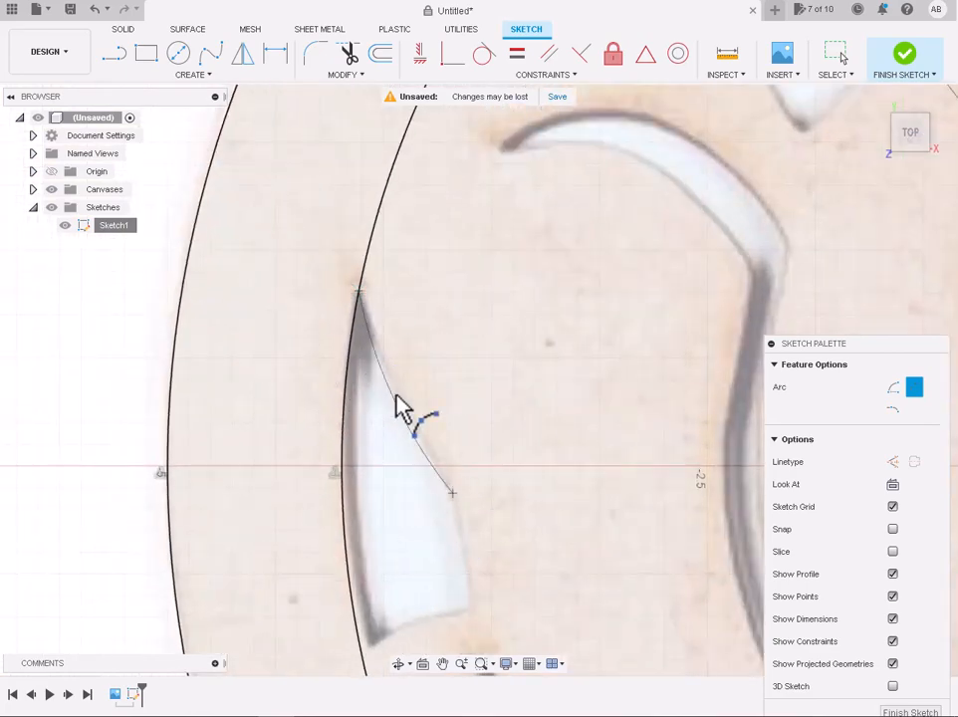
click(397, 404)
scroll(434, 538, down, 5)
scroll(419, 537, up, 5)
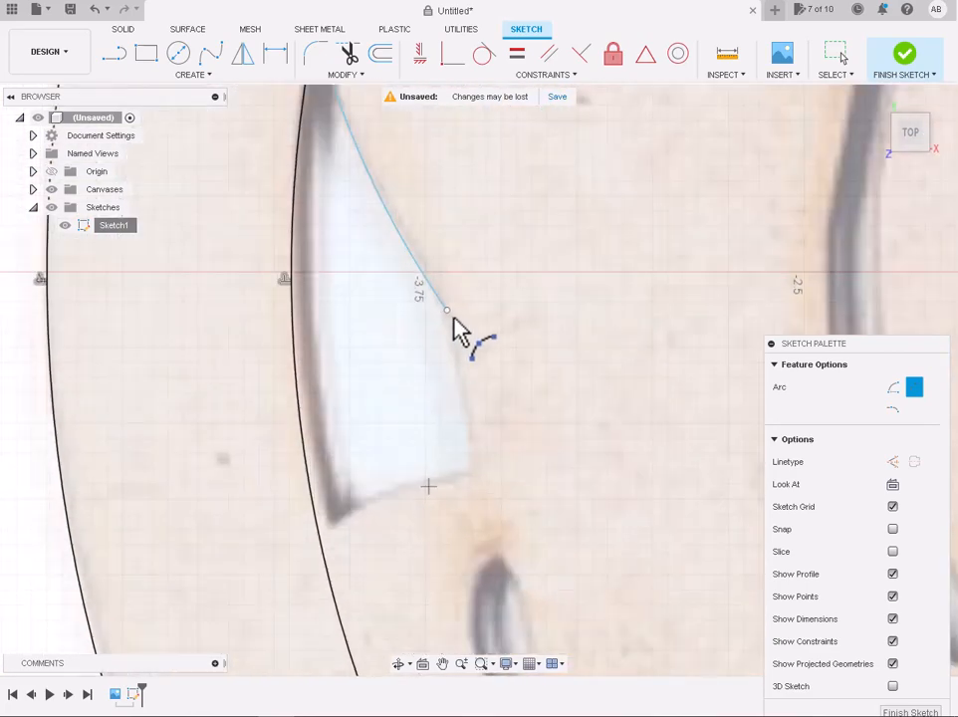
click(447, 310)
click(475, 470)
scroll(464, 380, up, 4)
click(465, 380)
Close the cutout beside the left ear with a three-point arc along its lower edge, ending on the inner circle
scroll(465, 381, down, 3)
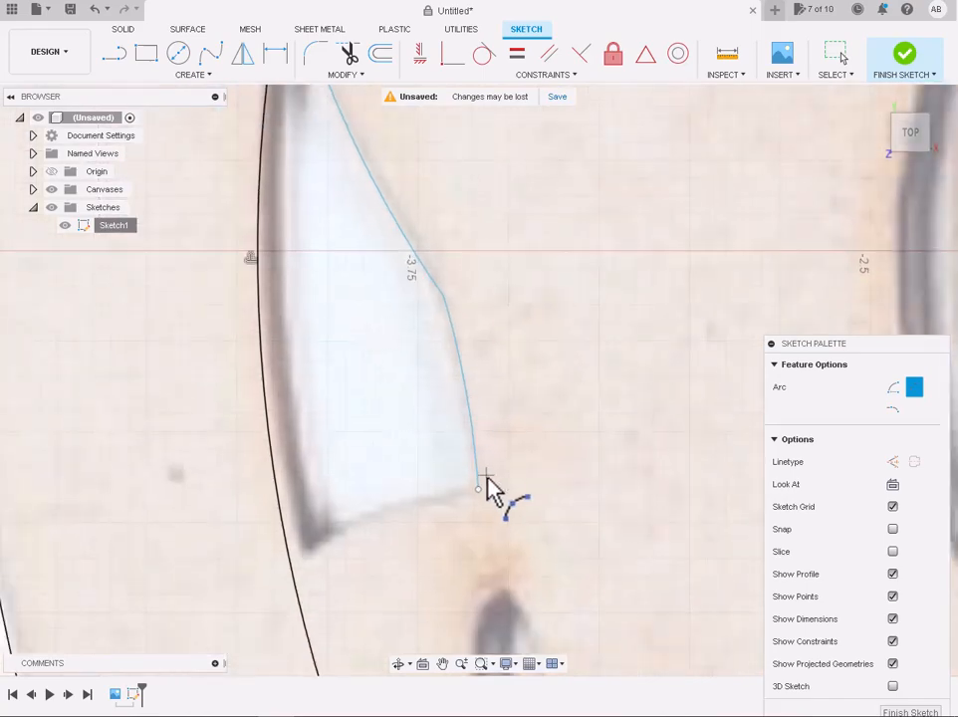
click(478, 489)
click(291, 572)
click(386, 528)
scroll(392, 526, down, 5)
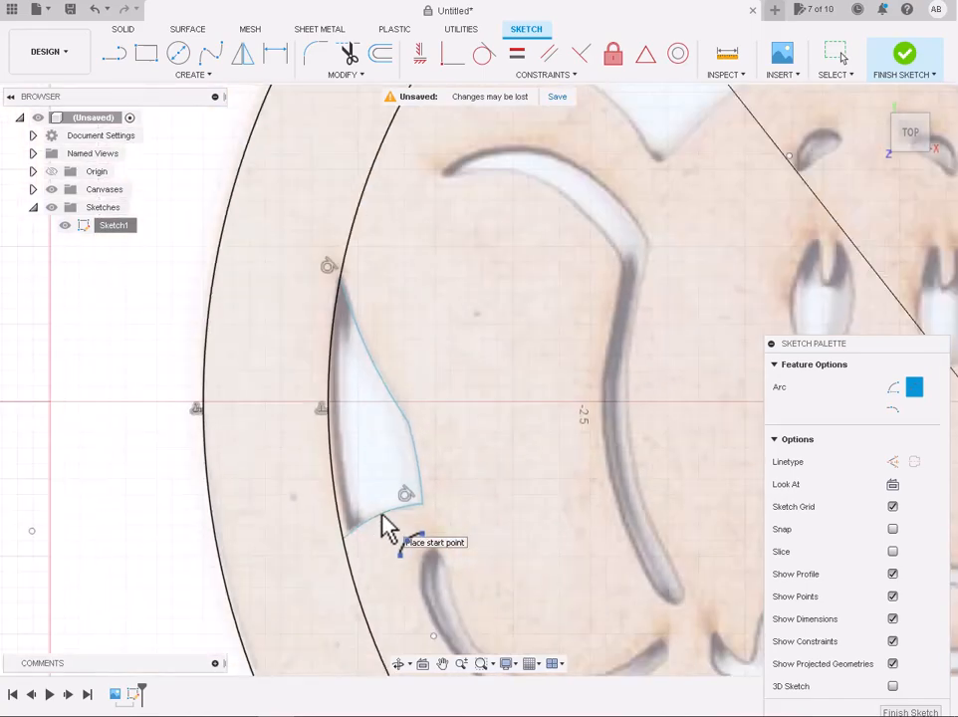
Trace the top of the left ear with two connected three-point arcs, from the inner circle to the notch beside the head
scroll(424, 641, up, 5)
scroll(378, 317, up, 3)
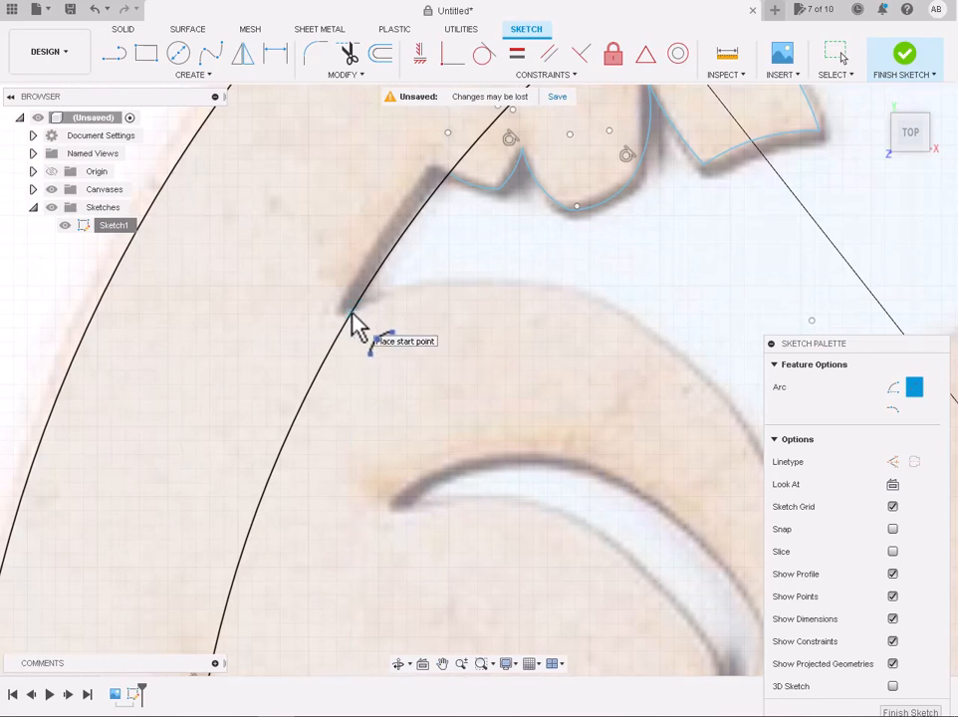
click(351, 315)
click(612, 309)
click(487, 286)
scroll(488, 289, down, 3)
scroll(492, 293, up, 2)
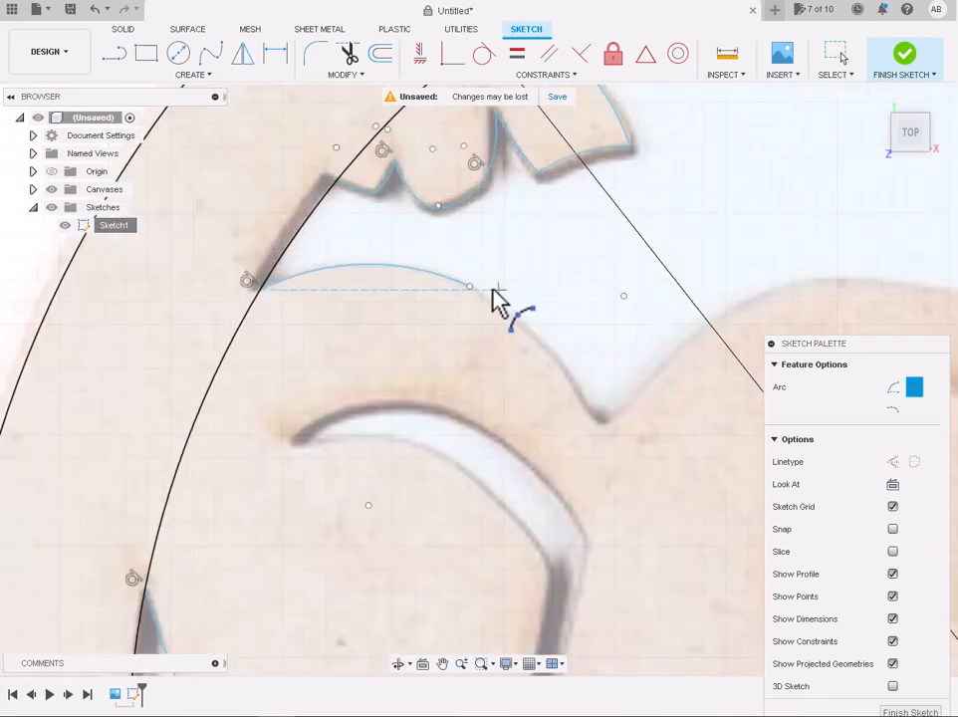
click(469, 287)
click(604, 423)
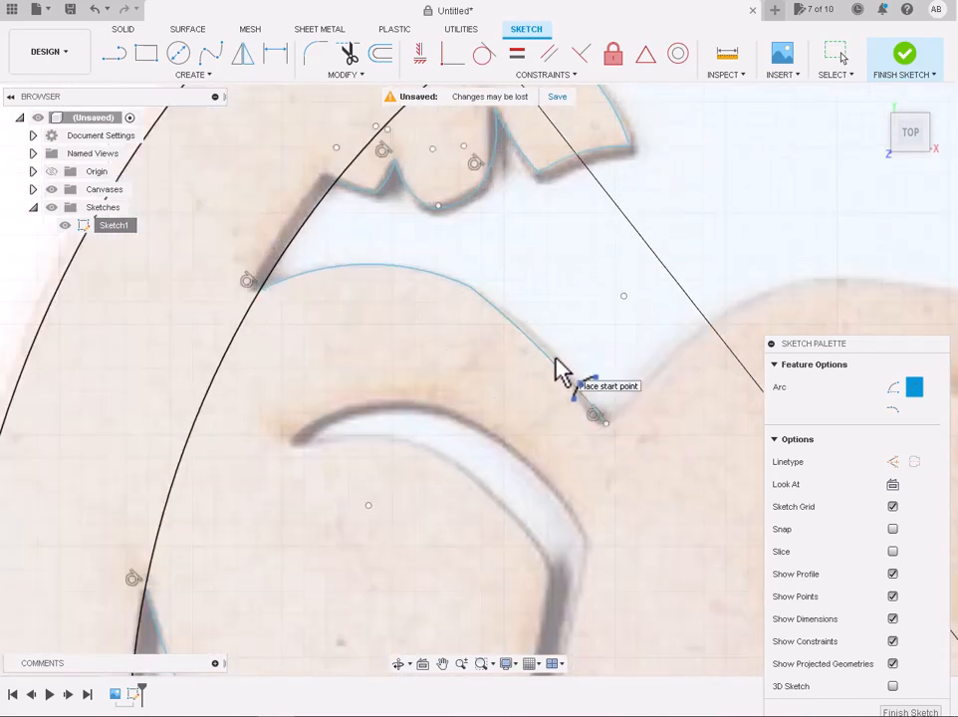
key(Escape)
scroll(633, 421, up, 3)
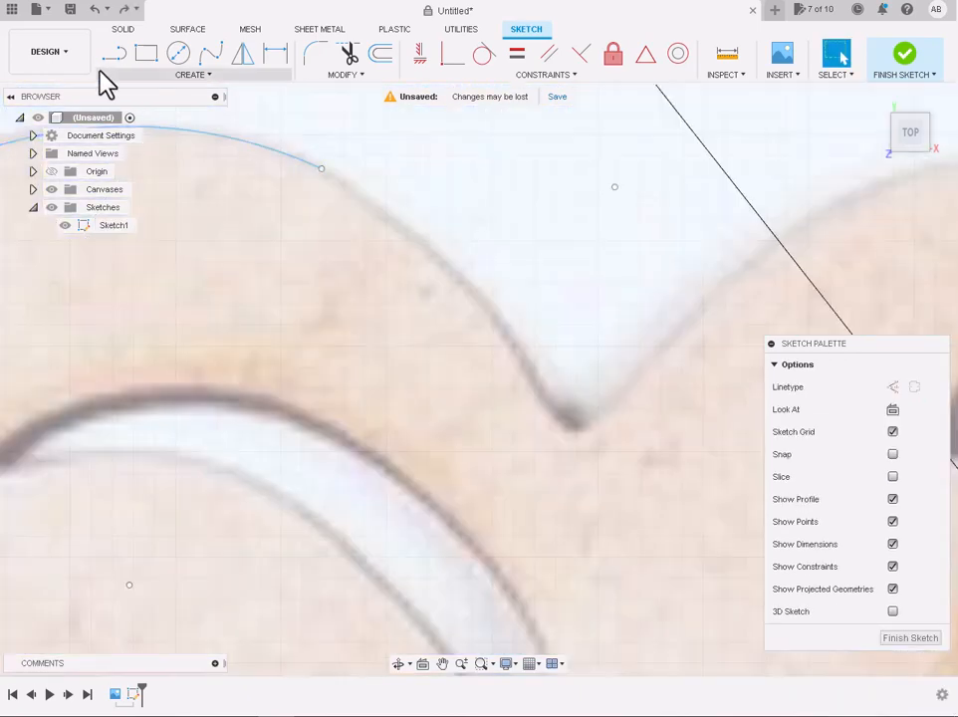
click(110, 77)
click(257, 141)
click(318, 166)
click(572, 430)
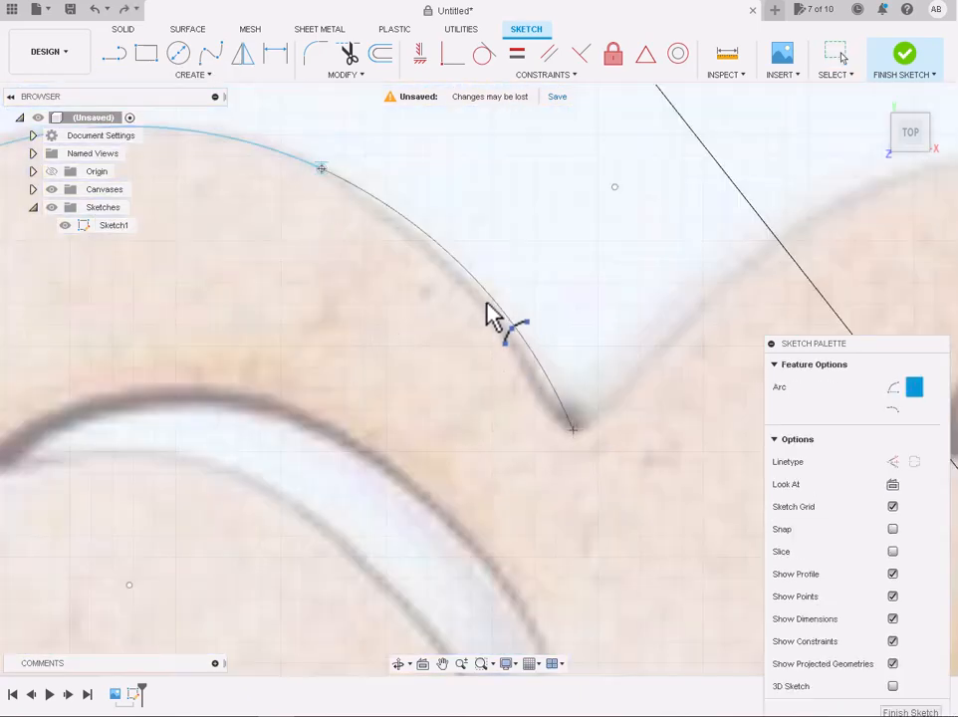
click(371, 227)
key(Escape)
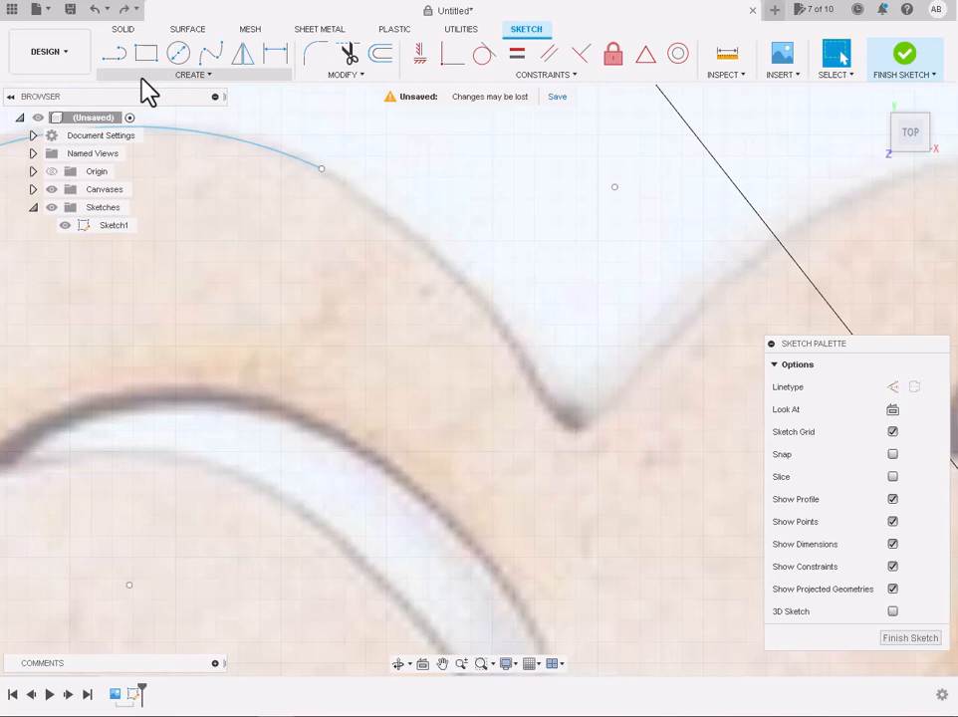
Draw a three-point arc down the inner slope of the left ear's top, from the existing arc's end to the notch beside the head
click(193, 74)
mouse_move(192, 154)
click(249, 139)
click(320, 168)
click(572, 431)
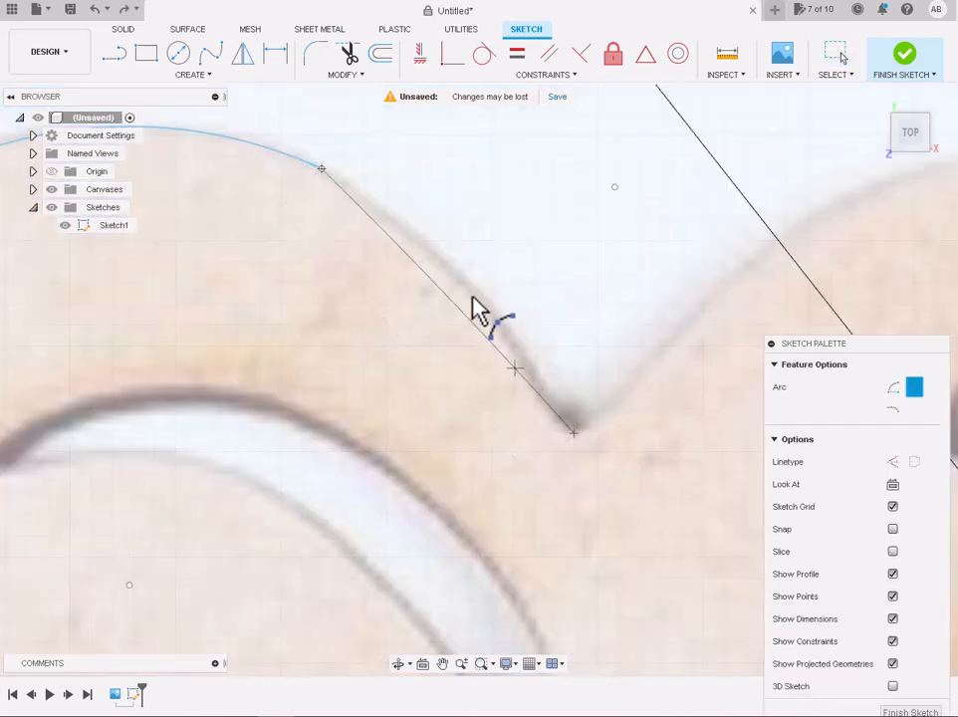
click(553, 407)
Trace the top of the head with two connected three-point arcs, from the left ear's notch to the right ear's notch
scroll(770, 246, down, 5)
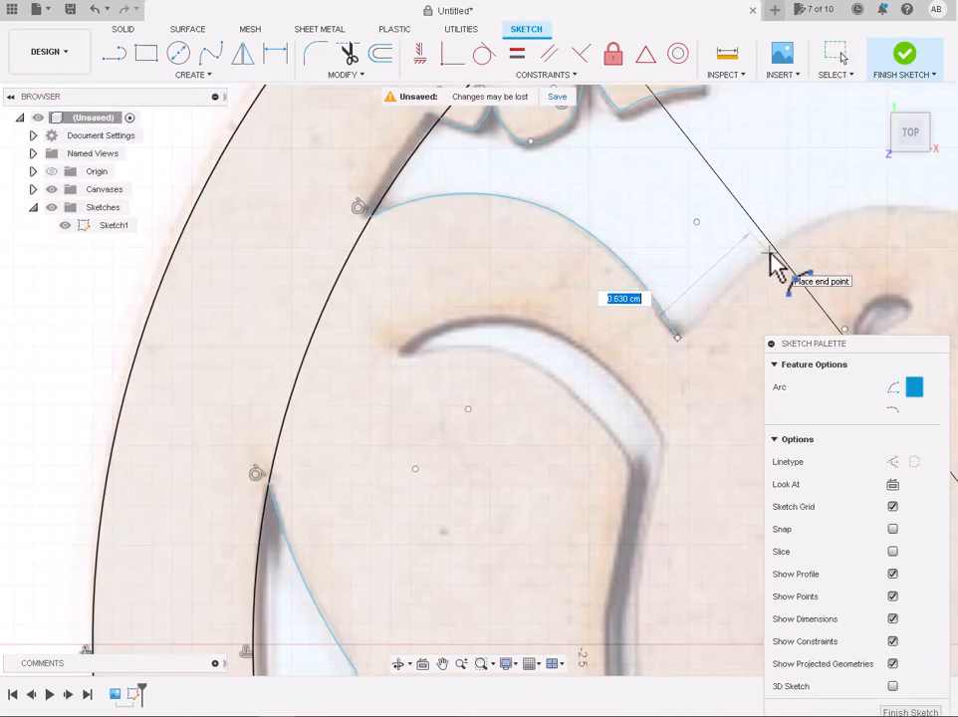
scroll(851, 224, up, 4)
click(661, 256)
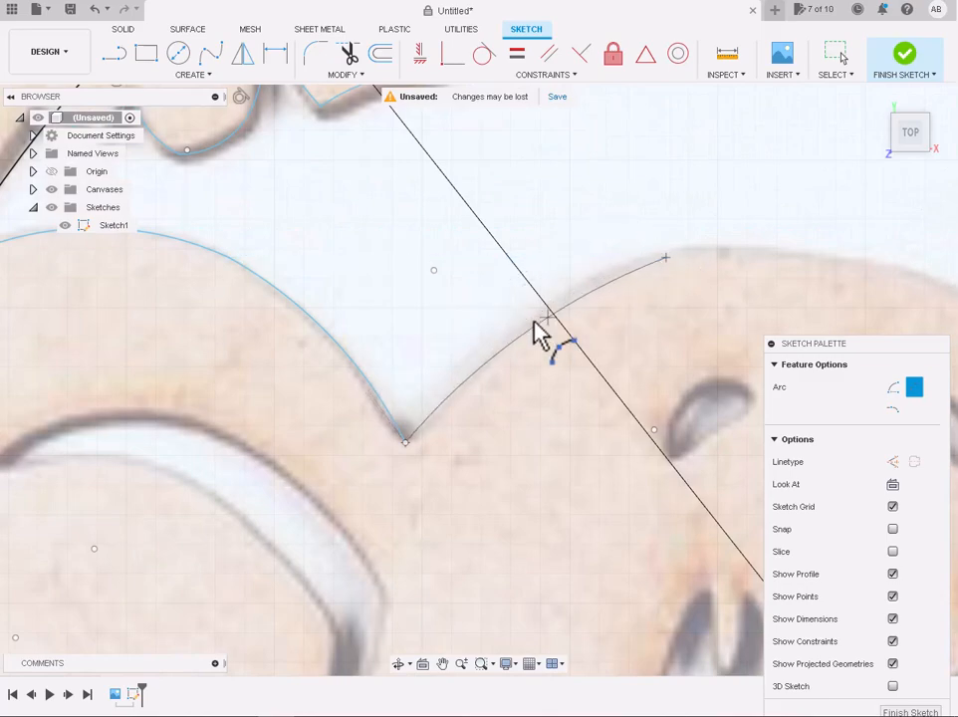
click(533, 320)
scroll(533, 321, down, 4)
scroll(775, 286, up, 4)
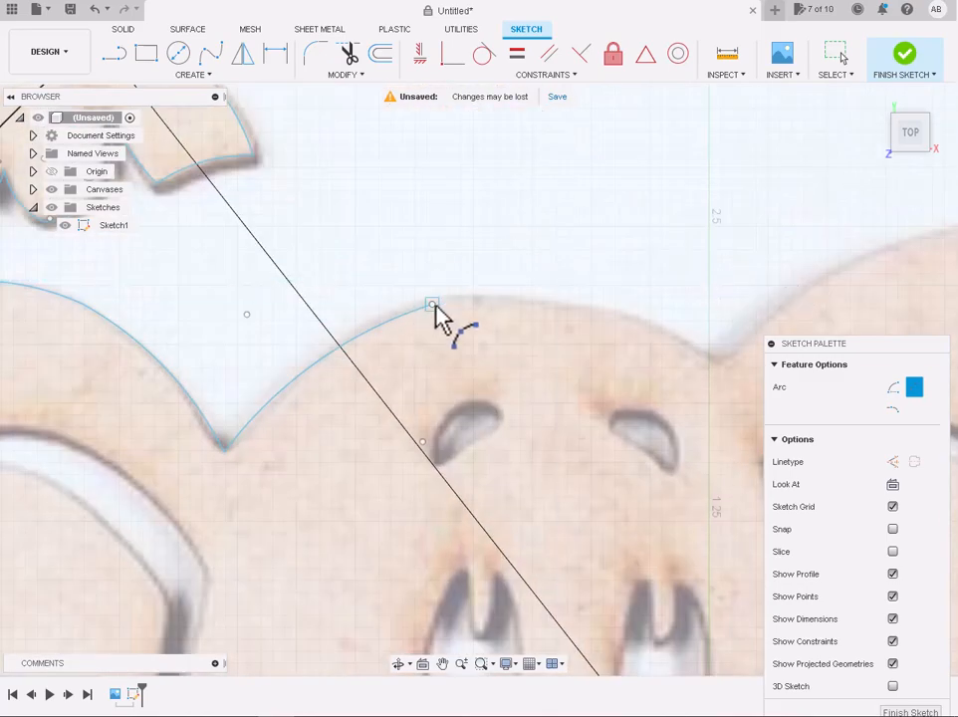
click(720, 360)
click(574, 319)
scroll(573, 318, down, 4)
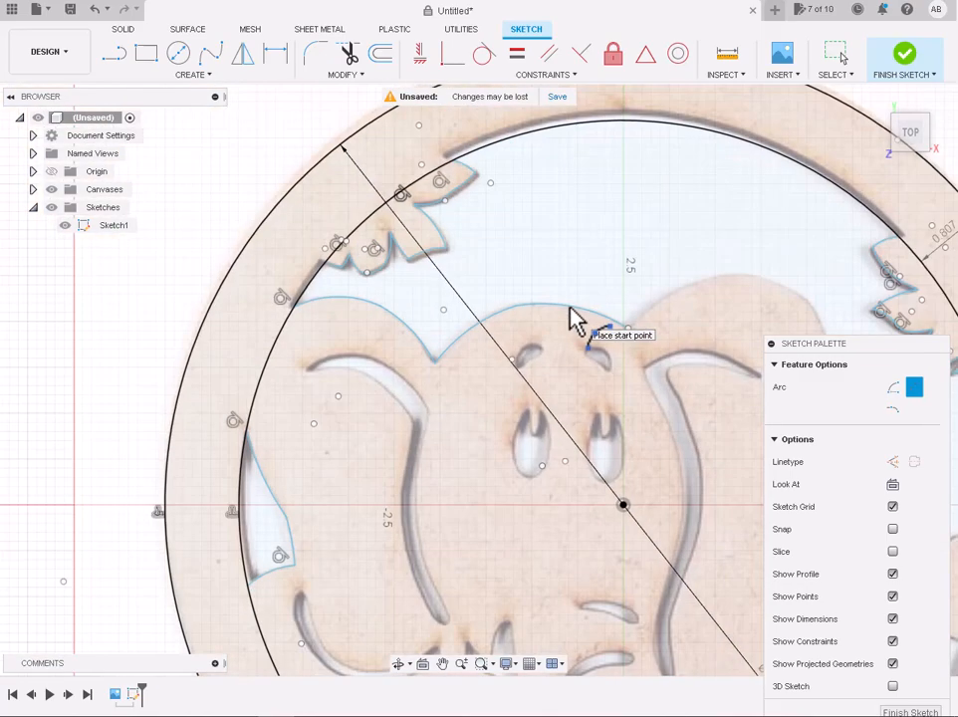
Trace the top of the right ear with two connected three-point arcs, from the notch beside the head to the ear's upper outer curve
scroll(712, 310, up, 8)
click(315, 391)
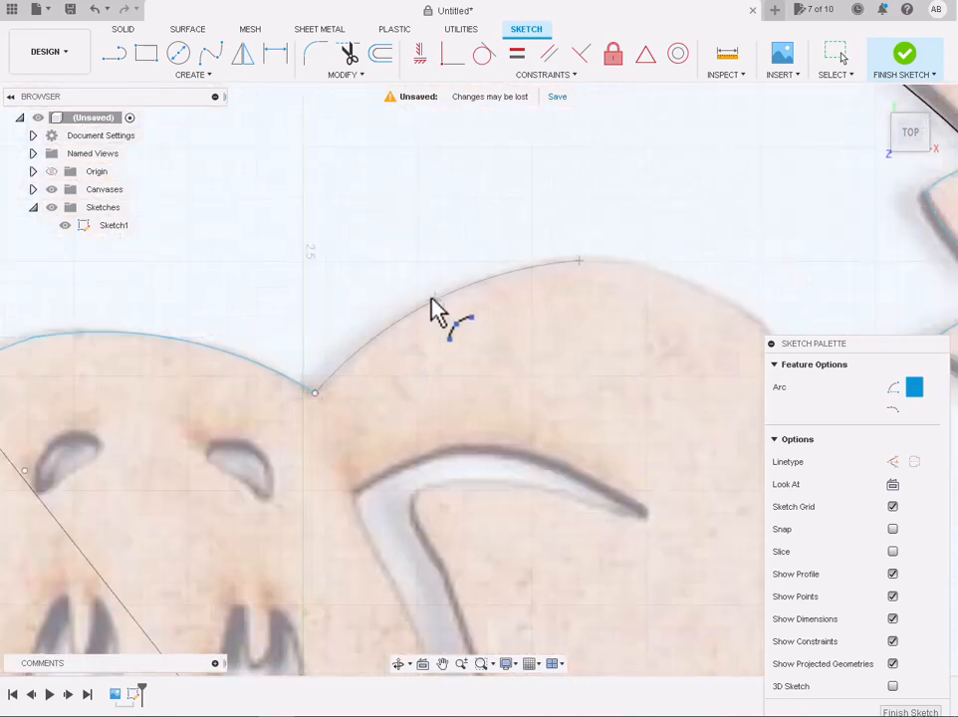
click(432, 296)
scroll(433, 297, down, 3)
scroll(533, 300, up, 4)
click(400, 255)
click(646, 371)
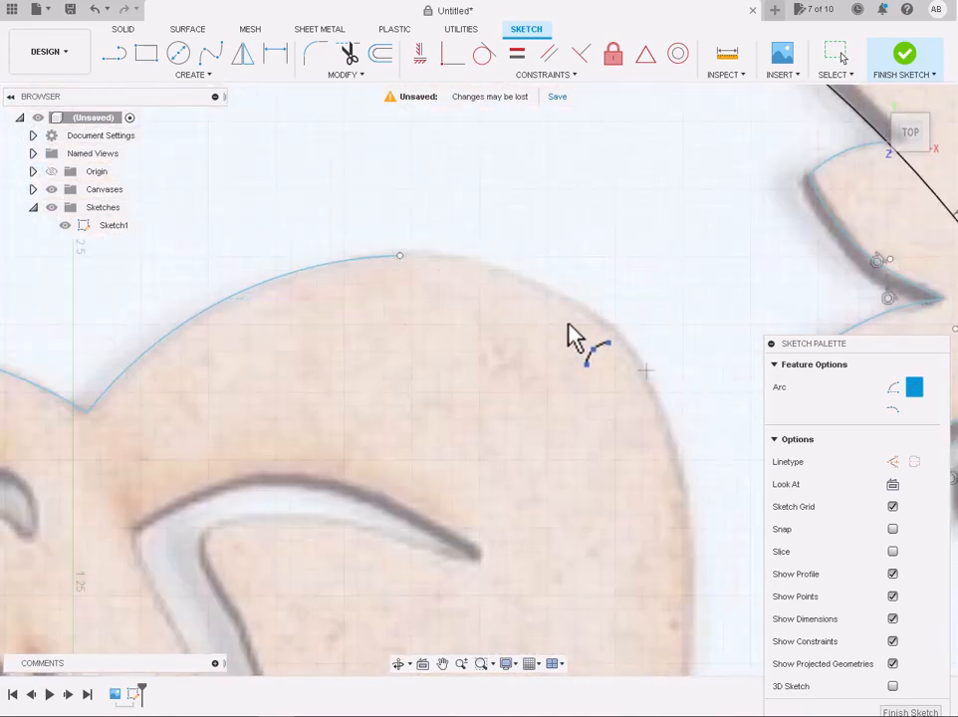
click(541, 286)
scroll(541, 288, down, 3)
scroll(626, 363, up, 1)
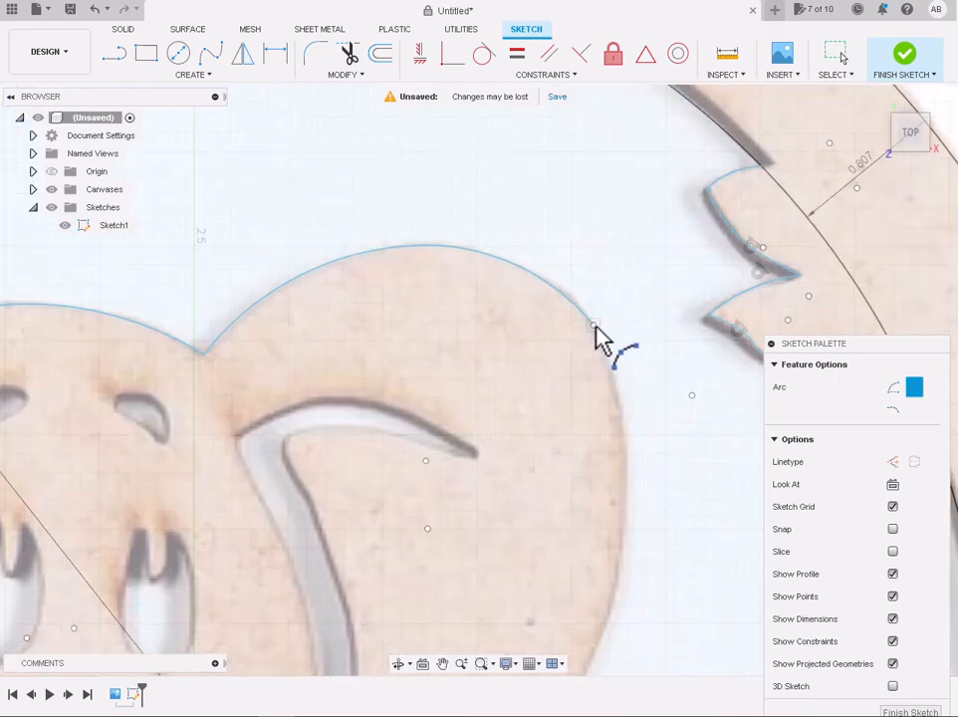
Continue down the outer side of the right ear with two connected three-point arcs, ending where the ear narrows inward
click(595, 324)
scroll(595, 325, down, 5)
scroll(618, 408, up, 5)
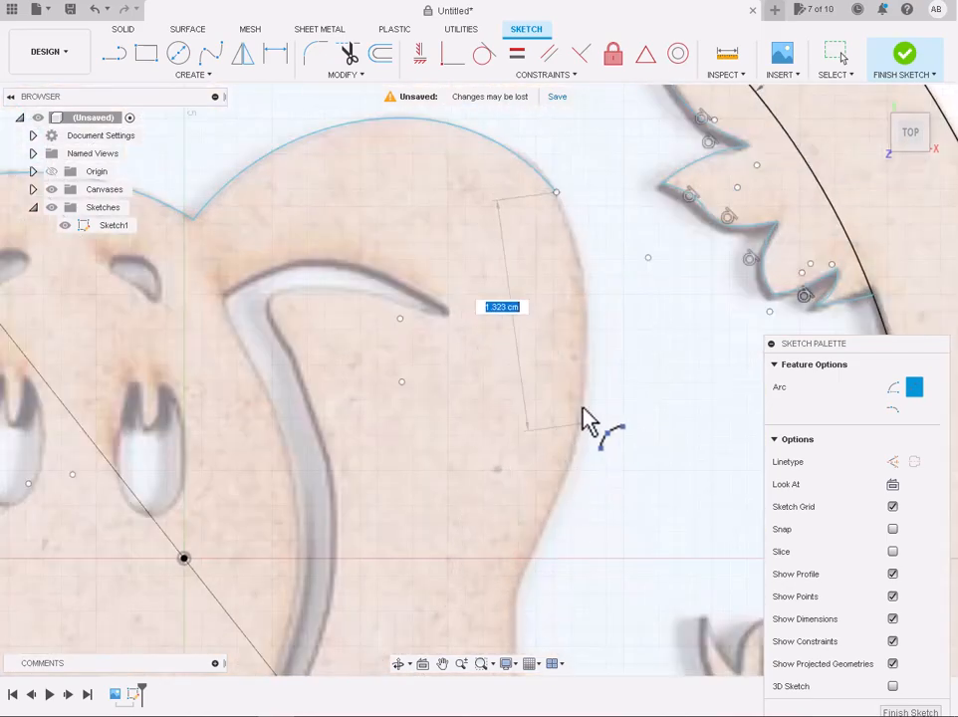
click(579, 424)
click(589, 322)
click(579, 424)
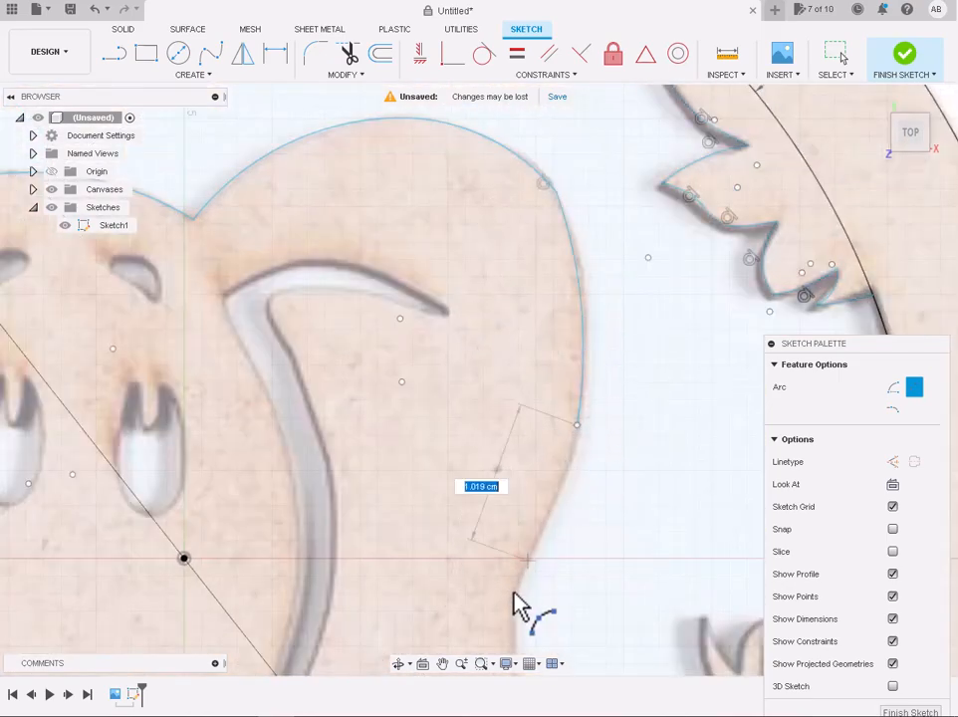
click(513, 595)
click(553, 520)
scroll(552, 520, down, 5)
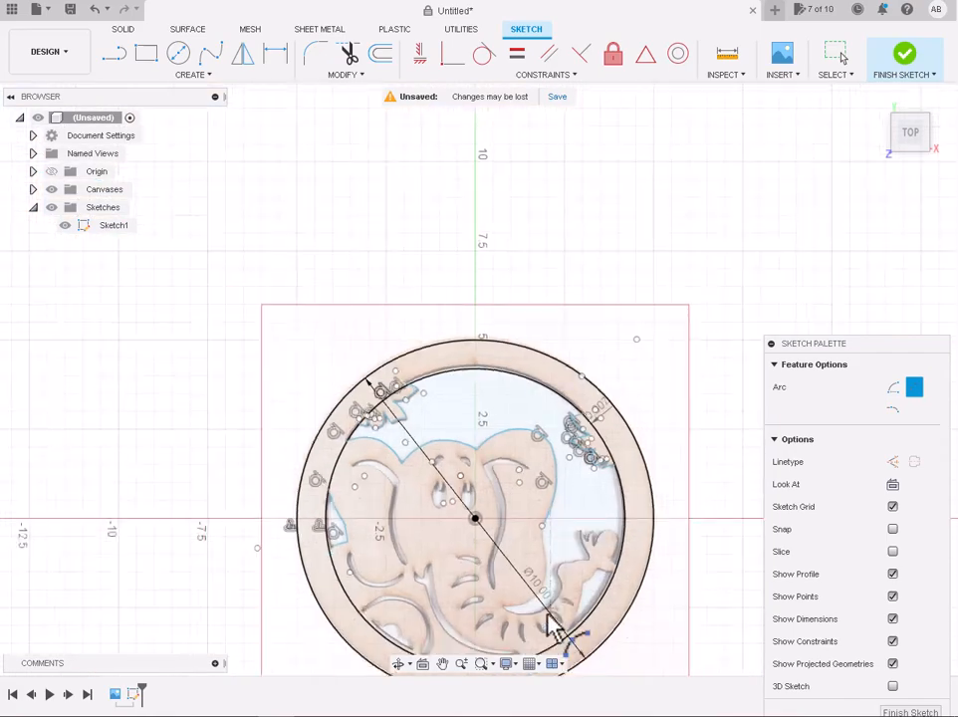
Trace the lower part of the right ear with two connected three-point arcs, from the narrowing down into the crescent opening beside the trunk
scroll(548, 627, up, 5)
click(534, 328)
scroll(552, 445, down, 5)
scroll(544, 464, up, 6)
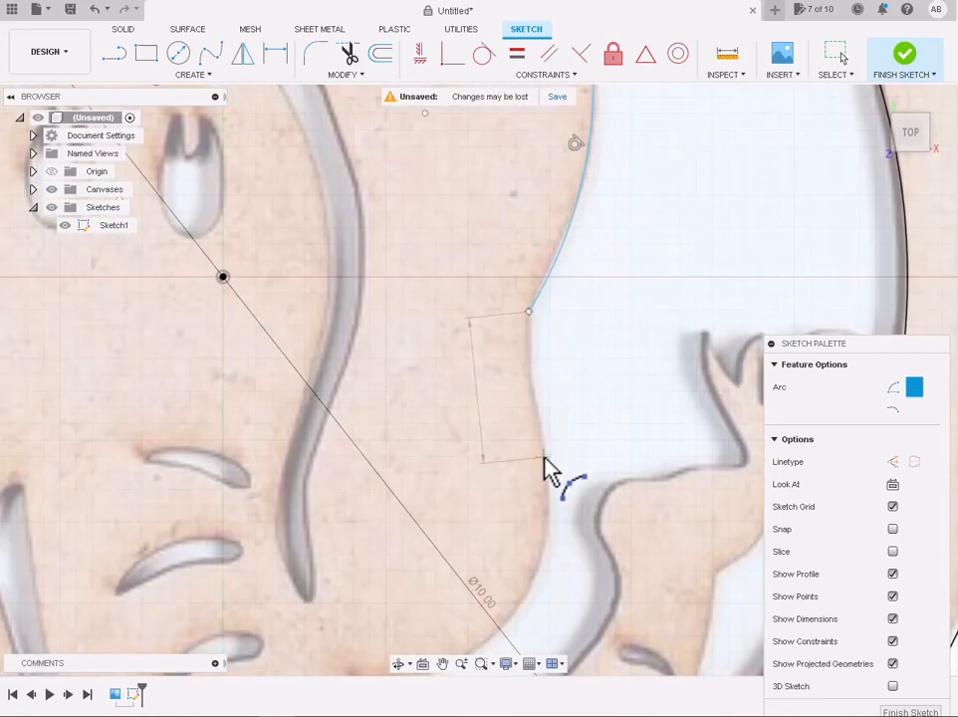
scroll(538, 508, down, 2)
scroll(533, 498, up, 3)
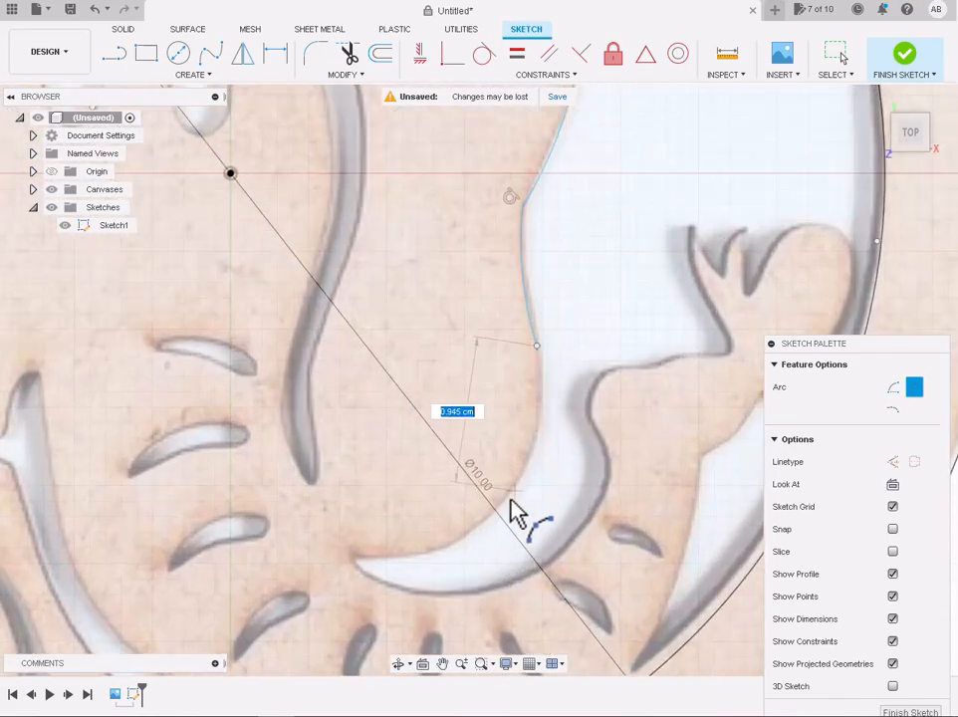
click(507, 495)
scroll(498, 488, down, 3)
Draw a three-point arc along the upper edge of the crescent opening, from the ear outline's end to the crescent's pointed tip
scroll(458, 524, up, 3)
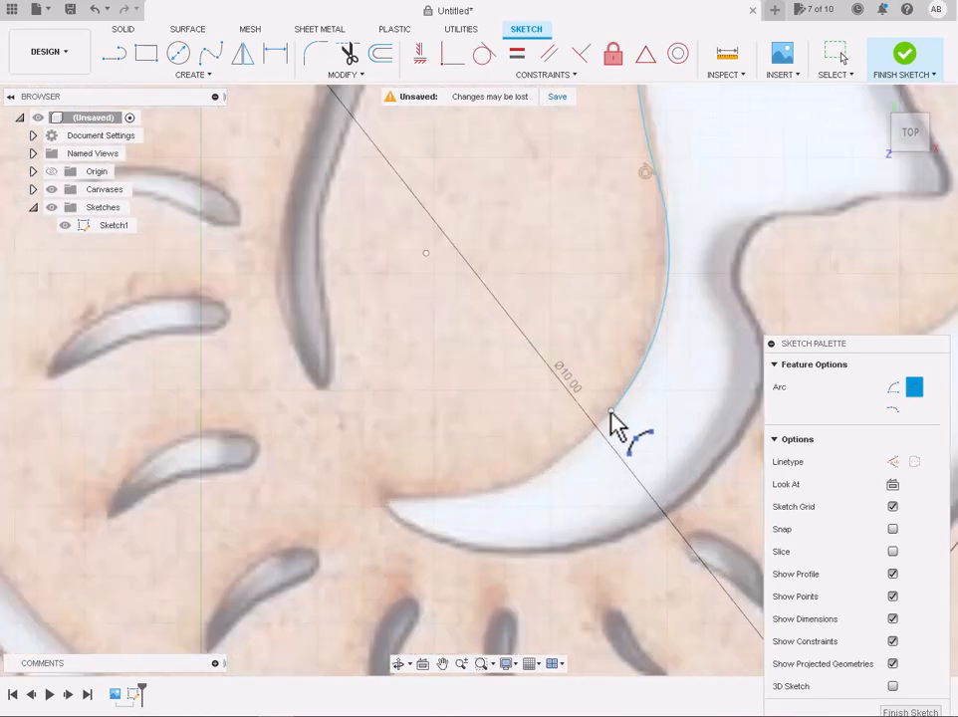
click(387, 500)
scroll(510, 491, up, 3)
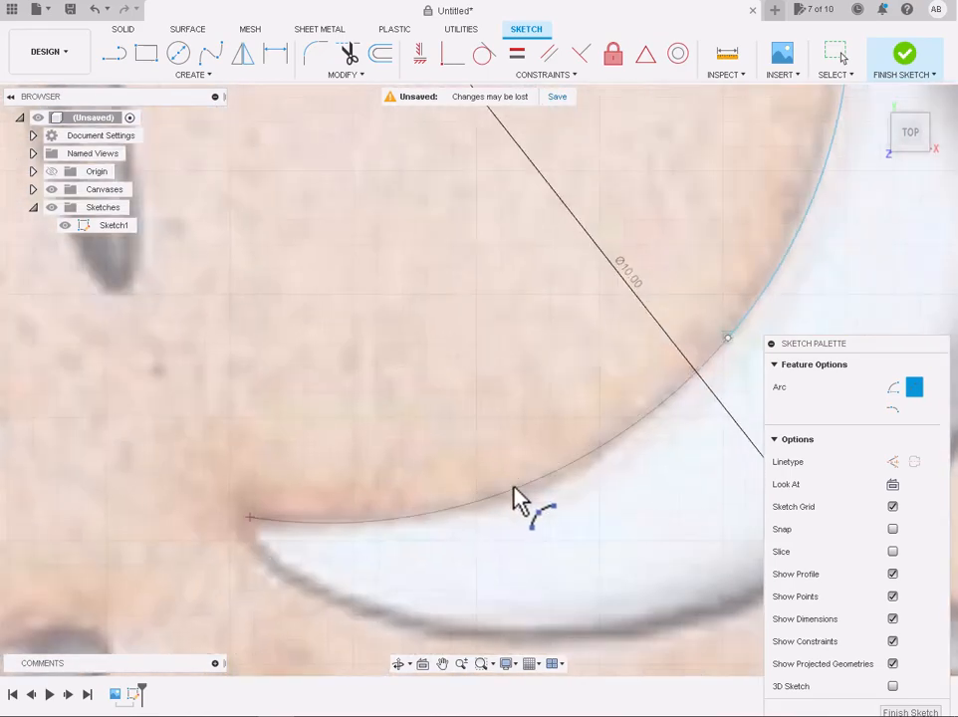
click(508, 495)
scroll(508, 495, down, 3)
Trace the lower edge of the crescent with two connected three-point arcs, from the pointed tip up to the first bend of the trunk
click(375, 500)
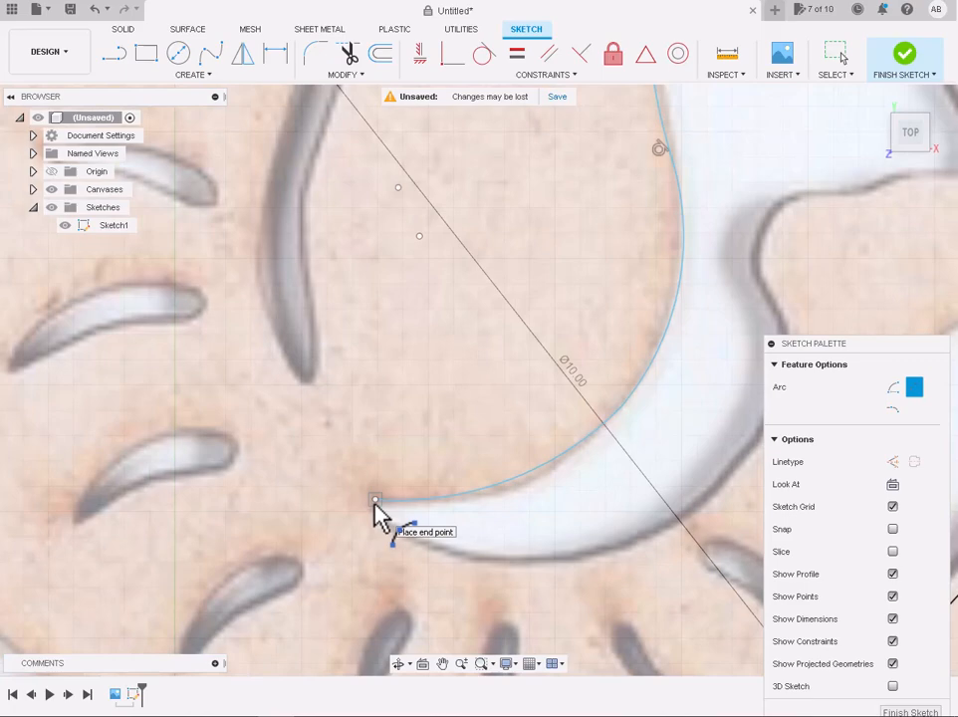
click(610, 551)
click(453, 547)
scroll(453, 546, down, 3)
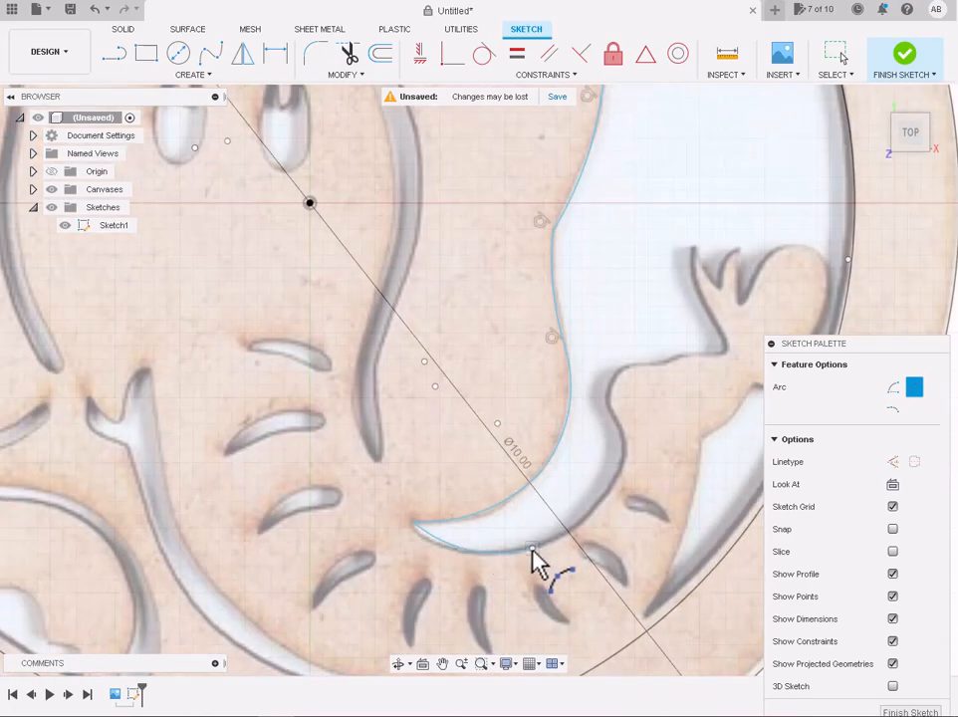
click(533, 550)
scroll(572, 530, up, 3)
scroll(607, 516, up, 3)
click(642, 450)
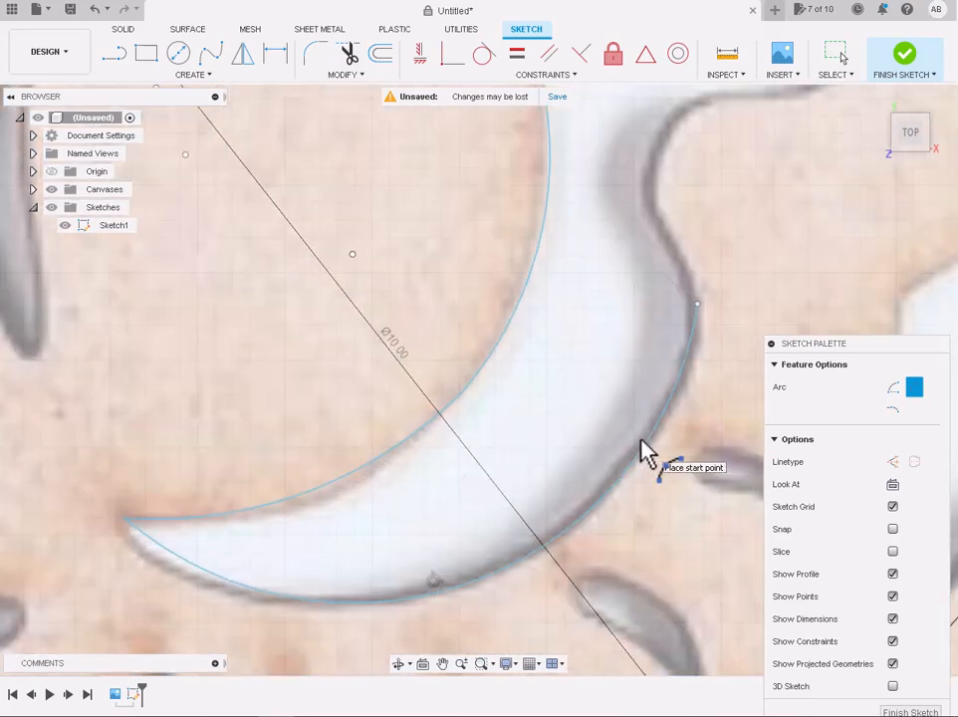
scroll(641, 450, up, 3)
scroll(732, 280, up, 2)
click(570, 390)
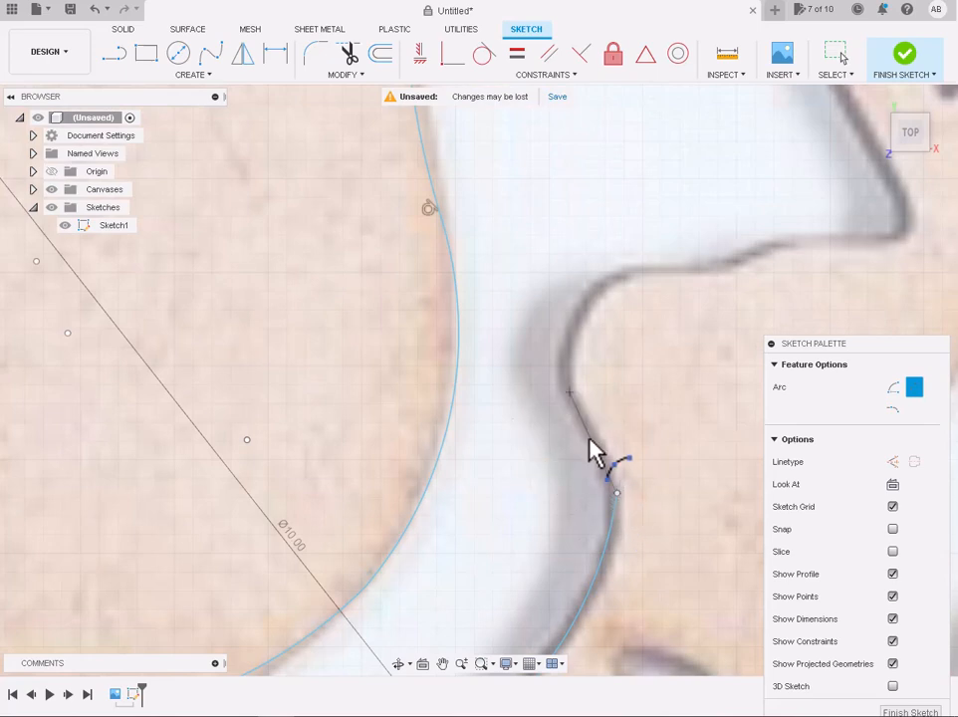
scroll(592, 450, up, 2)
scroll(617, 438, down, 2)
scroll(617, 432, down, 2)
scroll(769, 261, up, 2)
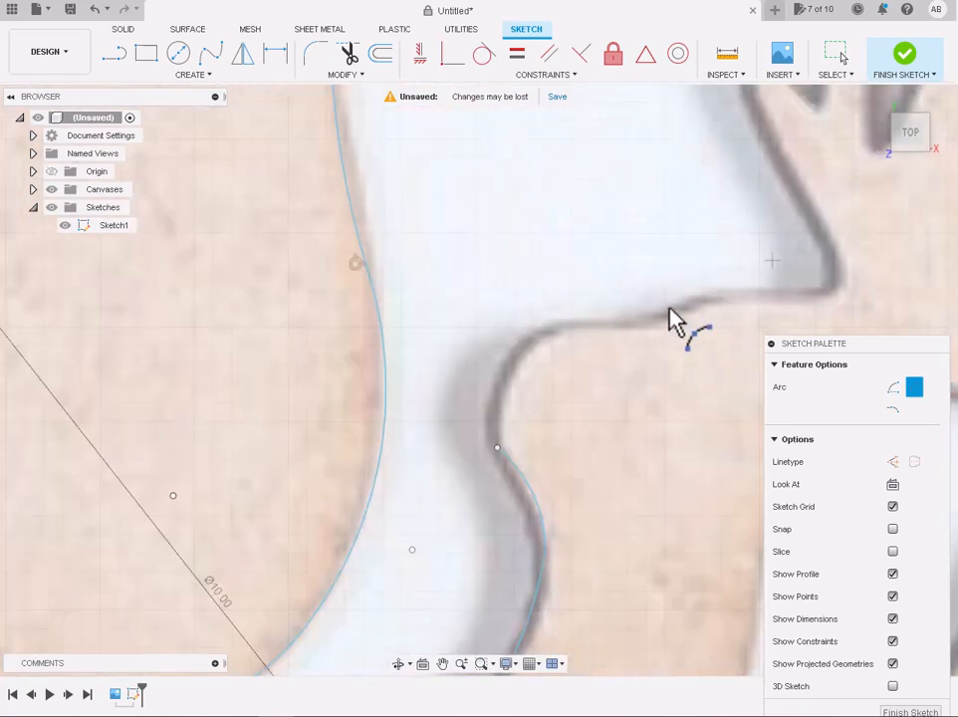
click(466, 467)
click(543, 333)
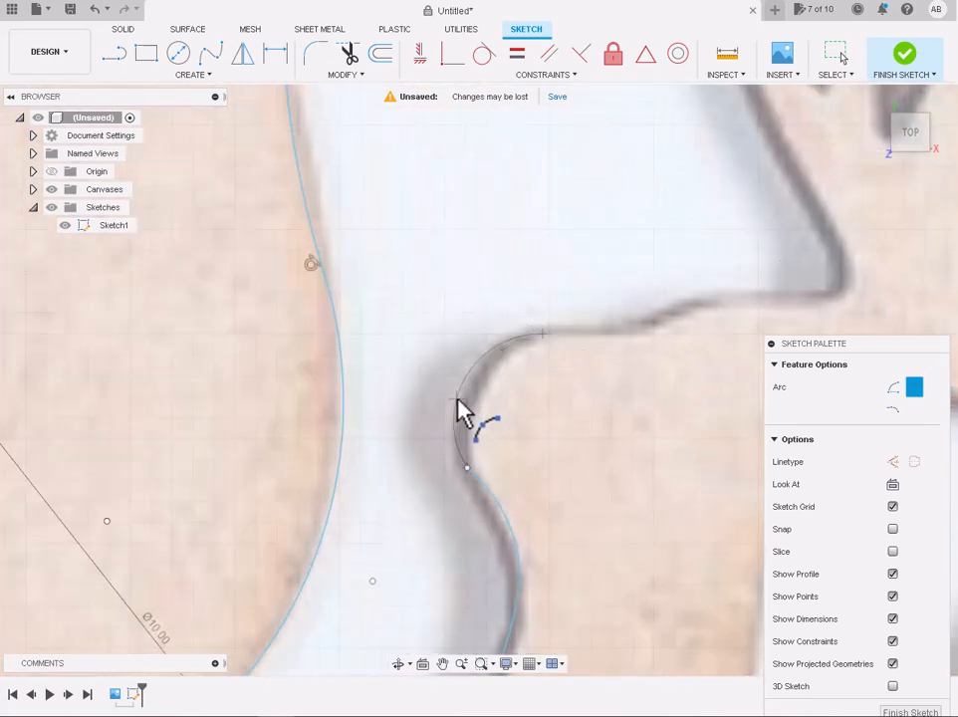
scroll(493, 389, down, 2)
key(Escape)
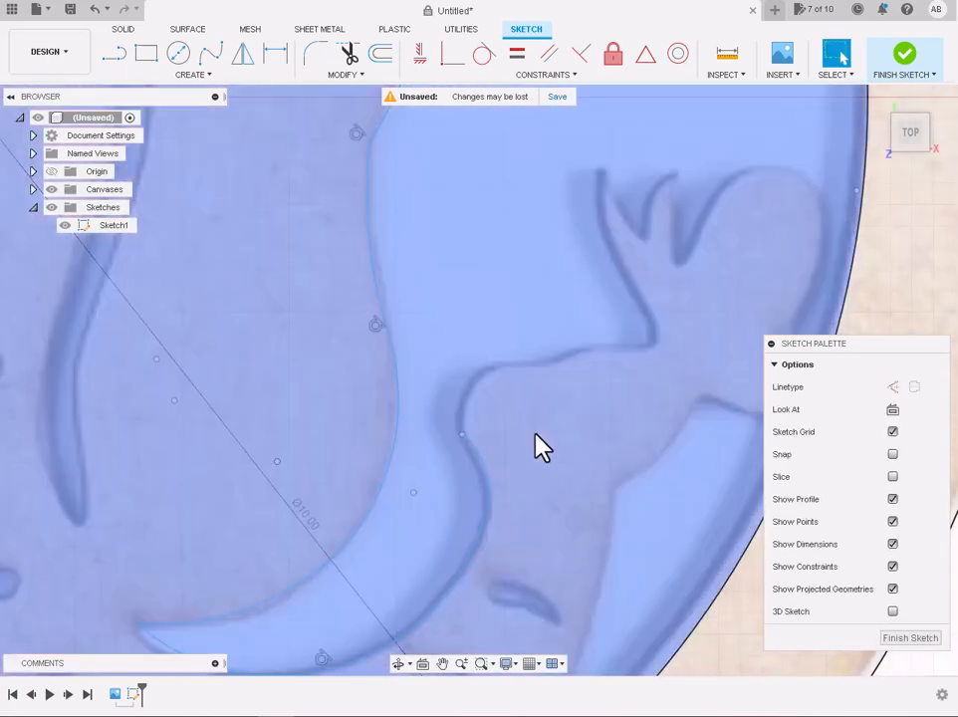
Trace the S-shaped bend of the raised trunk with two connected three-point arcs, from the crescent's outer end to the top of the bulge
scroll(539, 447, up, 2)
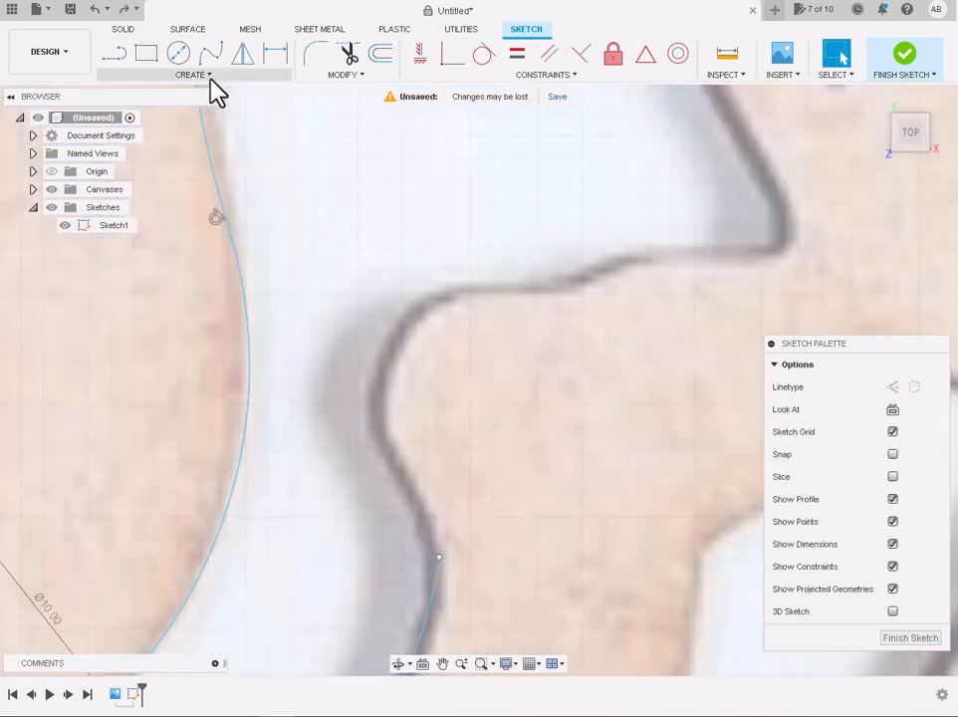
click(193, 75)
mouse_move(207, 145)
click(239, 156)
click(140, 76)
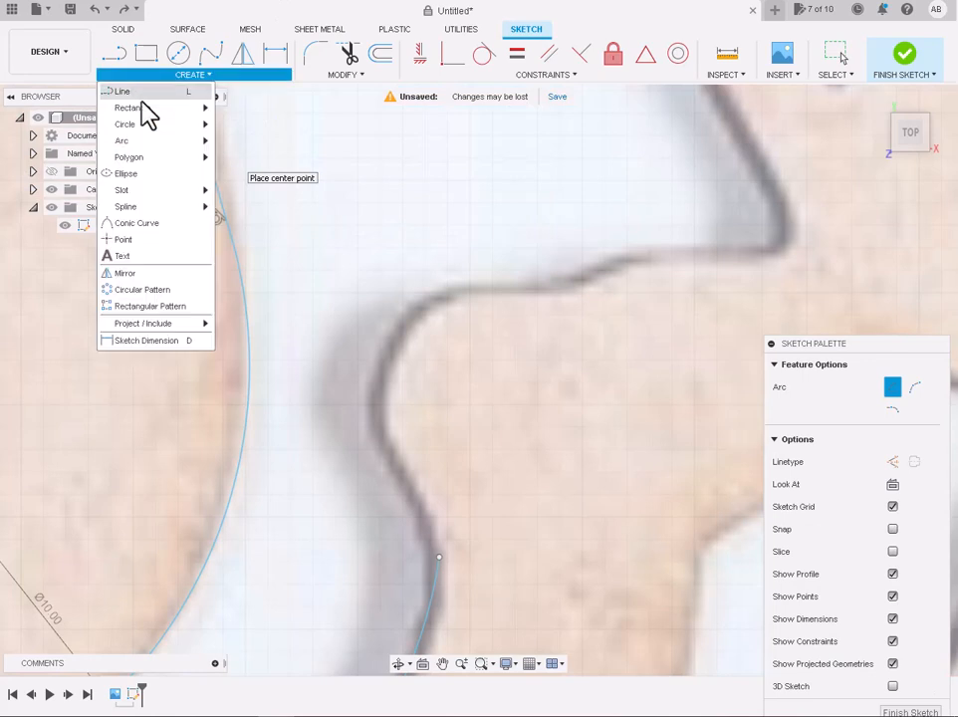
click(237, 142)
click(439, 556)
click(383, 432)
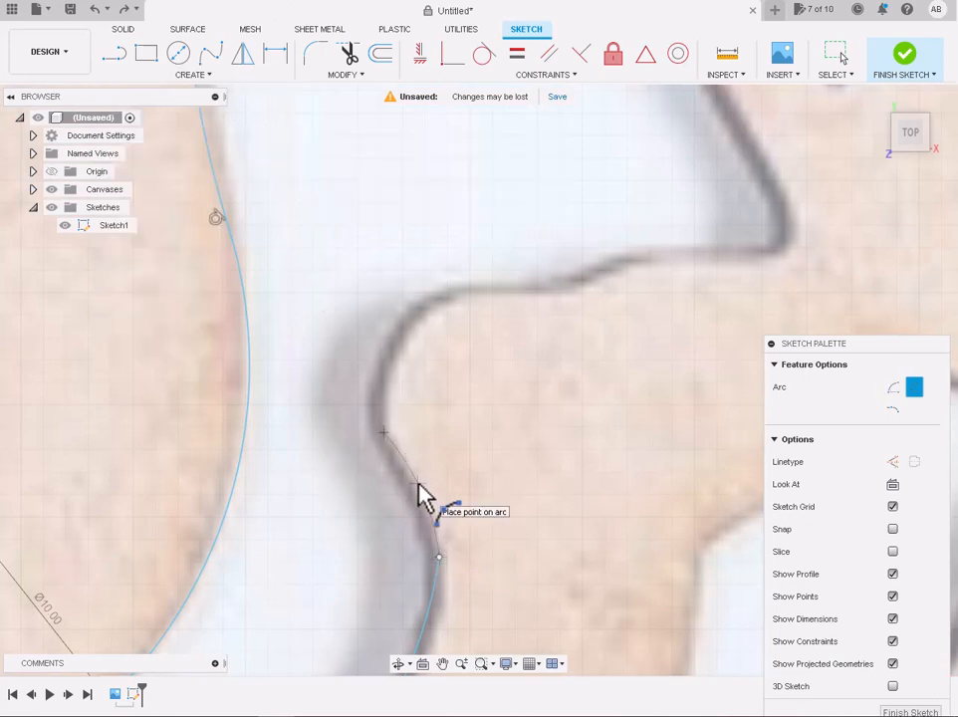
click(383, 432)
click(463, 296)
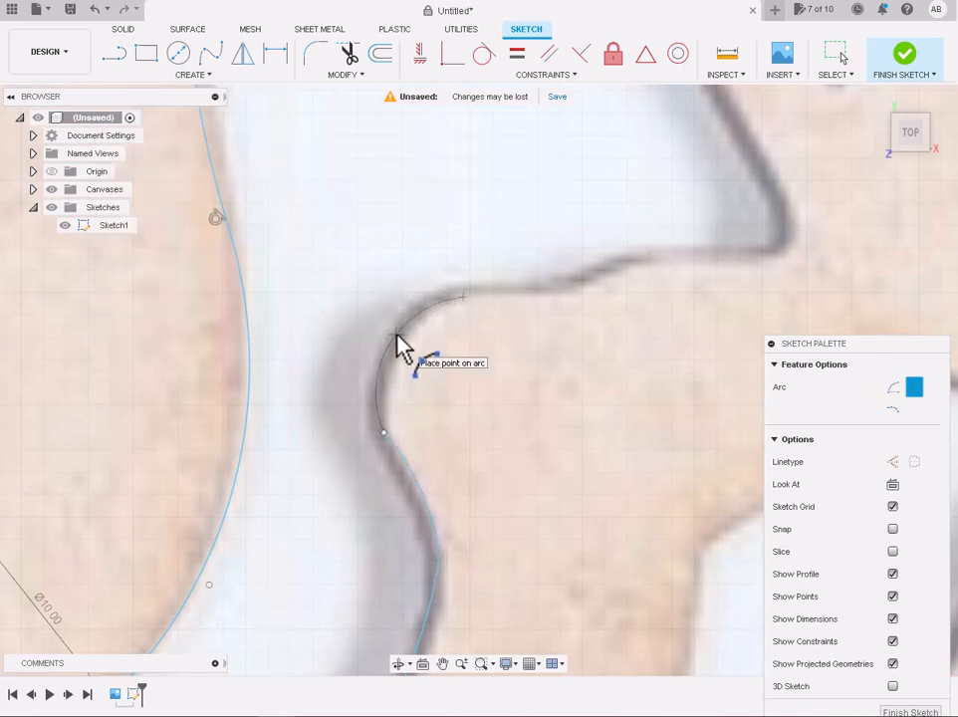
click(396, 339)
Trace the trunk's upper edge with two connected three-point arcs, from the top of the bulge to the inner corner below the trunk's tip
click(463, 297)
click(563, 289)
scroll(509, 289, up, 3)
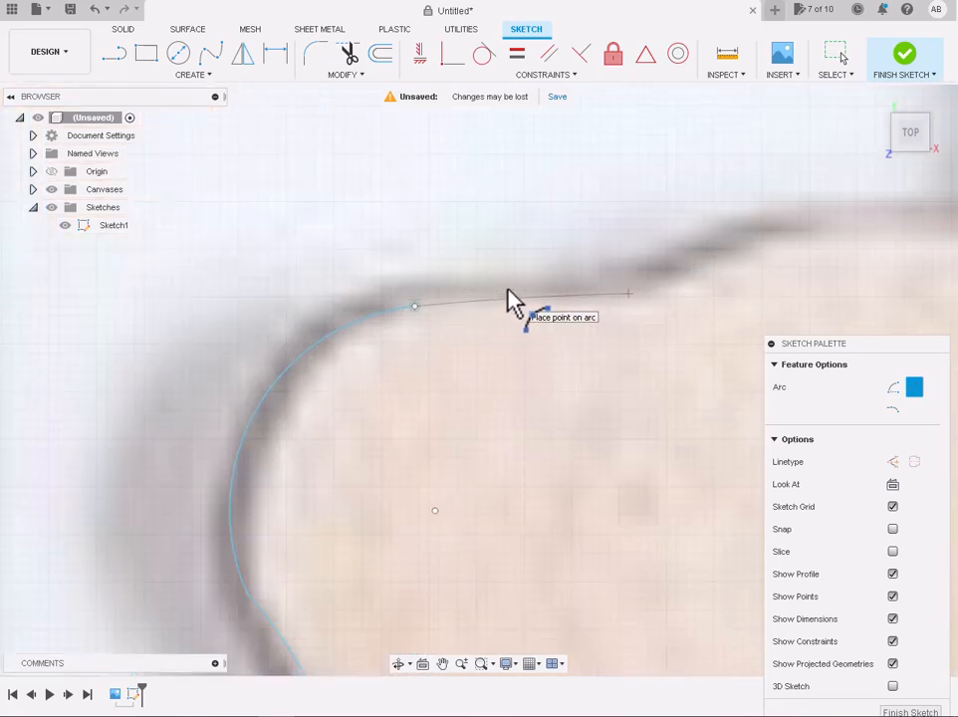
click(509, 288)
scroll(509, 289, down, 3)
middle_drag(586, 290, 426, 337)
click(408, 337)
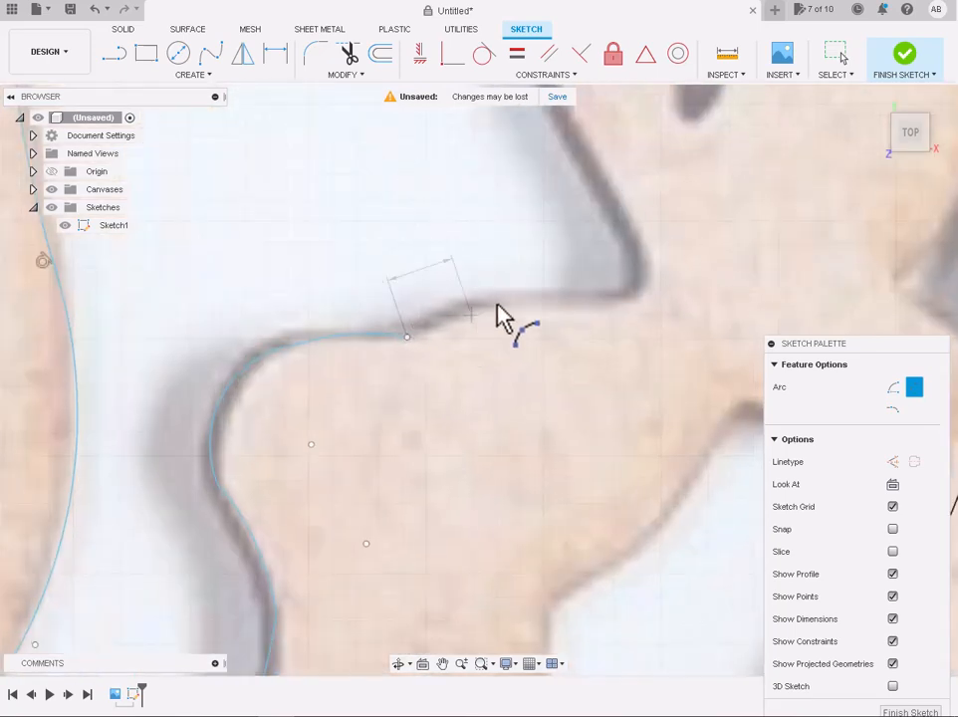
click(633, 293)
click(506, 303)
scroll(502, 304, down, 3)
scroll(615, 201, up, 3)
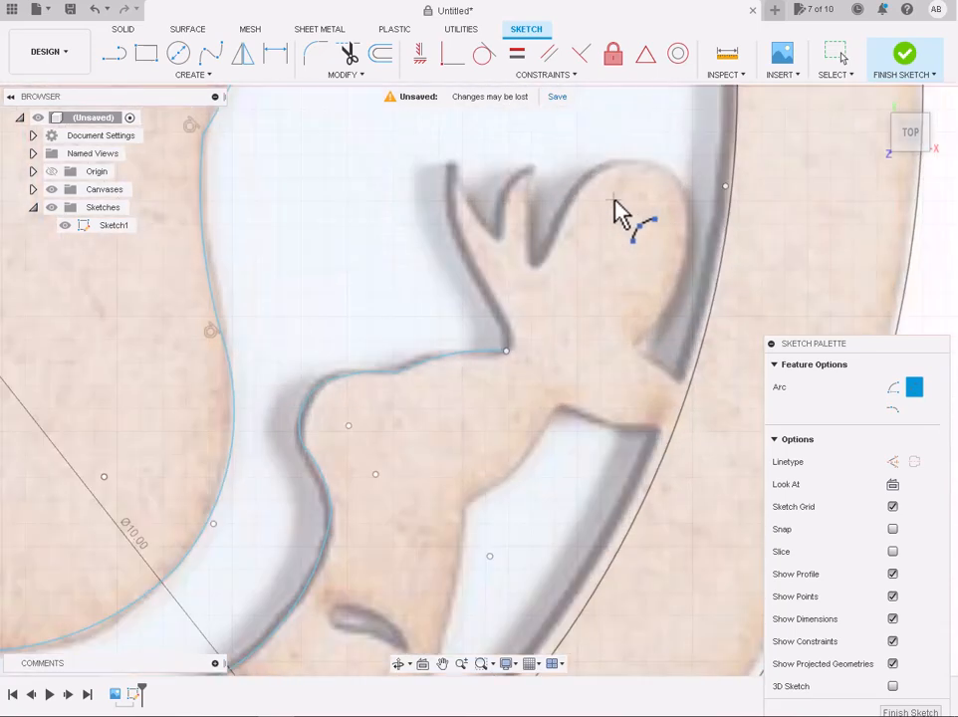
click(430, 456)
click(434, 403)
scroll(445, 448, up, 3)
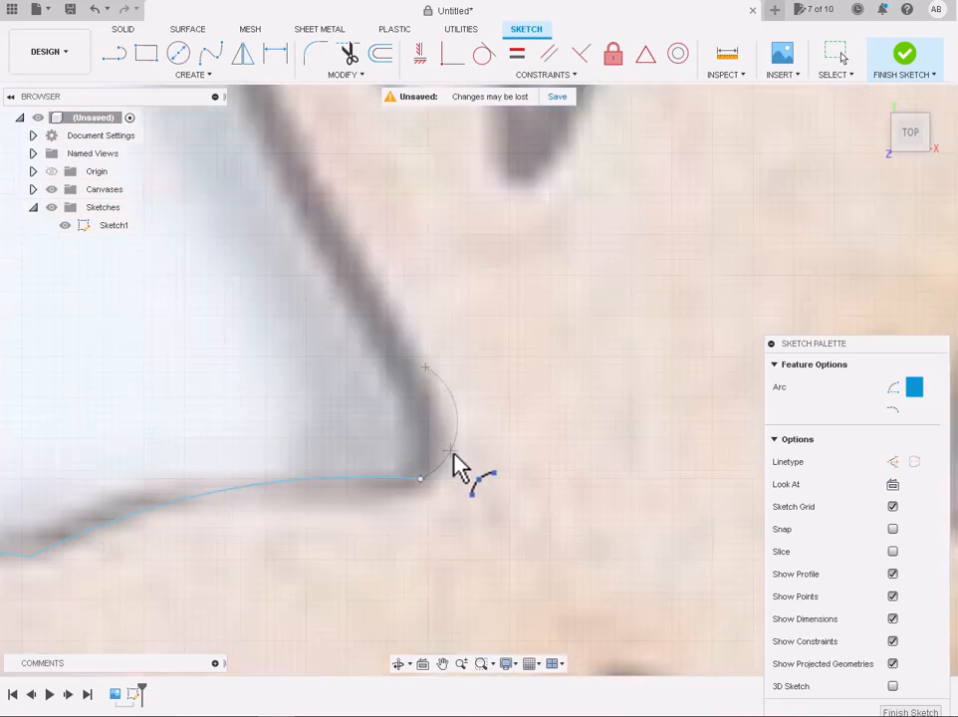
key(Escape)
Try to round the inner corner below the trunk's tip with a small three-point arc starting at the upper edge's end
scroll(316, 364, down, 3)
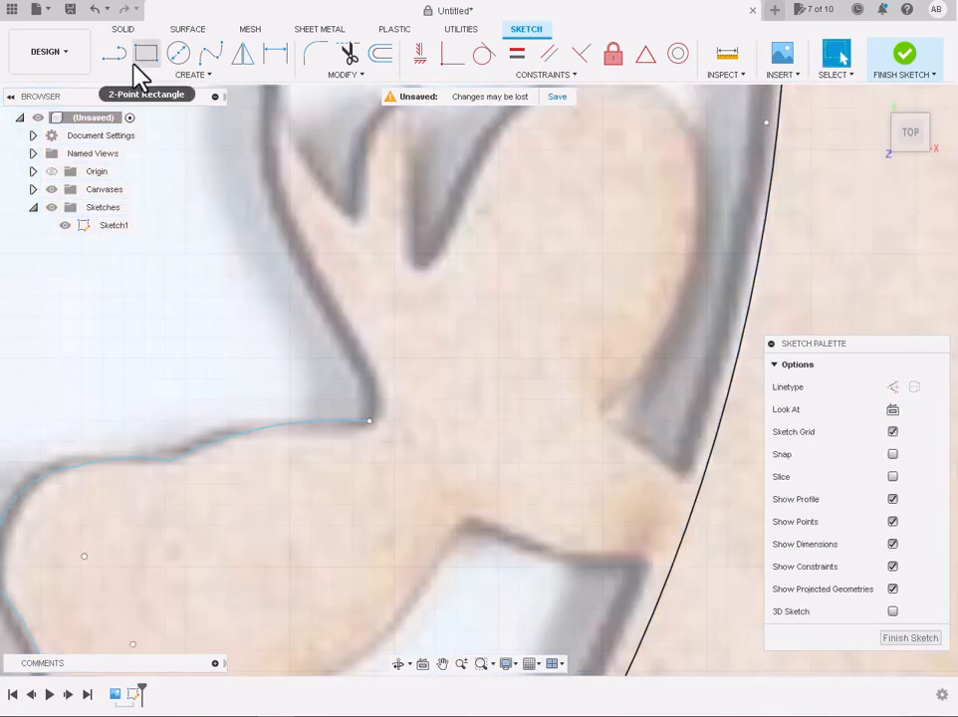
click(193, 75)
mouse_move(155, 140)
click(256, 141)
scroll(369, 421, up, 3)
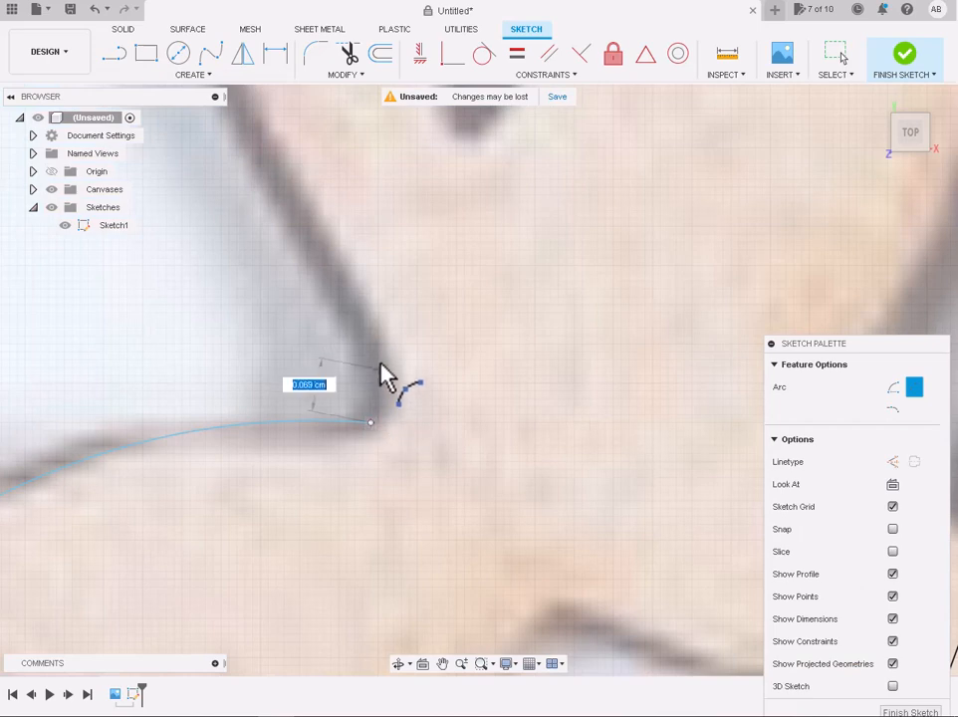
click(371, 358)
click(391, 393)
Draw a three-point arc along the slanted outer edge of the trunk's tip, from the small corner arc up towards the first prong
scroll(391, 393, down, 3)
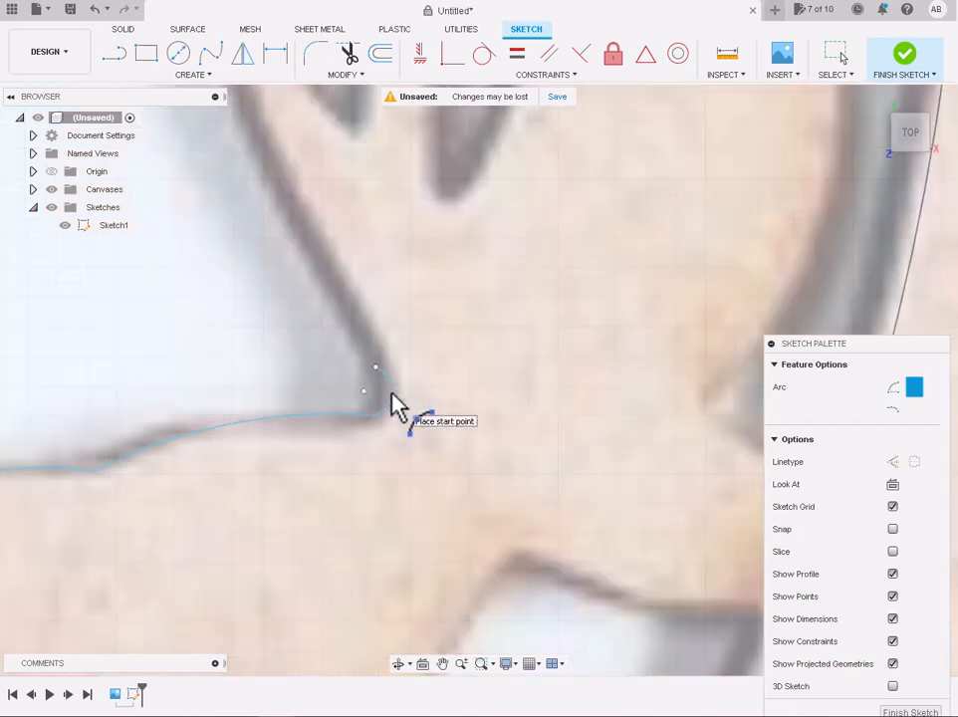
scroll(388, 199, up, 2)
click(383, 509)
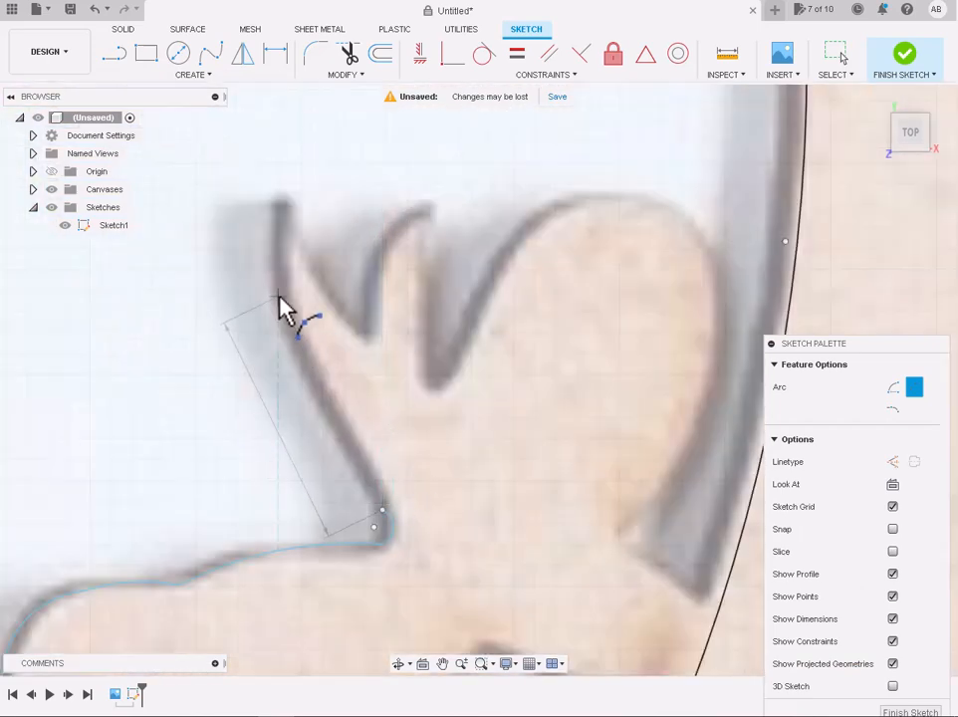
click(338, 432)
key(Escape)
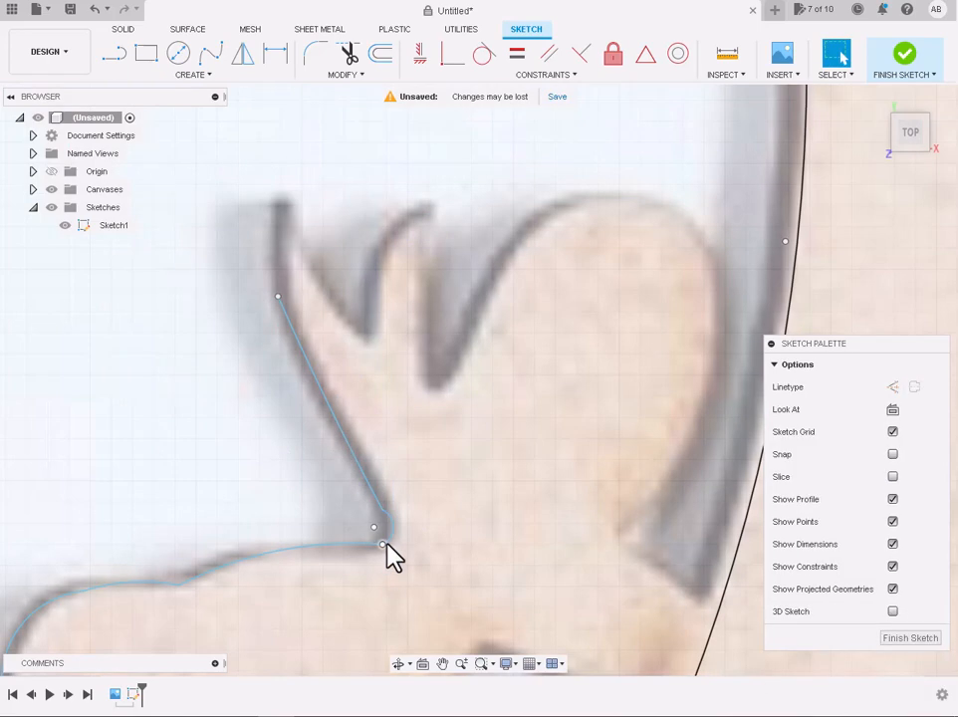
Replace the small corner arc below the trunk's tip with a new three-point arc joining the trunk's upper edge and the slanted edge
click(387, 531)
click(391, 532)
key(Delete)
scroll(392, 533, up, 3)
click(193, 74)
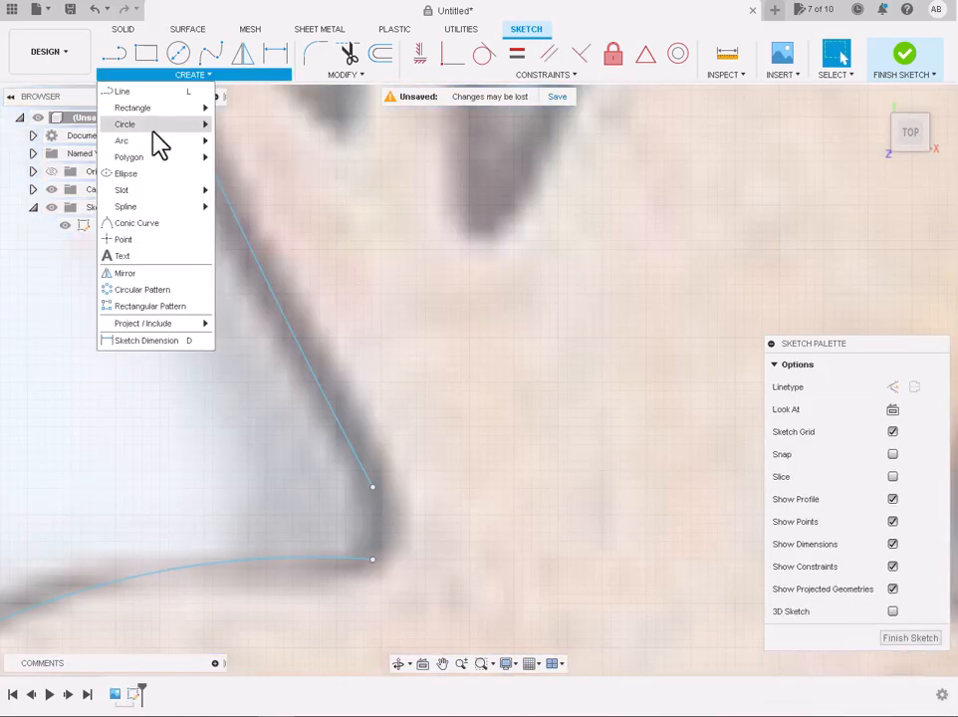
mouse_move(179, 140)
click(242, 154)
click(372, 559)
click(373, 486)
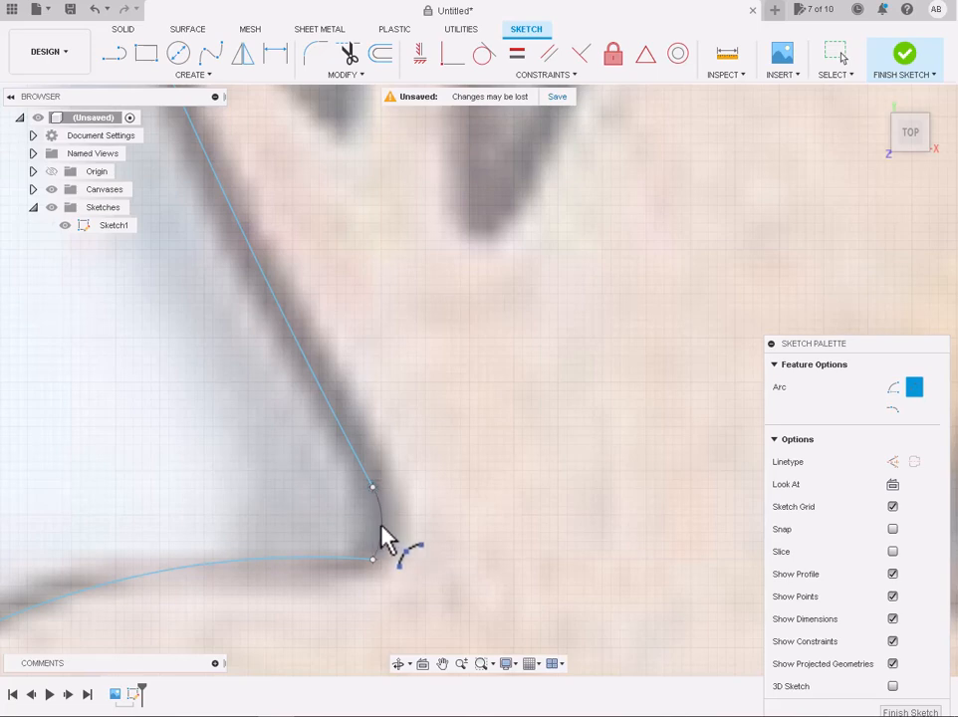
click(420, 572)
Fillet the corner between the new arc and the trunk's upper edge with a 0.045 cm radius
scroll(513, 545, down, 5)
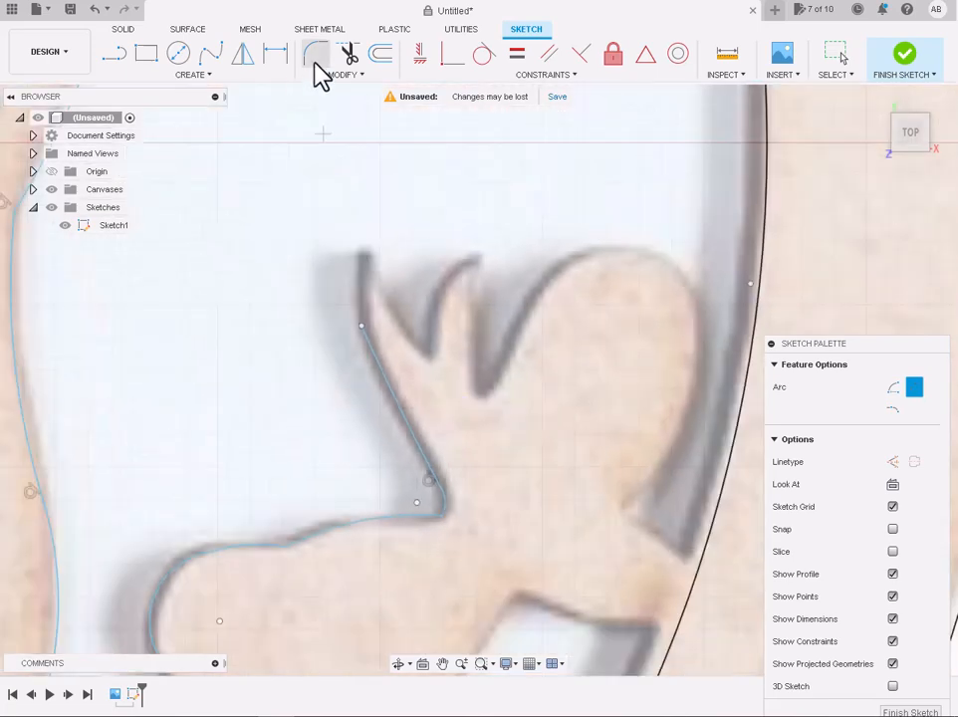
click(315, 59)
scroll(453, 528, up, 5)
click(448, 523)
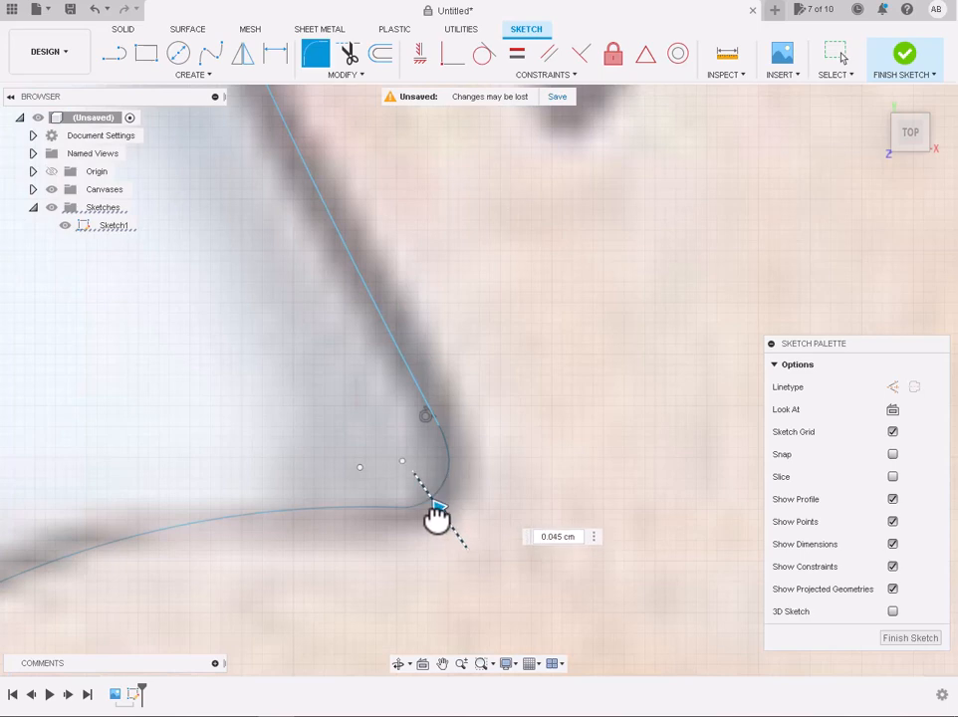
key(Return)
Draw a three-point arc from the slanted edge's upper end to the pointed tip of the first prong
scroll(435, 512, down, 5)
scroll(424, 241, up, 3)
click(194, 75)
mouse_move(190, 140)
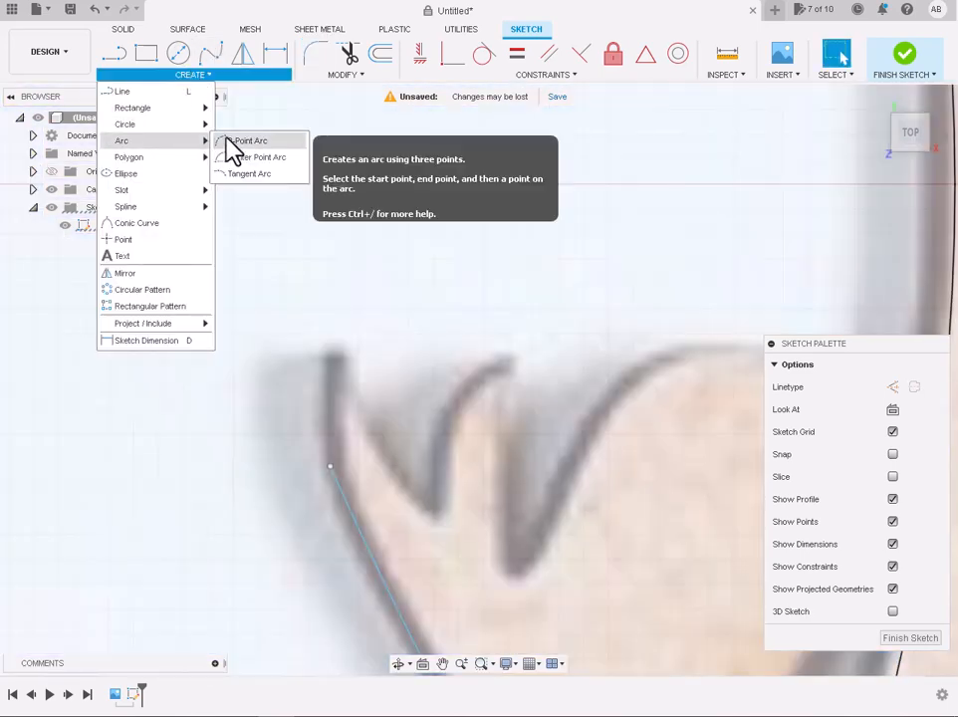
click(228, 141)
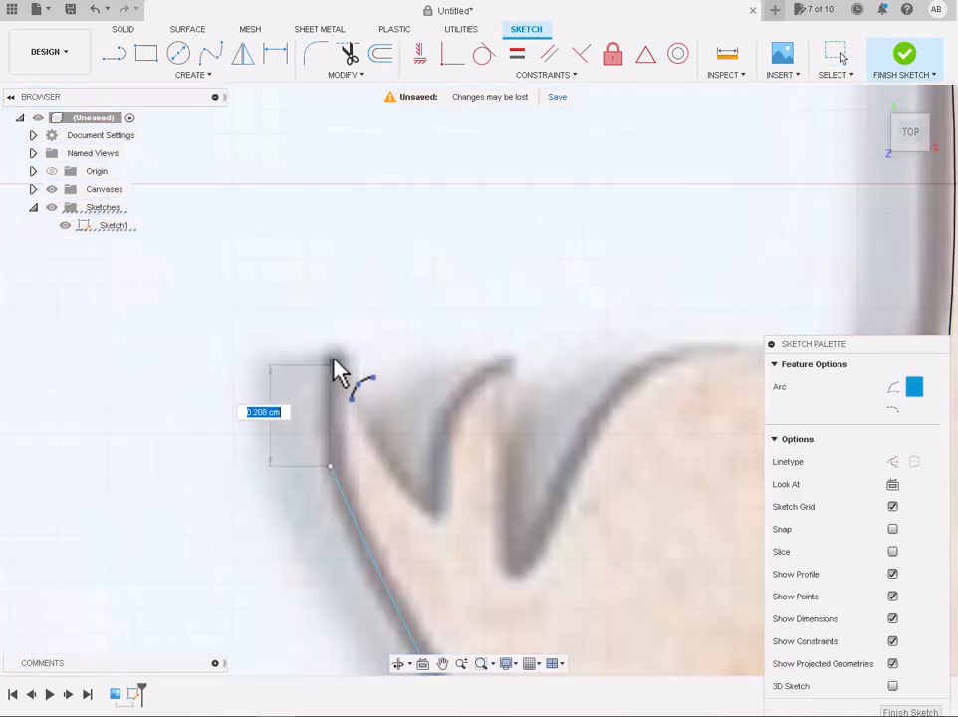
click(332, 358)
scroll(318, 419, up, 3)
click(329, 427)
Trace the first notch with two connected three-point arcs, from the first prong's tip down to the notch and up to the second prong's tip
scroll(330, 429, down, 3)
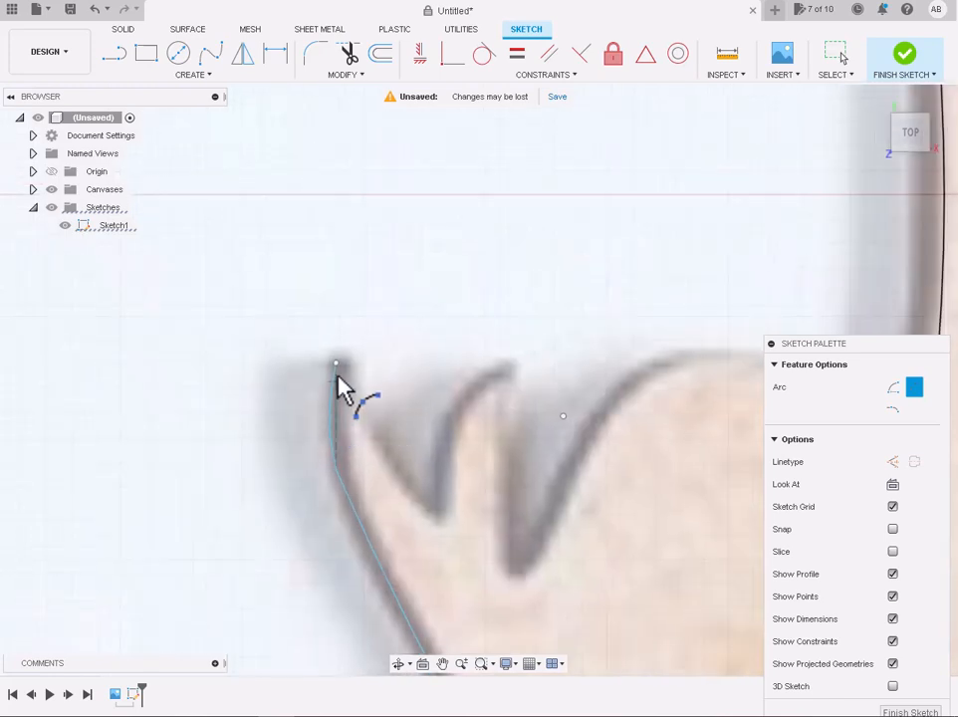
click(336, 363)
click(436, 513)
click(390, 445)
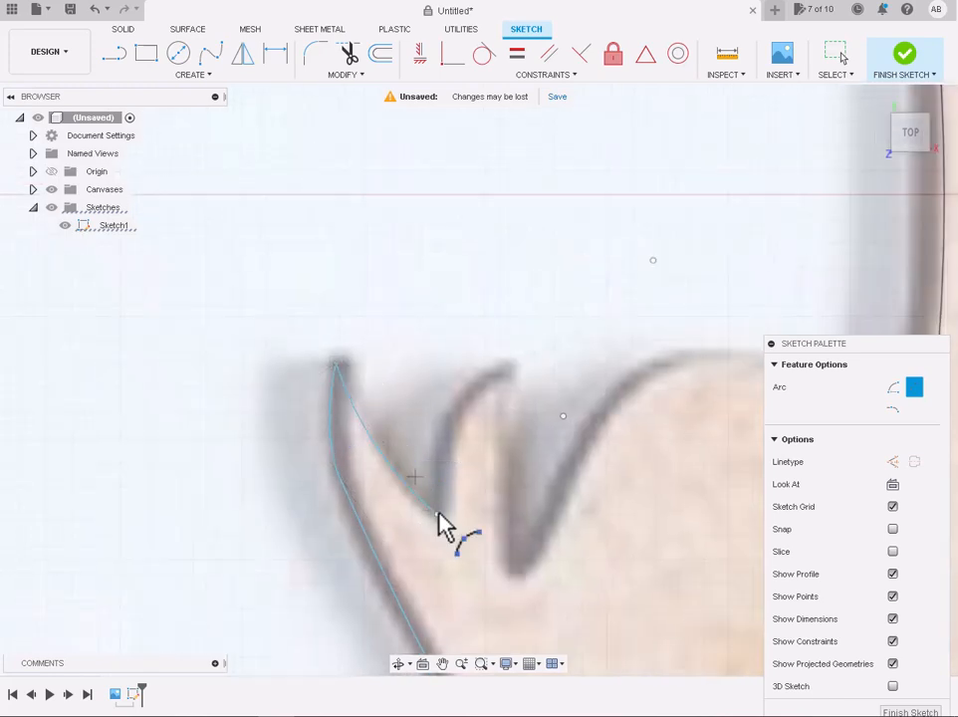
click(437, 514)
click(506, 374)
click(507, 372)
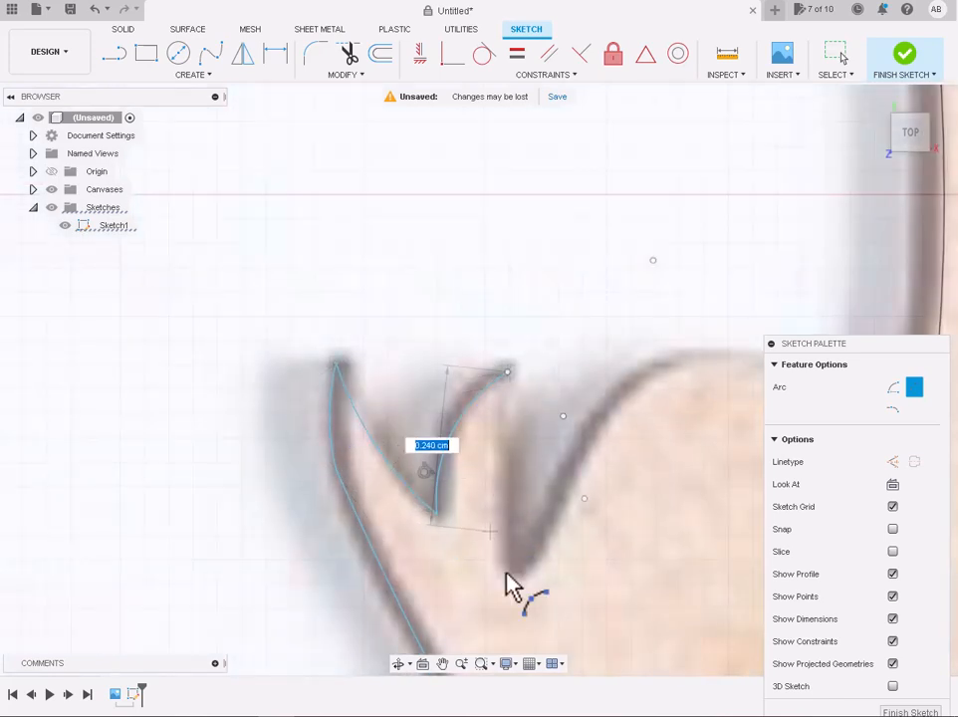
Trace the second notch with two connected three-point arcs, from the second prong's tip down to the notch and up onto the rounded lobe
click(517, 573)
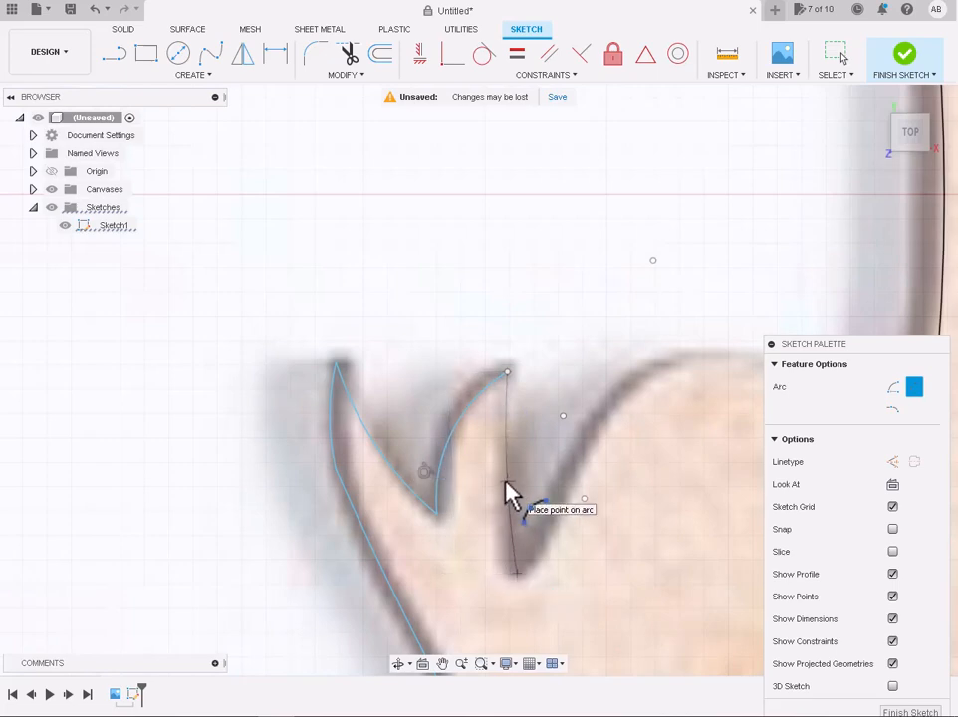
scroll(505, 494, up, 3)
click(498, 490)
scroll(503, 498, down, 3)
click(514, 568)
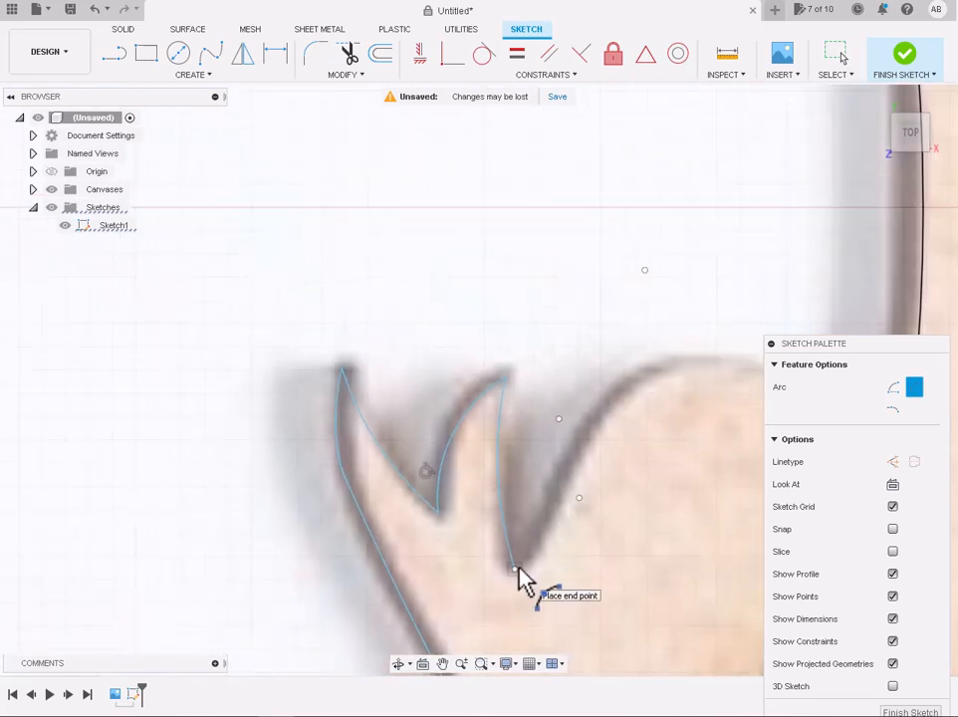
click(525, 486)
scroll(573, 481, down, 3)
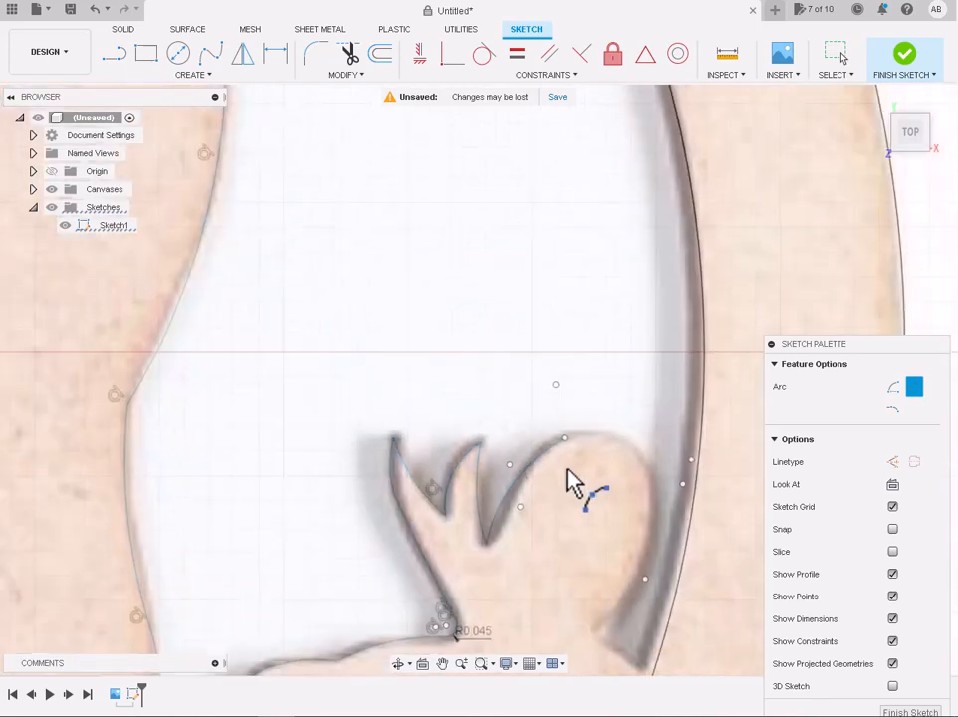
Trace the rounded lobe with connected three-point arcs over its top and down its outer side
scroll(513, 403, up, 3)
click(503, 395)
click(630, 430)
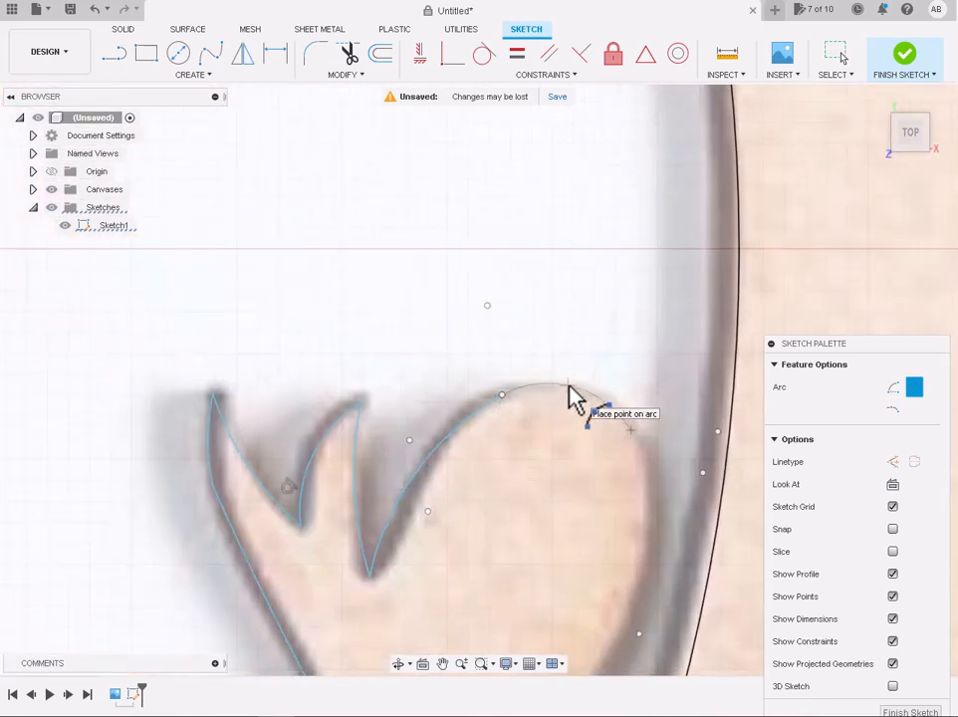
click(568, 395)
scroll(641, 561, down, 2)
click(581, 328)
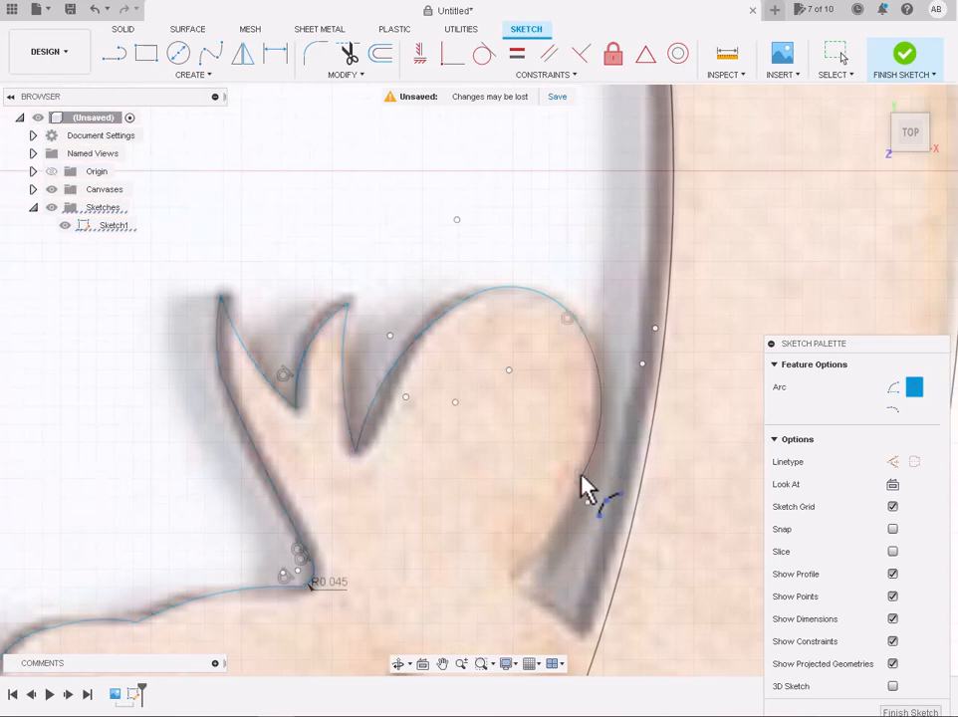
Trace the lobe's lower edge to the opening's inner corner and connect that corner to the inner ring with three-point arcs
scroll(512, 587, up, 2)
click(510, 572)
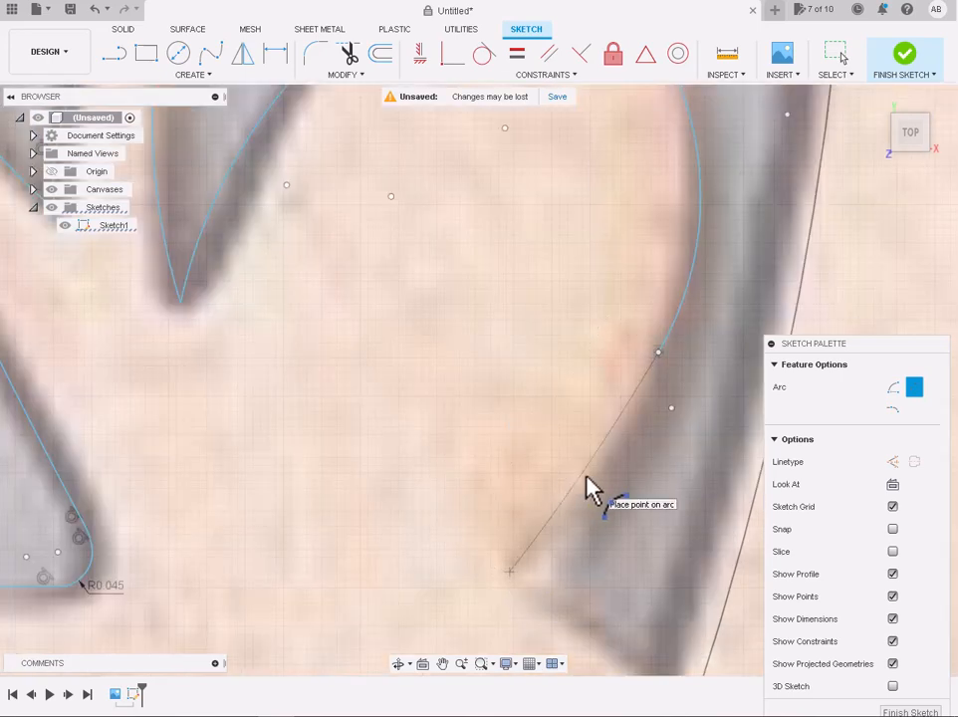
scroll(587, 493, down, 2)
scroll(594, 572, up, 3)
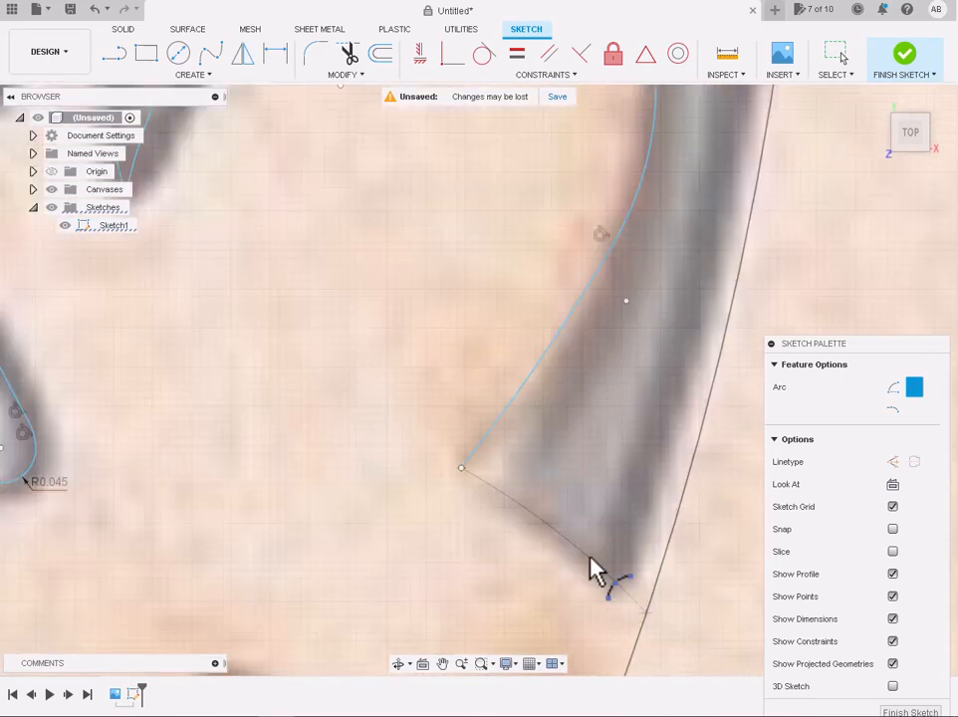
Draw a three-point arc along the short upper edge of the opening beneath the trunk, from the inner ring to the opening's corner
scroll(593, 569, down, 5)
scroll(594, 568, down, 4)
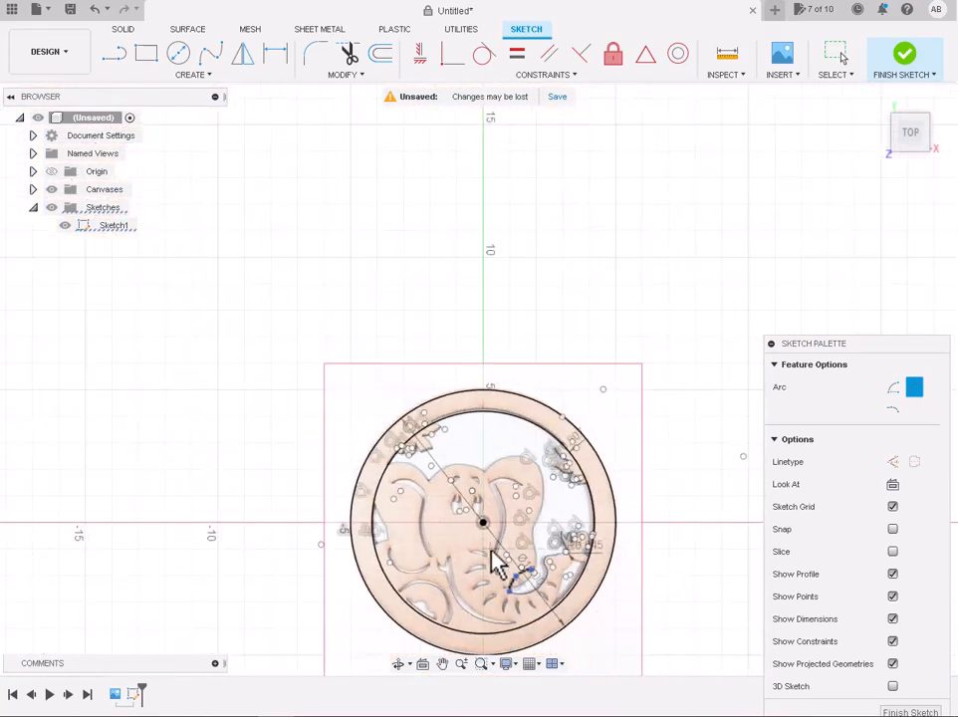
scroll(566, 605, up, 3)
scroll(697, 614, up, 3)
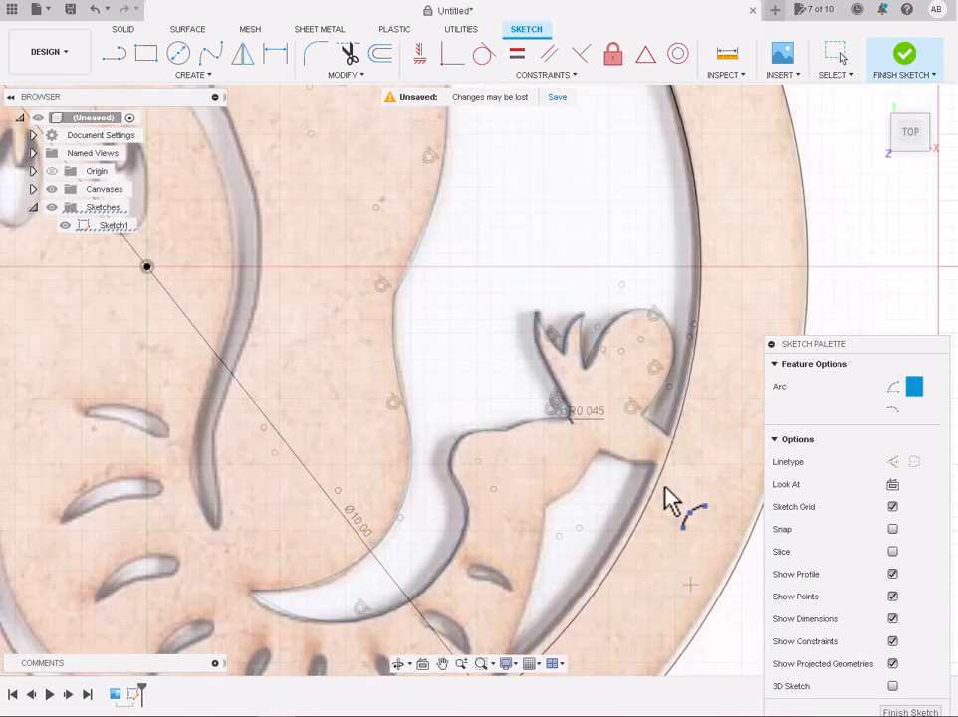
scroll(668, 486, up, 2)
click(664, 459)
click(555, 435)
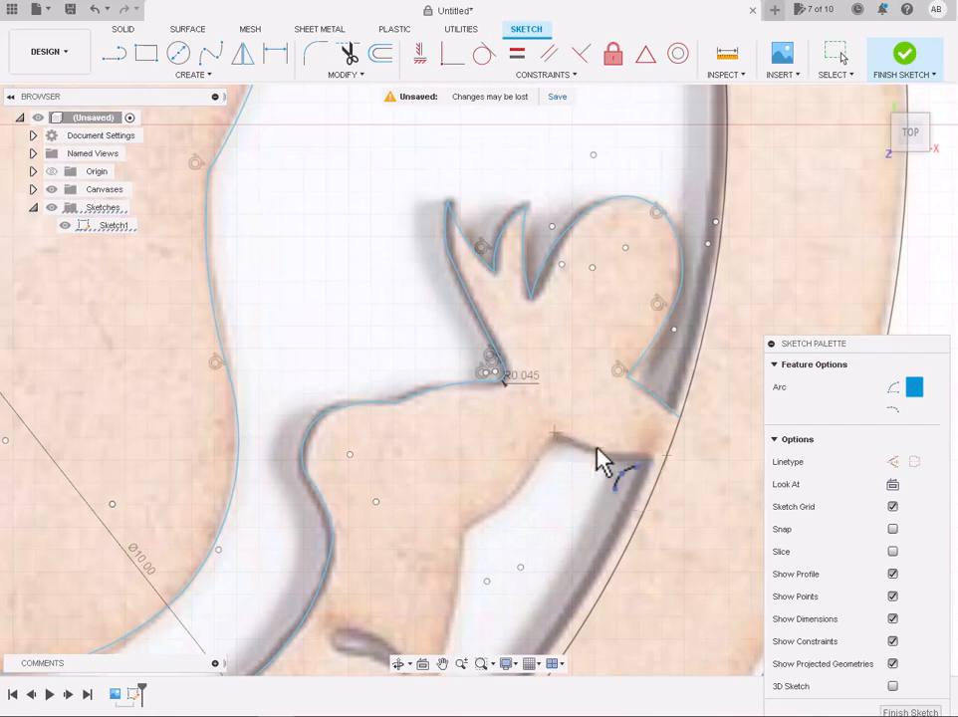
click(605, 453)
Trace the inner edge of the opening beneath the trunk with two connected three-point arcs, from its upper corner down to the inner ring
scroll(507, 523, down, 1)
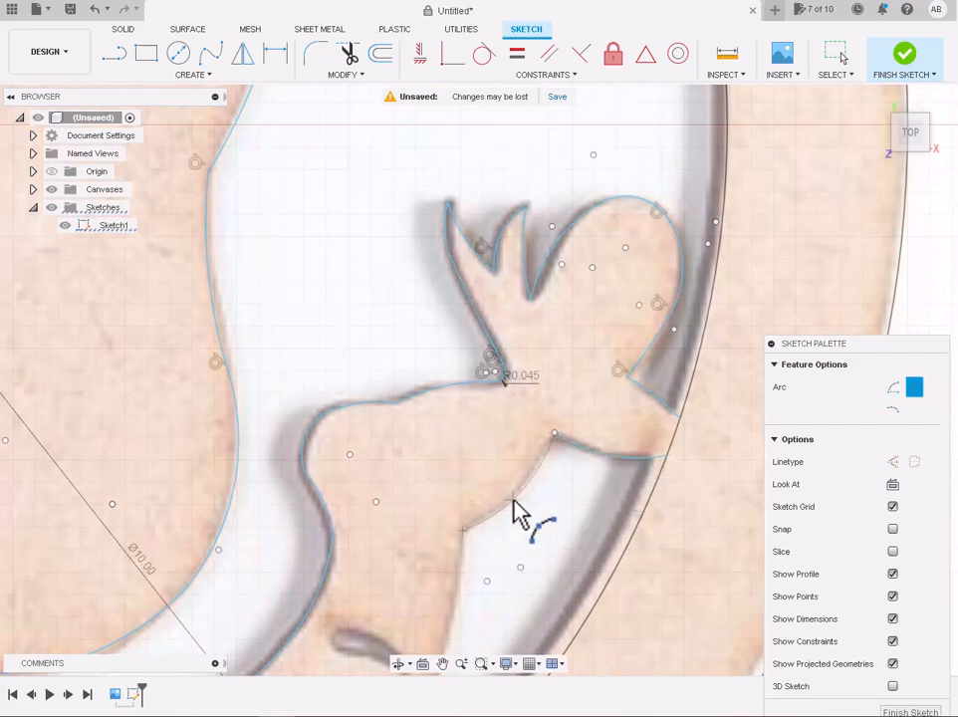
scroll(475, 631, down, 3)
scroll(475, 630, up, 3)
click(529, 393)
click(461, 602)
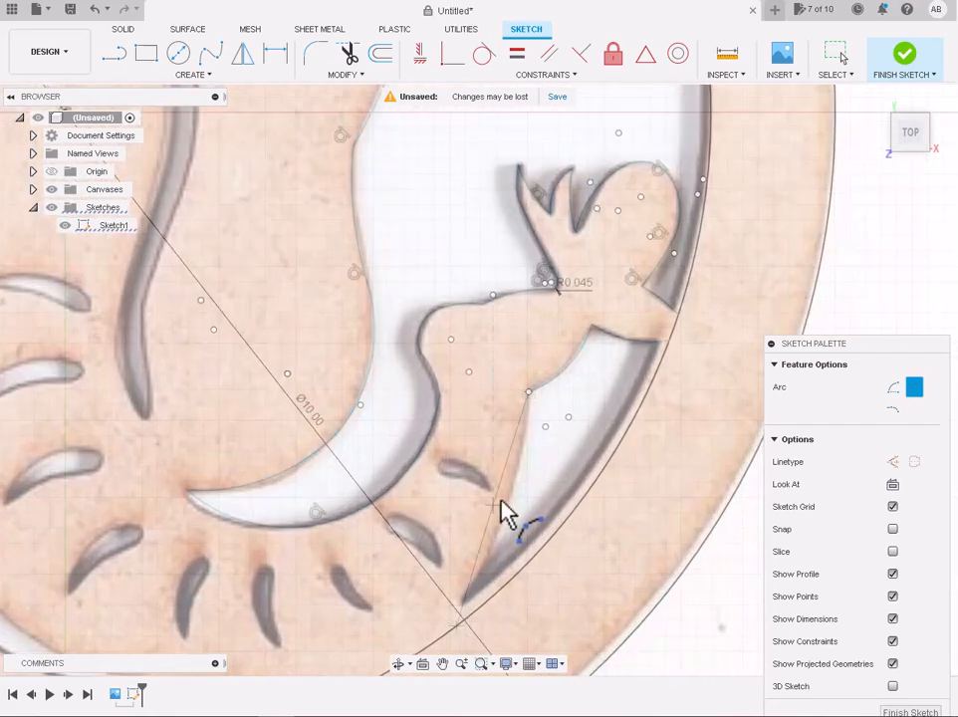
click(517, 513)
Trace the upper edge of the arched slot above the foot opening with two connected three-point arcs, starting on the inner ring
scroll(516, 513, down, 3)
scroll(468, 605, up, 3)
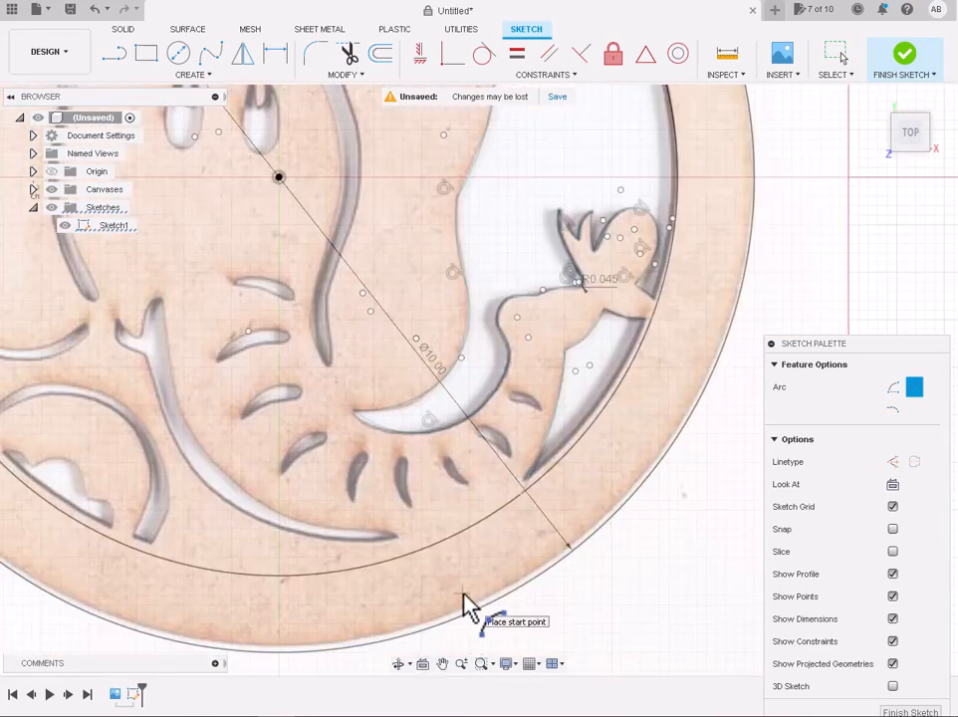
scroll(231, 505, up, 2)
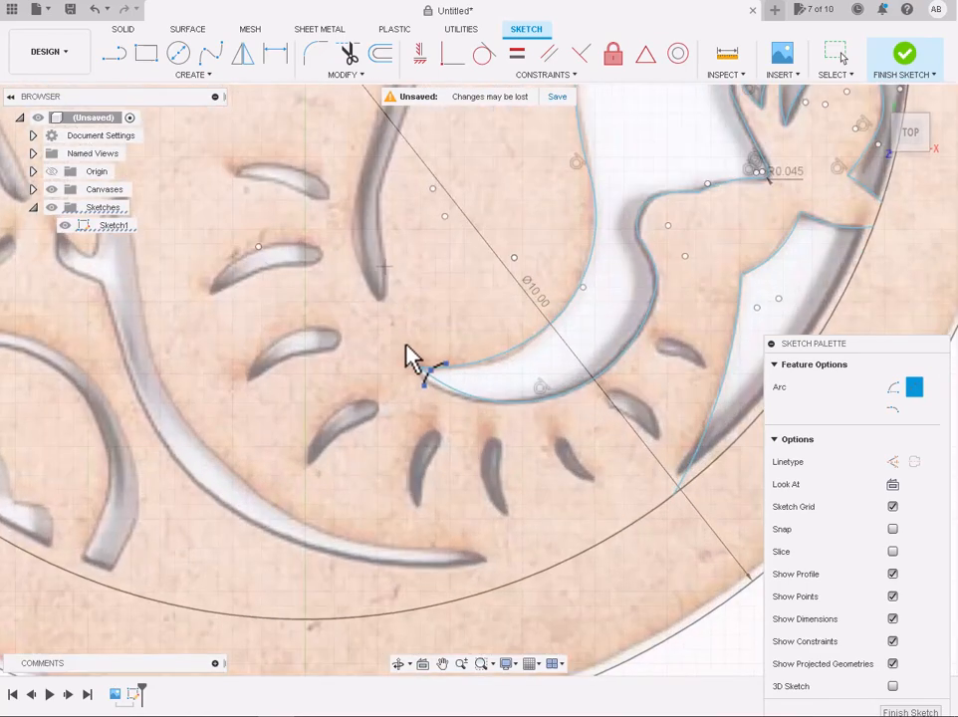
scroll(414, 358, down, 5)
scroll(475, 438, up, 2)
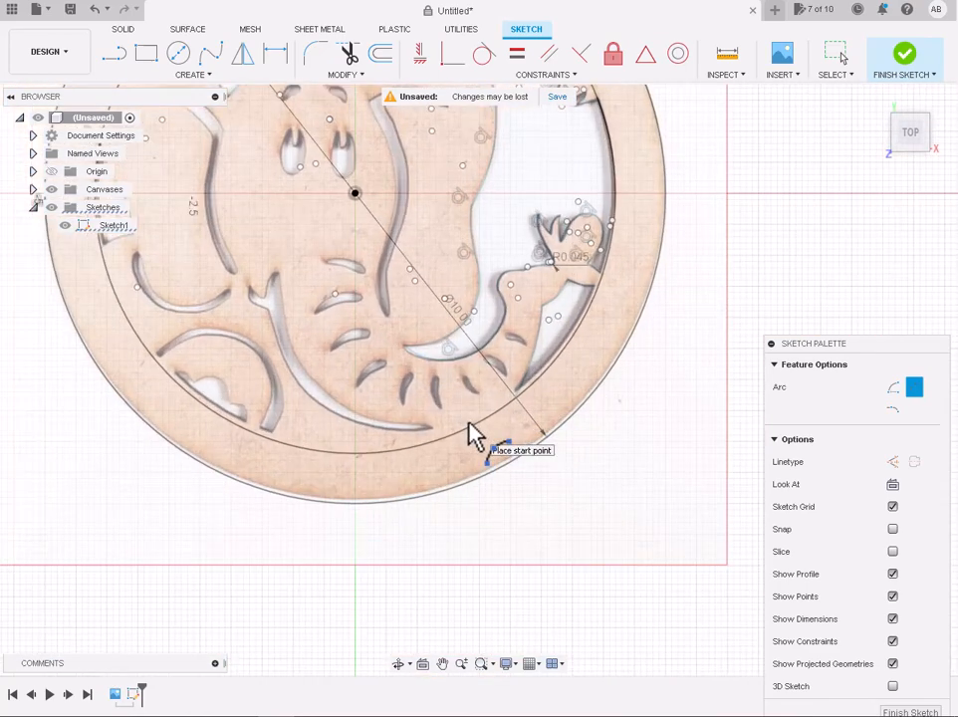
scroll(475, 438, down, 3)
scroll(267, 231, up, 4)
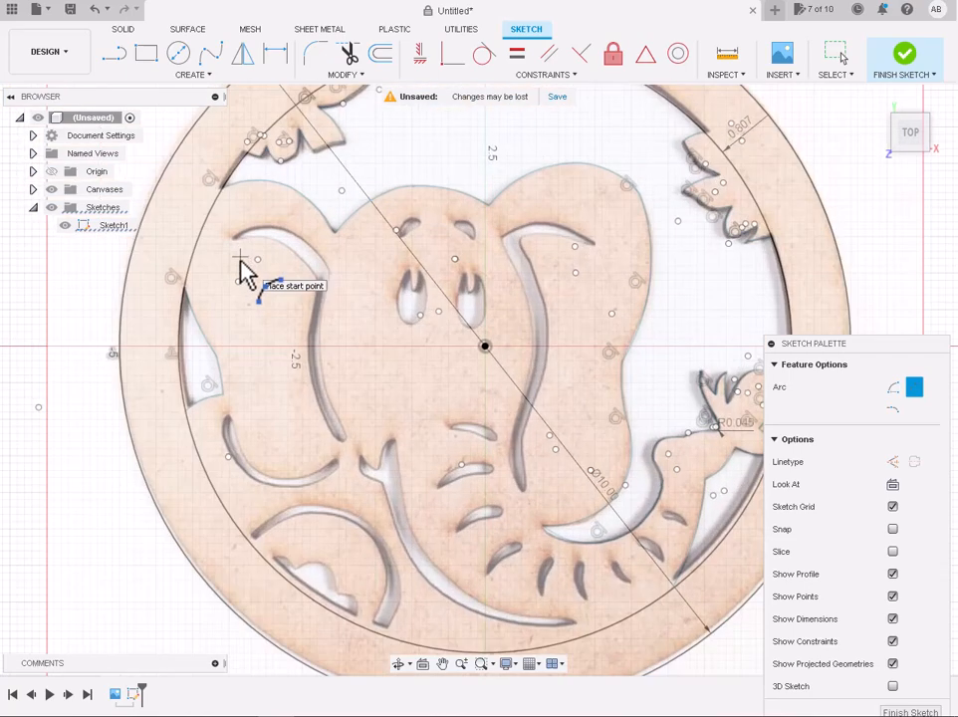
scroll(199, 483, up, 3)
click(298, 579)
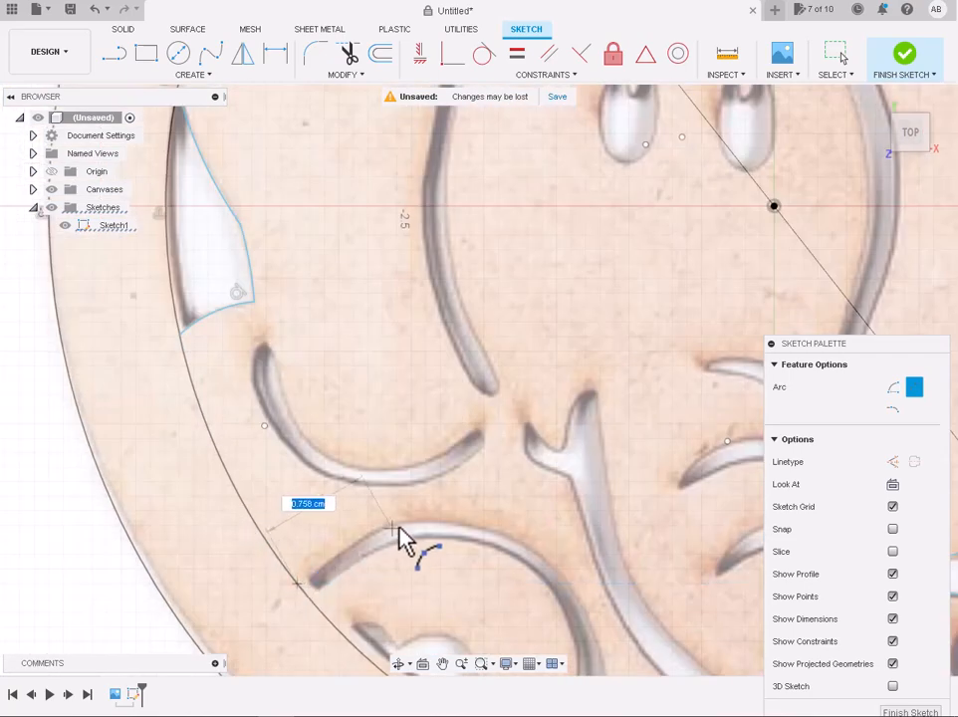
scroll(392, 521, up, 2)
scroll(403, 526, up, 1)
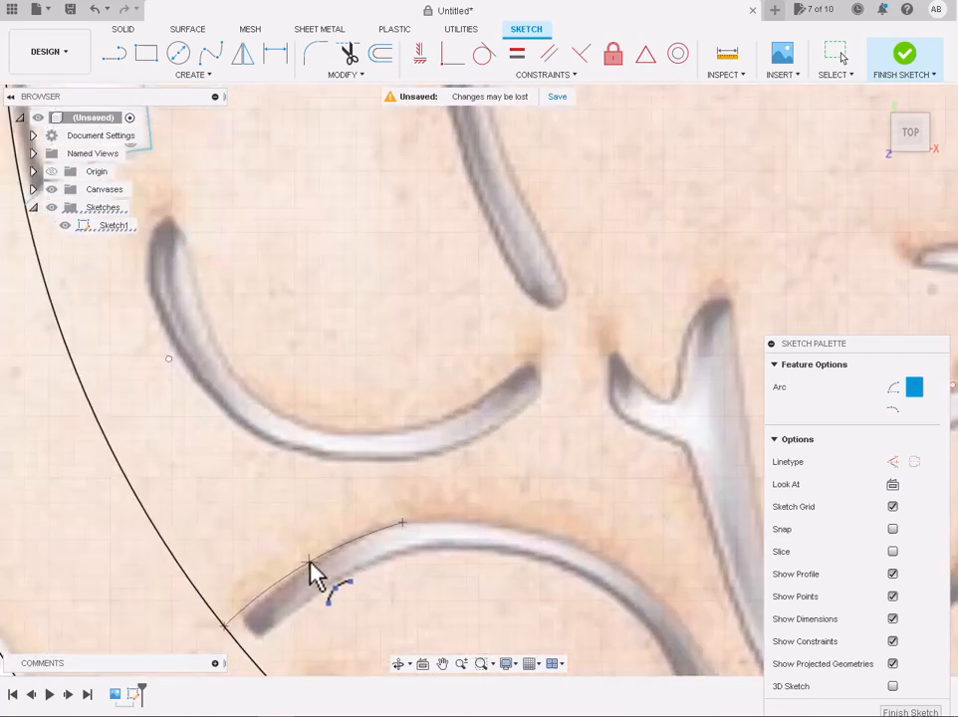
click(605, 555)
Continue the arched slot's outer edge with connected three-point arcs, around its far side and down to the inner ring
scroll(618, 572, down, 5)
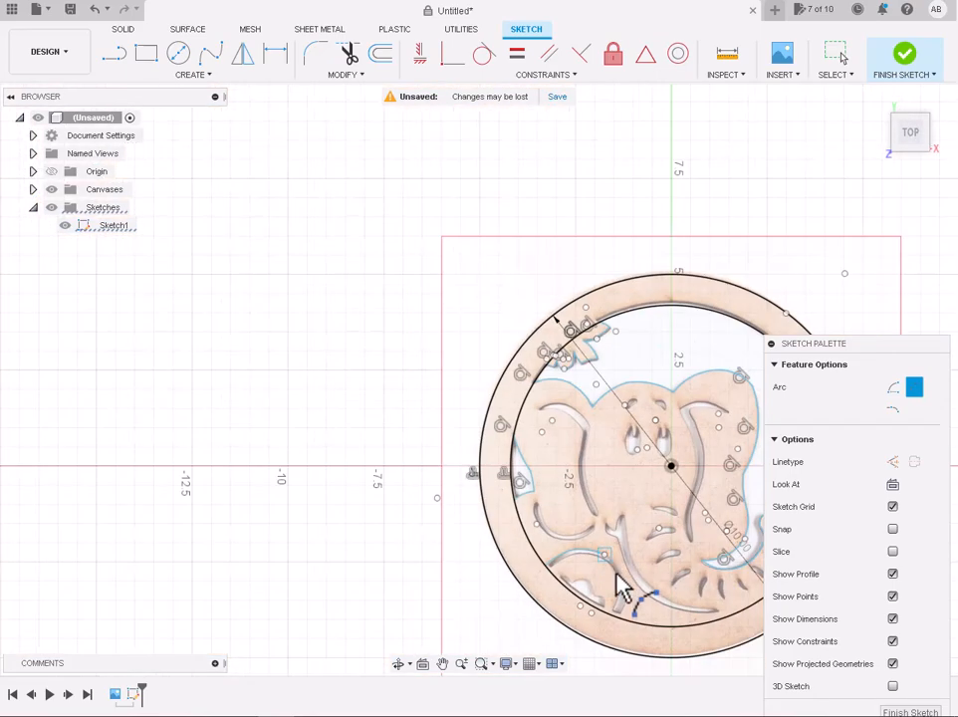
scroll(624, 575, up, 6)
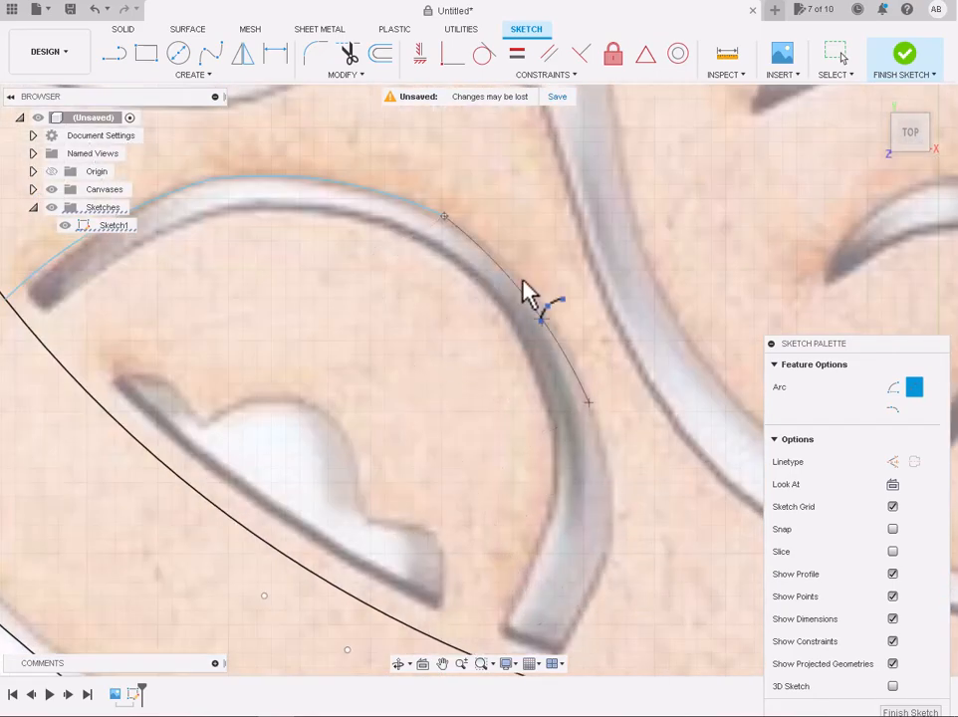
click(588, 401)
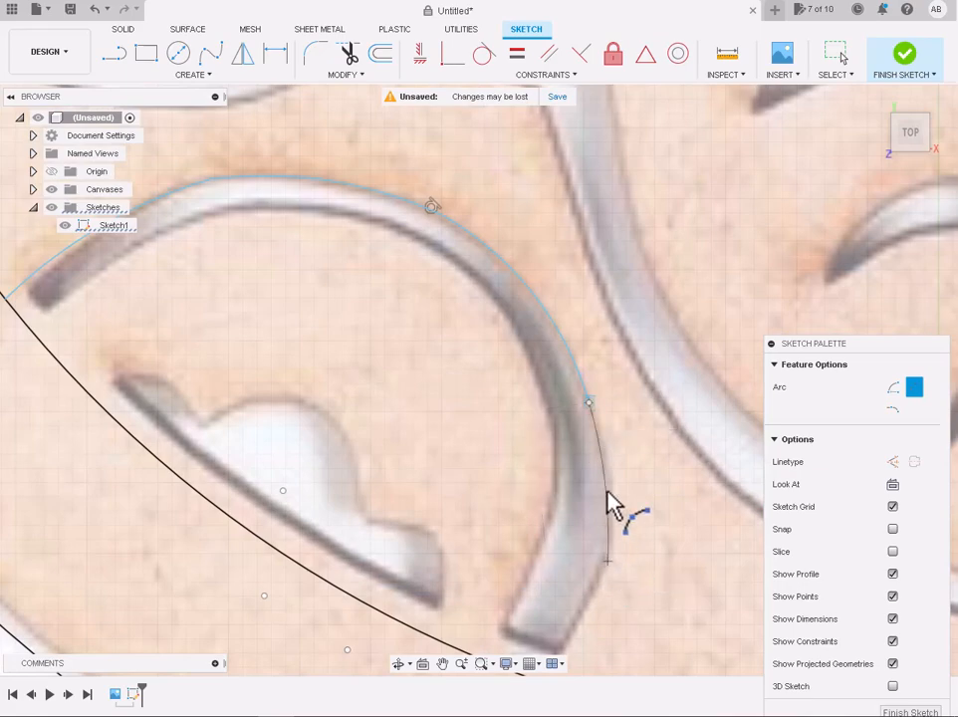
click(614, 565)
scroll(614, 570, down, 3)
scroll(596, 629, up, 1)
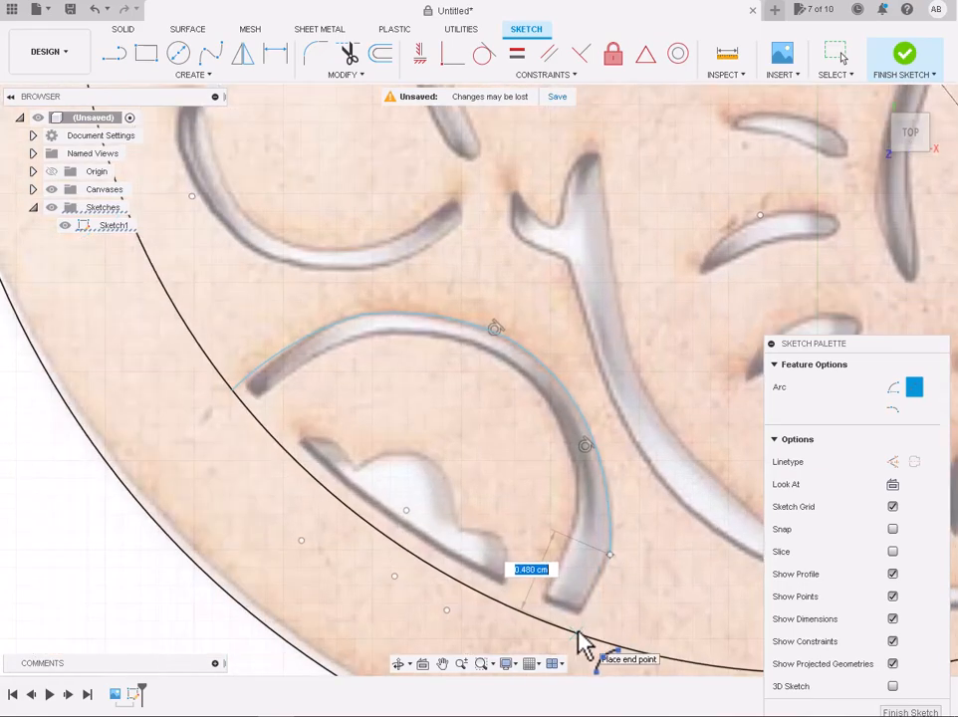
click(576, 631)
scroll(575, 632, up, 6)
click(619, 564)
Trace the inner edge of the arched slot with connected three-point arcs, from the inner ring up around the bend
scroll(619, 564, down, 3)
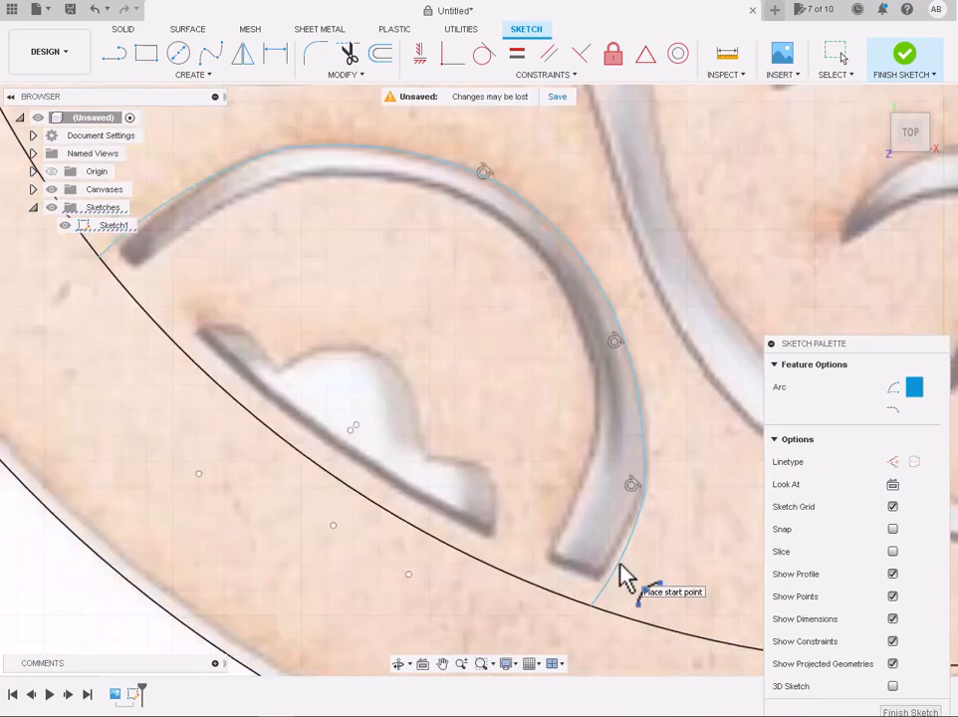
click(534, 586)
scroll(575, 518, up, 3)
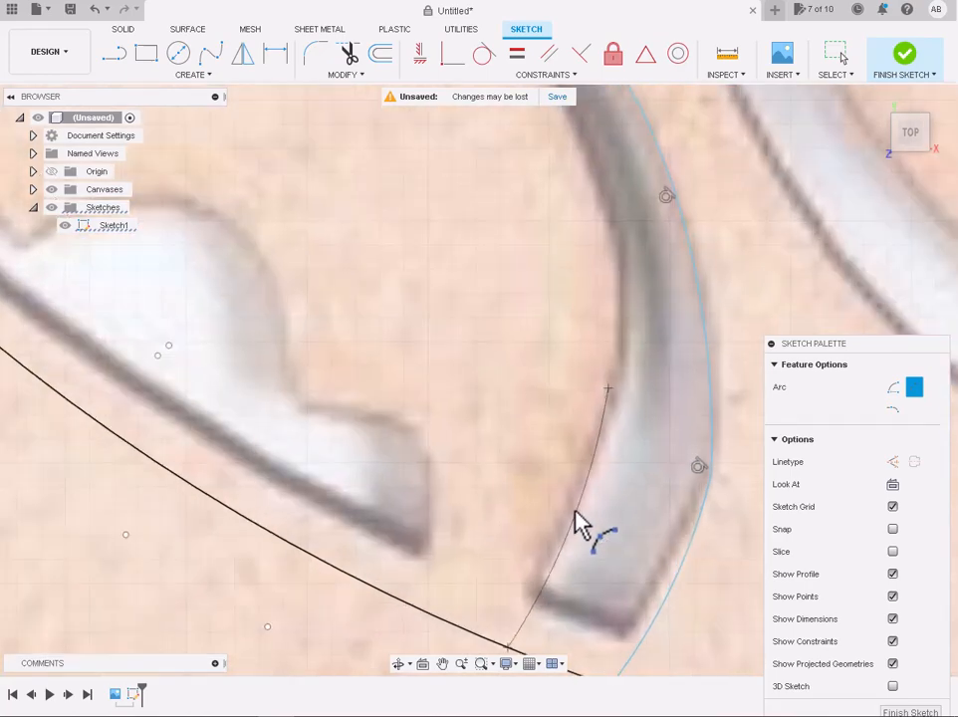
scroll(571, 527, down, 5)
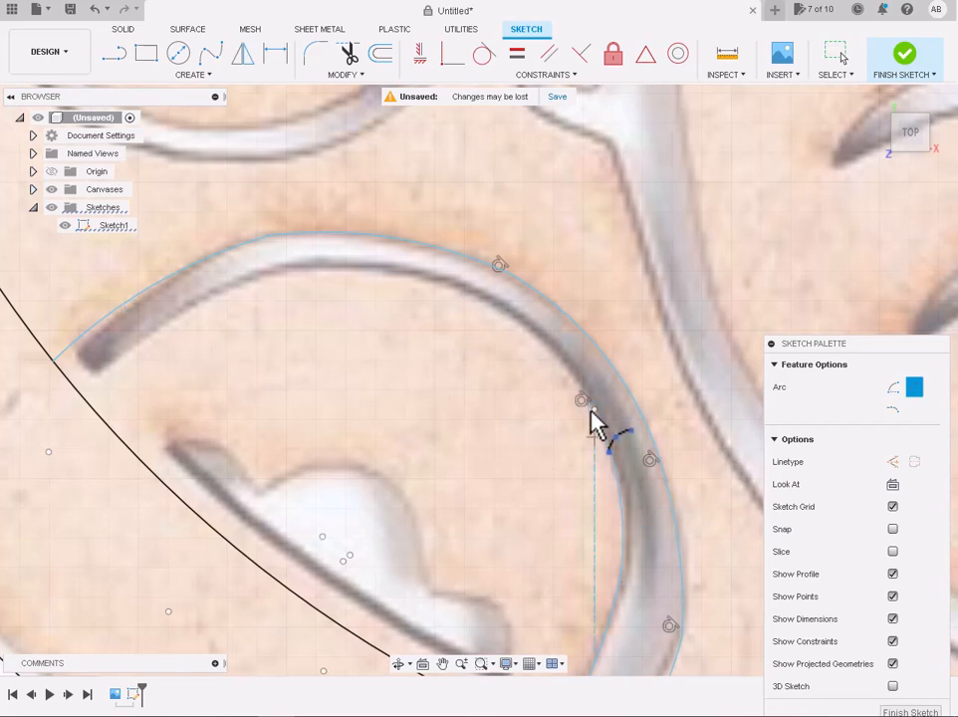
click(475, 293)
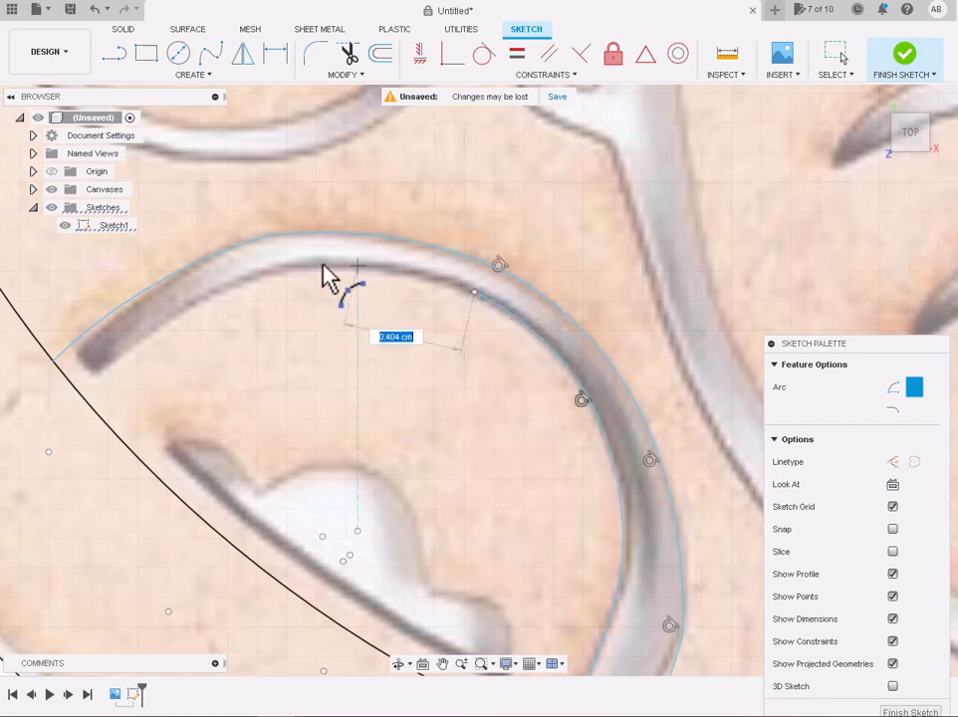
Continue the arched slot's inner edge over the crown with connected three-point arcs and end it on the inner ring
click(297, 265)
click(415, 274)
click(296, 265)
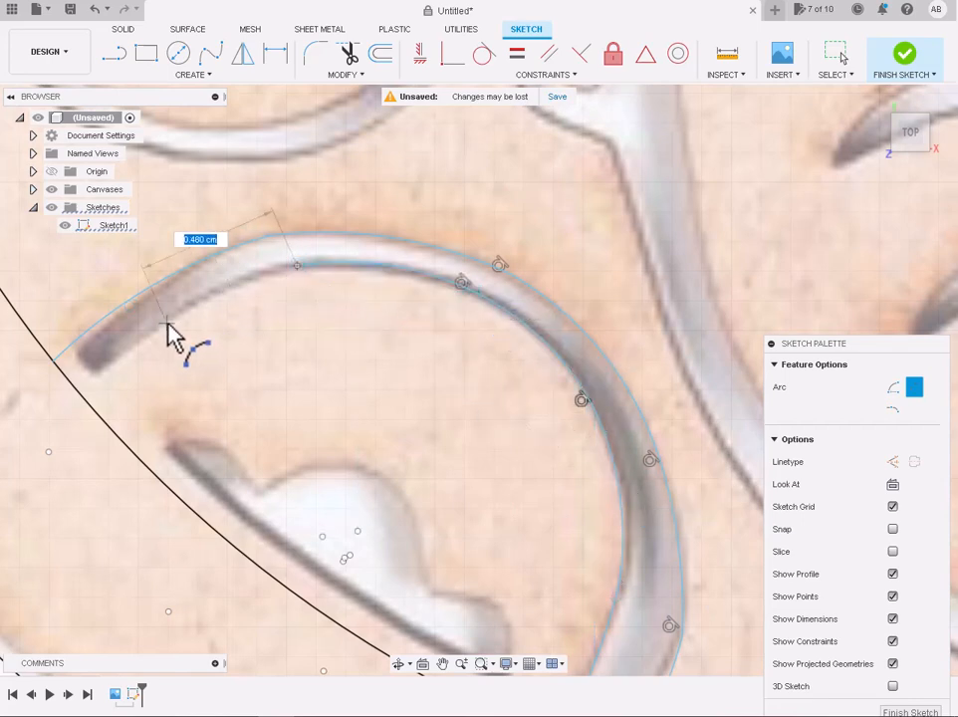
click(167, 322)
click(219, 291)
click(166, 322)
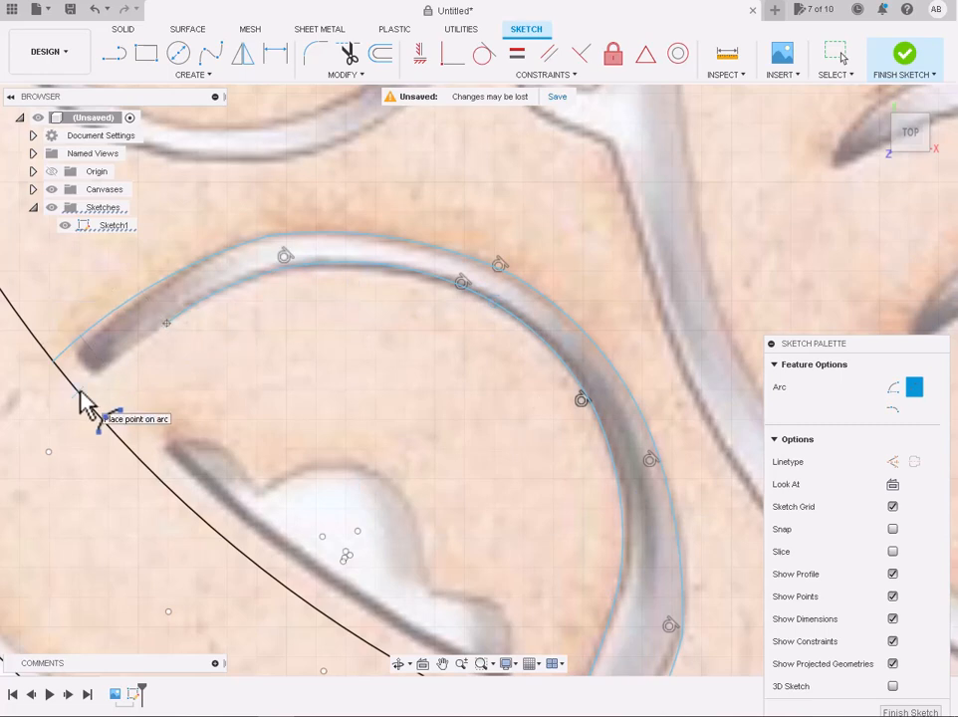
scroll(117, 373, up, 2)
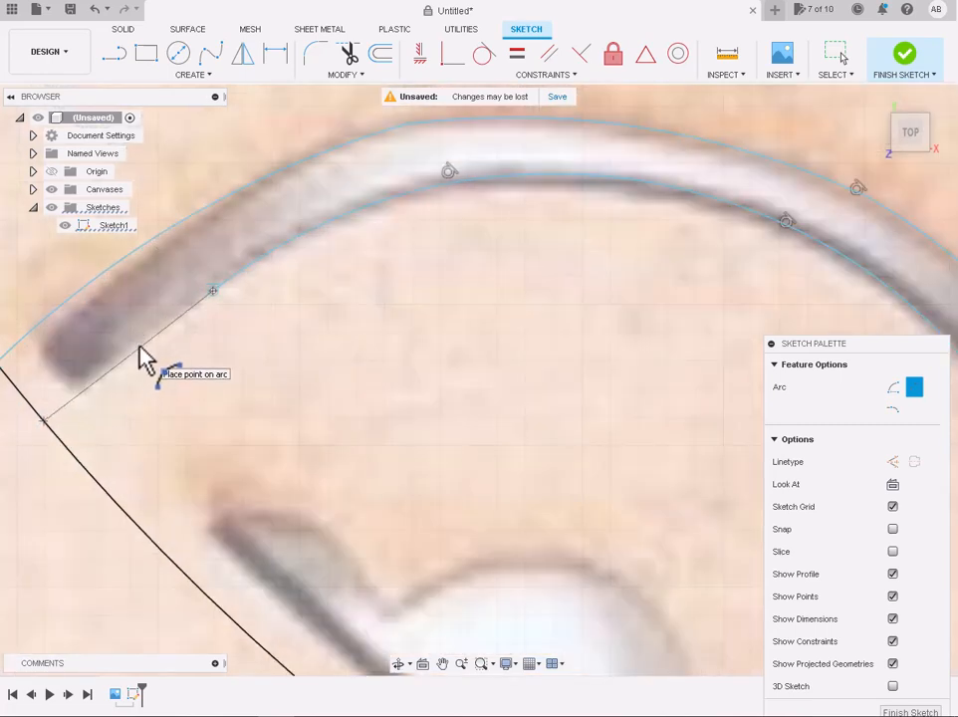
scroll(214, 417, down, 2)
Trace the central lobe and the lower lobe of the foot opening with two connected three-point arcs
scroll(186, 479, up, 3)
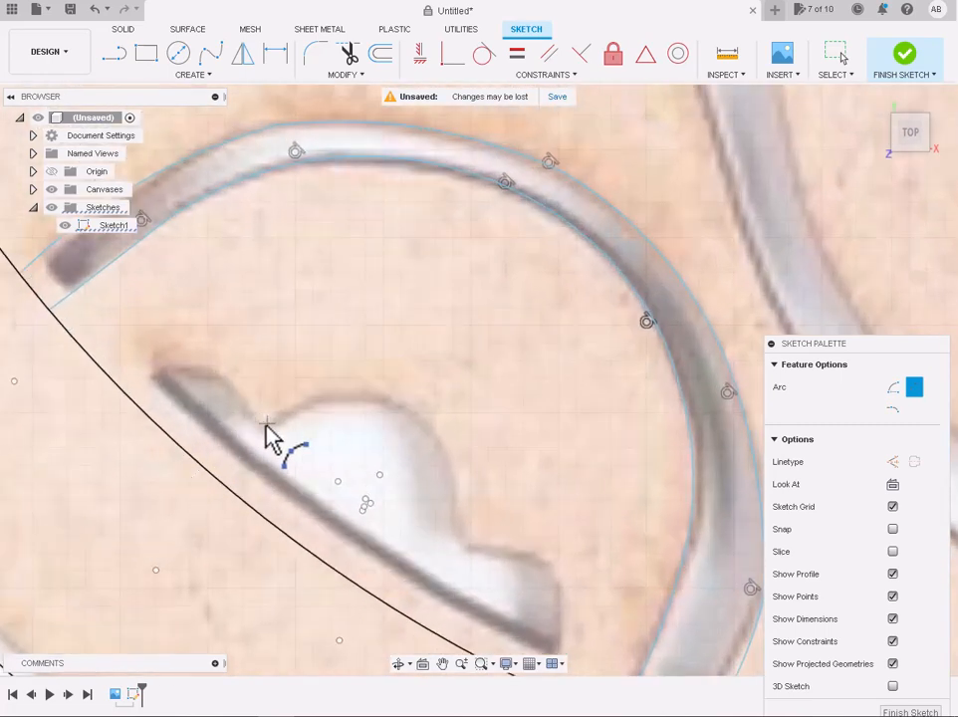
click(464, 544)
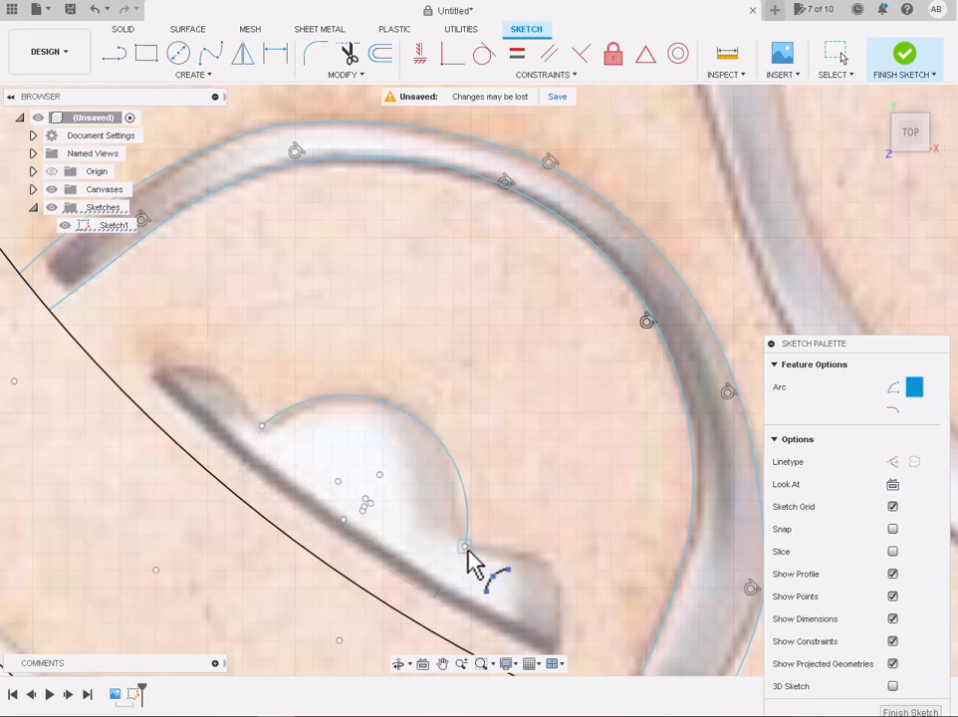
click(465, 546)
scroll(465, 546, down, 2)
scroll(508, 613, up, 2)
click(529, 613)
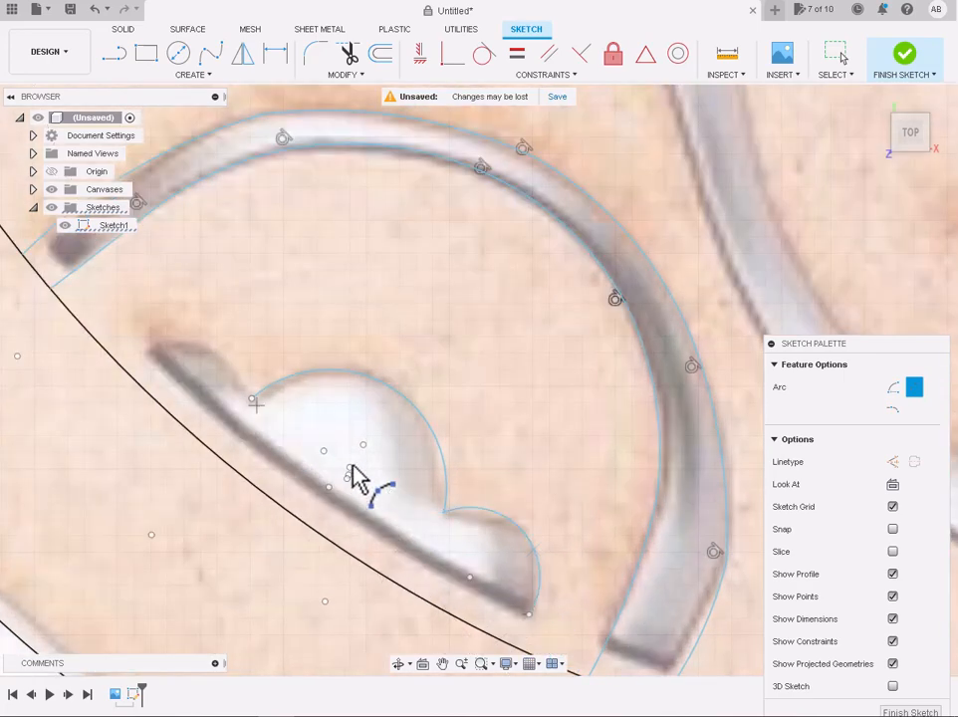
Connect the lower lobe's end corner to the inner ring with a short three-point arc
click(530, 614)
click(516, 653)
scroll(516, 653, up, 3)
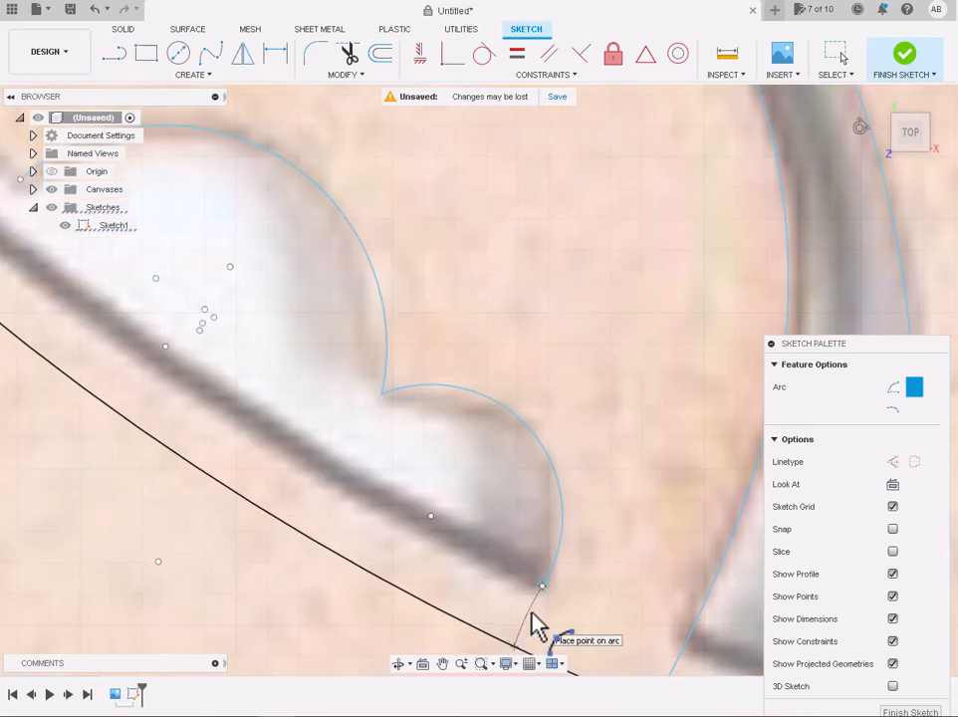
click(533, 612)
scroll(533, 617, down, 2)
Trace the foot opening's upper lobe with a three-point arc and connect its end corner to the inner ring
scroll(219, 473, down, 2)
scroll(121, 346, up, 3)
click(278, 408)
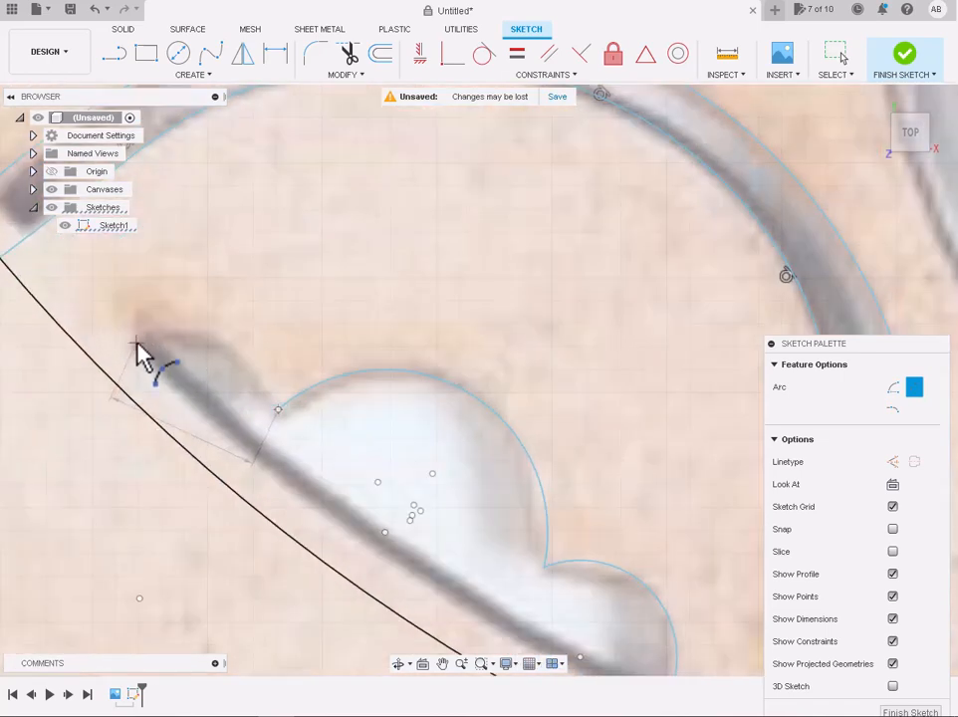
click(136, 343)
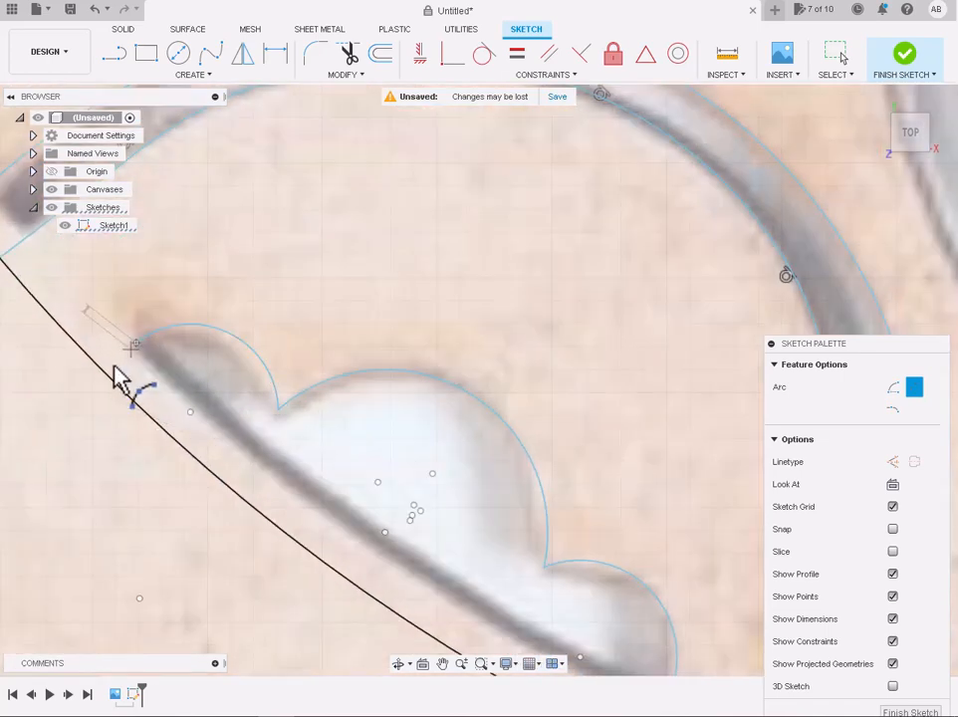
click(117, 366)
scroll(155, 380, down, 2)
scroll(159, 390, down, 5)
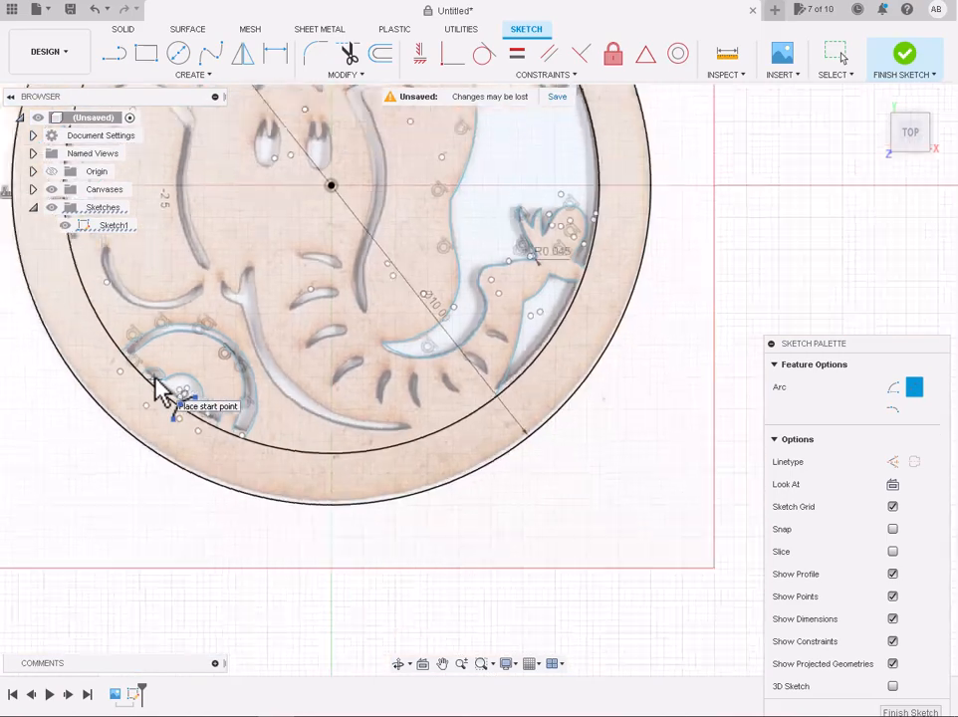
Draw a short three-point arc at the upper tip of the U-shaped slot above the arched slot
scroll(154, 257, up, 2)
scroll(155, 257, up, 6)
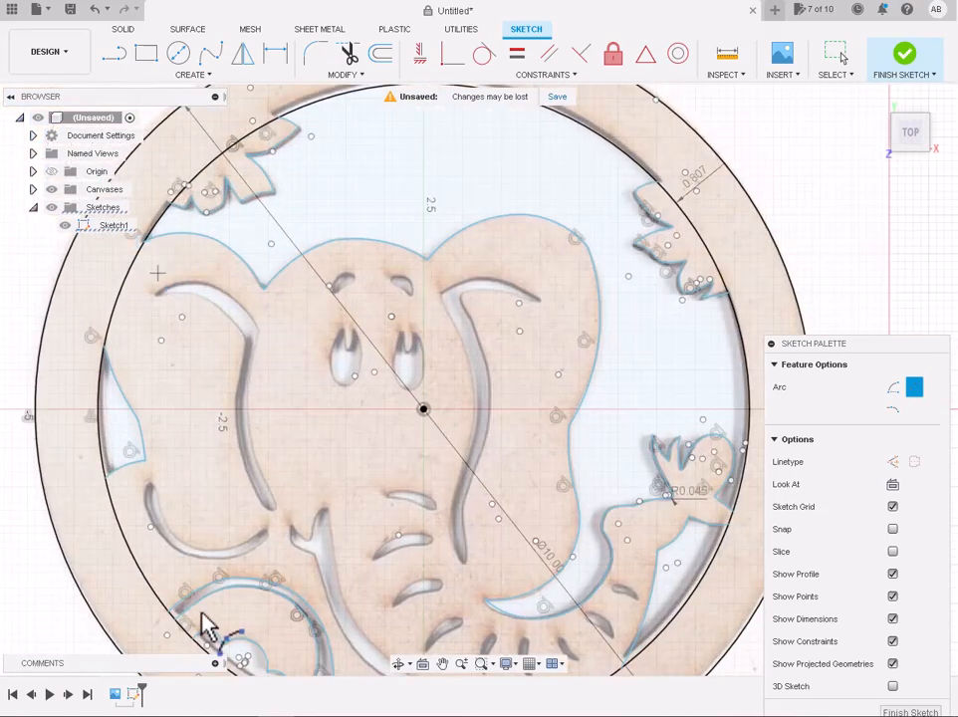
click(178, 416)
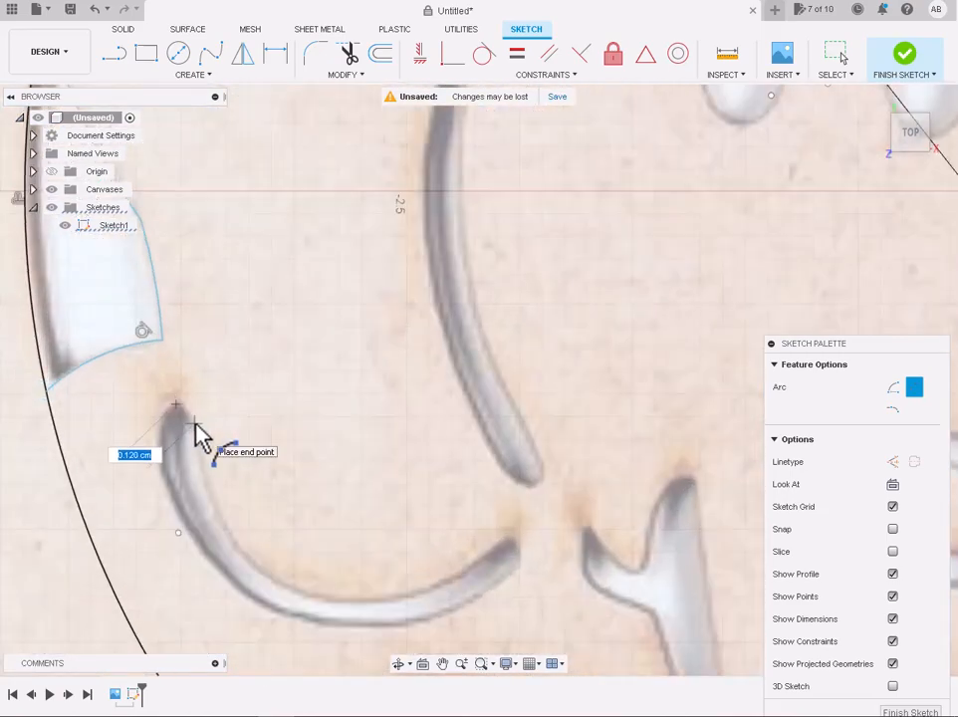
click(199, 438)
scroll(197, 442, up, 4)
scroll(210, 478, down, 3)
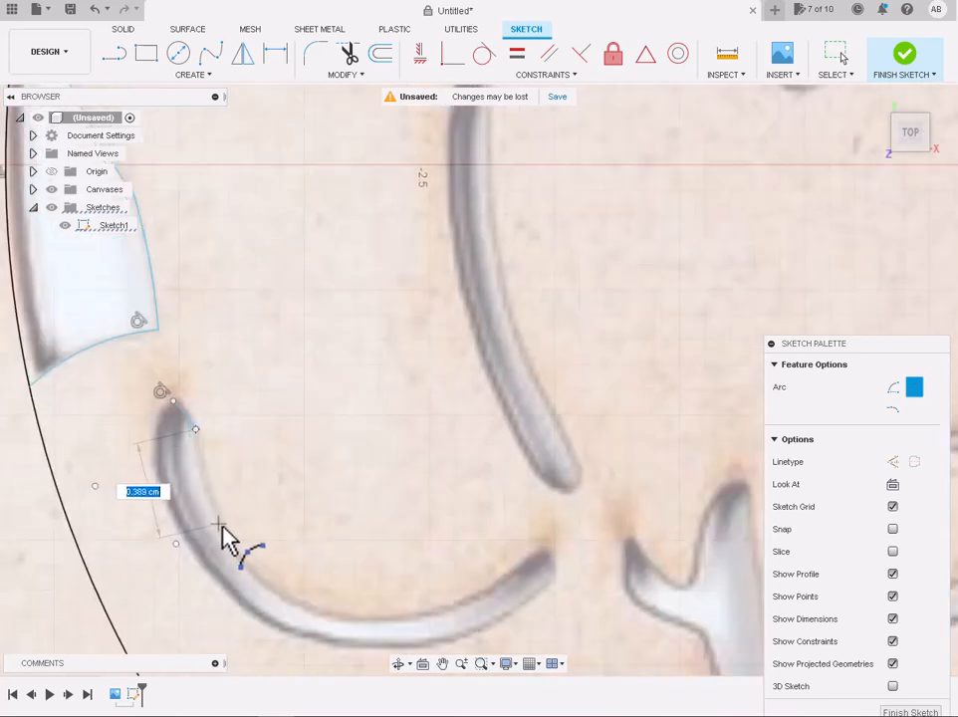
Trace the inner edge of the U-shaped slot with connected three-point arcs to its opposite tip
scroll(203, 488, up, 3)
scroll(209, 473, down, 3)
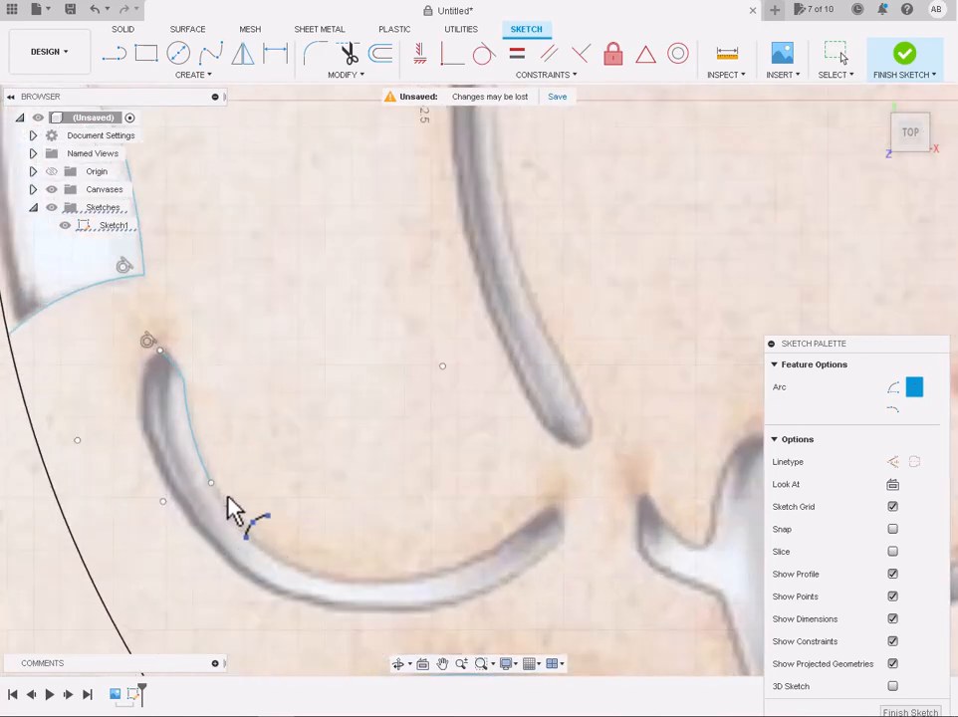
click(316, 575)
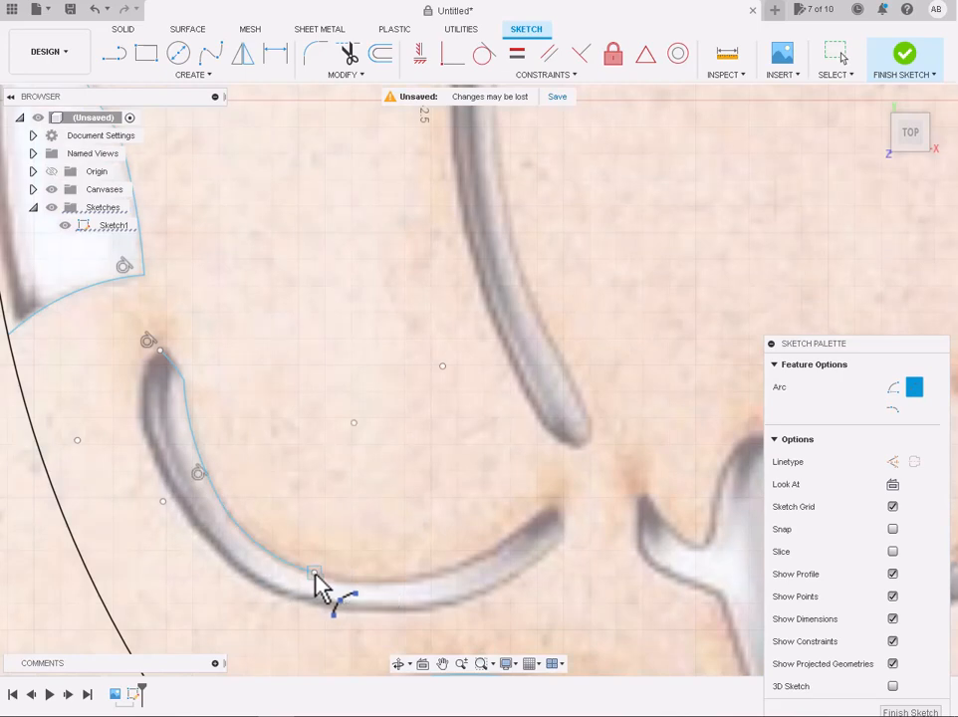
click(452, 568)
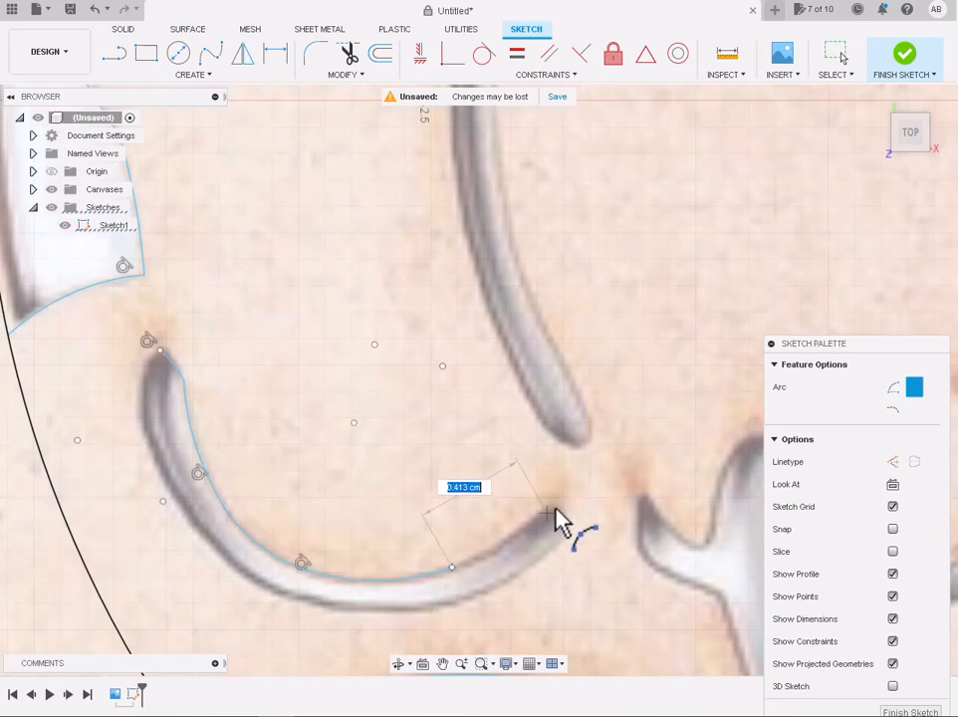
click(553, 508)
click(555, 508)
Draw the U-shaped slot's short end arc and trace its outer edge back toward the first tip with connected three-point arcs
scroll(559, 544, up, 3)
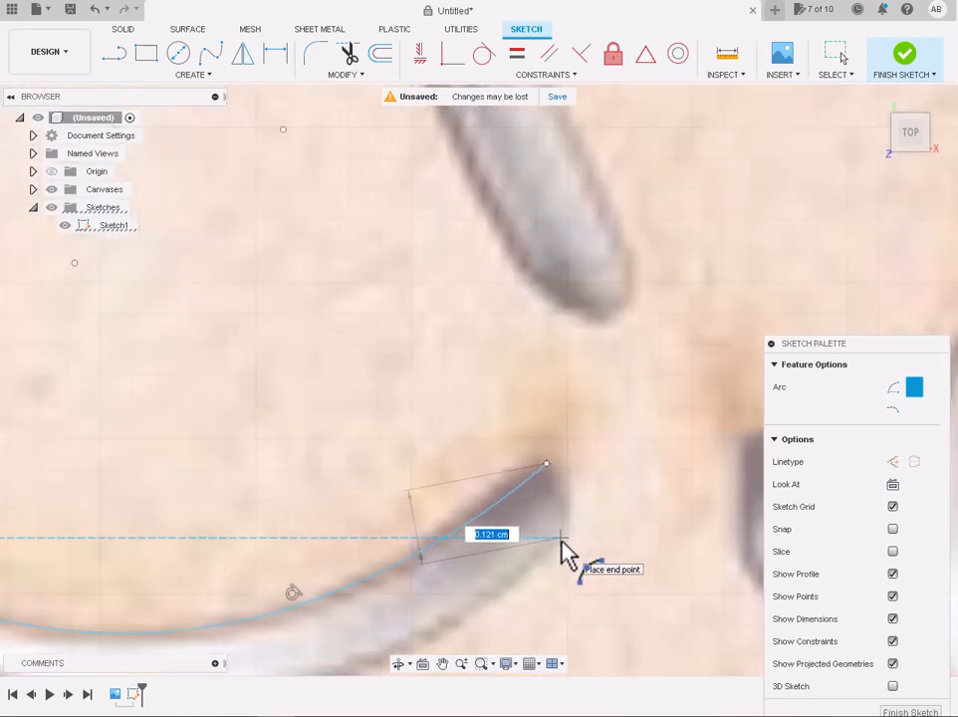
click(561, 543)
scroll(571, 509, down, 5)
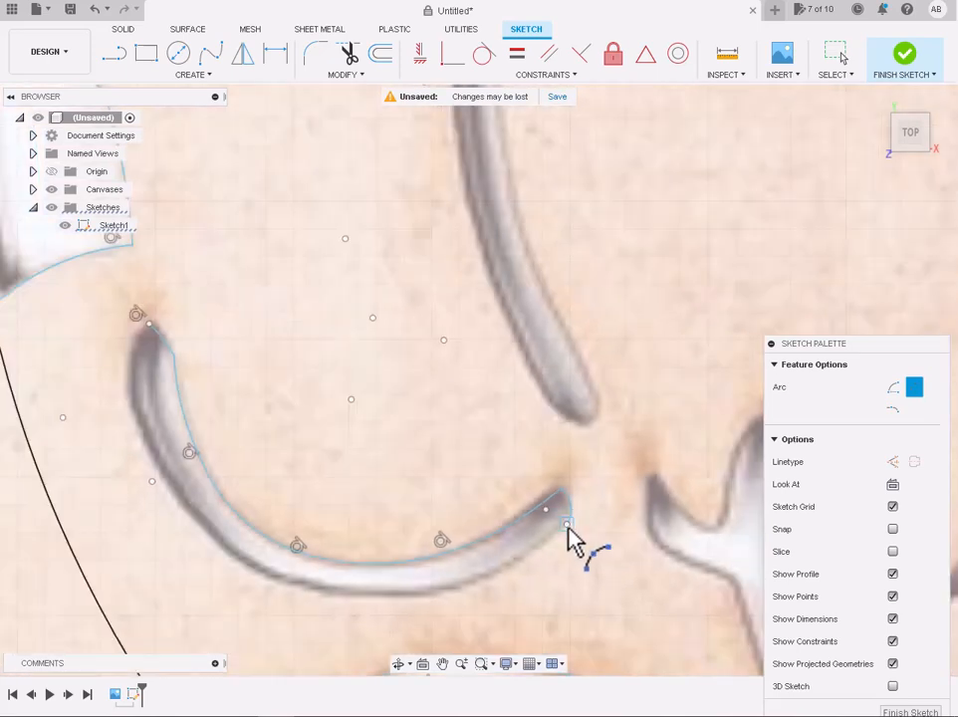
click(431, 592)
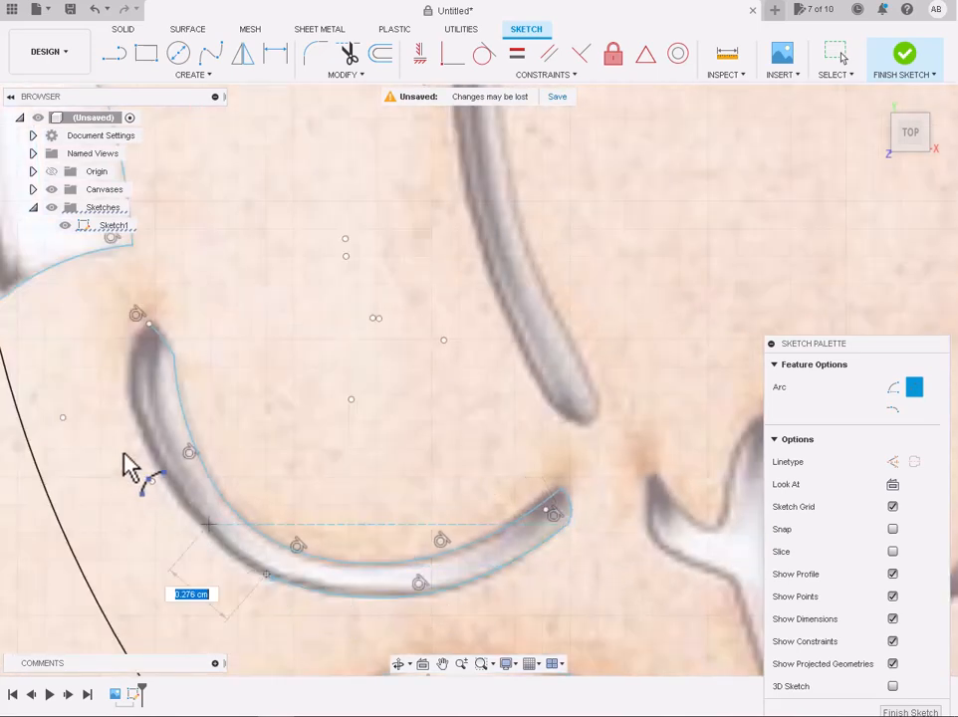
click(163, 475)
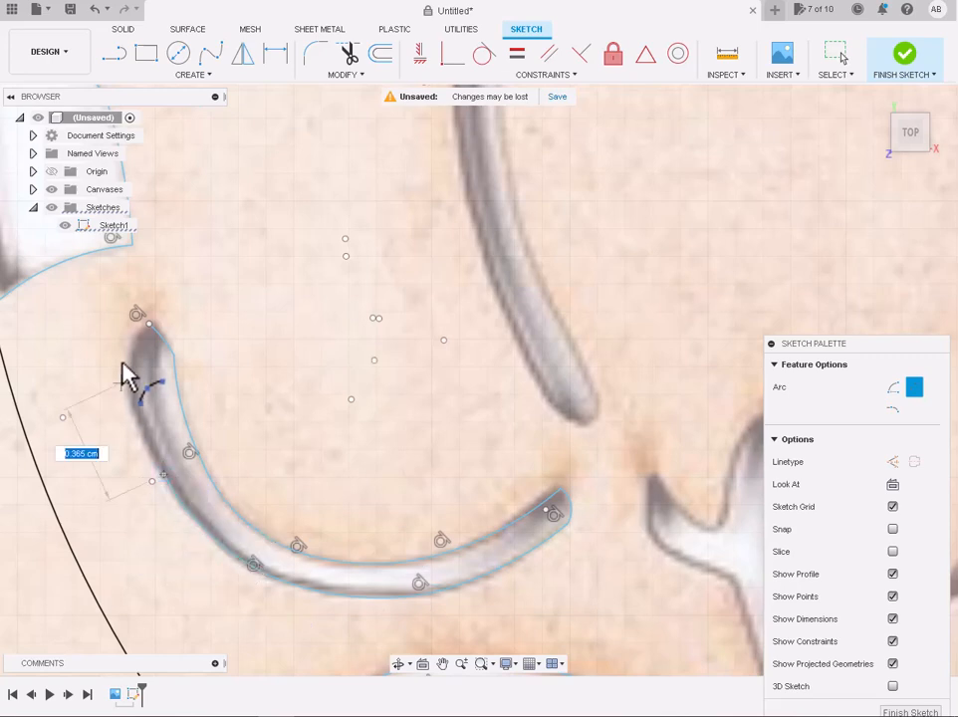
click(127, 381)
Close the U-shaped slot's outline at its first tip with a three-point arc
scroll(120, 378, down, 3)
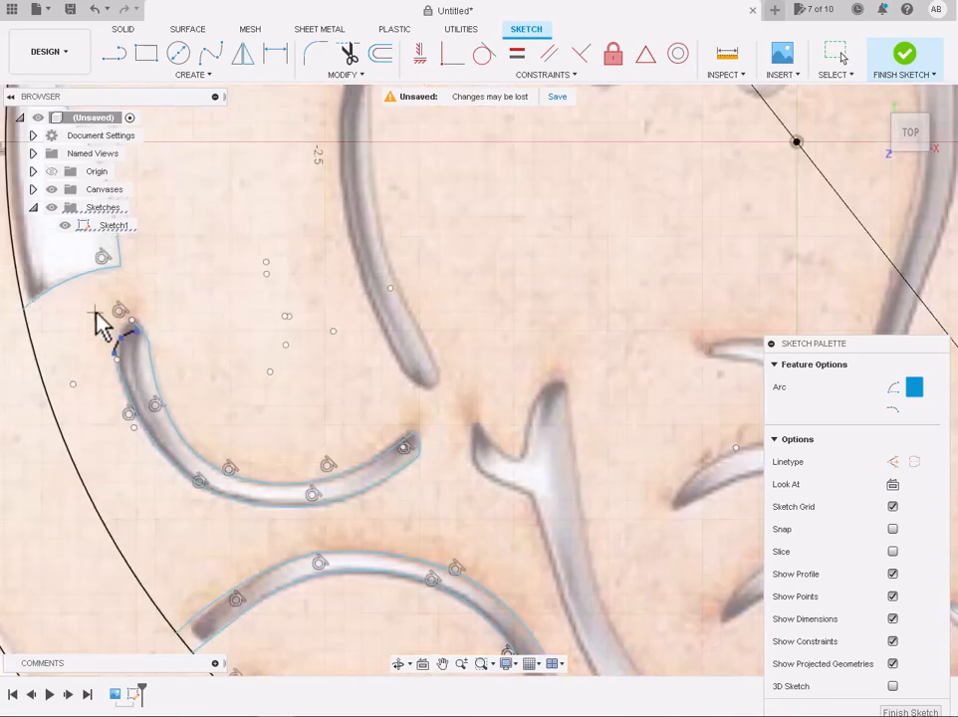
scroll(101, 325, up, 6)
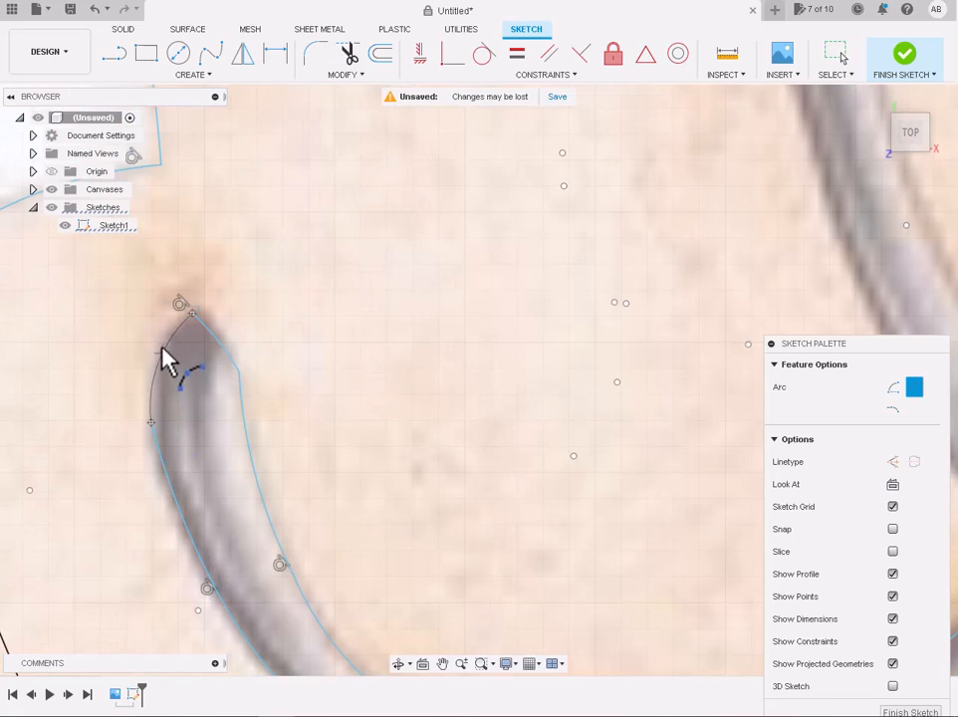
scroll(163, 347, up, 3)
click(166, 347)
scroll(166, 348, down, 3)
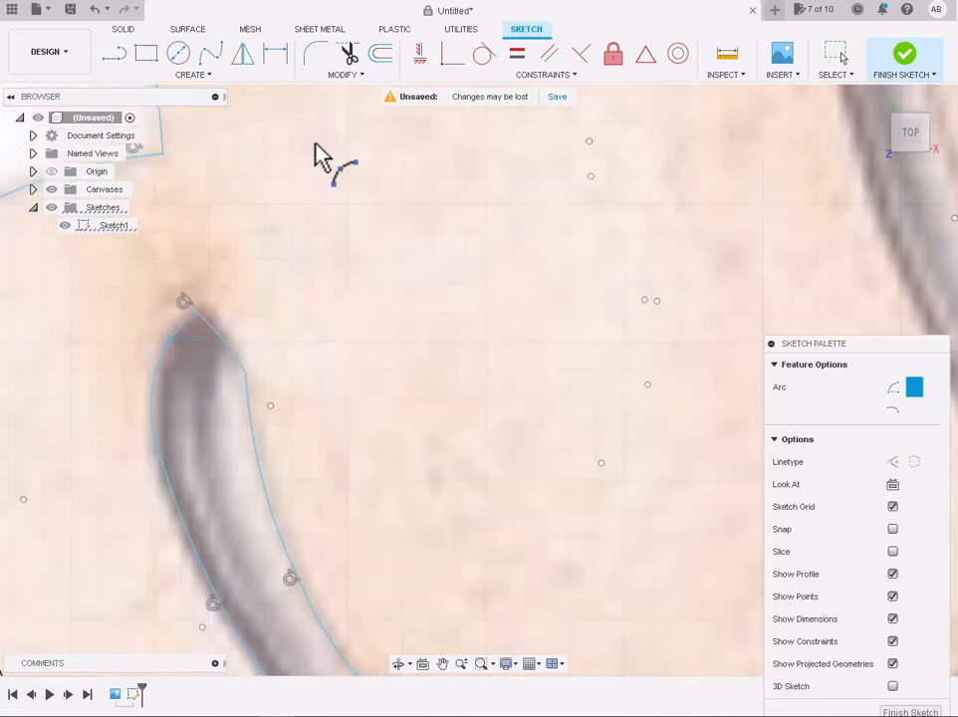
Fillet the pointed corner at the U-shaped slot's first tip with a 0.025 cm radius
click(315, 53)
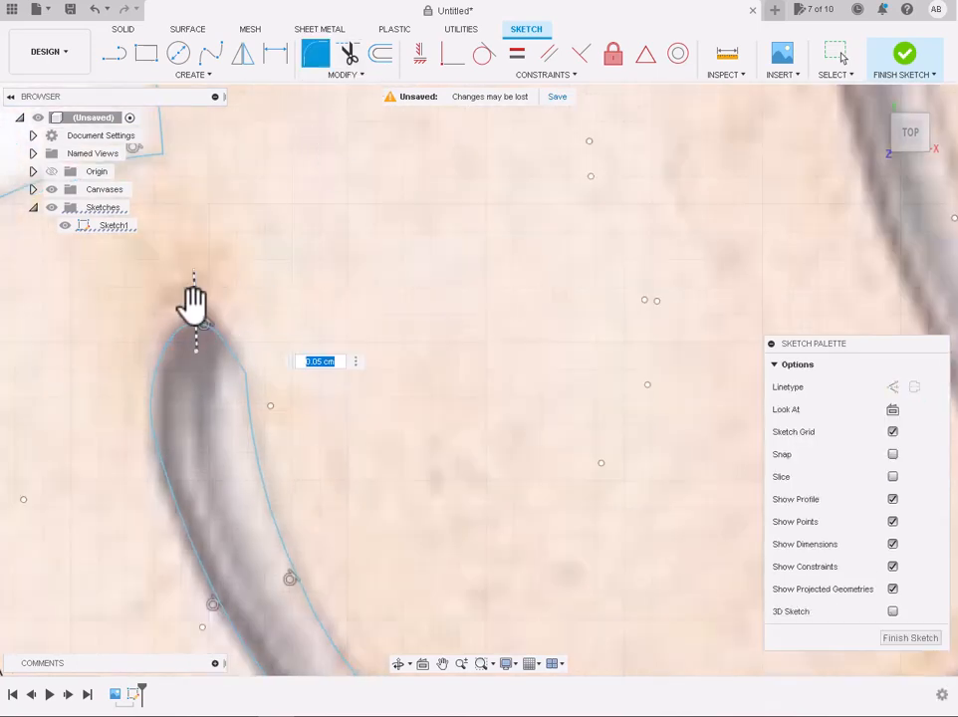
key(Return)
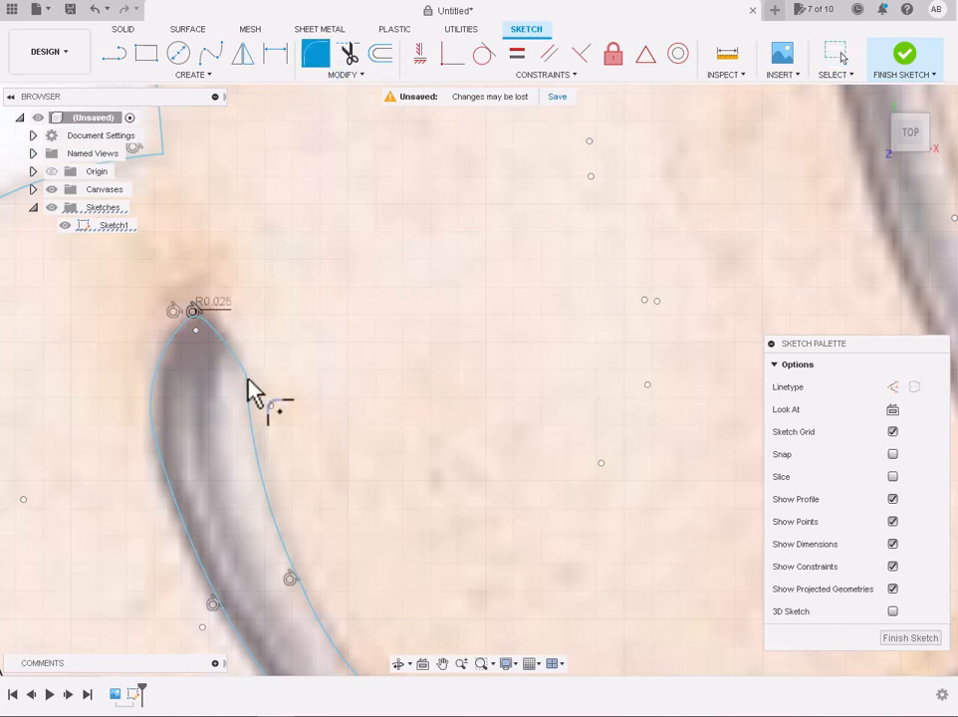
key(Return)
Fillet the pointed corner at the U-shaped slot's opposite tip with a 0.02 cm radius
scroll(278, 398, down, 4)
scroll(570, 547, up, 5)
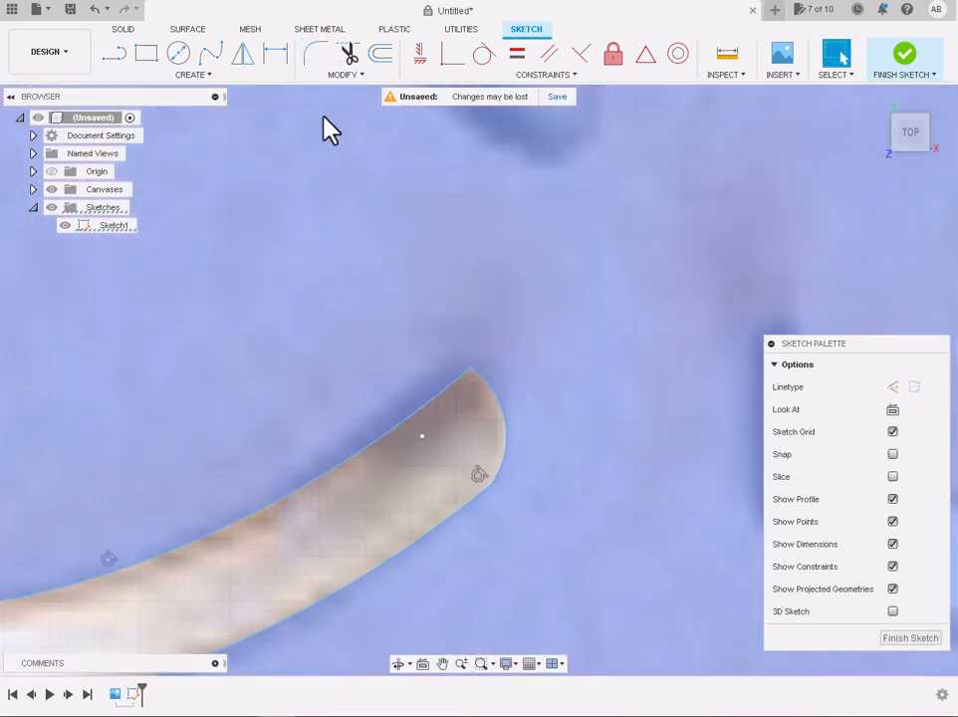
click(315, 52)
click(468, 367)
key(Return)
scroll(492, 278, down, 8)
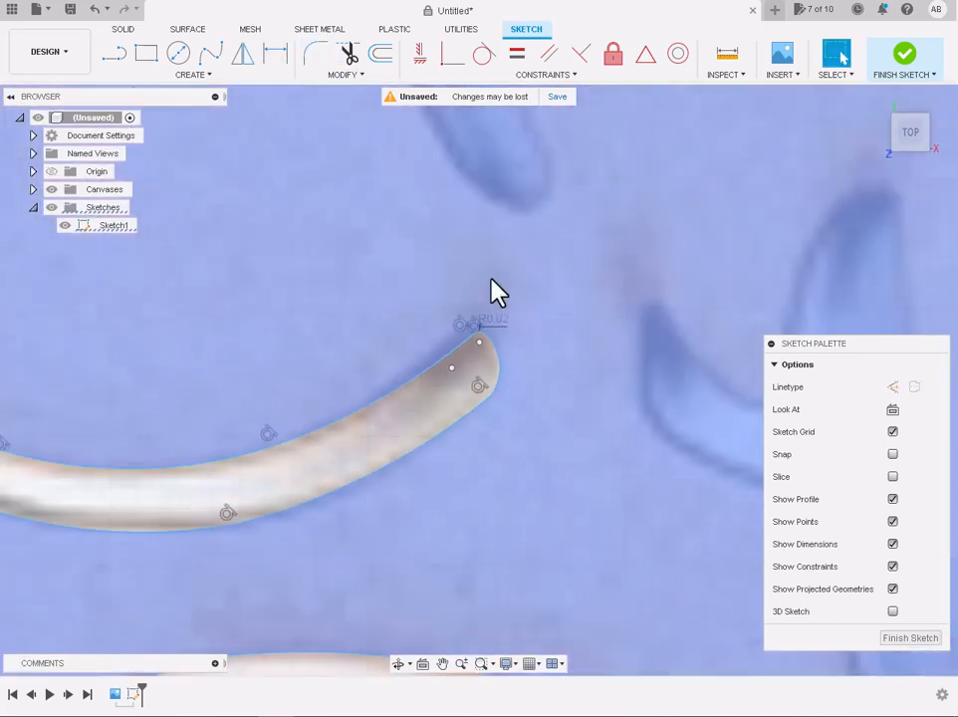
Trace the upper outer edge of the left ear's curved slot, from its pointed tip to the bend, with two connected three-point arcs
scroll(528, 229, up, 10)
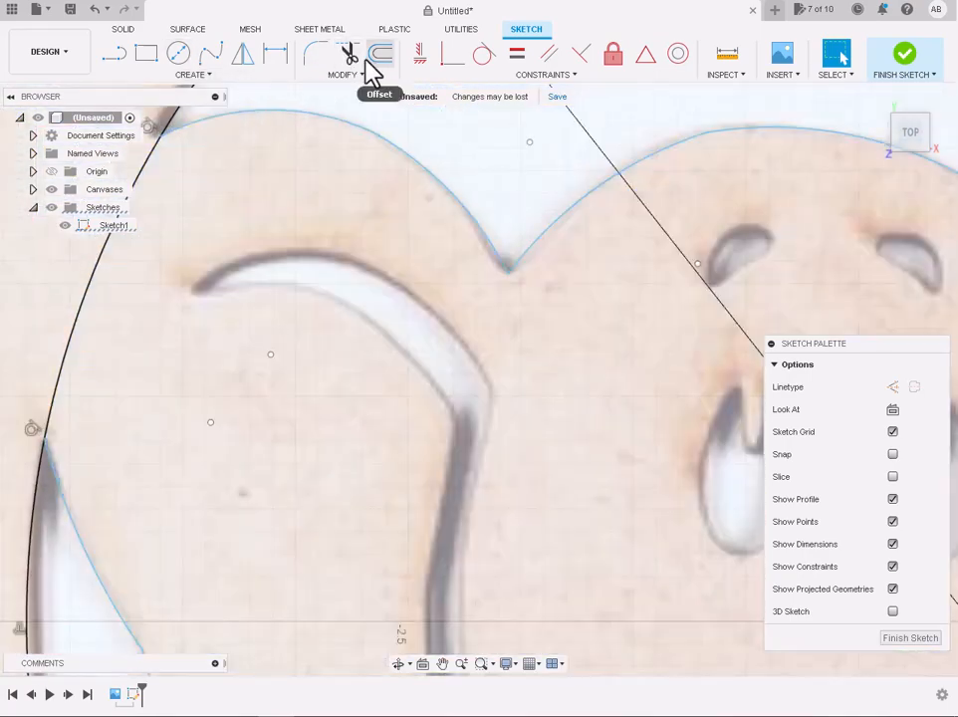
click(193, 74)
click(264, 138)
scroll(227, 234, up, 3)
click(173, 338)
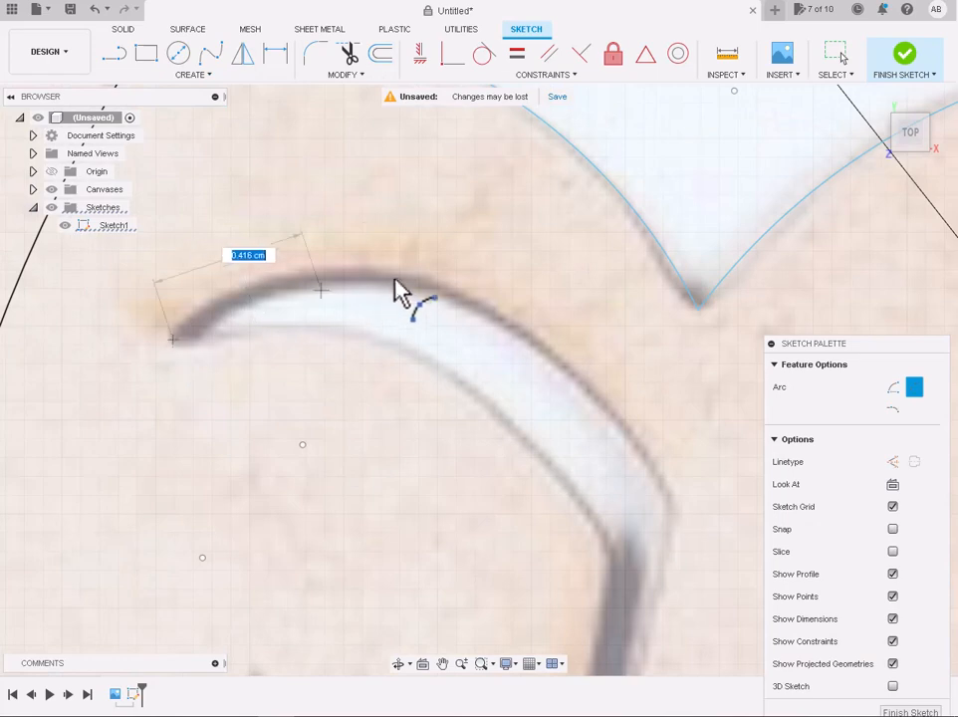
click(405, 275)
click(277, 282)
click(404, 277)
click(669, 505)
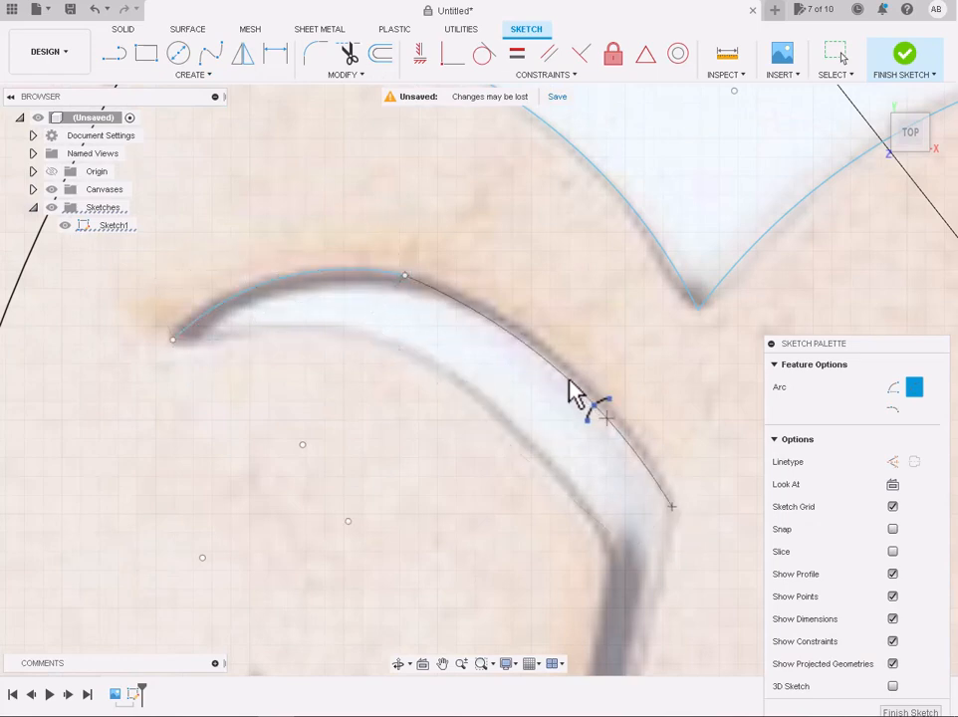
click(563, 369)
scroll(564, 371, down, 3)
scroll(587, 419, down, 2)
scroll(641, 338, up, 5)
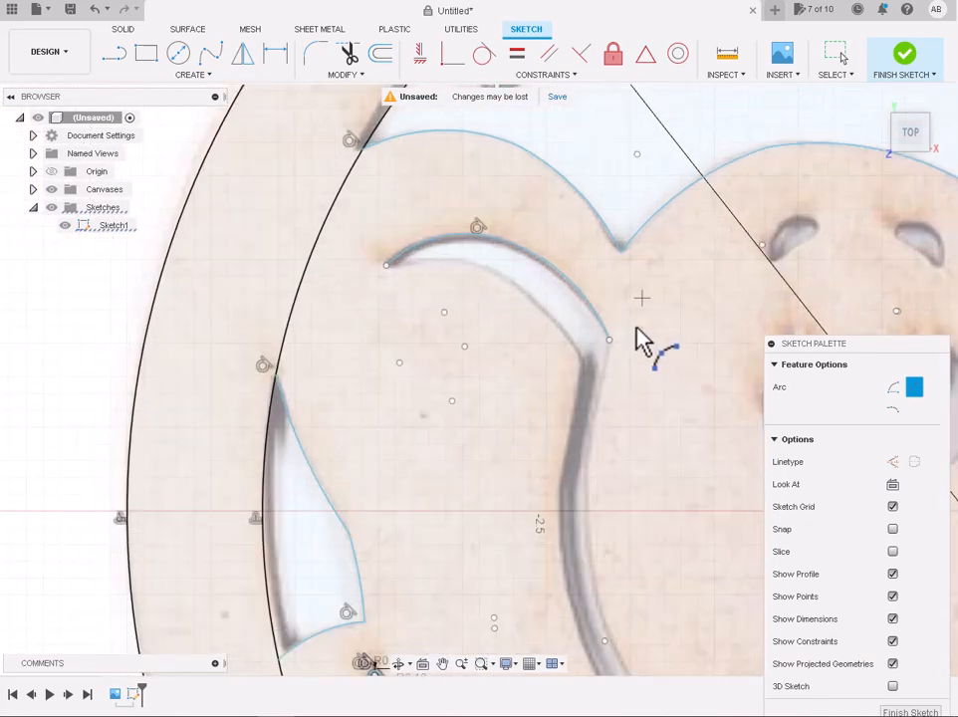
Continue the ear slot's outer edge from the bend down to its lower end with two connected three-point arcs
click(591, 345)
click(555, 611)
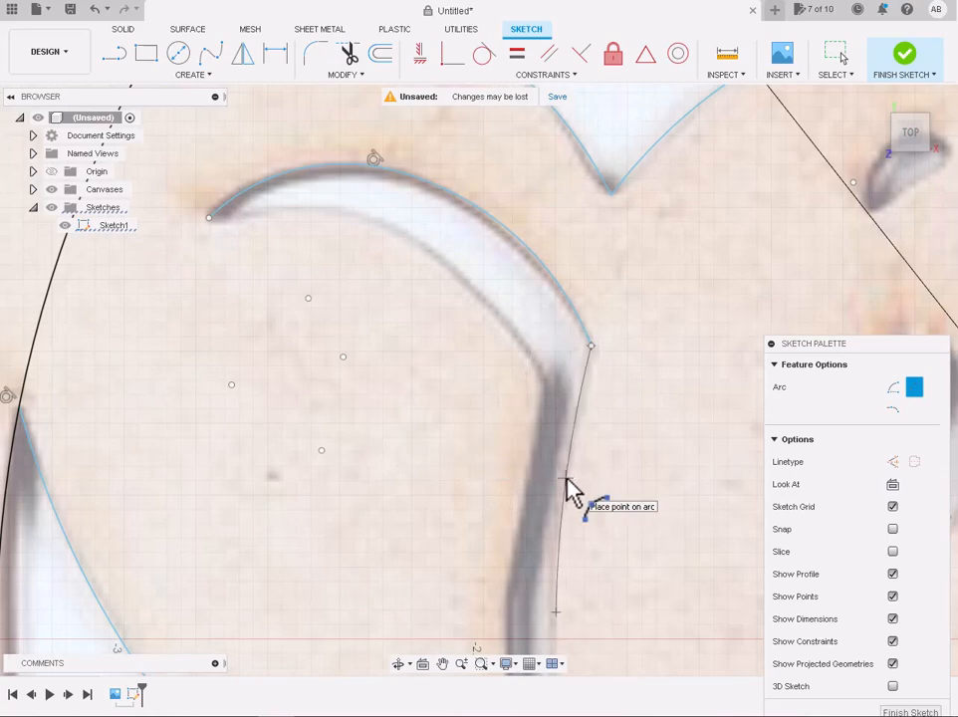
click(567, 491)
scroll(572, 492, down, 3)
scroll(603, 656, up, 5)
click(492, 212)
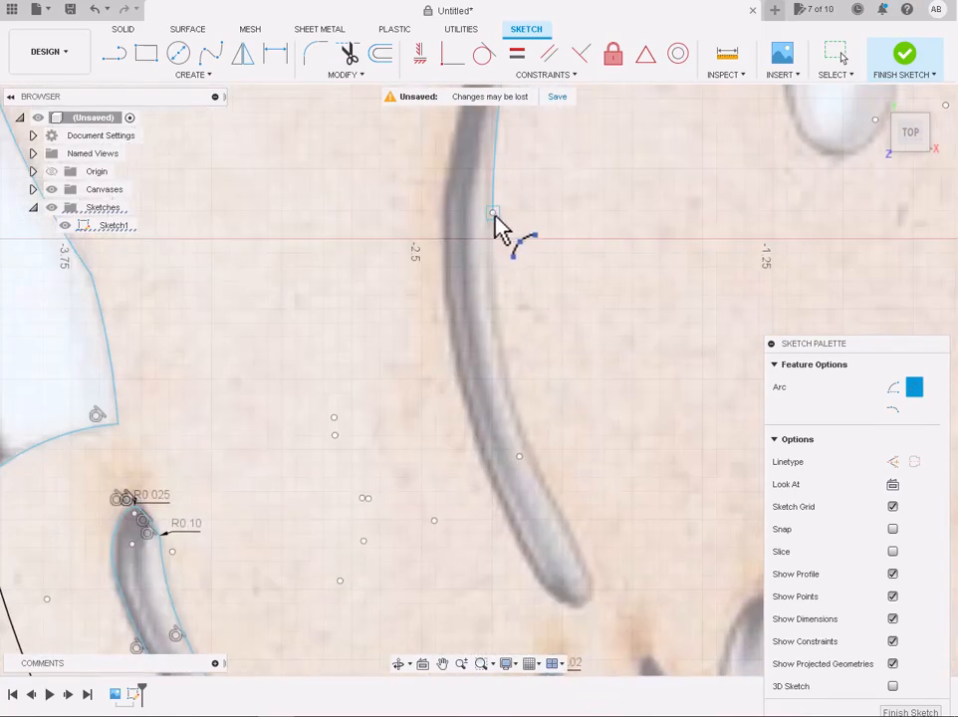
click(590, 577)
click(520, 428)
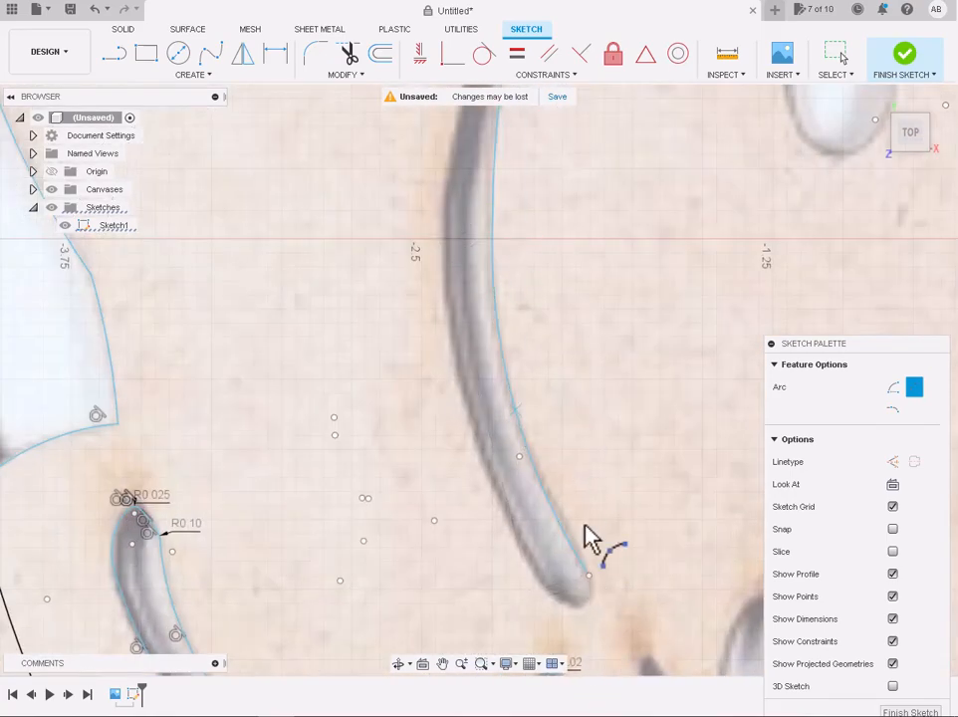
Draw the ear slot's rounded lower end and trace its inner edge back up to the bend with connected three-point arcs
scroll(591, 575, up, 3)
click(587, 575)
click(520, 624)
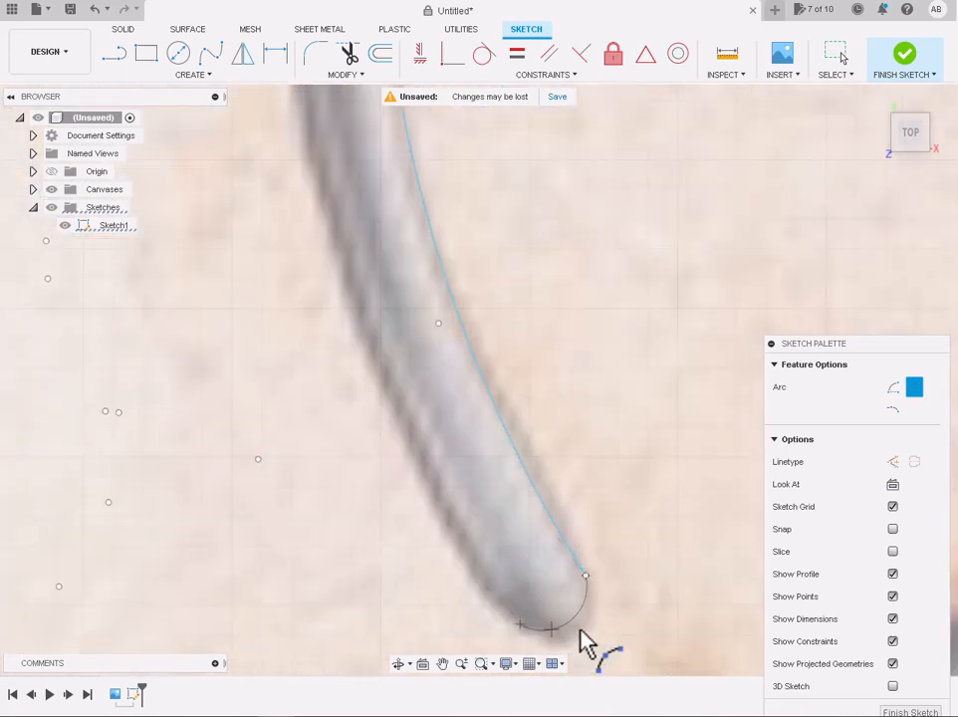
click(582, 626)
scroll(524, 633, down, 3)
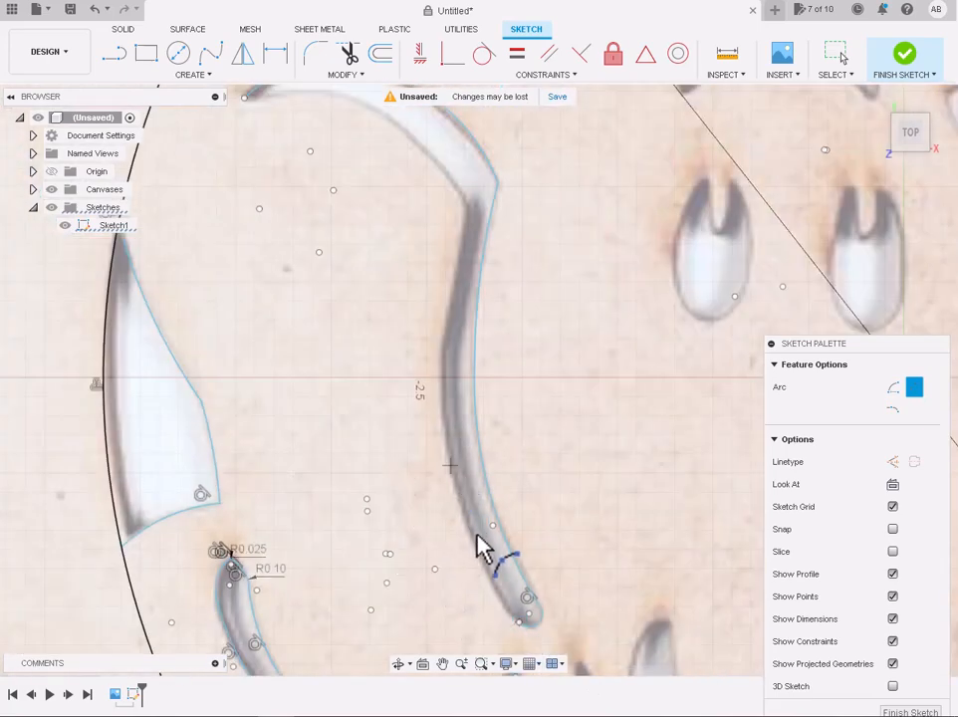
scroll(453, 481, down, 1)
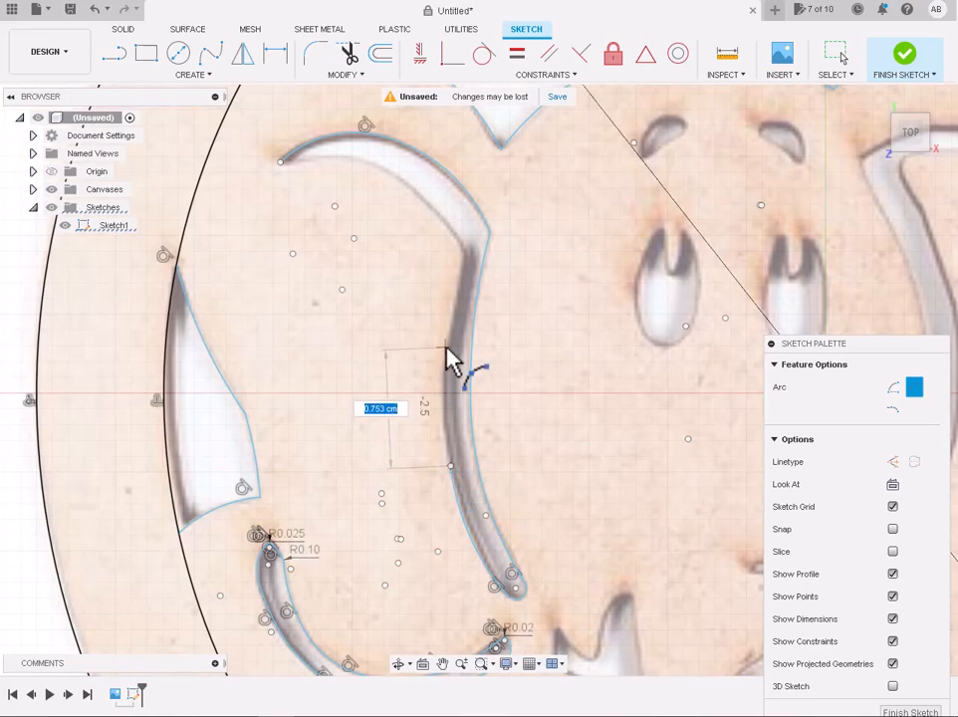
scroll(449, 359, up, 3)
click(443, 351)
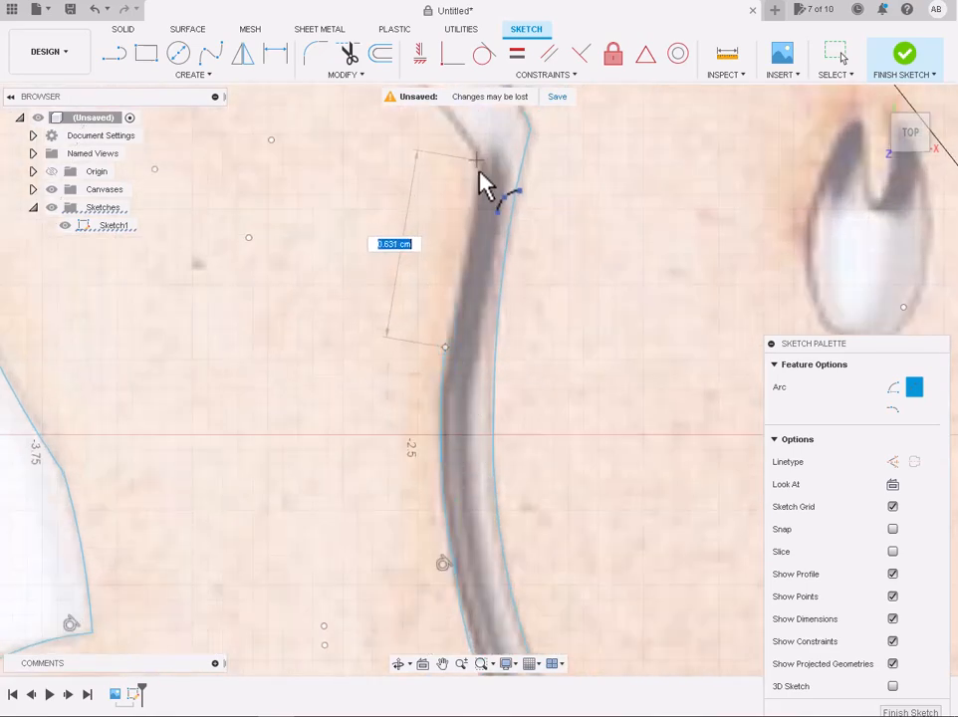
click(480, 170)
click(452, 269)
Close the ear slot's outline with a three-point arc along the inner edge between the pointed tip and the bend
scroll(453, 269, down, 3)
scroll(403, 134, up, 3)
click(212, 227)
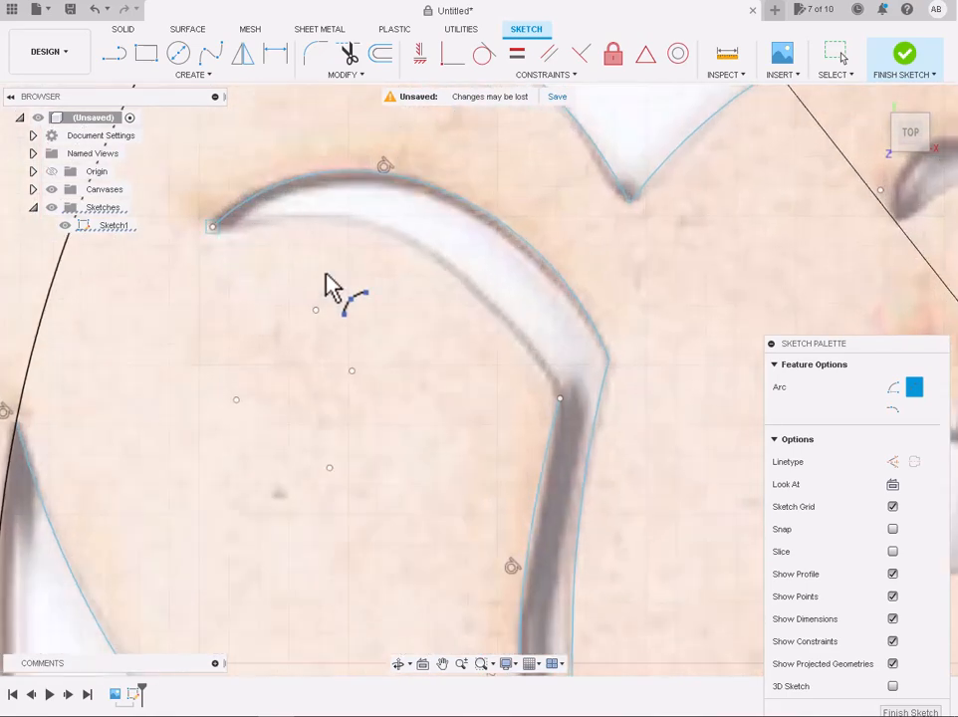
click(559, 398)
click(450, 274)
scroll(451, 278, down, 2)
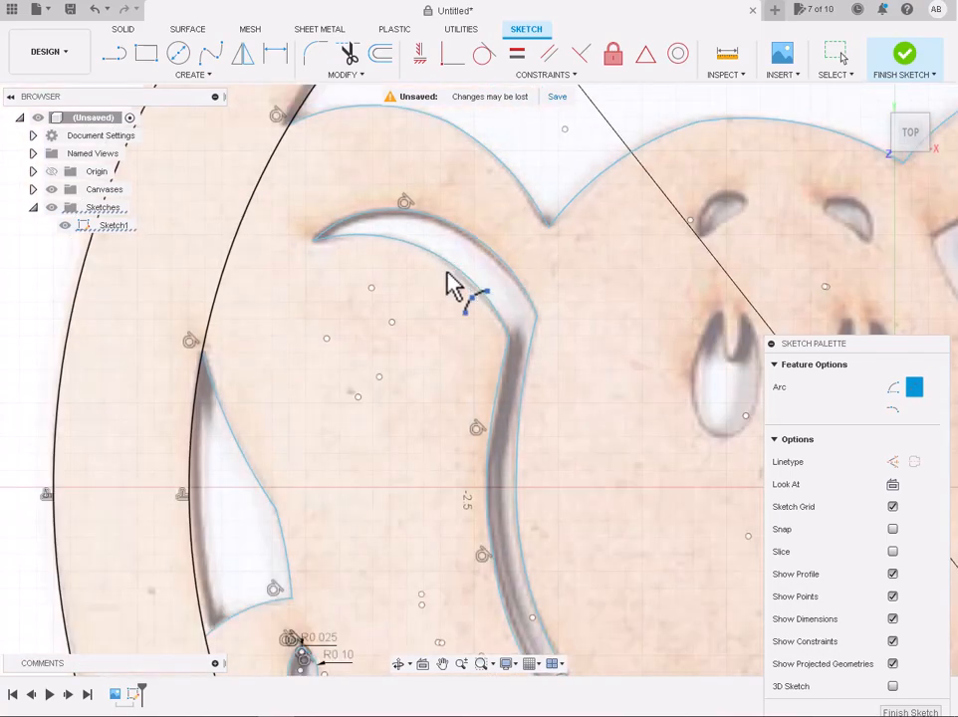
Fillet the outer and inner corners at the ear slot's bend with a 0.25 cm radius each
click(314, 56)
scroll(488, 343, up, 4)
key(Return)
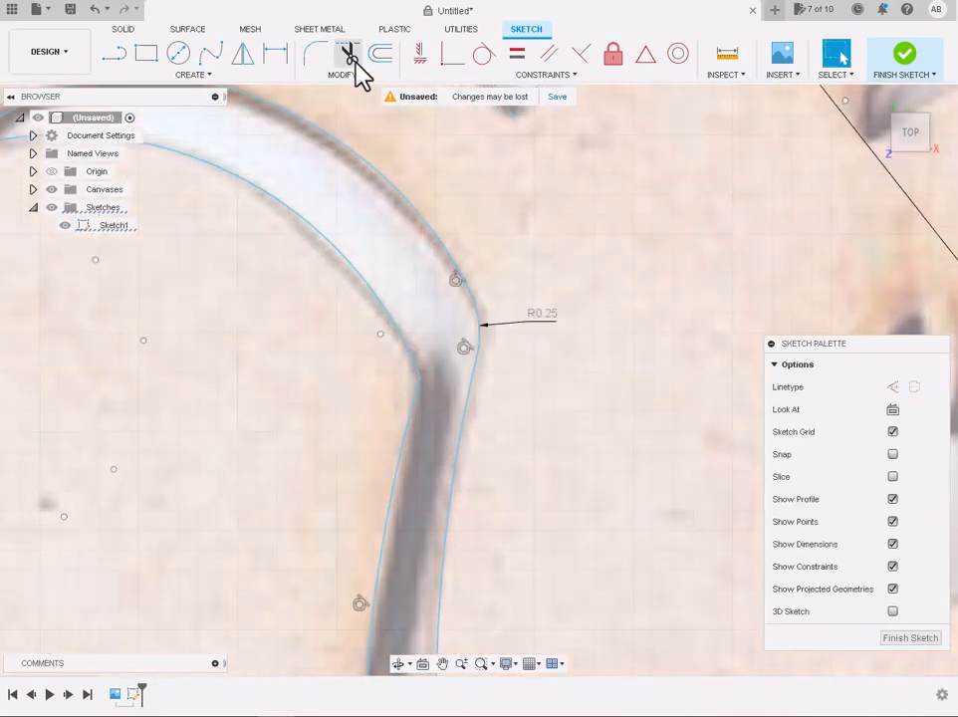
click(314, 53)
click(423, 384)
scroll(419, 384, down, 4)
scroll(246, 320, up, 4)
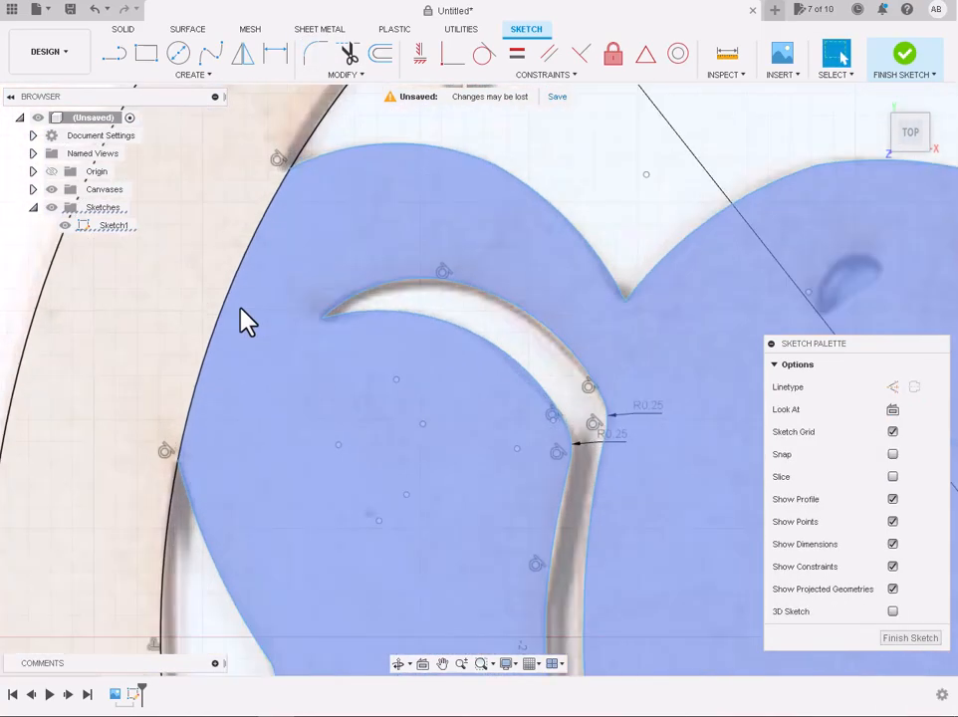
Try to fillet the pointed corner at the ear slot's upper tip
click(130, 33)
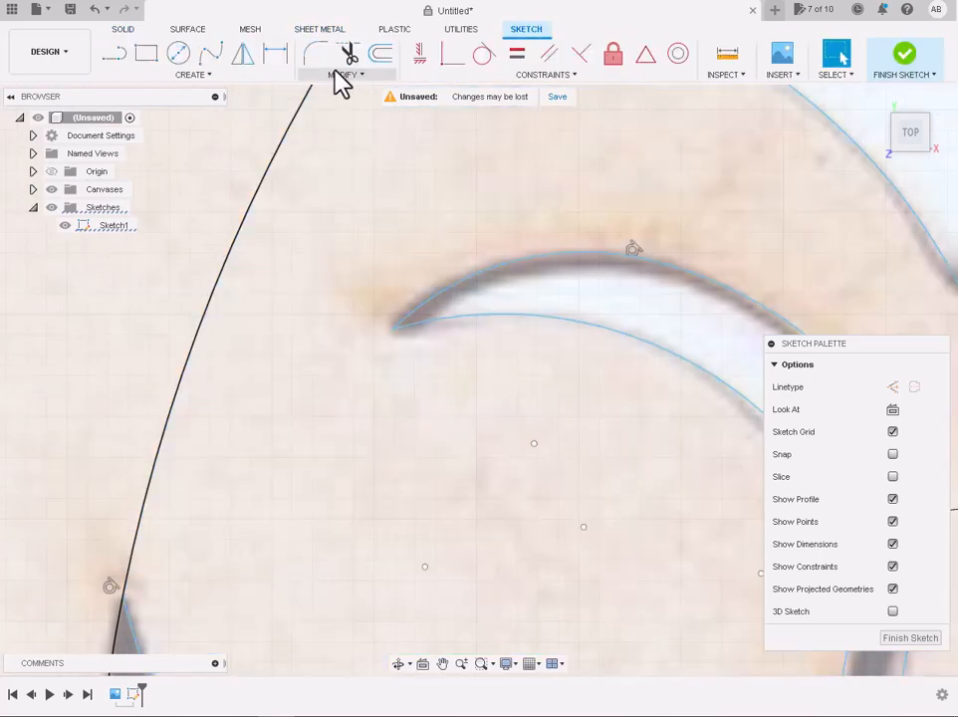
click(314, 54)
click(394, 332)
scroll(395, 339, up, 3)
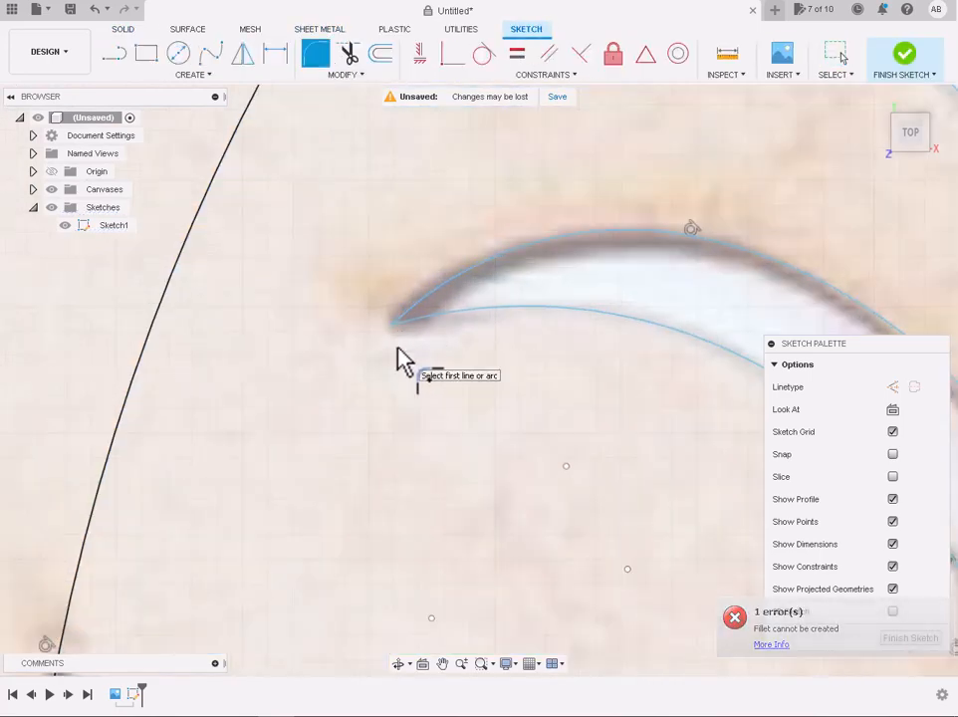
scroll(418, 332, down, 8)
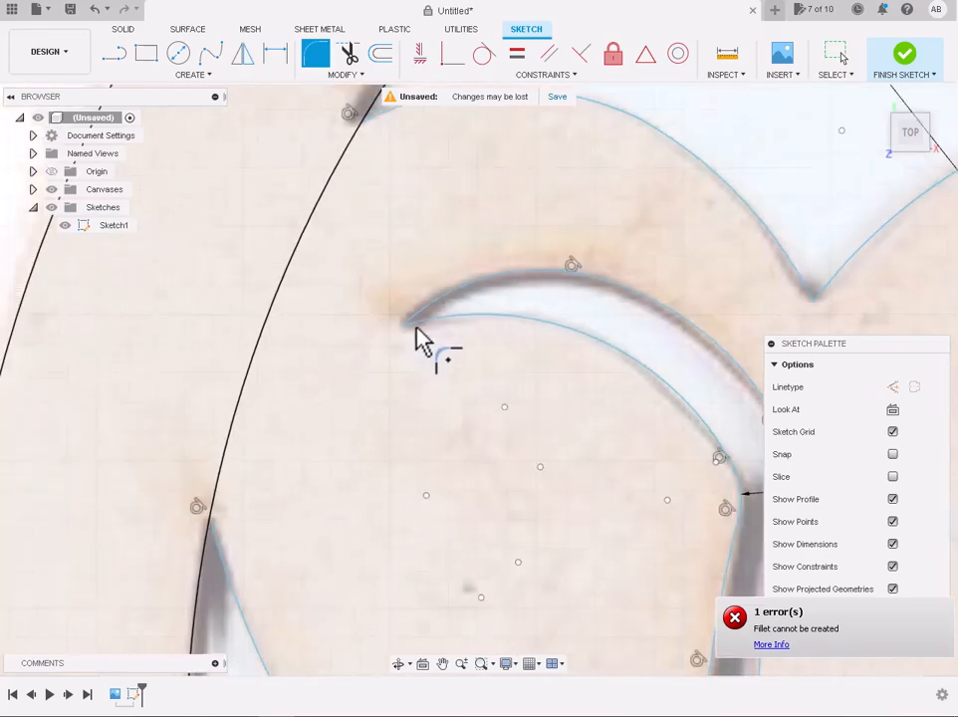
scroll(585, 576, up, 3)
scroll(586, 576, down, 2)
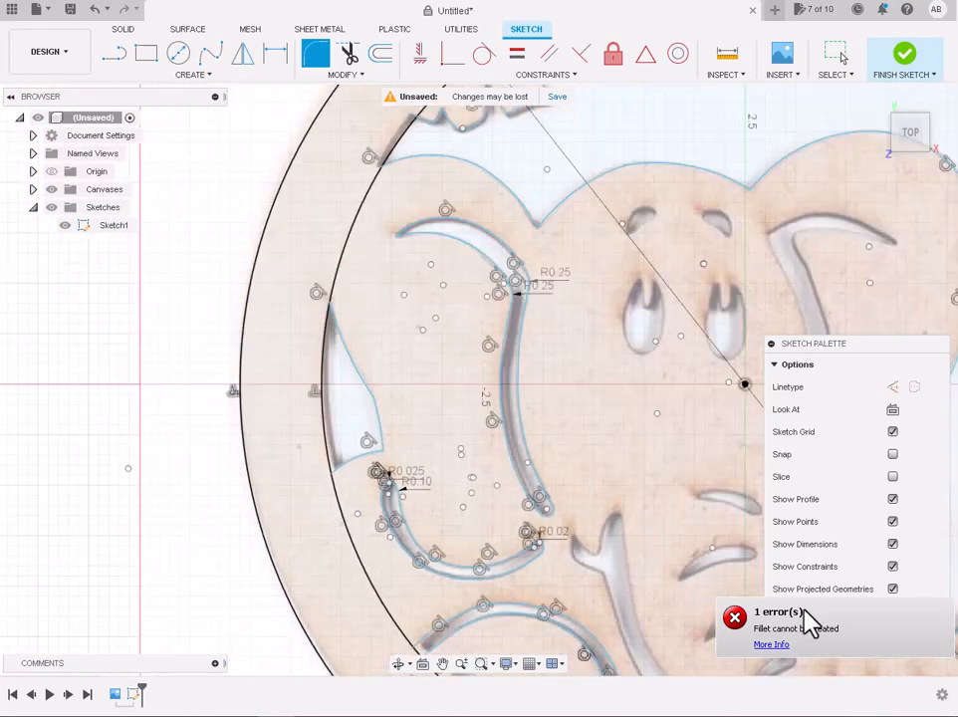
Trace the closed outline of the elephant's left eyebrow with three connected three-point arcs
click(193, 74)
mouse_move(167, 154)
click(257, 136)
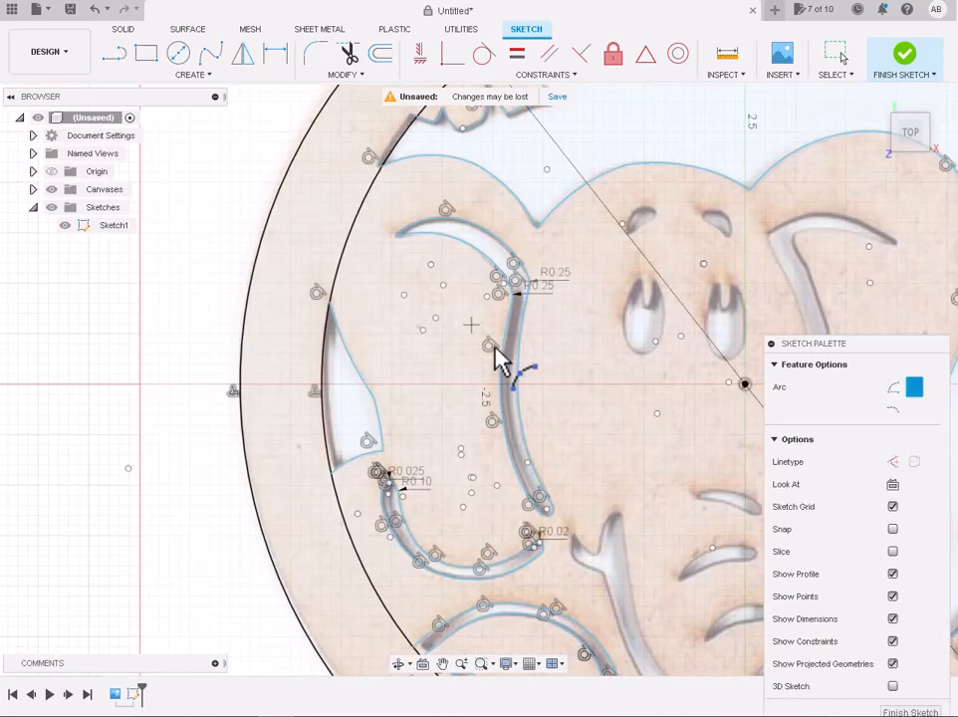
scroll(557, 480, down, 2)
scroll(588, 434, down, 2)
scroll(660, 318, up, 2)
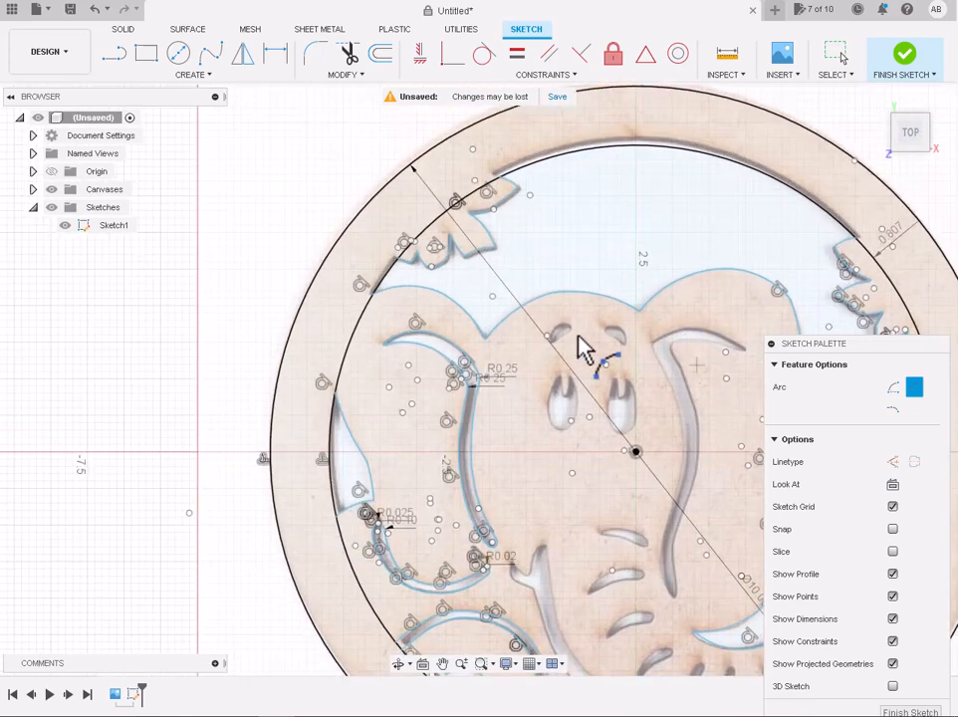
scroll(585, 350, up, 4)
click(481, 379)
scroll(480, 379, up, 3)
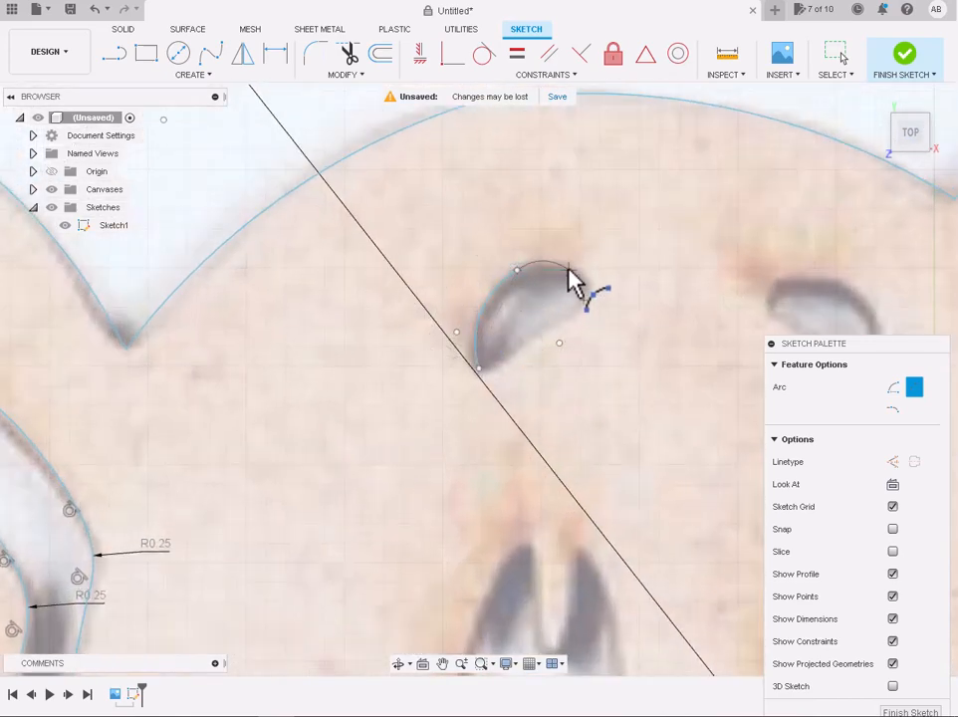
scroll(573, 288, up, 3)
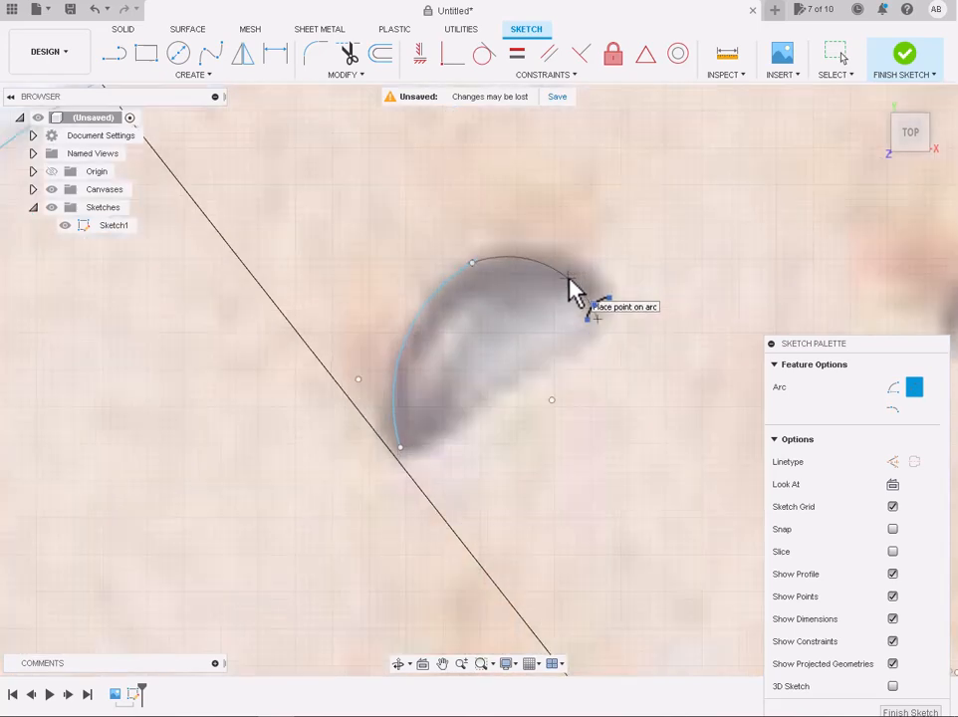
click(492, 412)
scroll(492, 413, down, 5)
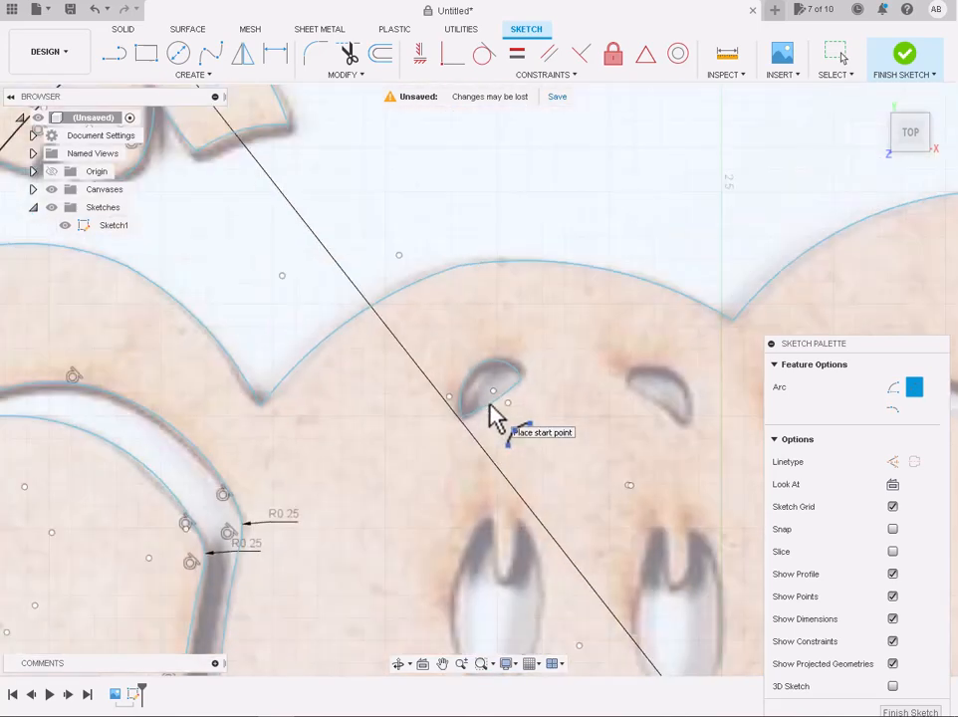
Trace the closed outline of the right eyebrow with four connected three-point arcs, including small arcs at both ends
scroll(578, 417, up, 5)
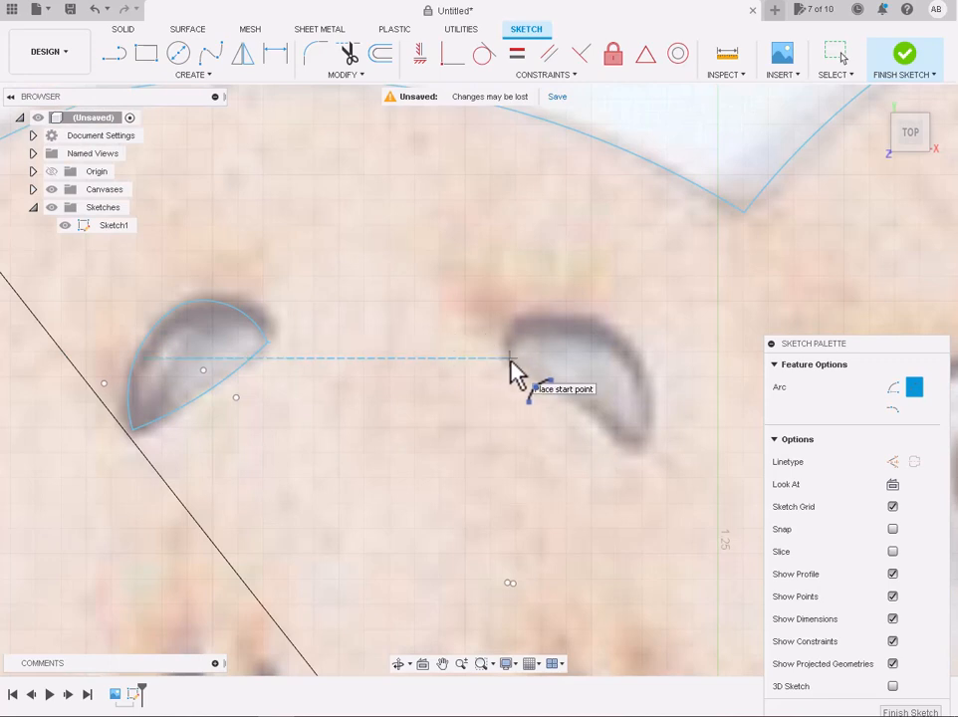
click(509, 356)
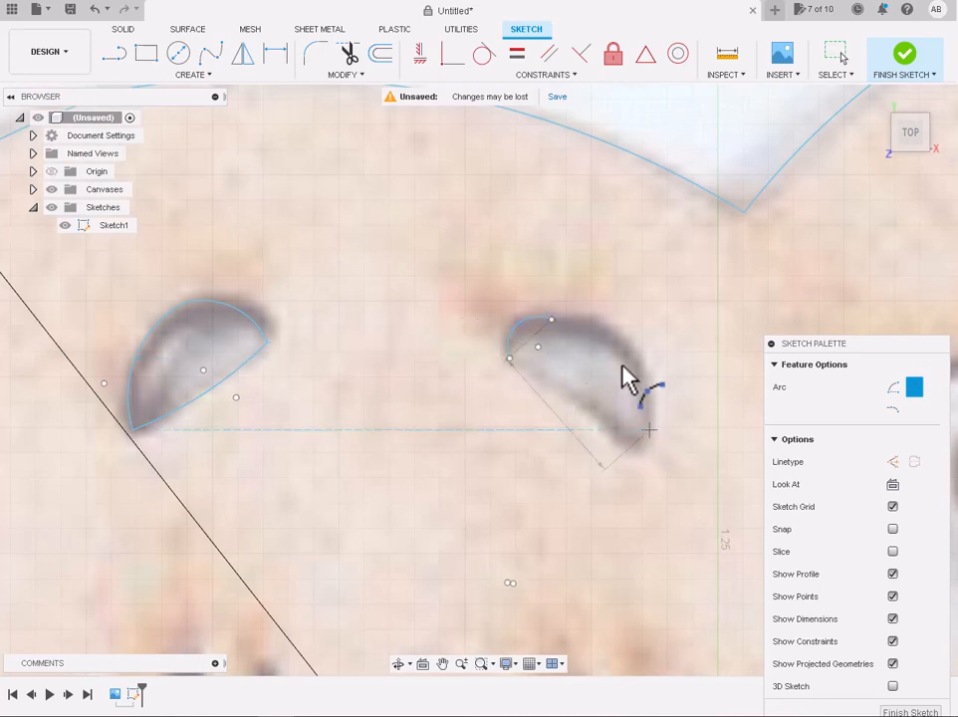
click(648, 430)
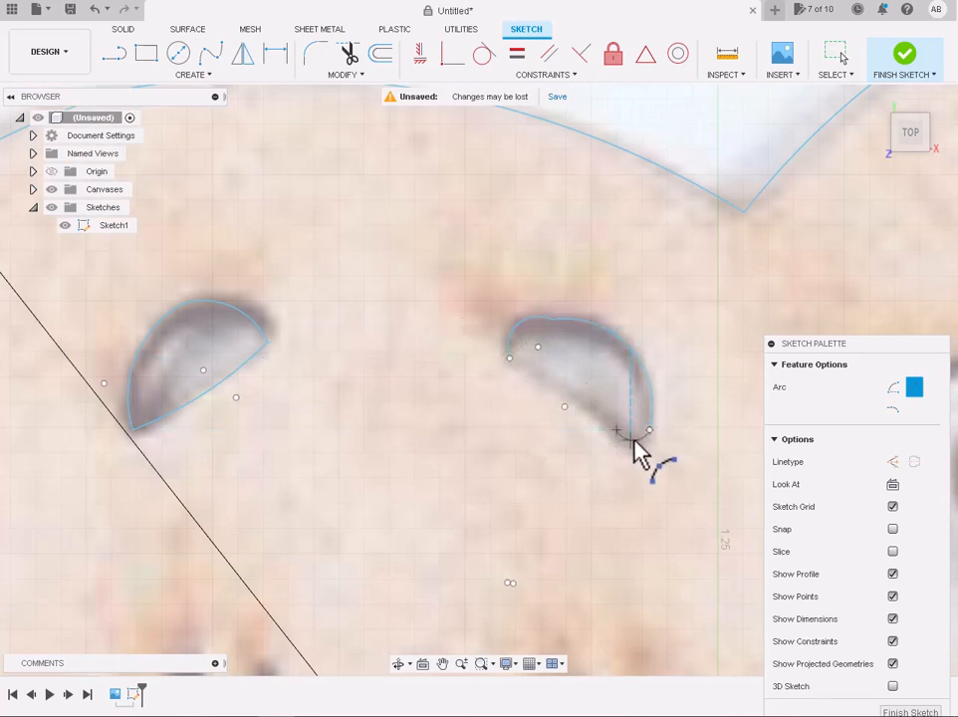
scroll(637, 453, up, 3)
click(398, 284)
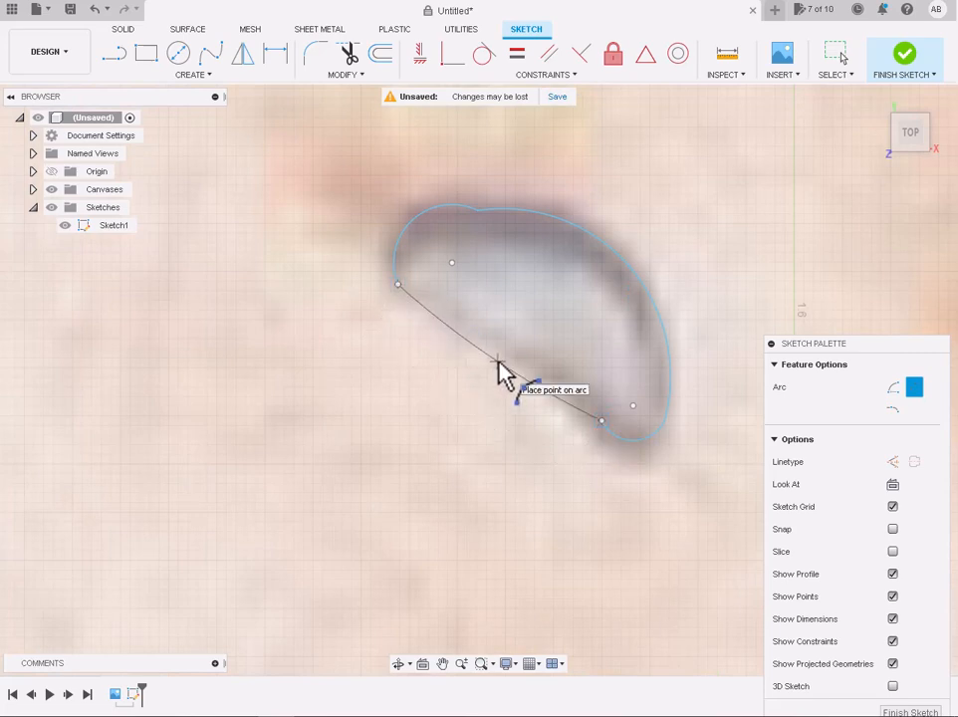
click(498, 362)
scroll(498, 361, down, 2)
scroll(261, 351, down, 1)
Delete all the arcs of the right eyebrow's outline
key(Escape)
click(468, 291)
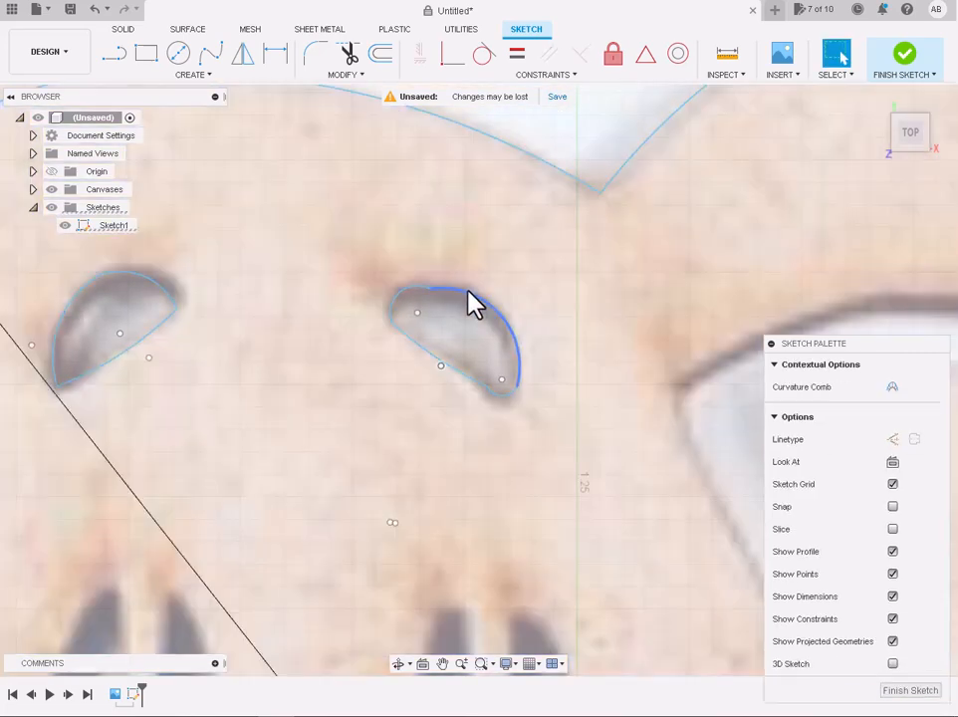
click(408, 289)
key(Delete)
double_click(477, 385)
key(Delete)
scroll(477, 386, down, 3)
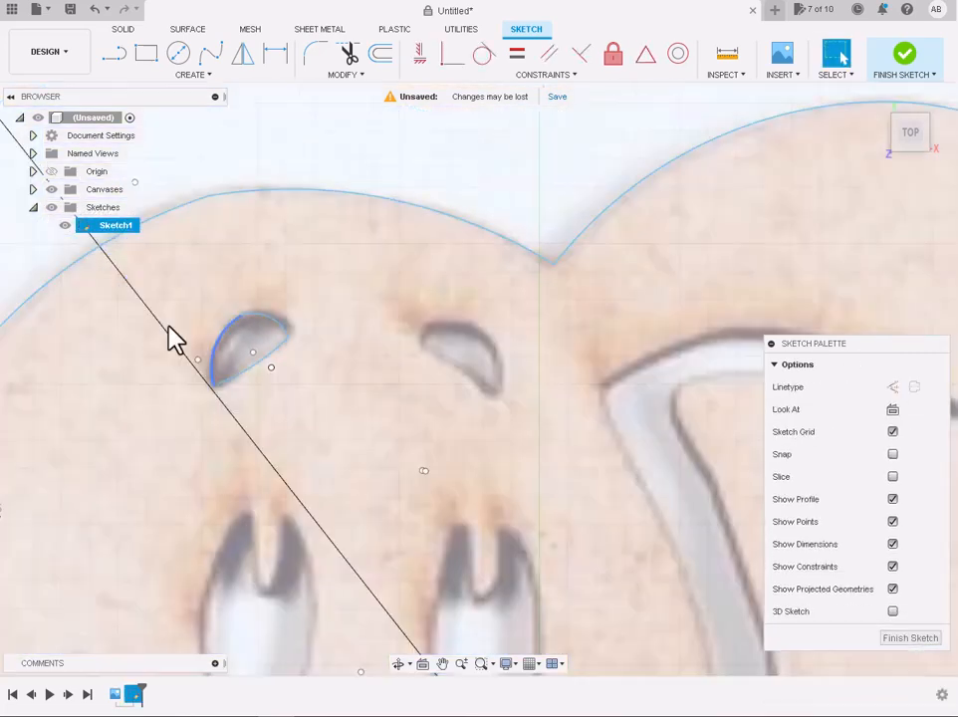
Fillet the left eyebrow's lower tip with a 0.02 cm radius and its upper corner with a 0.03 cm radius
scroll(175, 338, up, 3)
click(314, 52)
click(267, 463)
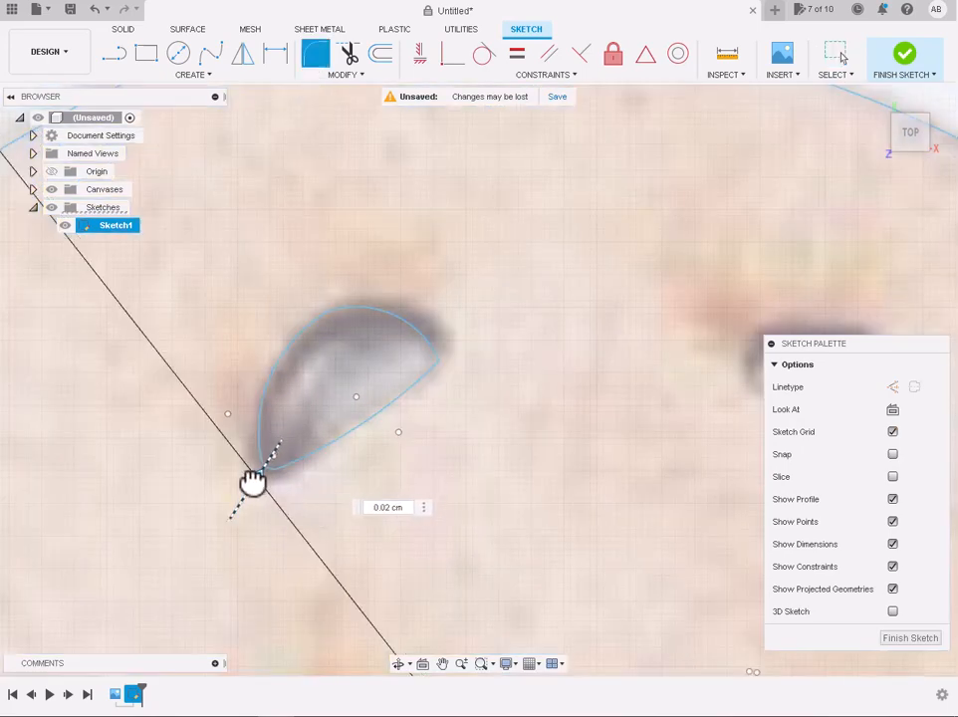
key(Return)
click(311, 59)
key(Return)
scroll(448, 376, down, 3)
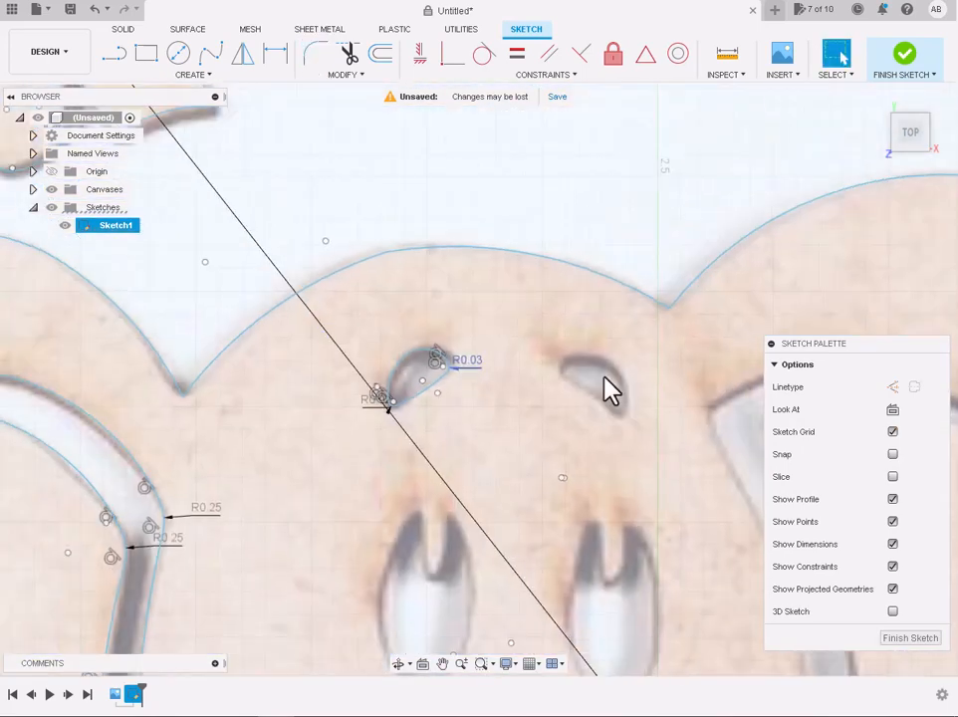
Trace the closed outline of the elephant's right eyebrow with four connected three-point arcs, following its pointed lower end and rounded upper corner
scroll(687, 387, up, 3)
click(193, 75)
mouse_move(145, 144)
click(245, 141)
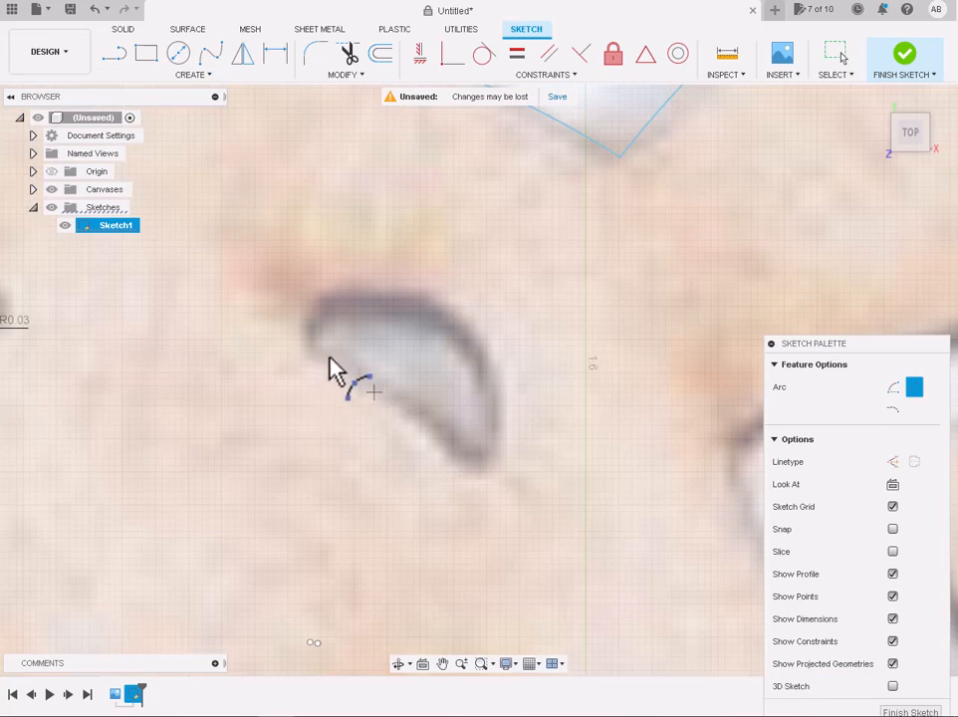
click(499, 446)
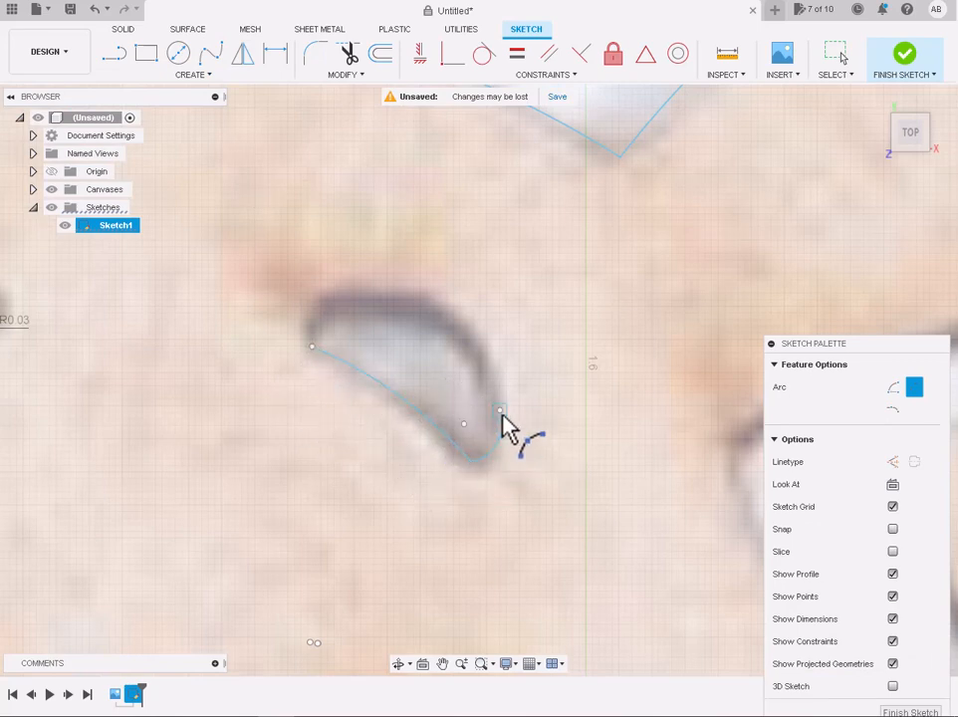
click(501, 413)
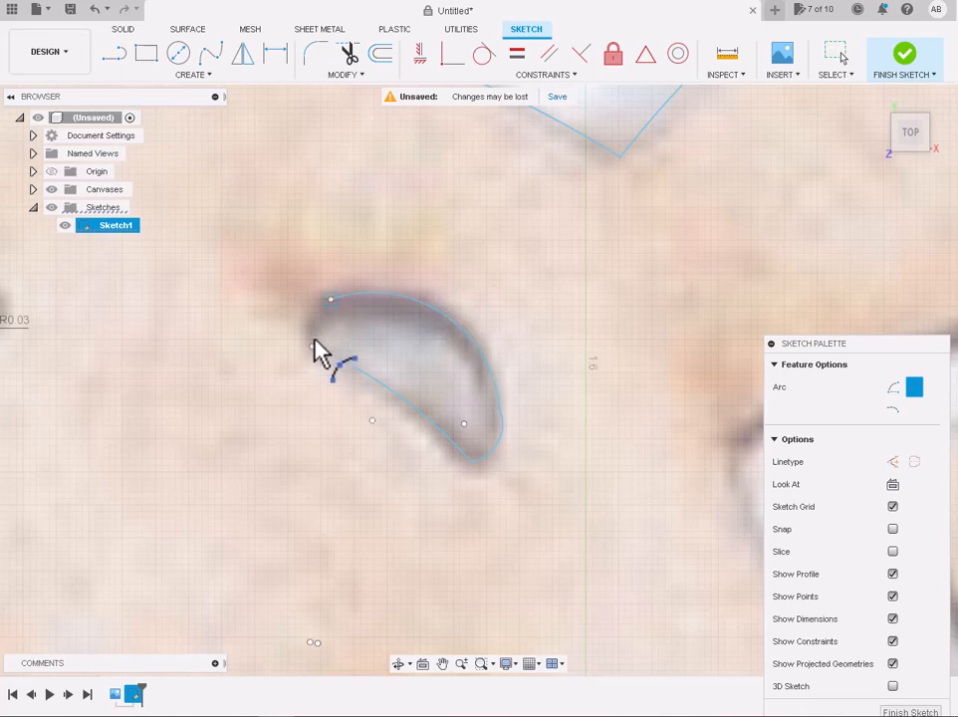
scroll(312, 336, up, 3)
scroll(312, 336, down, 2)
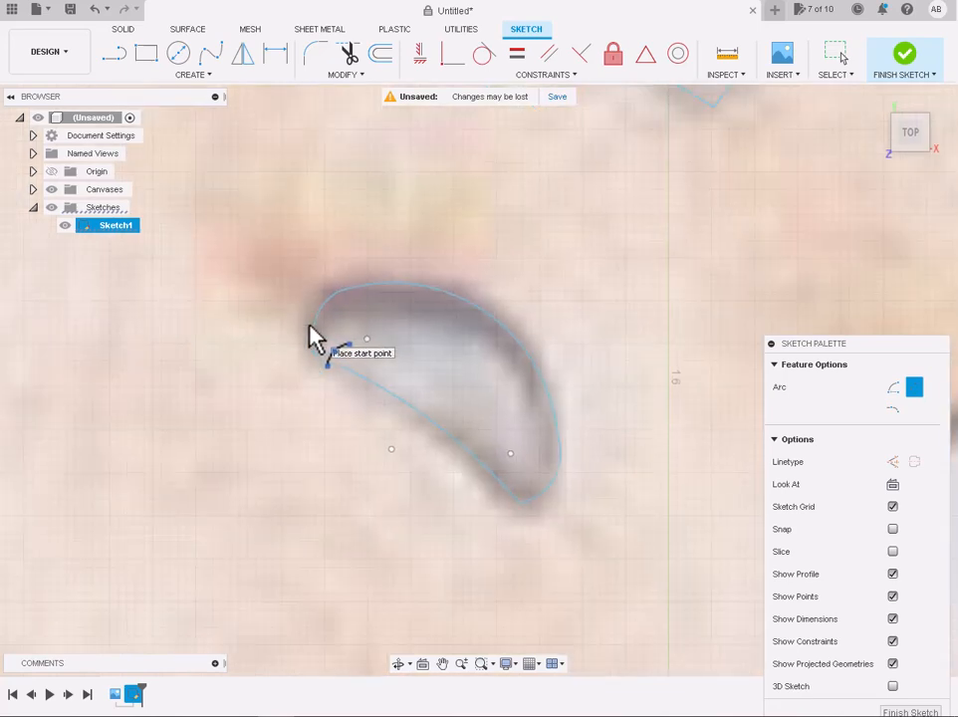
Fillet the joint between the right eyebrow's long outer arc and its short lower end arc with a 2.12 cm radius
click(315, 53)
scroll(552, 438, up, 3)
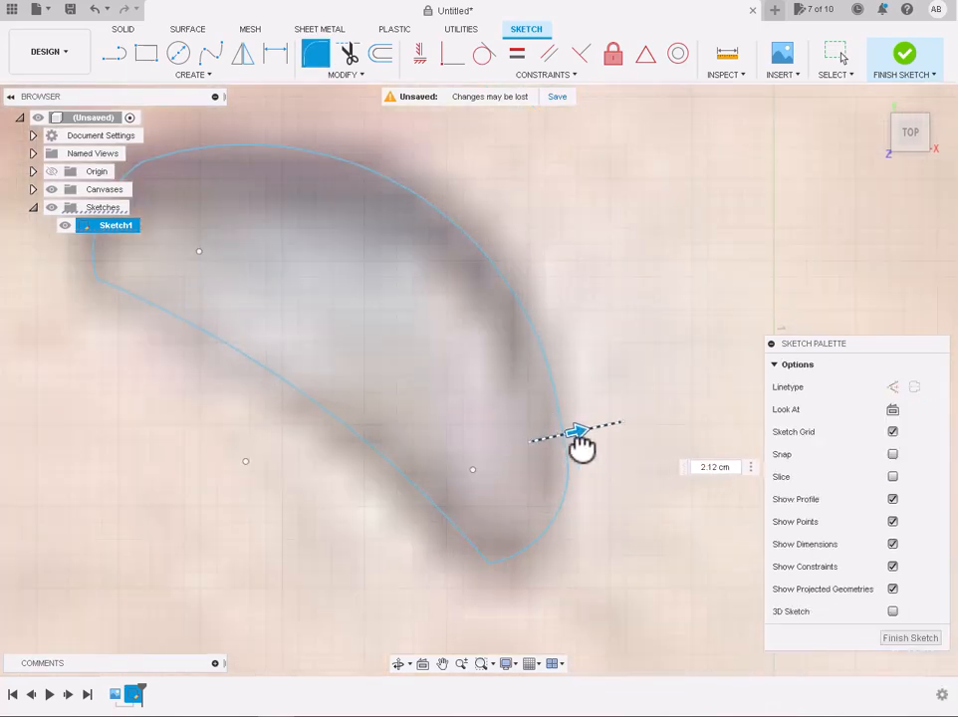
key(Return)
scroll(608, 495, down, 3)
Round the right eyebrow's lower tip and its inner corner with small fillets
click(316, 57)
scroll(546, 533, up, 4)
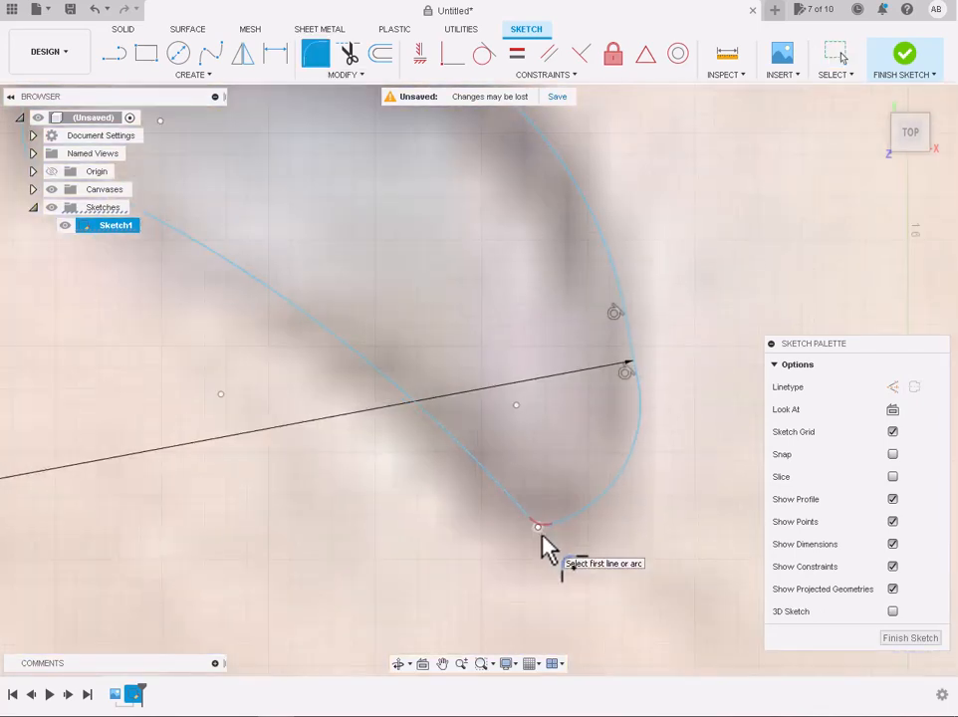
click(540, 530)
key(Return)
scroll(543, 535, down, 4)
scroll(355, 369, up, 3)
click(314, 62)
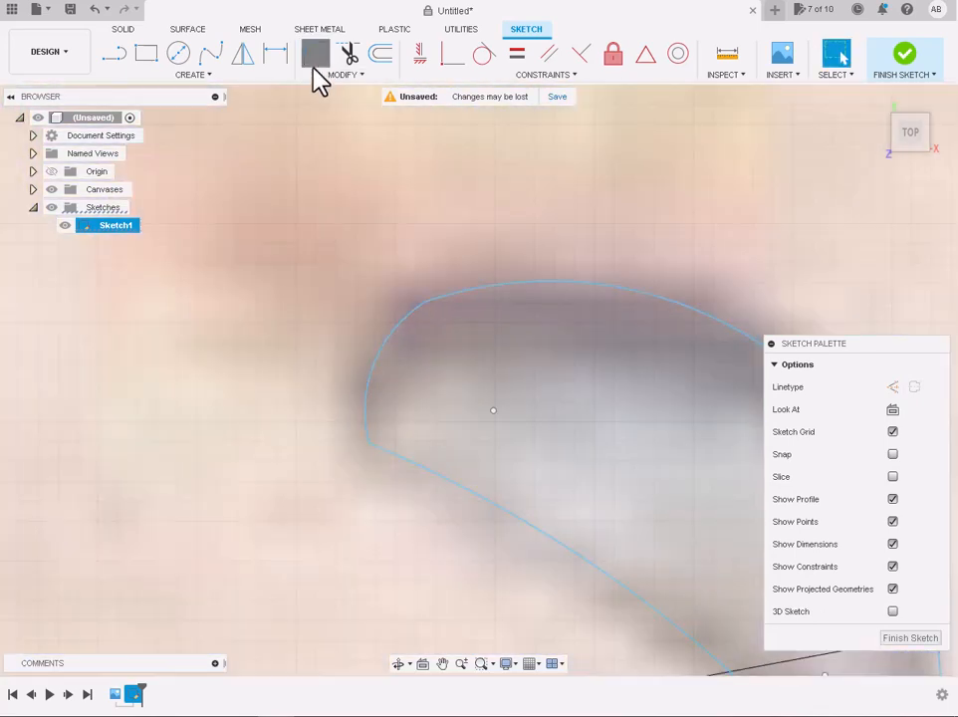
click(370, 440)
key(Return)
scroll(391, 495, down, 6)
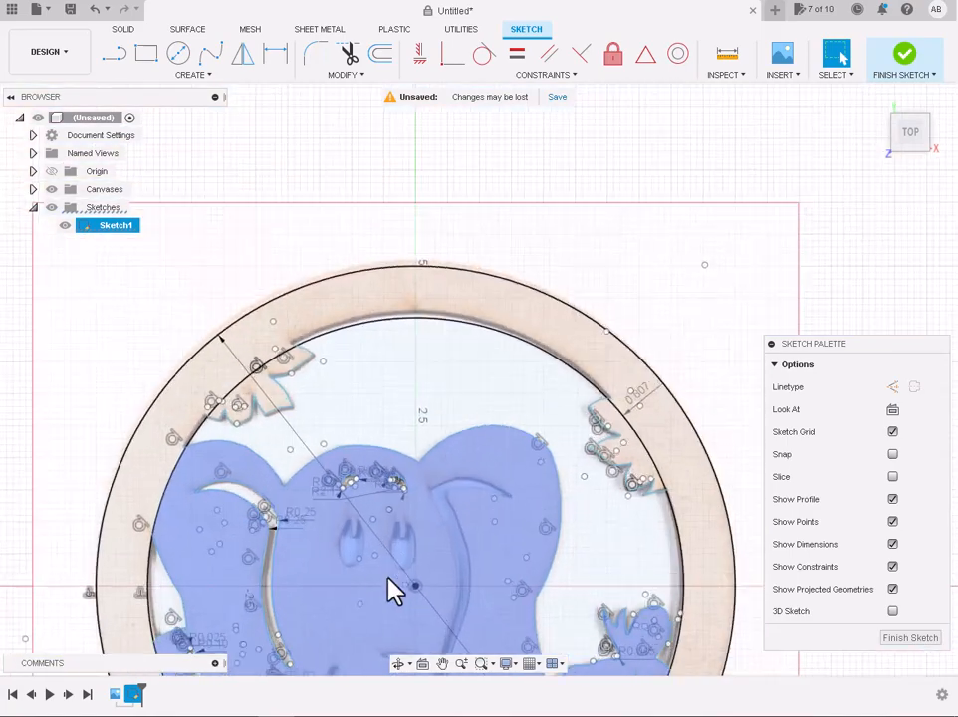
Trace the V-shaped notch in the top of the elephant's left eye with two three-point arcs meeting at its lowest point
scroll(360, 558, up, 3)
scroll(319, 652, up, 3)
click(194, 75)
mouse_move(139, 140)
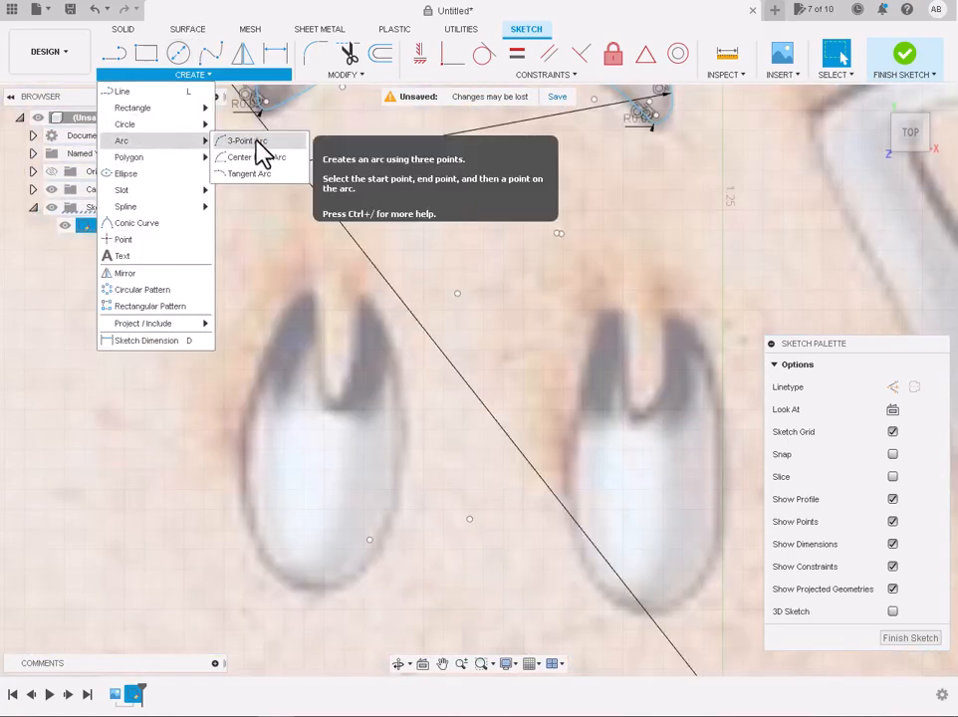
click(256, 149)
click(332, 404)
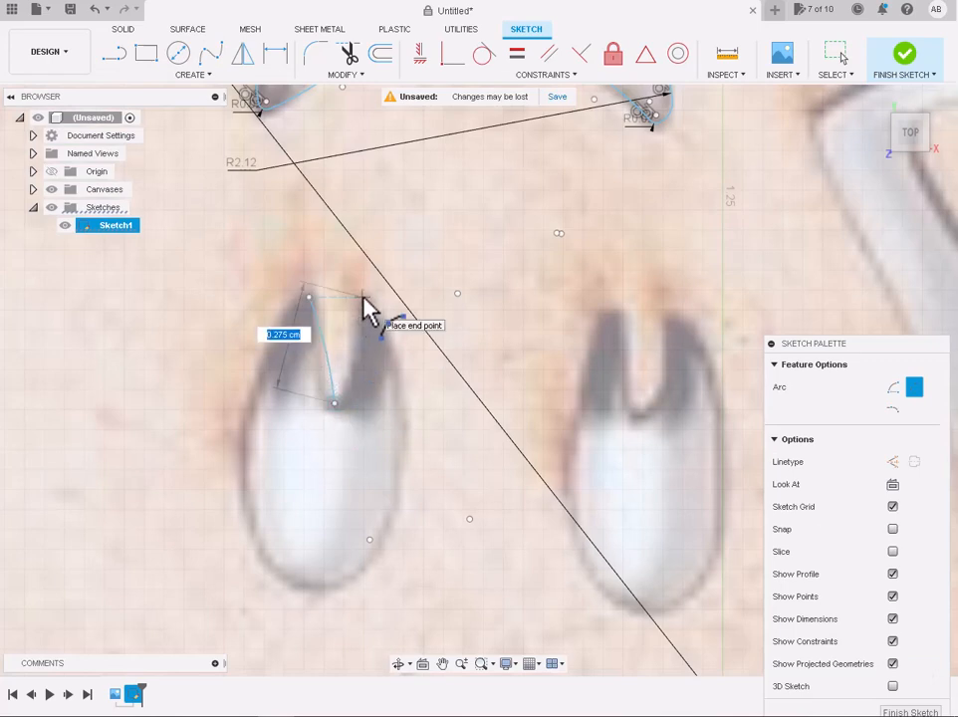
scroll(348, 356, up, 3)
click(349, 366)
scroll(348, 365, down, 3)
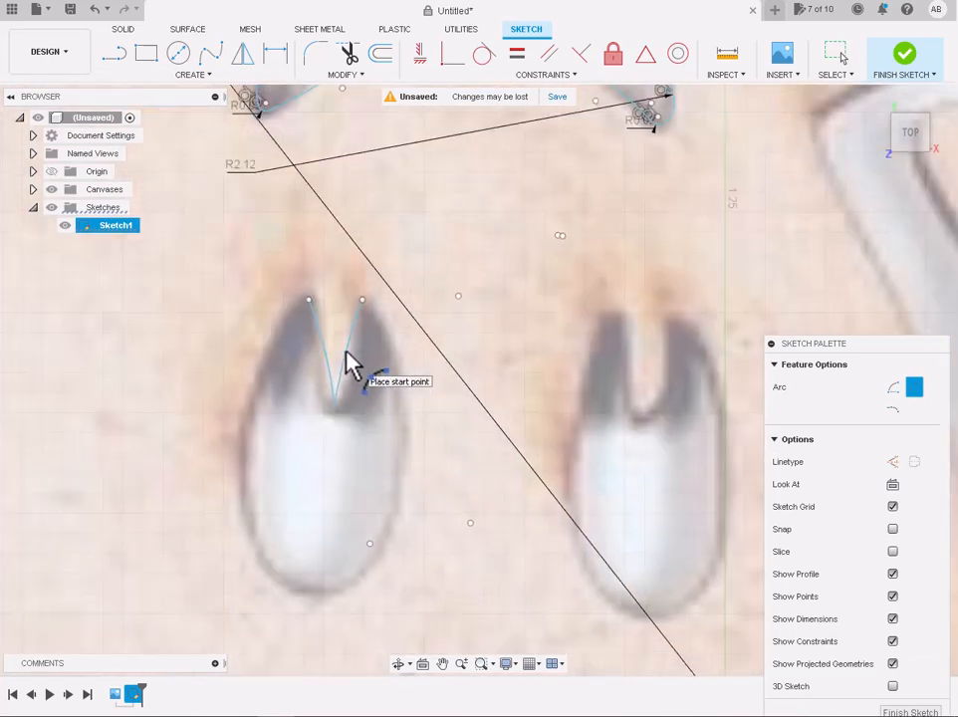
Trace the left eye's right side from the notch's upper tip down to the eye's lowest point with two three-point arcs
click(359, 308)
click(385, 488)
scroll(394, 432, up, 4)
click(396, 425)
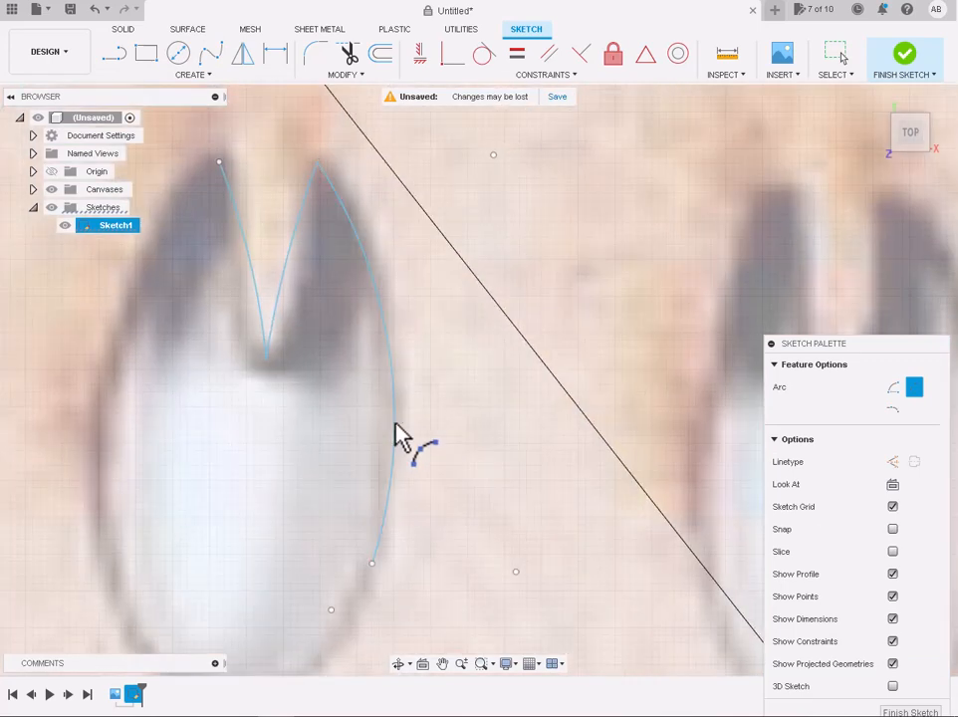
scroll(395, 424, down, 3)
click(382, 495)
click(301, 576)
scroll(351, 573, up, 4)
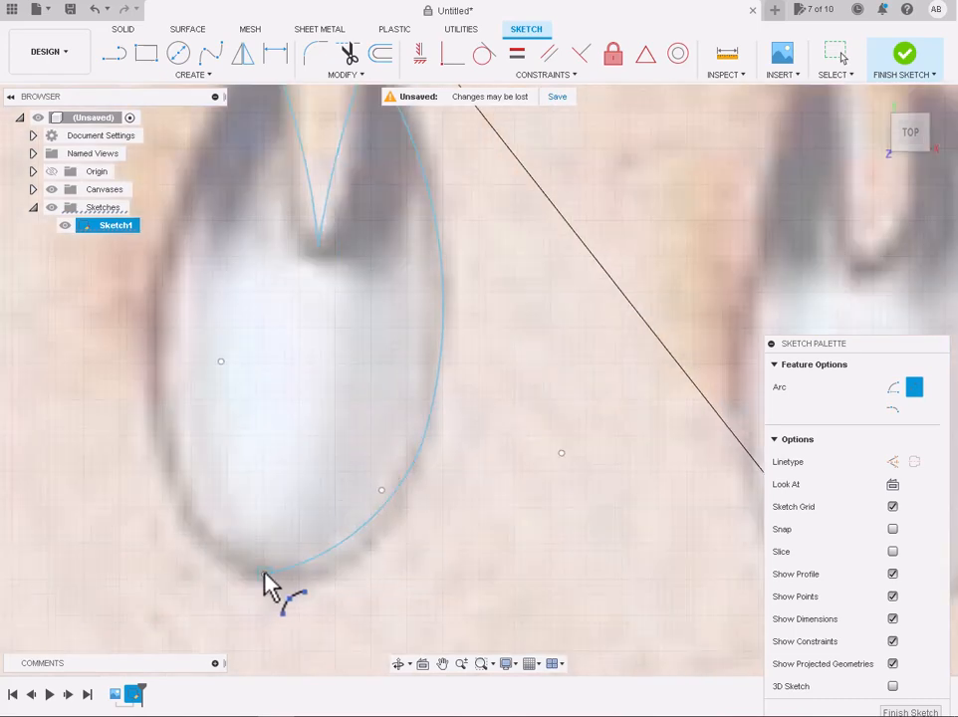
click(264, 573)
Close the left eye's outline with two three-point arcs from its lowest point up the left side to the notch's other tip
scroll(264, 573, down, 3)
click(199, 481)
scroll(227, 541, up, 4)
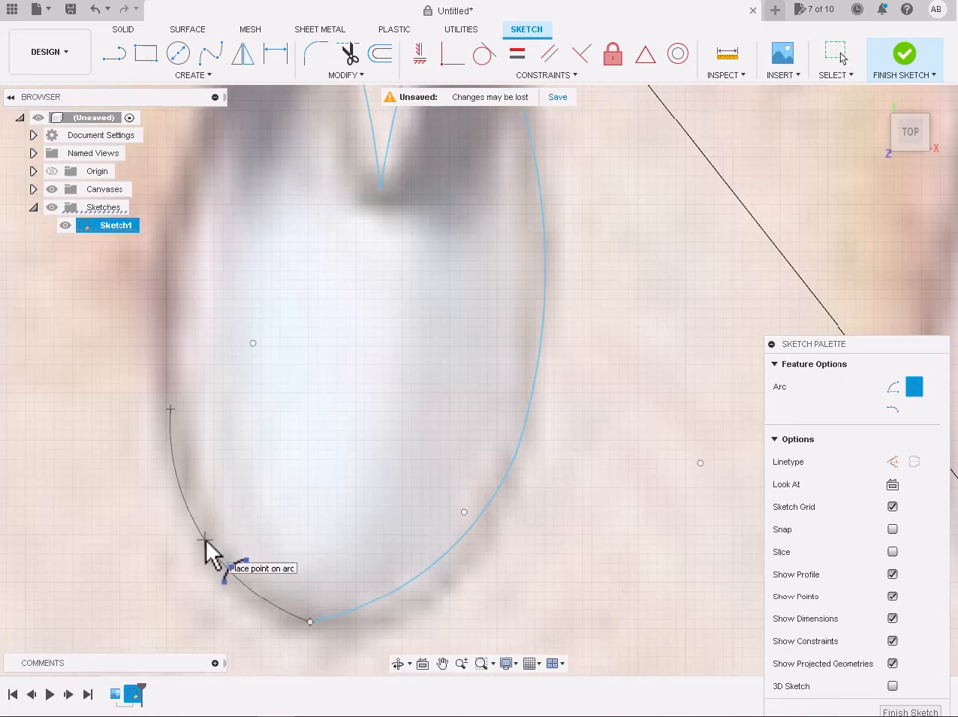
click(206, 541)
scroll(206, 541, down, 4)
scroll(199, 539, up, 2)
click(199, 526)
click(294, 224)
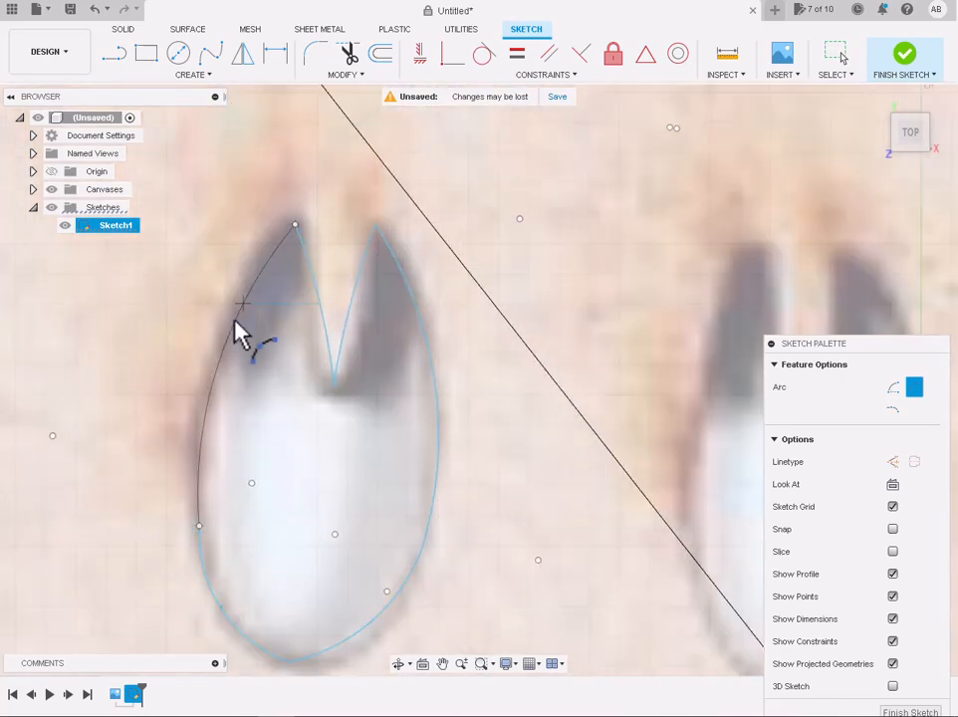
scroll(236, 343, up, 4)
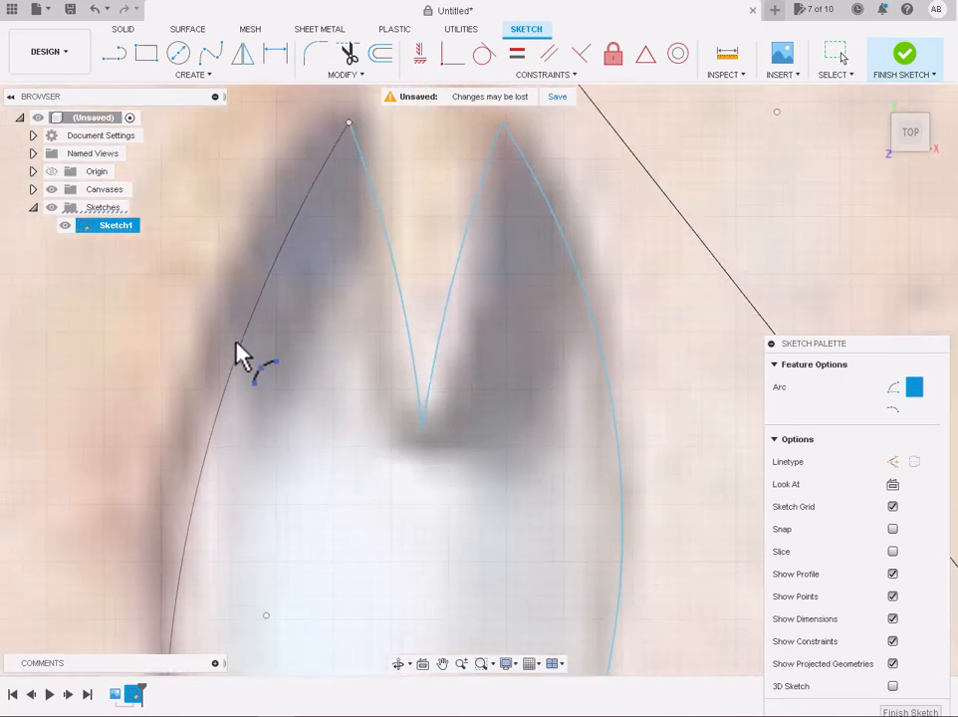
scroll(236, 355, down, 2)
click(232, 352)
scroll(232, 352, down, 3)
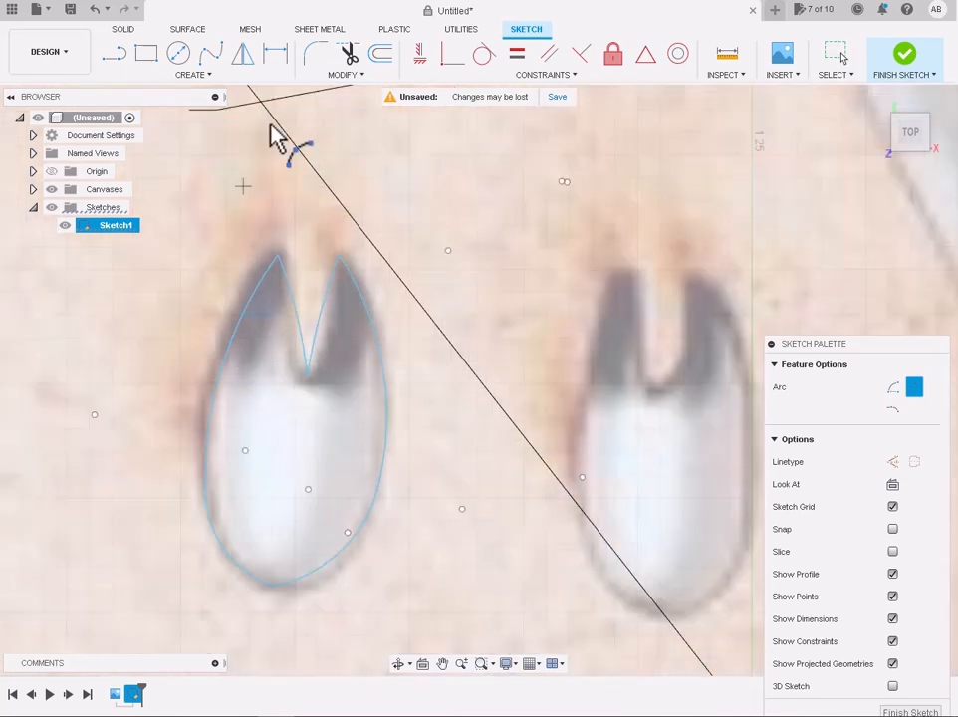
Fillet the lowest point of the left eye's outline with a 0.07 cm radius
click(346, 57)
scroll(276, 598, up, 3)
click(273, 587)
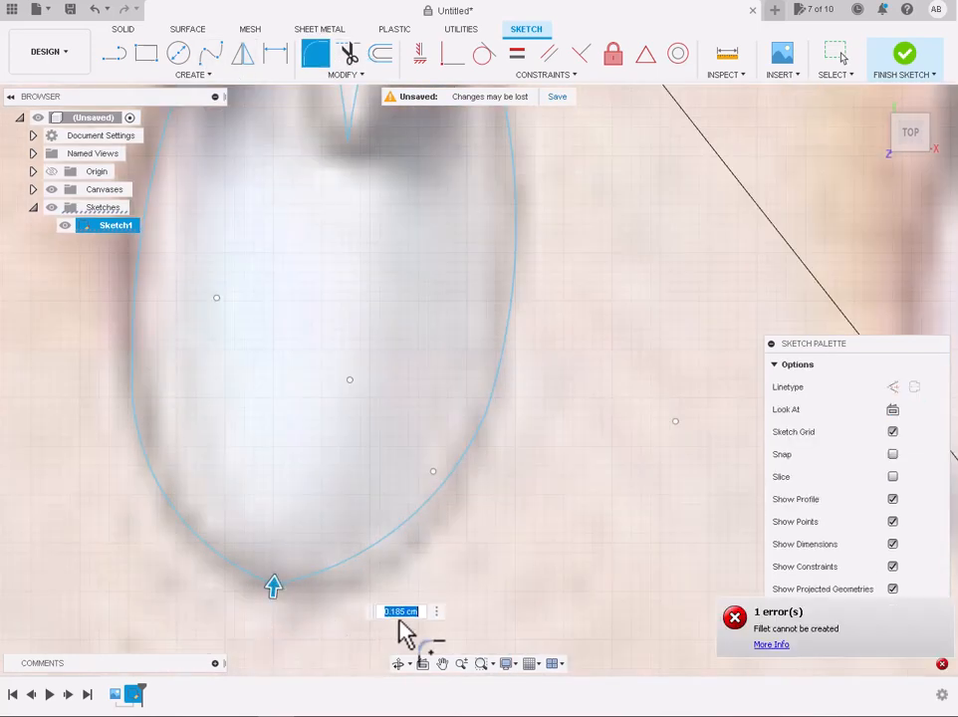
click(275, 596)
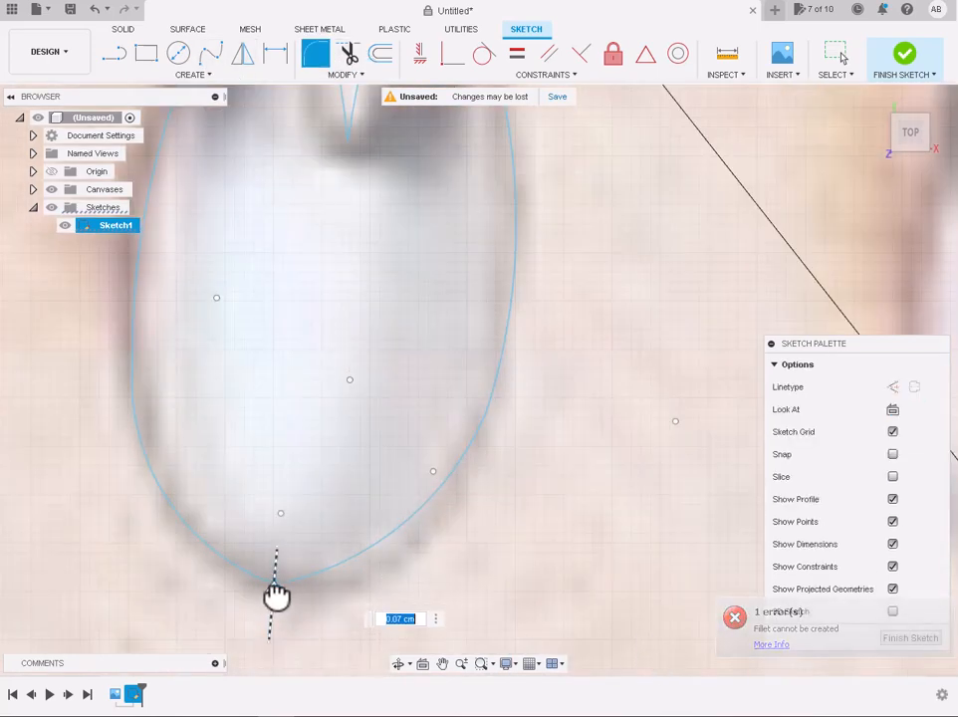
key(Return)
scroll(276, 596, down, 3)
Round the bottom corner of the left eye's notch with a very small fillet
click(314, 52)
click(320, 255)
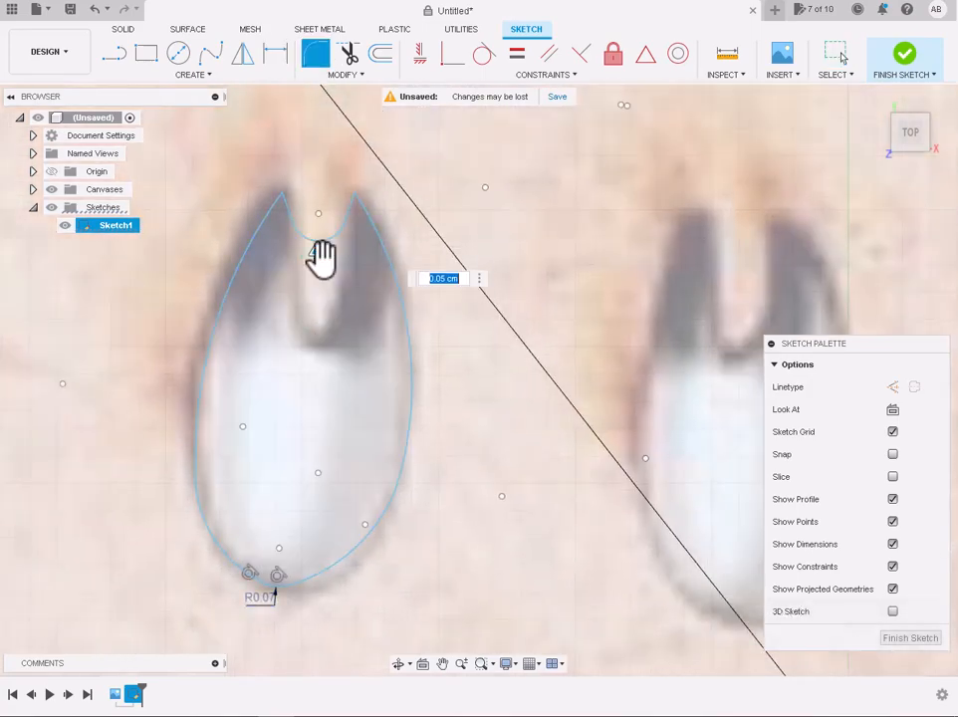
scroll(320, 267, up, 3)
key(Return)
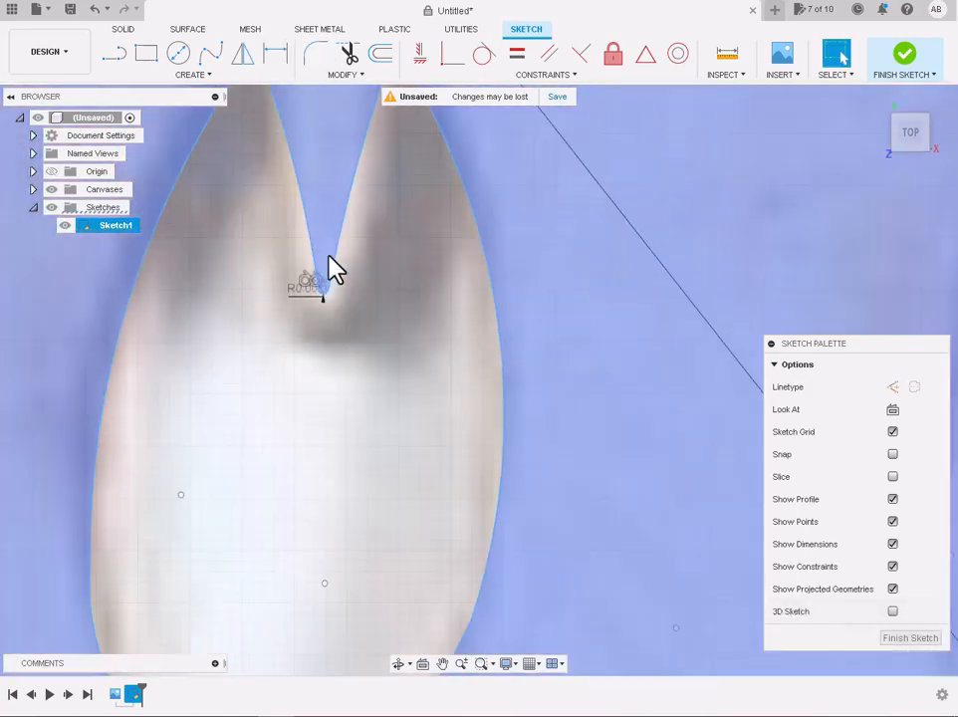
scroll(335, 269, down, 3)
Fillet both upper tips of the left eye's outline with a 0.01 cm radius
key(Return)
scroll(347, 248, up, 3)
click(336, 247)
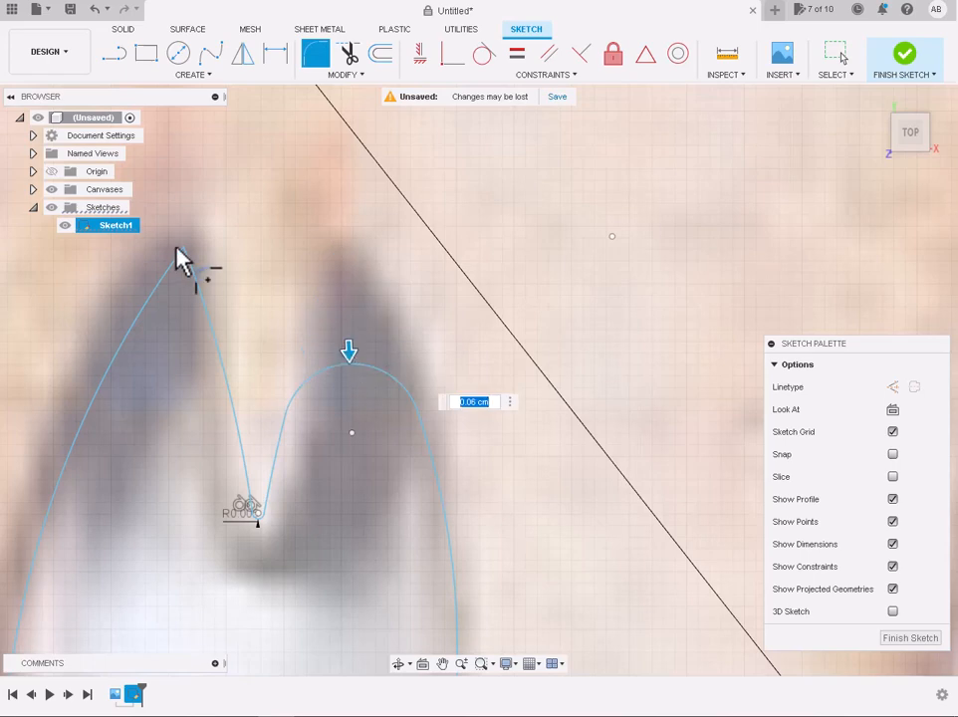
click(183, 248)
drag(173, 324, 219, 233)
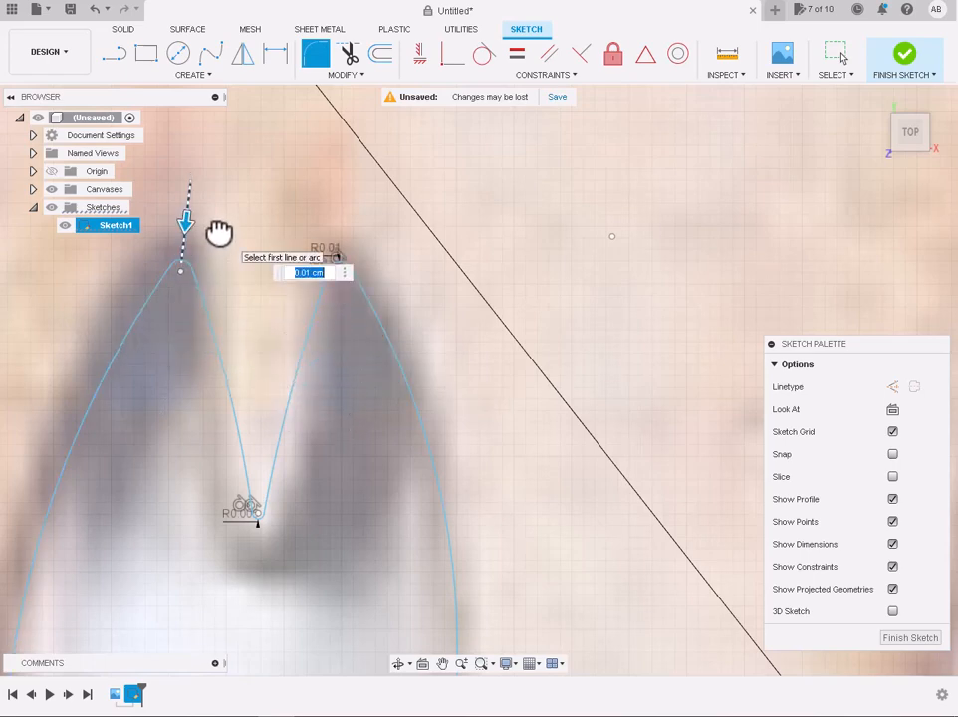
scroll(222, 242, down, 5)
key(Escape)
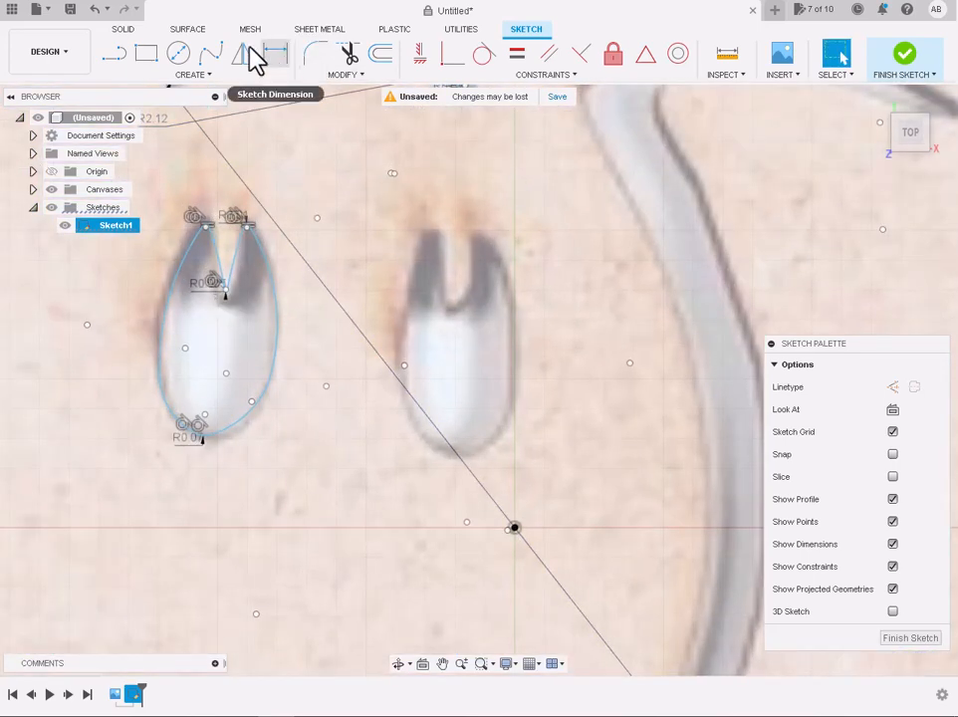
Draw a vertical line between the two eyes and mirror the left eye's whole outline across it
key(l)
double_click(334, 439)
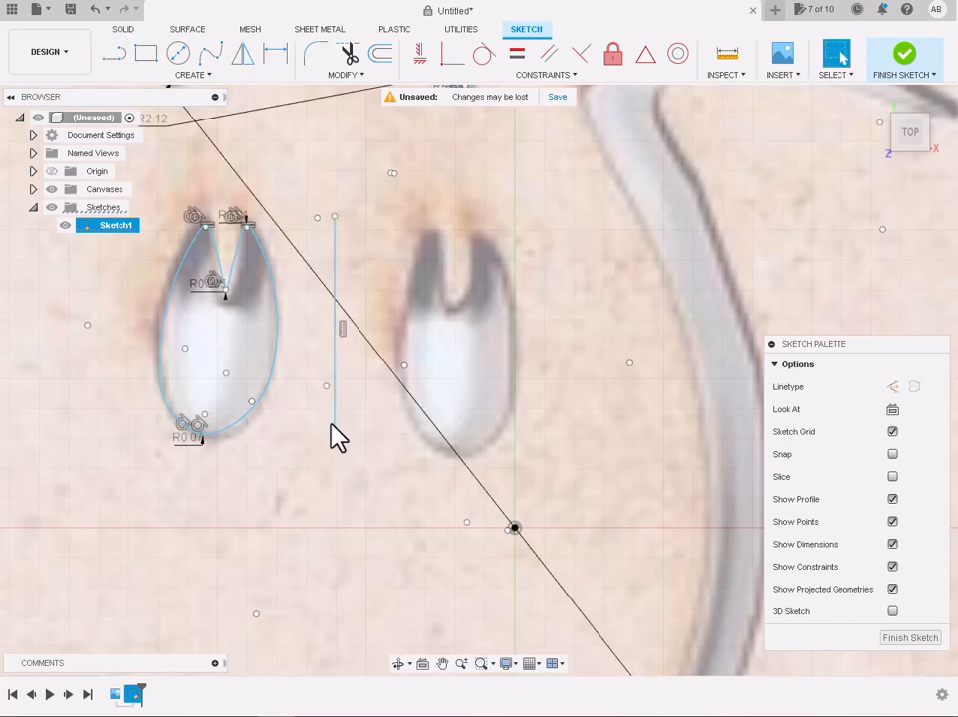
click(243, 53)
double_click(273, 279)
click(848, 230)
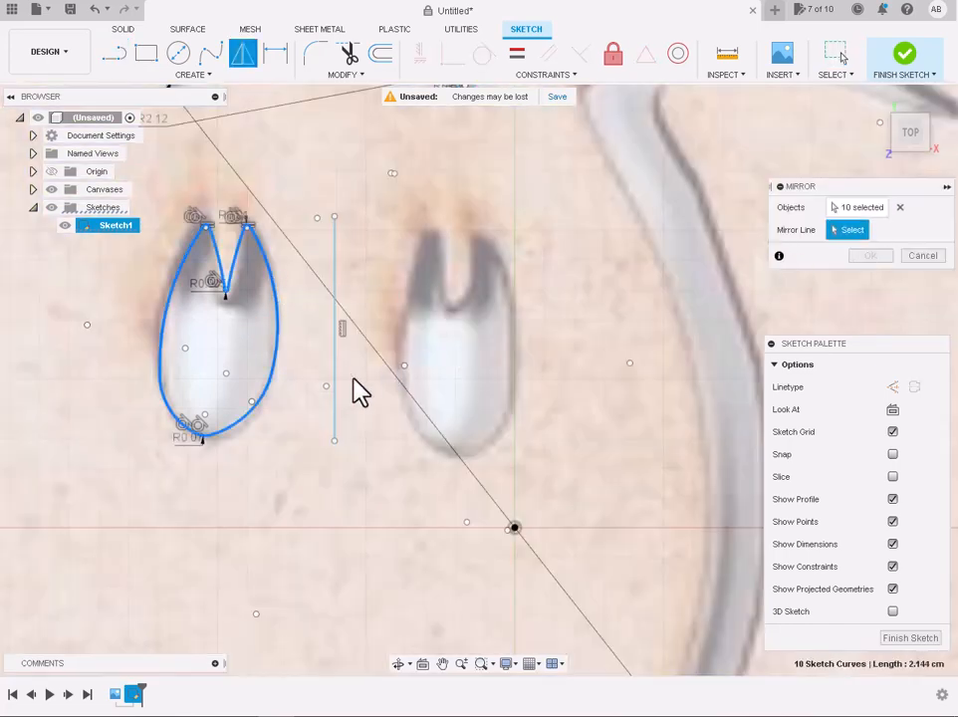
click(335, 369)
click(870, 255)
Remove the mirrored eye outline together with the vertical mirror line
click(455, 312)
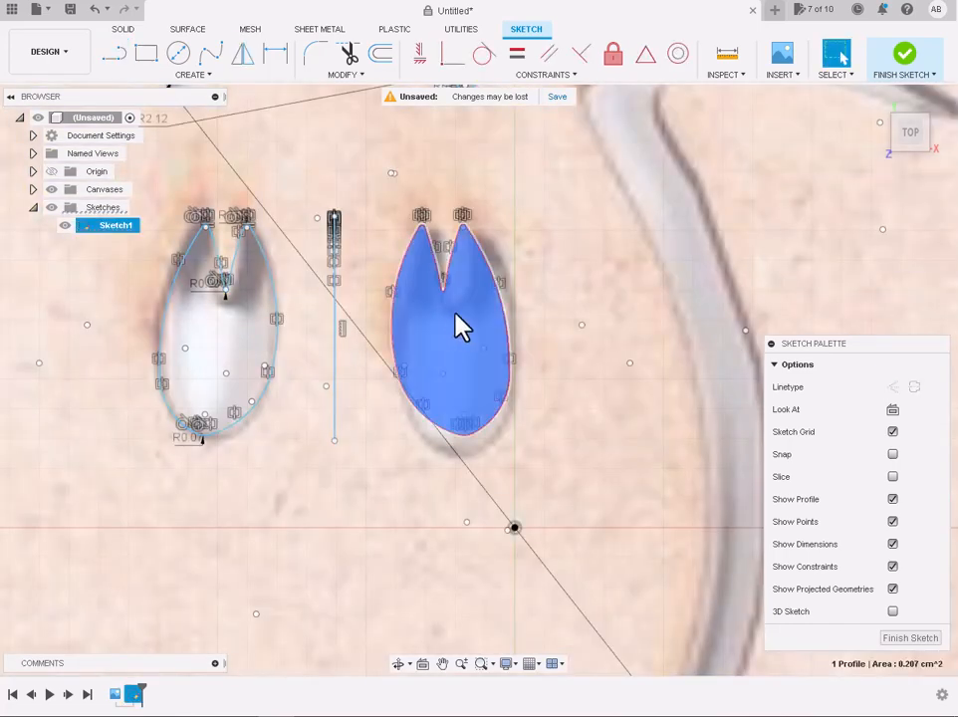
key(Escape)
click(450, 264)
double_click(454, 281)
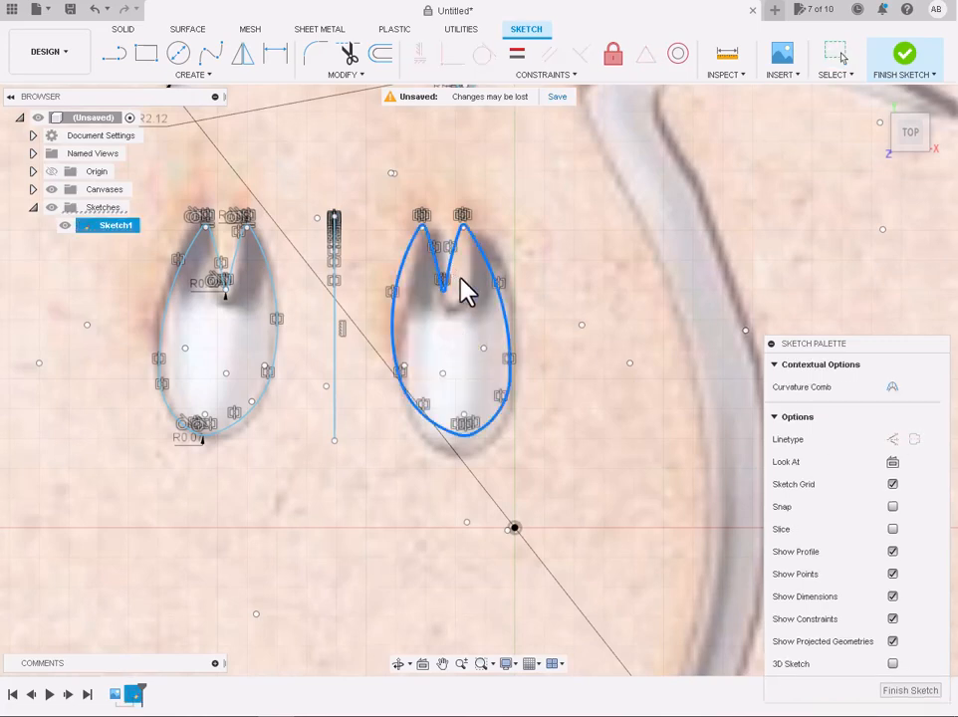
key(Delete)
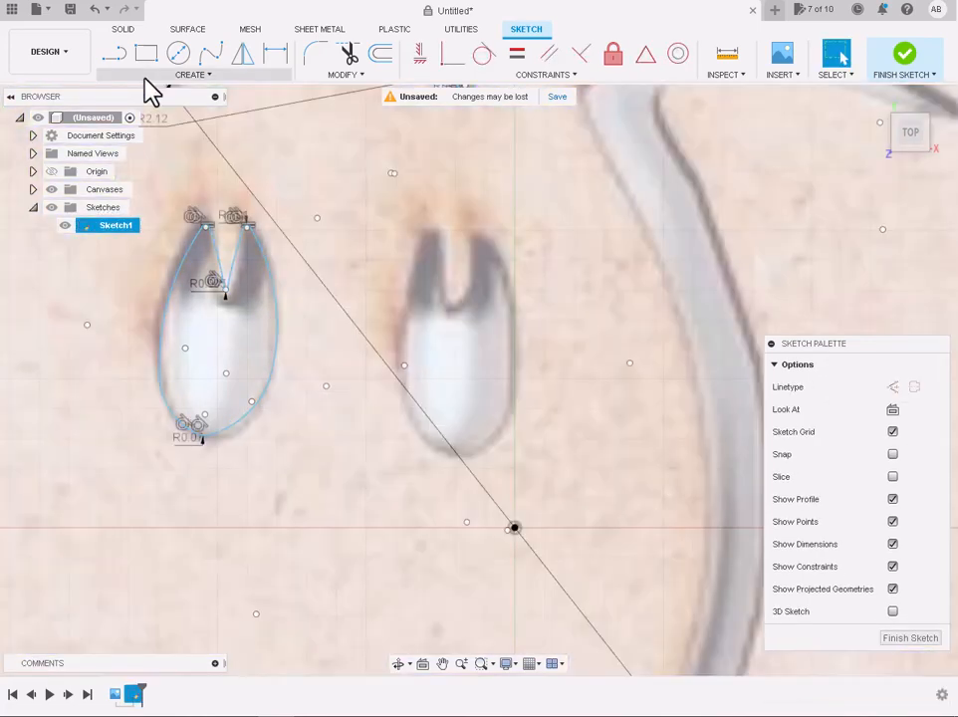
Trace the notch in the top of the right eye with two three-point arcs meeting at its lowest point
click(182, 75)
click(224, 144)
scroll(466, 262, up, 2)
click(413, 211)
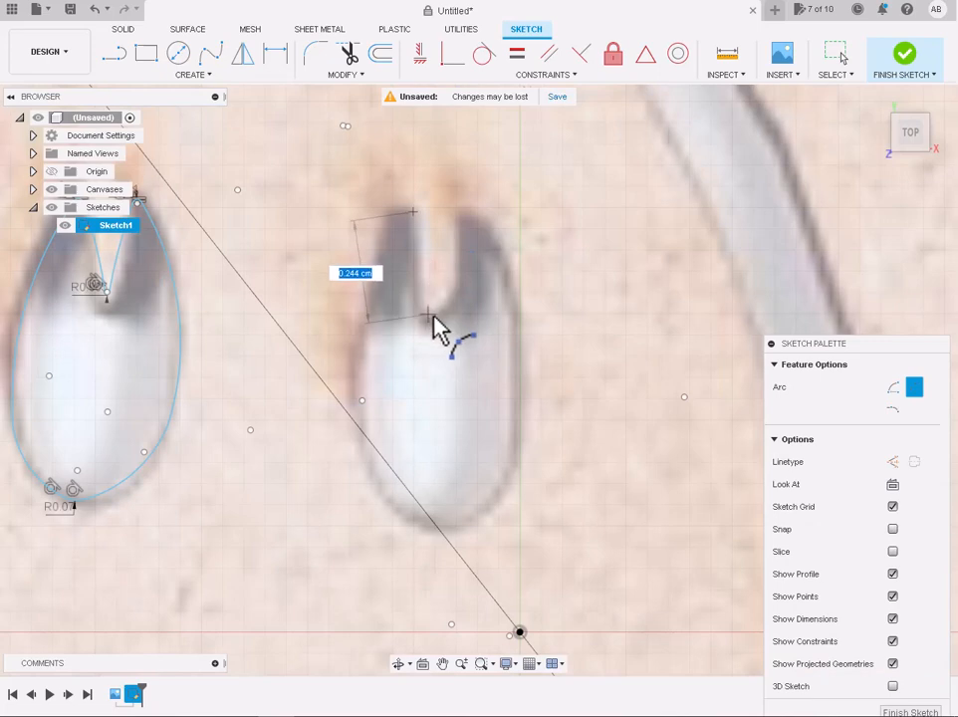
scroll(417, 269, up, 2)
click(424, 274)
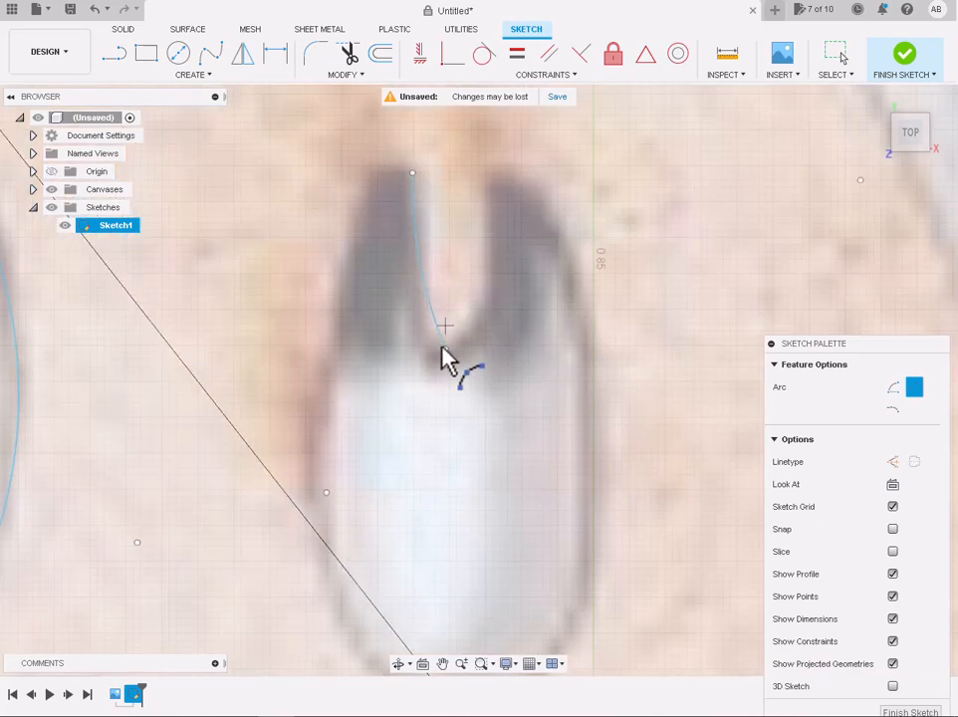
click(486, 182)
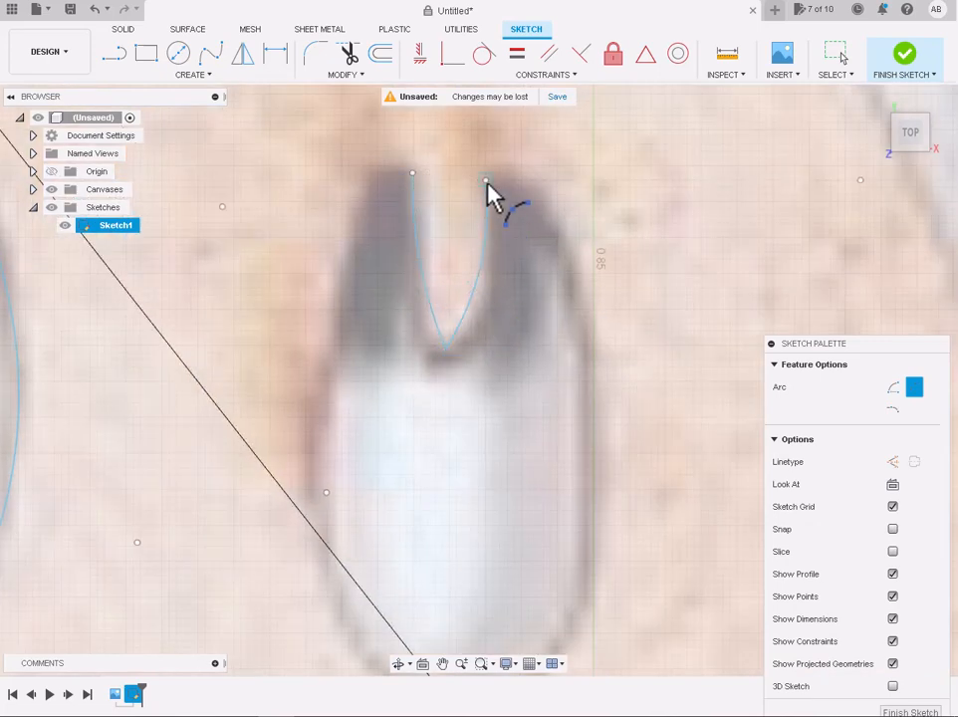
Try to trace the right eye's right side with three-point arcs running from the notch's upper tip toward the eye's lowest point
click(575, 268)
scroll(574, 268, down, 2)
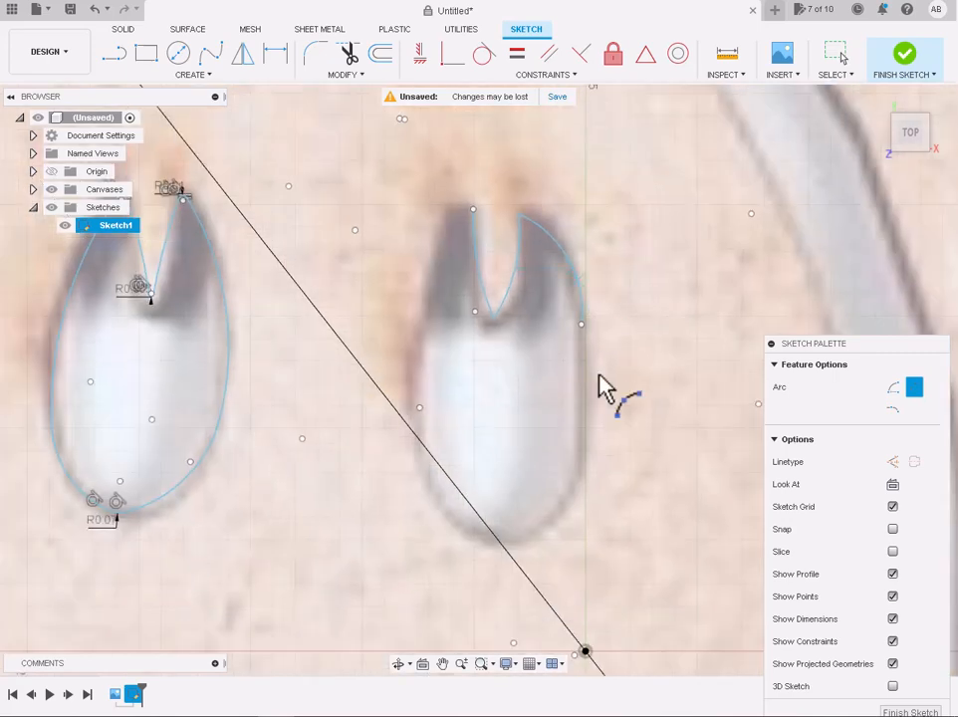
click(582, 325)
click(515, 542)
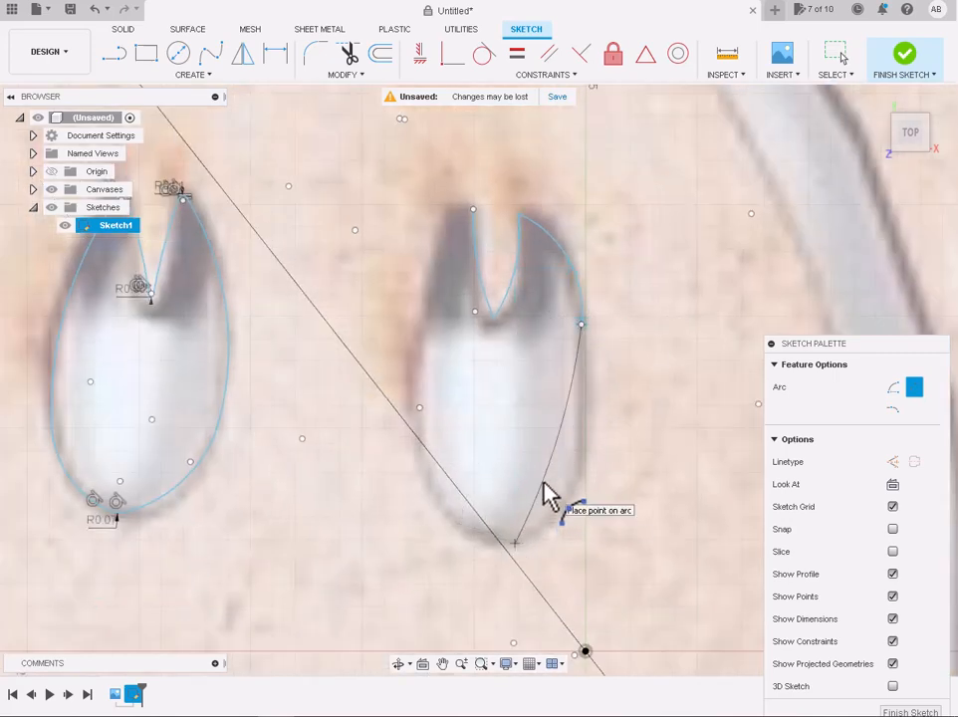
key(Escape)
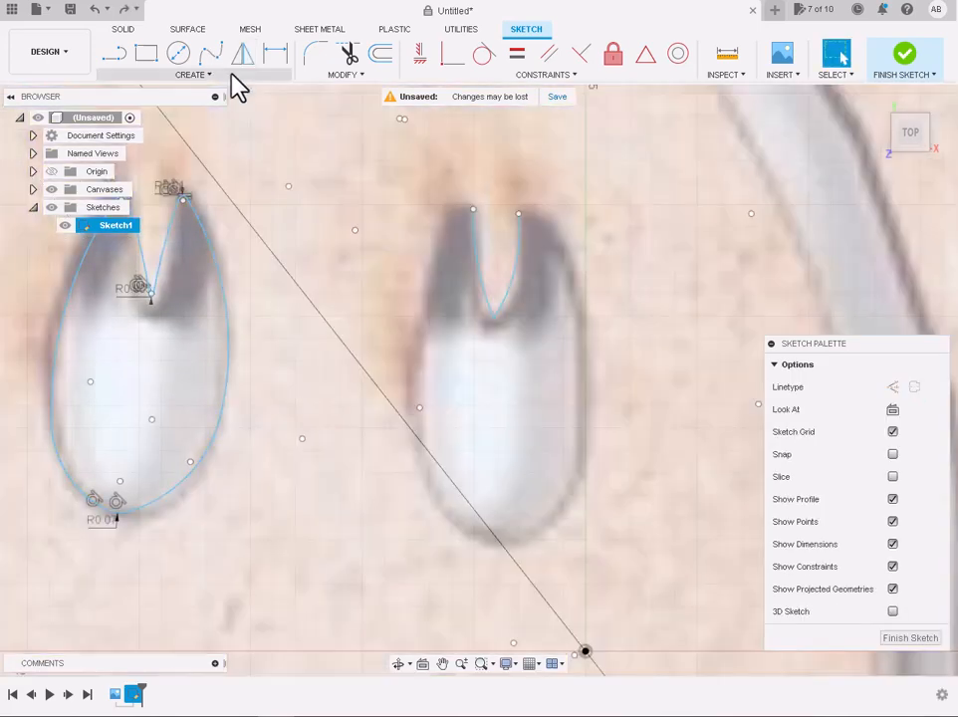
Trace the right eye's upper right shoulder with a three-point arc from the notch's right tip to the eye's right side
click(193, 74)
mouse_move(208, 141)
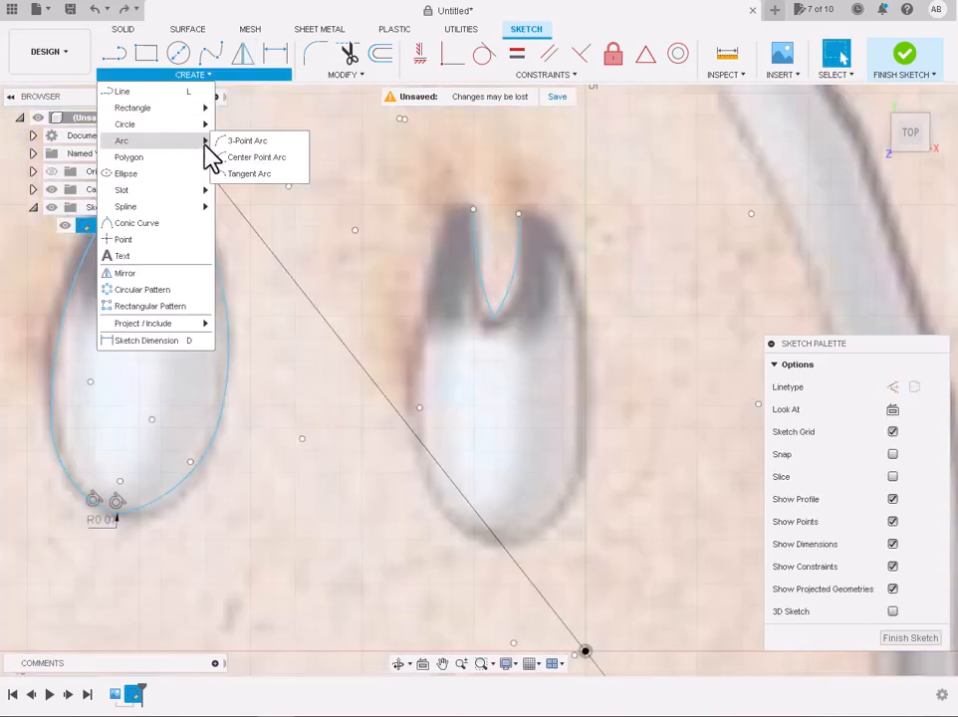
click(246, 136)
scroll(526, 217, up, 3)
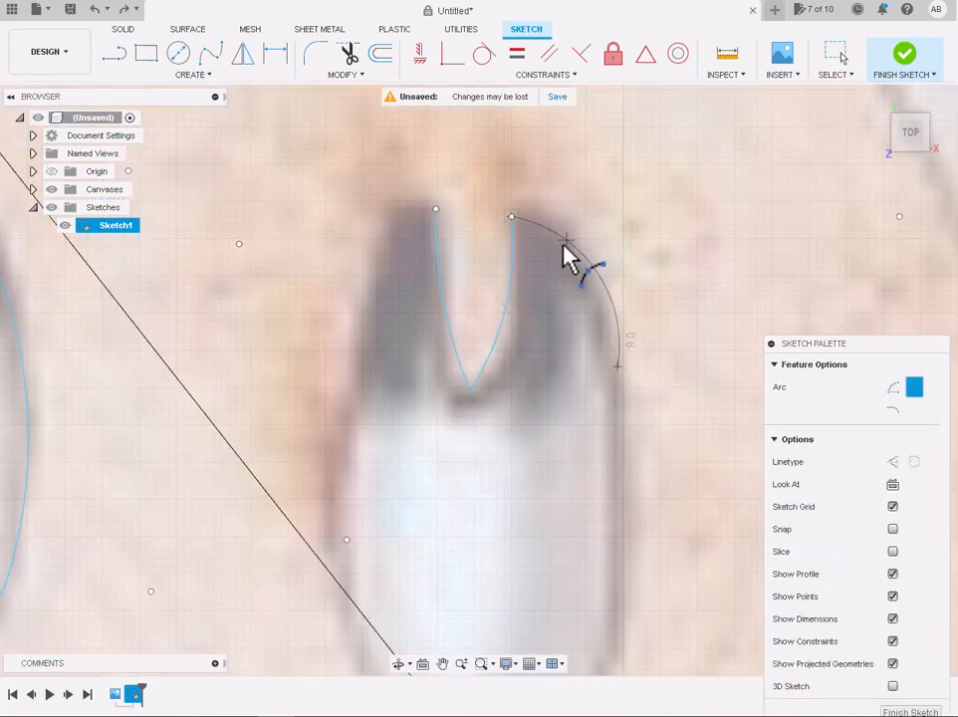
scroll(631, 381, down, 2)
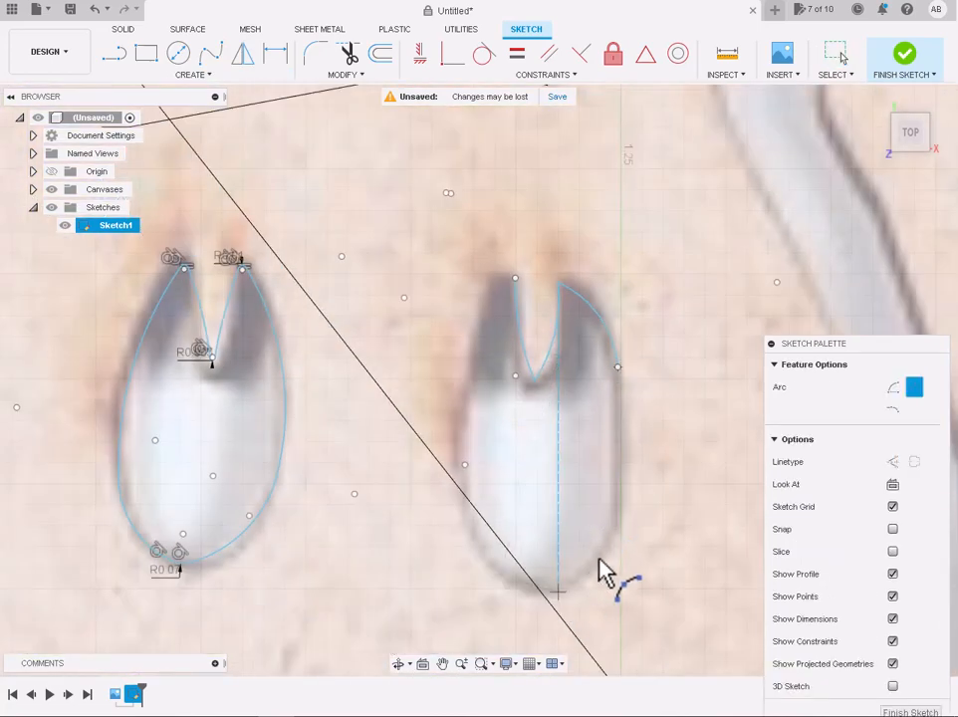
key(Escape)
Continue the right eye's right side downward from the shoulder arc with a nearly straight three-point arc
click(193, 75)
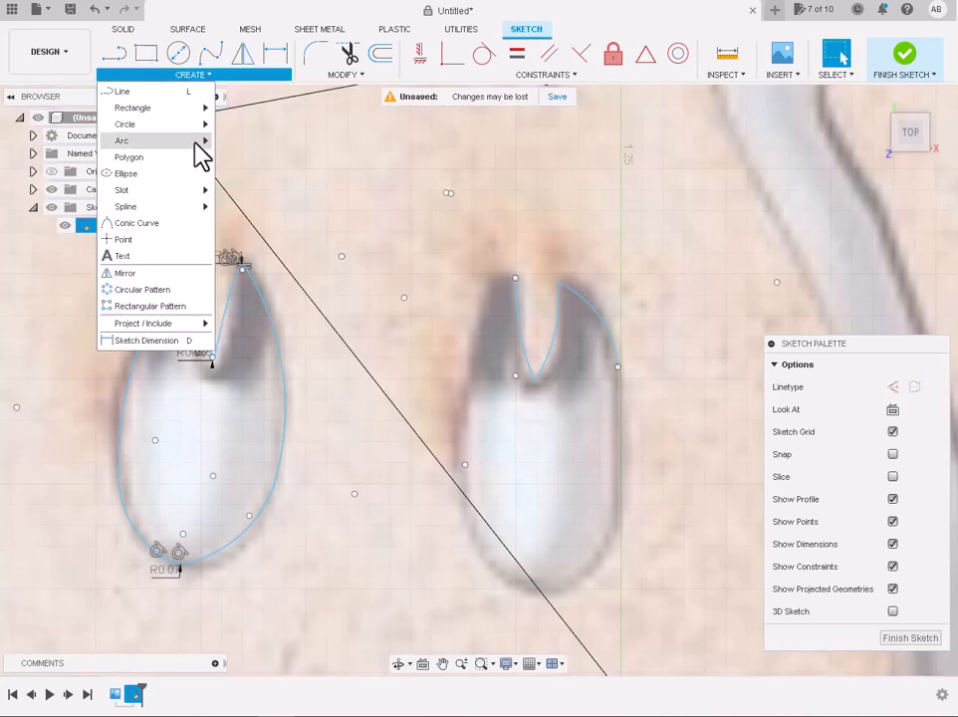
mouse_move(203, 139)
click(246, 136)
click(619, 525)
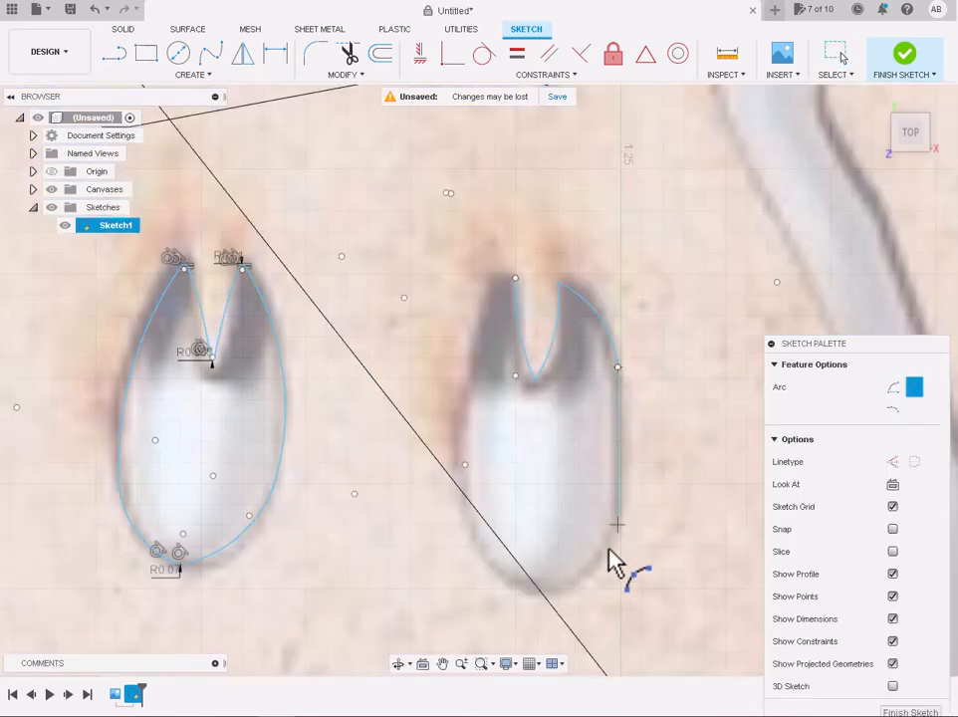
scroll(615, 560, up, 3)
scroll(637, 427, down, 2)
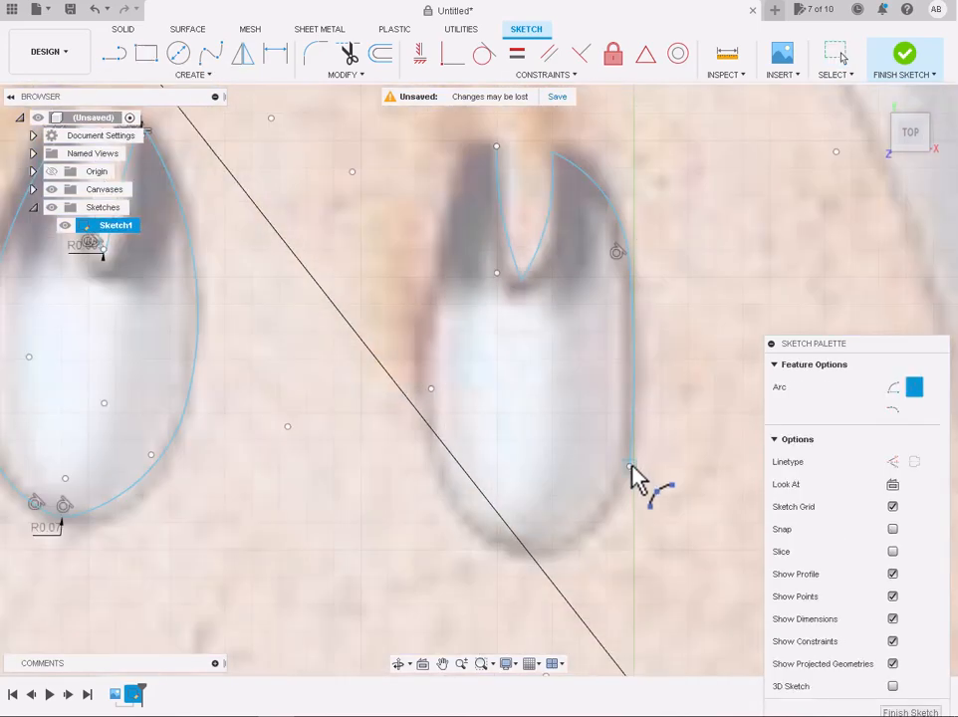
Trace the right eye's rounded bottom with two three-point arcs meeting at its lowest point
click(538, 554)
click(591, 536)
click(538, 554)
click(440, 466)
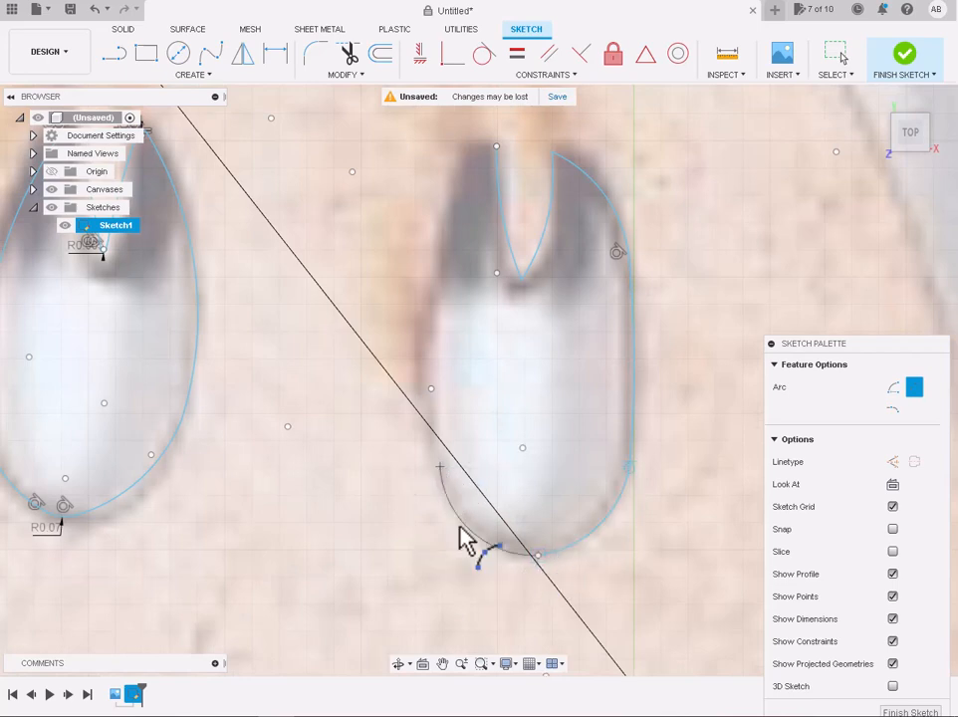
click(460, 530)
Trace the lower part of the right eye's left side with a three-point arc rising from the bottom curve
click(439, 466)
click(431, 301)
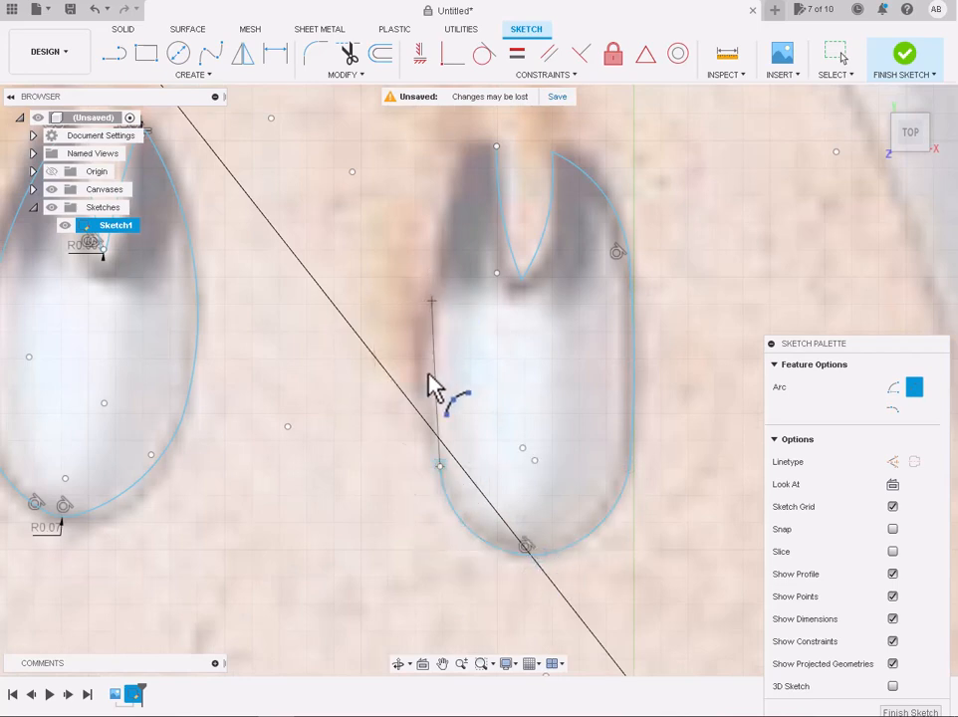
scroll(425, 384, up, 3)
click(438, 386)
scroll(438, 386, down, 4)
scroll(453, 179, up, 2)
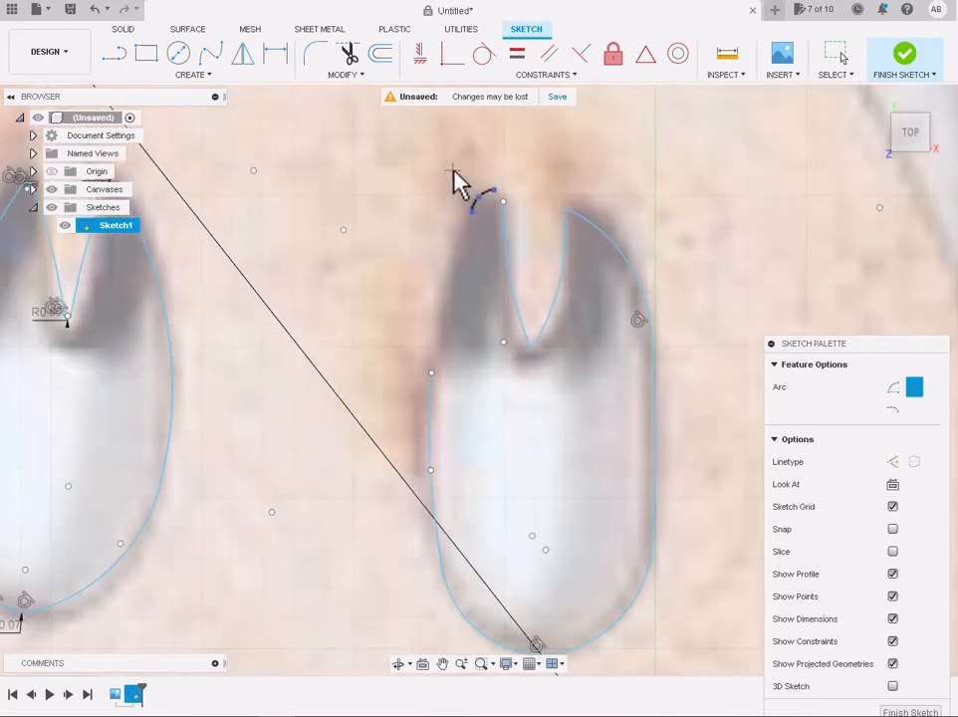
scroll(453, 179, up, 2)
click(503, 201)
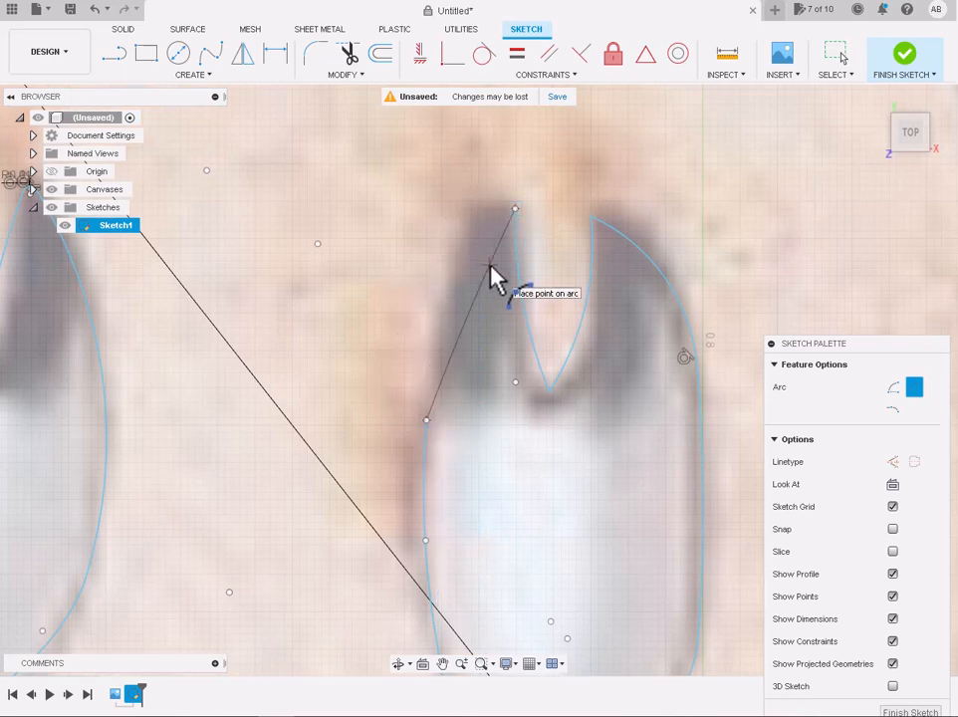
key(Escape)
Trace the right eye's upper left shoulder with a three-point arc from the notch's left tip to the eye's left side
scroll(496, 215, up, 1)
click(192, 75)
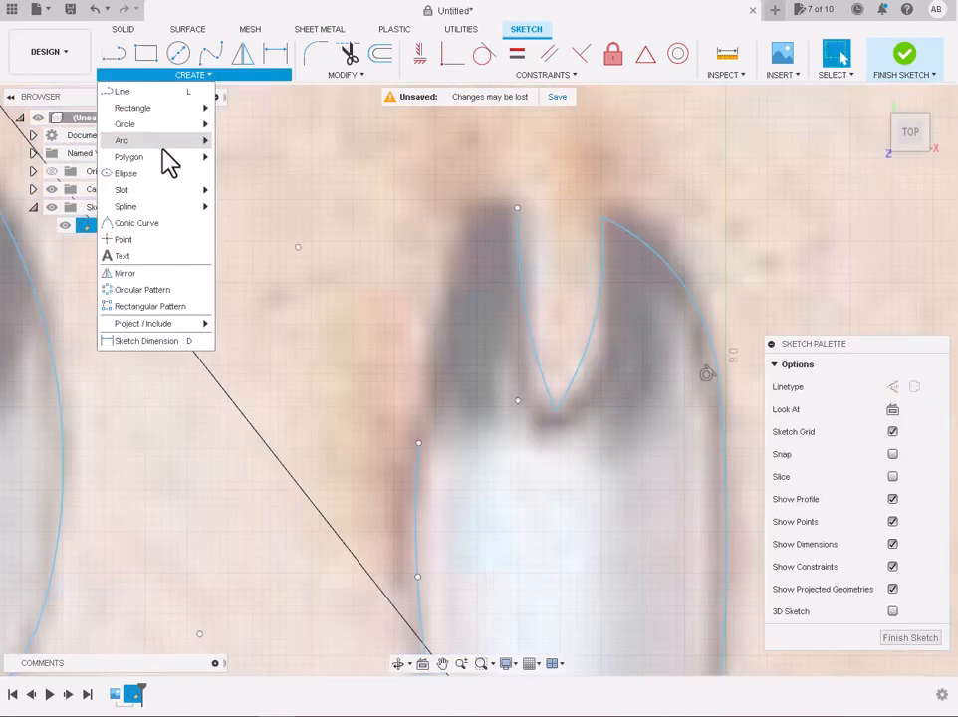
mouse_move(162, 146)
click(251, 159)
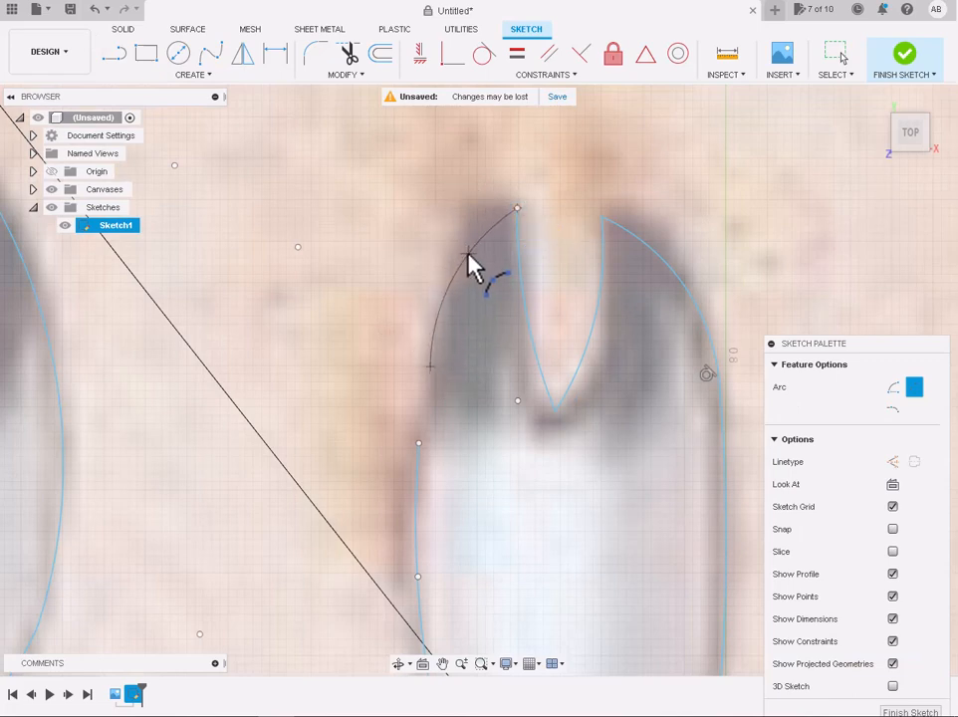
click(468, 252)
click(430, 367)
key(Escape)
scroll(424, 423, down, 3)
scroll(442, 430, up, 3)
click(315, 53)
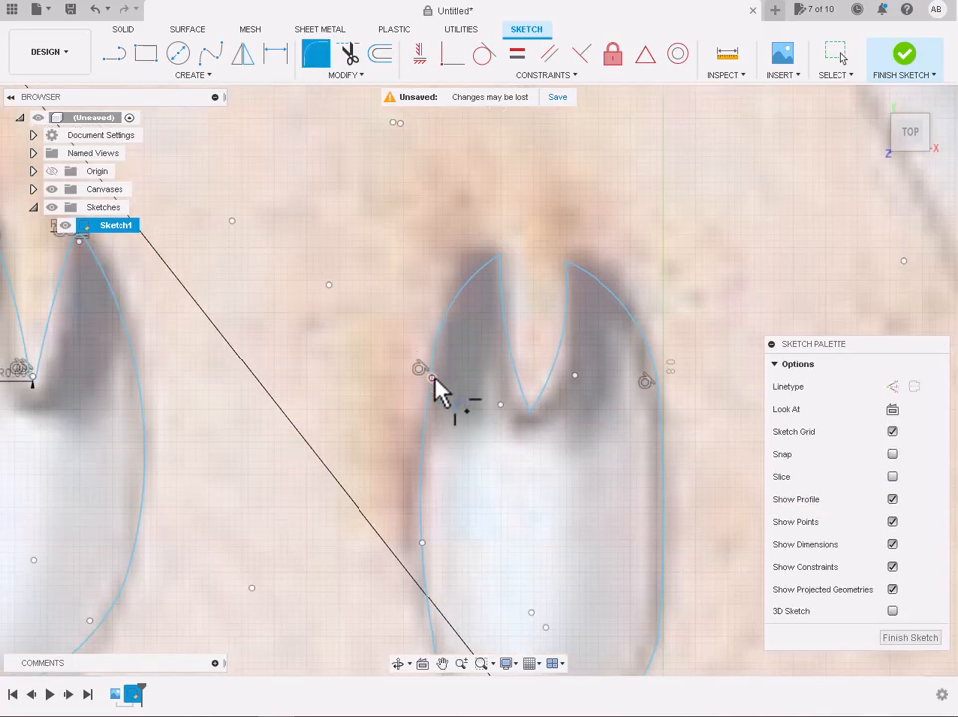
scroll(444, 388, up, 2)
key(Escape)
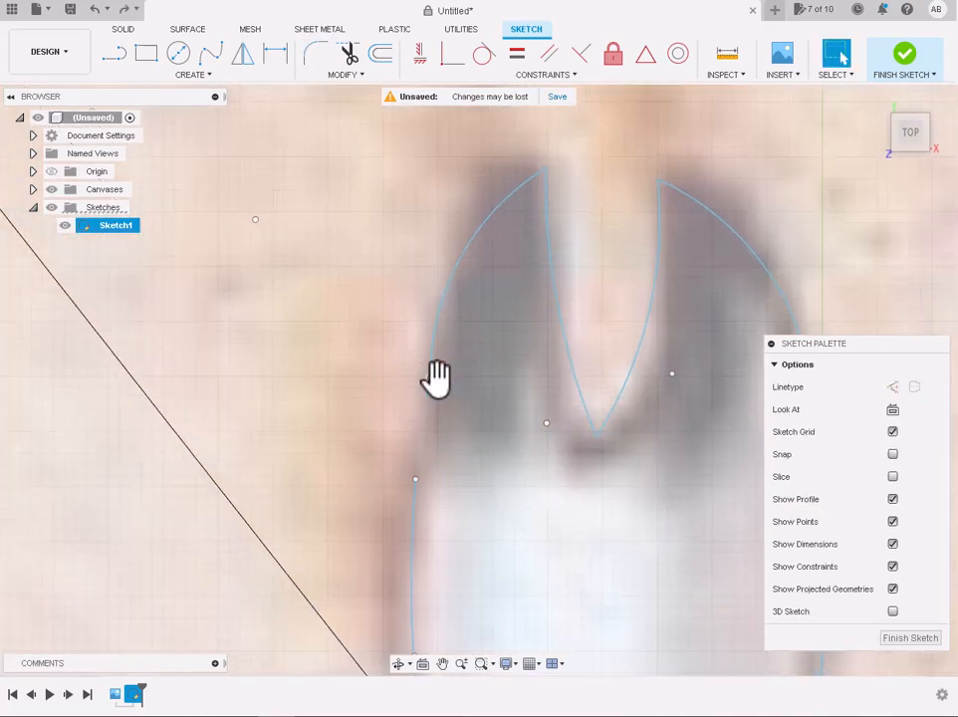
Replace the right eye's left side arc with one three-point arc joining the upper left shoulder to the bottom curve
scroll(435, 398, down, 4)
scroll(444, 537, up, 1)
scroll(448, 588, up, 1)
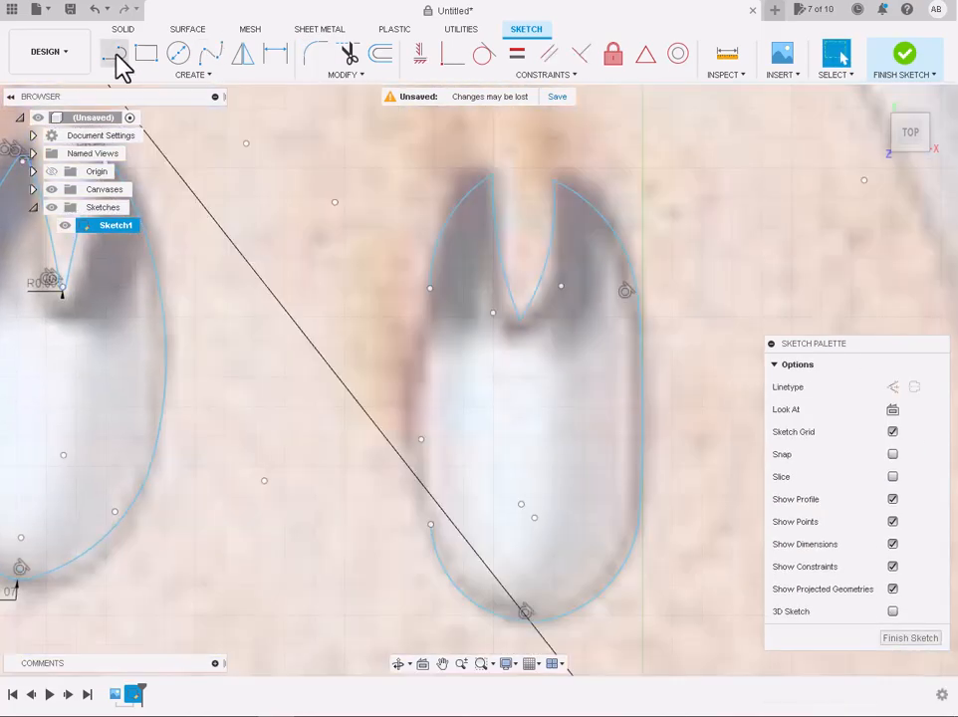
click(194, 75)
mouse_move(125, 137)
click(234, 141)
click(430, 289)
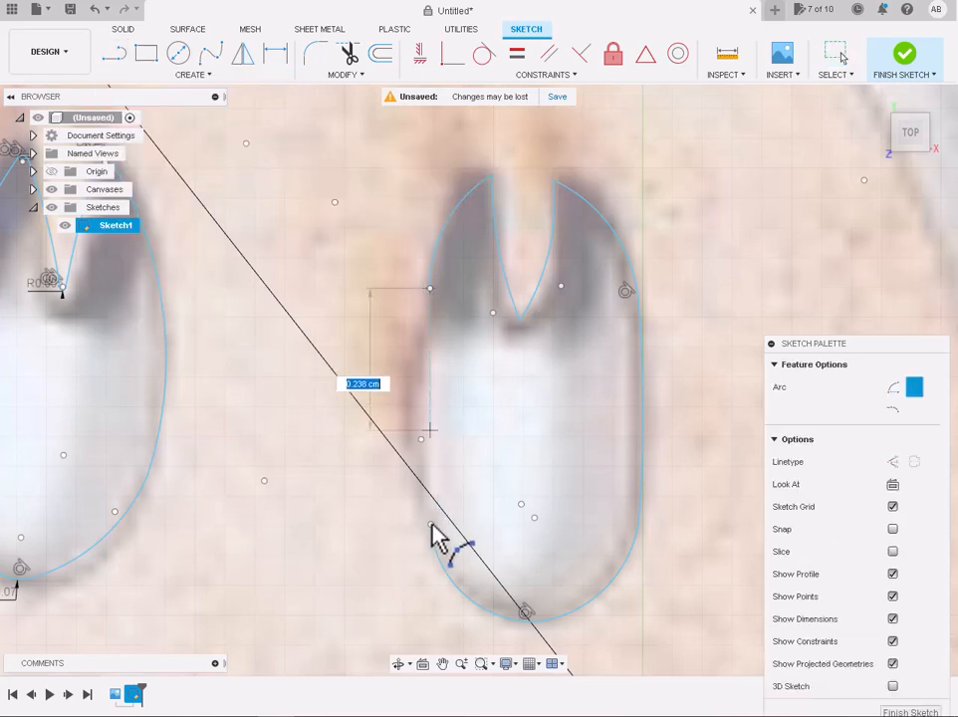
click(430, 524)
scroll(418, 423, up, 2)
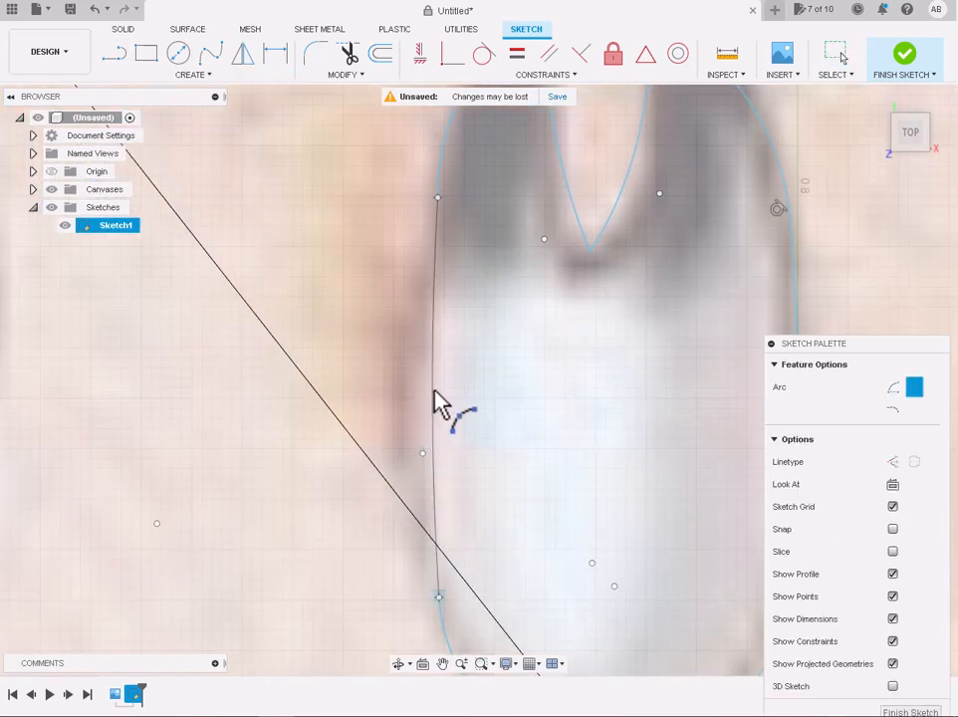
scroll(435, 392, down, 4)
scroll(567, 142, up, 2)
Try to fillet the right eye's two upper tips and the notch's lowest point with a 0.05 cm radius
click(315, 54)
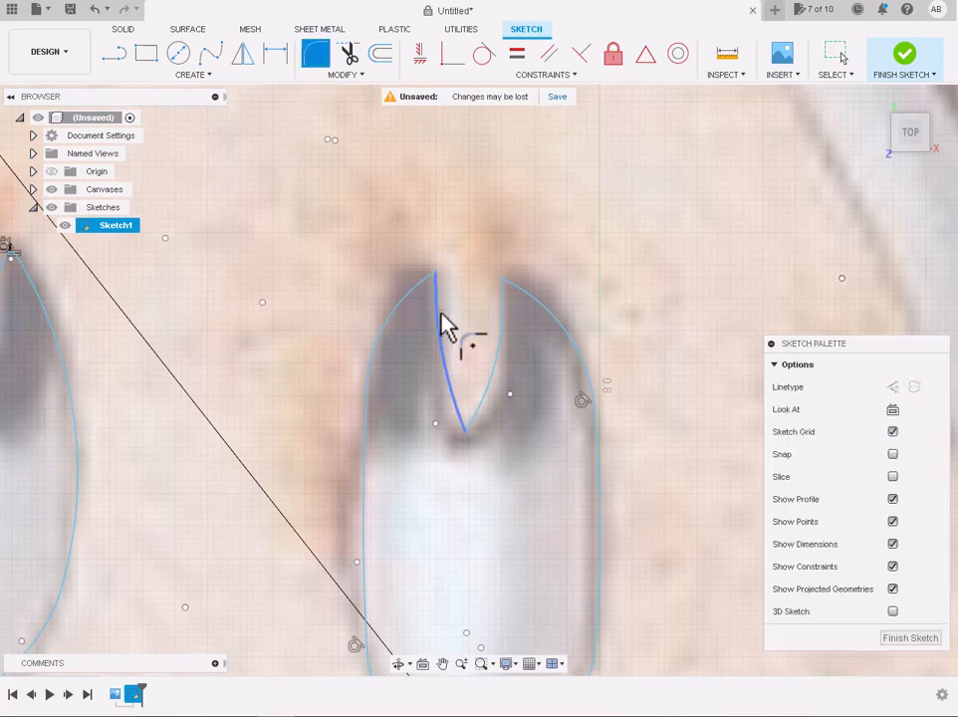
click(442, 314)
click(405, 293)
click(505, 285)
click(465, 433)
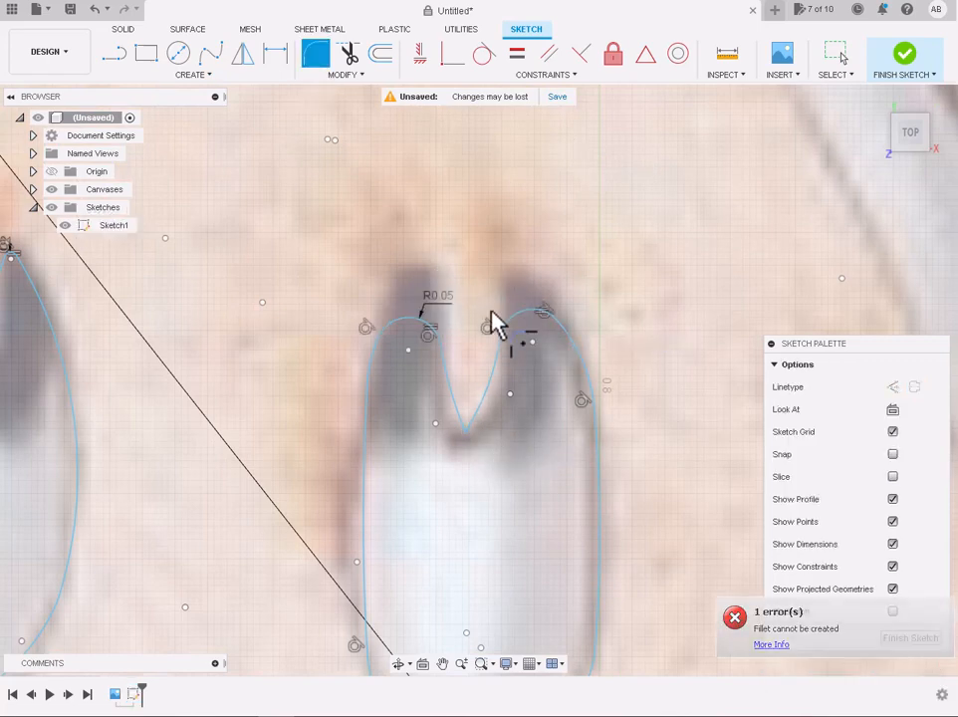
key(Escape)
key(ctrl+z)
key(ctrl+z)
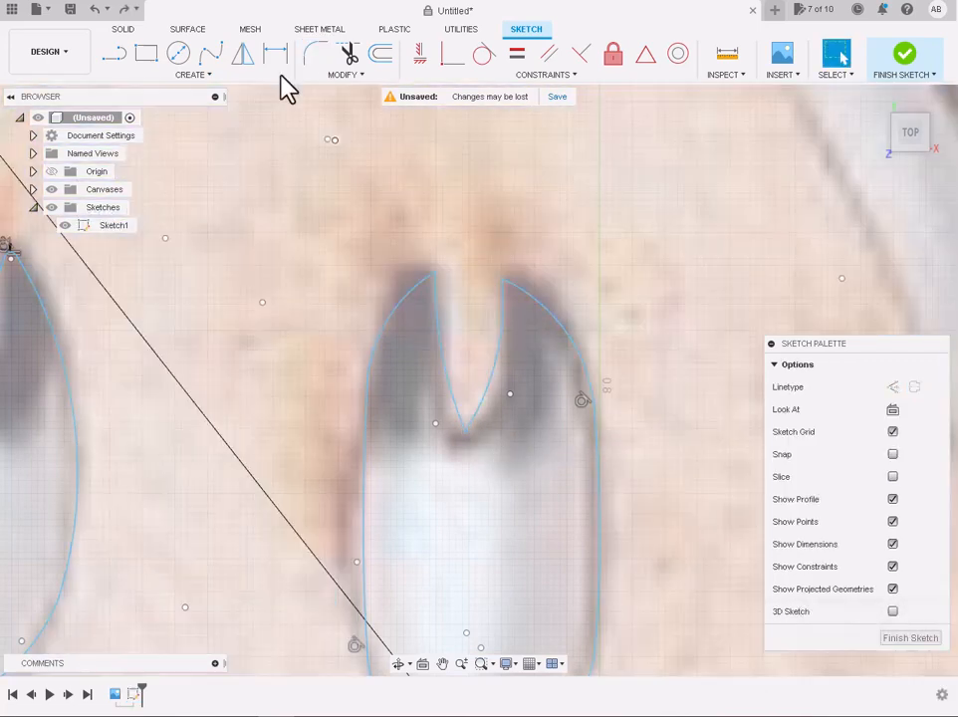
Fillet the two upper tips of the right eye with a radius of 0.01 cm
click(316, 54)
click(438, 281)
click(500, 285)
scroll(468, 319, up, 2)
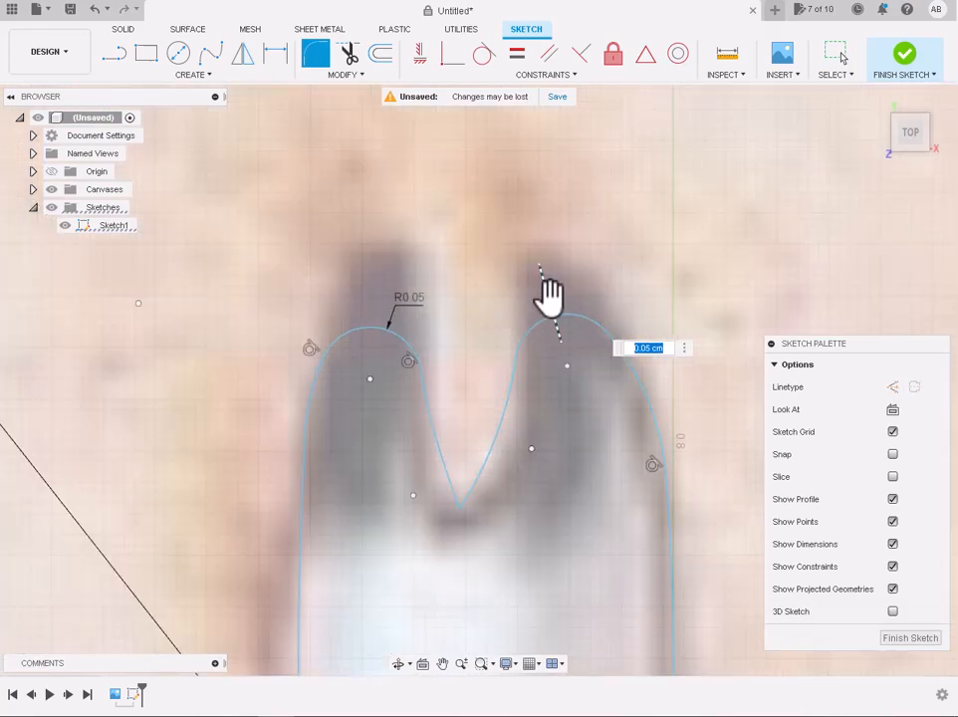
drag(549, 294, 540, 257)
scroll(541, 247, down, 2)
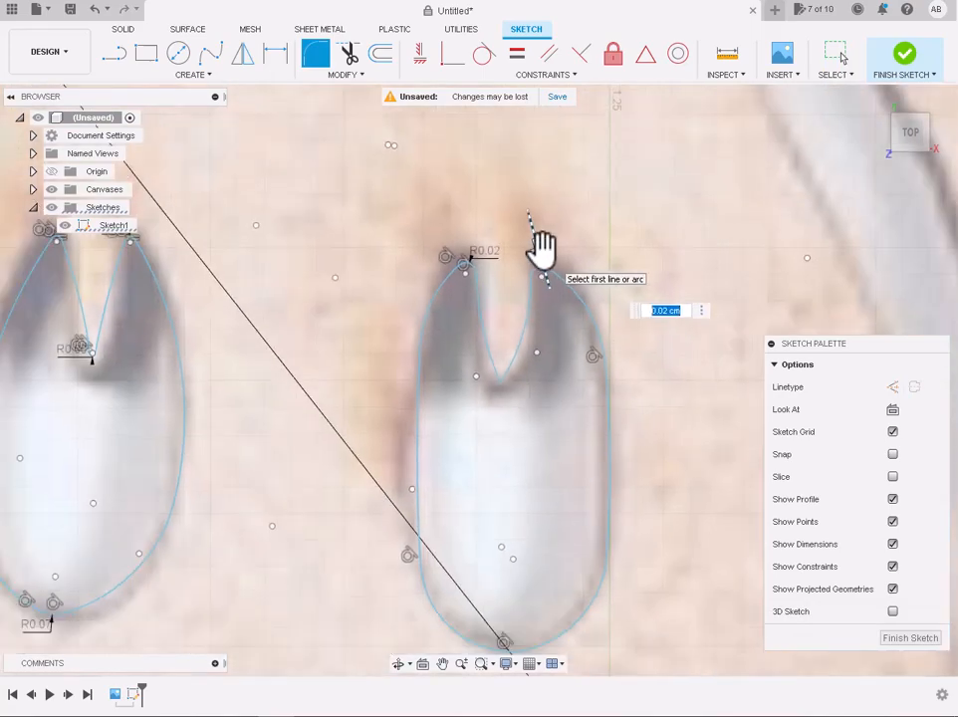
scroll(540, 242, down, 2)
scroll(178, 228, up, 5)
scroll(179, 228, down, 5)
scroll(693, 243, up, 3)
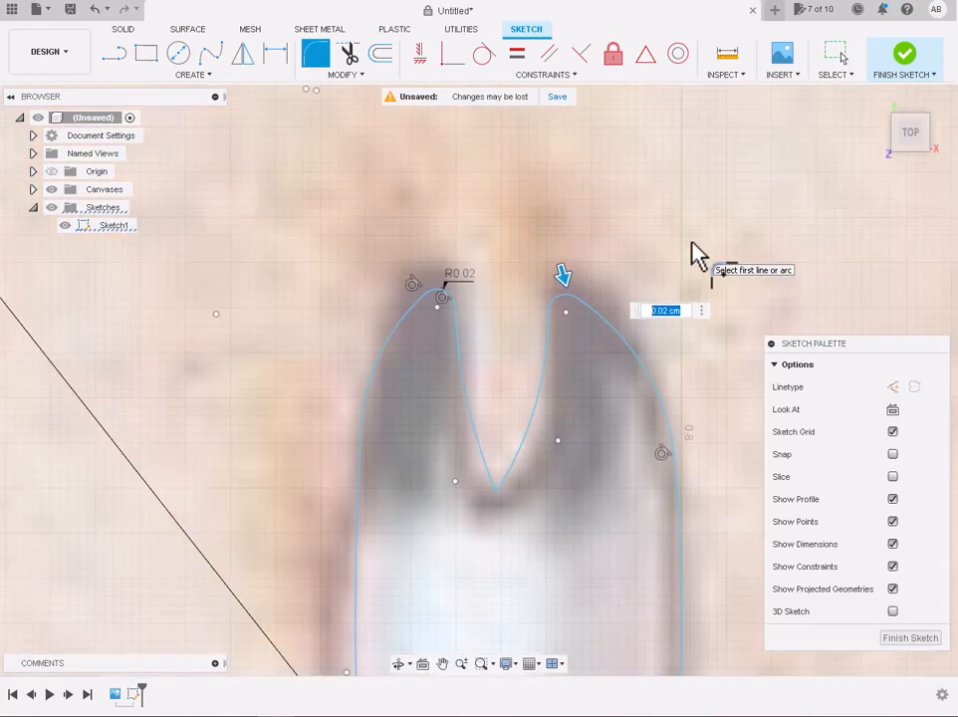
key(Return)
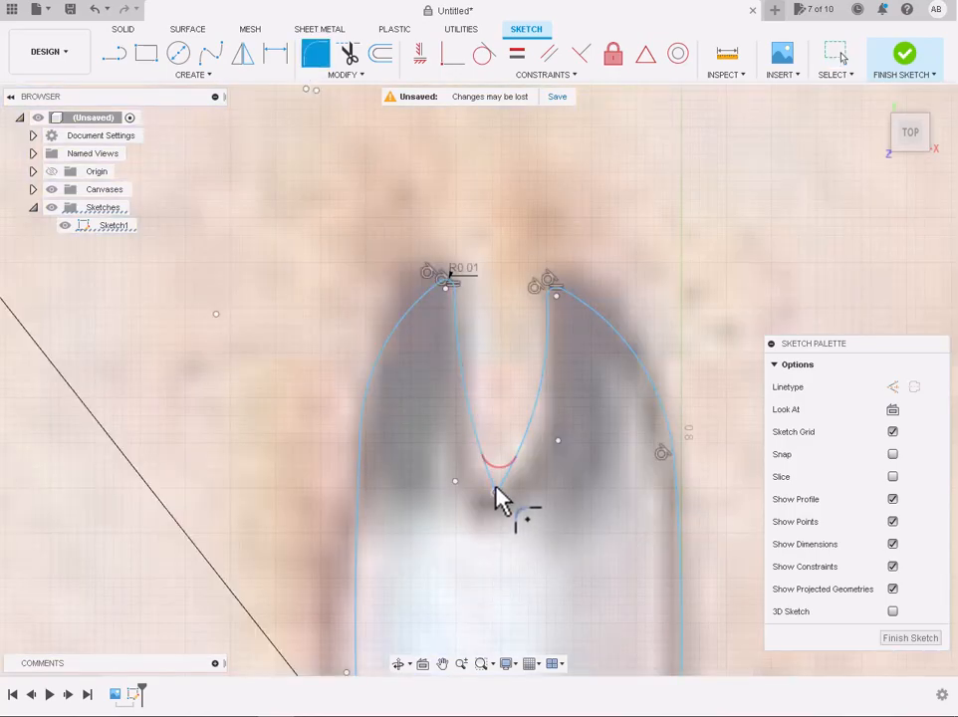
Round the lowest point of the right eye's notch with a small fillet
click(497, 488)
key(Return)
scroll(374, 626, down, 10)
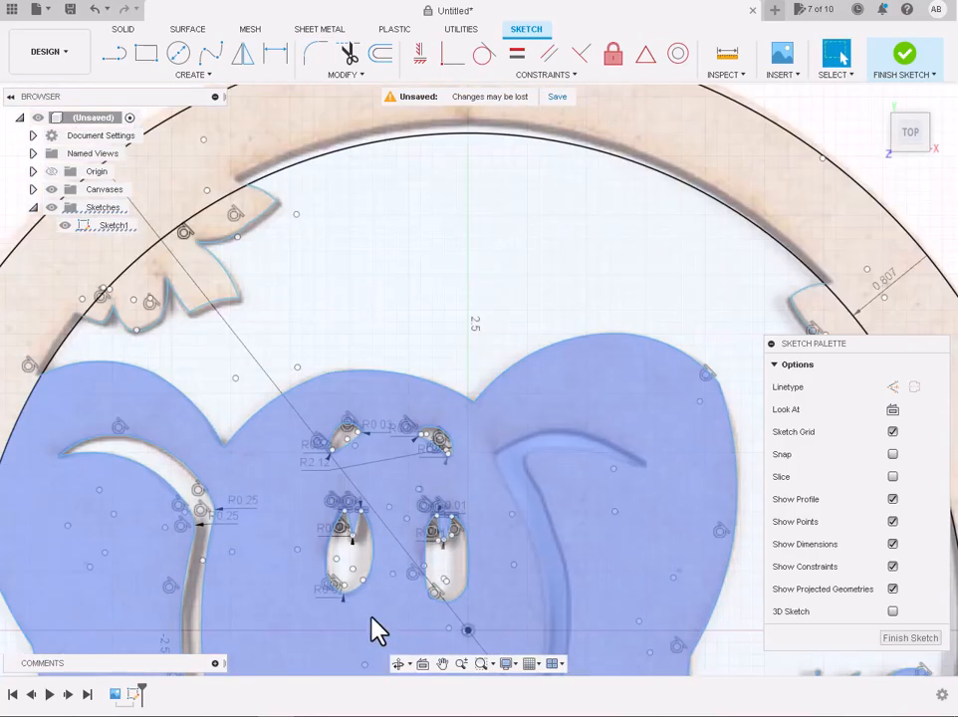
Trace the small rounded tip of the right ear's fold groove with a three-point arc
scroll(376, 616, up, 8)
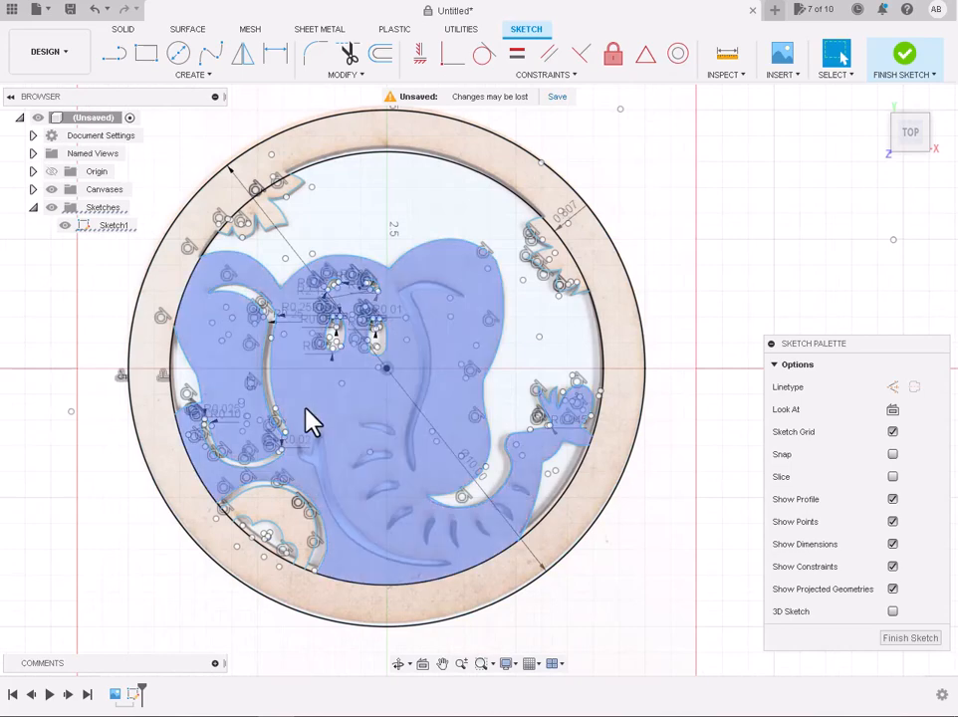
scroll(310, 423, up, 5)
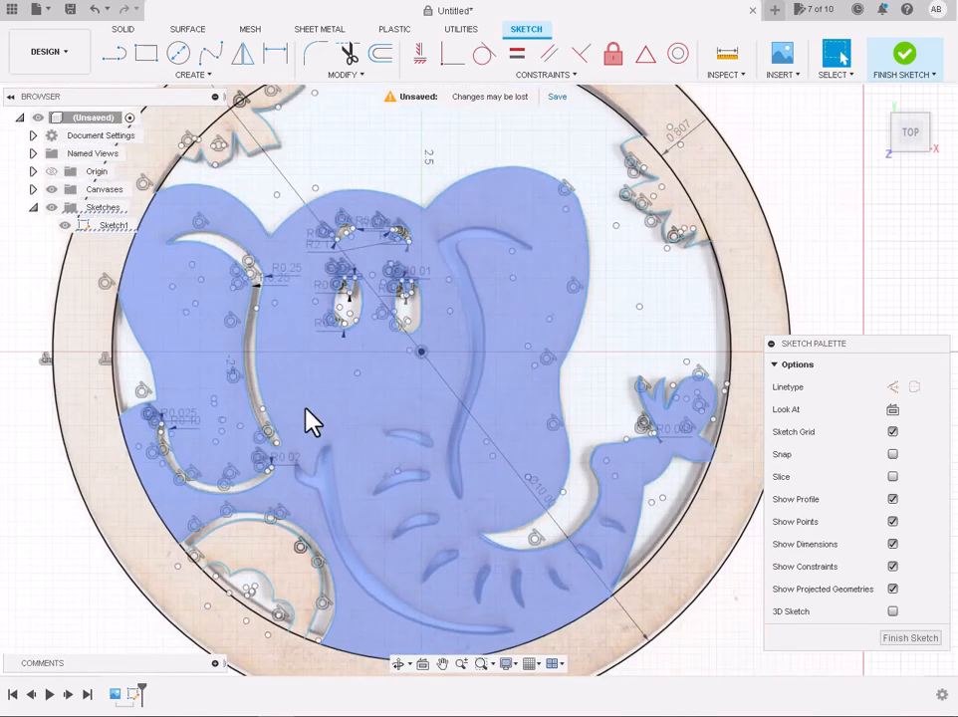
scroll(557, 224, up, 6)
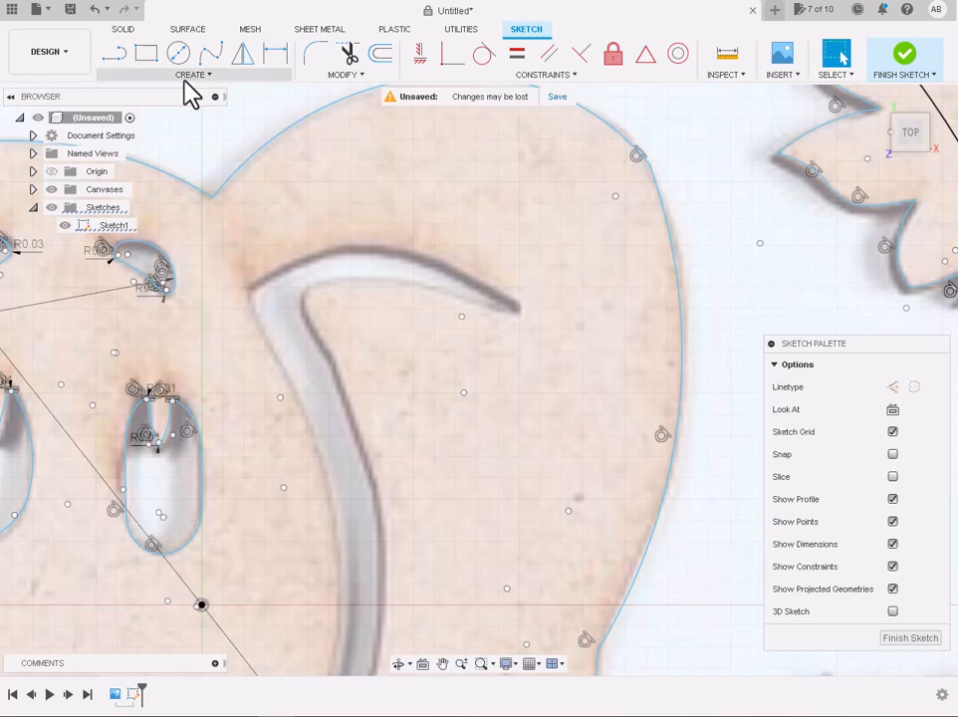
click(192, 75)
mouse_move(121, 136)
click(239, 140)
scroll(427, 297, up, 3)
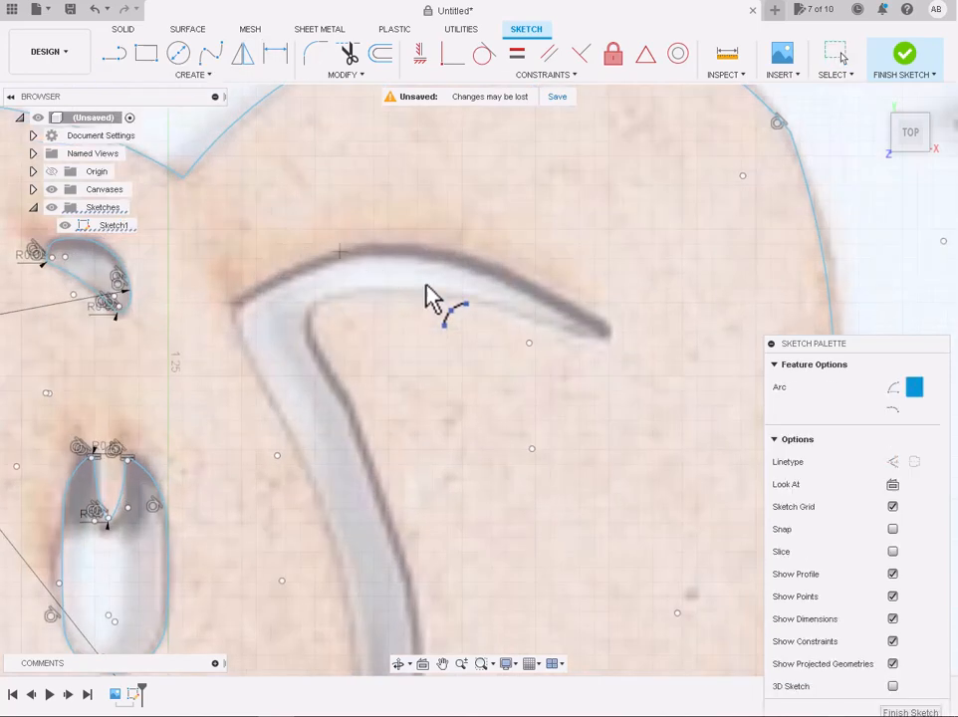
scroll(601, 323, up, 3)
click(602, 322)
click(596, 345)
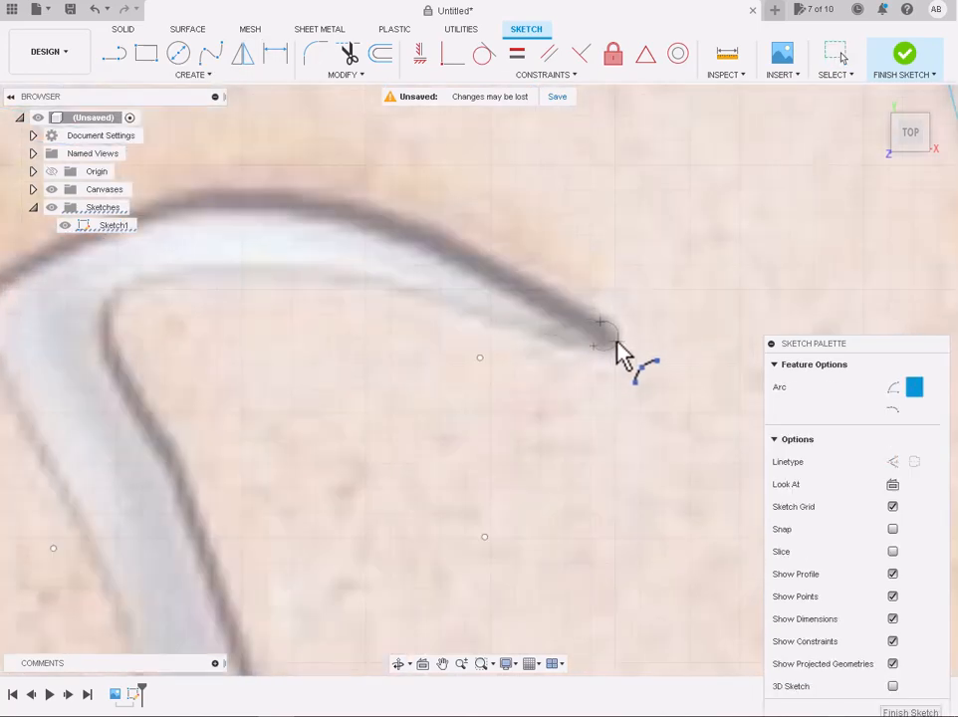
scroll(618, 342, up, 4)
Trace the ear groove's upper edge with two three-point arcs to its left corner, and its underside from the tip around the inner bend
scroll(597, 329, down, 5)
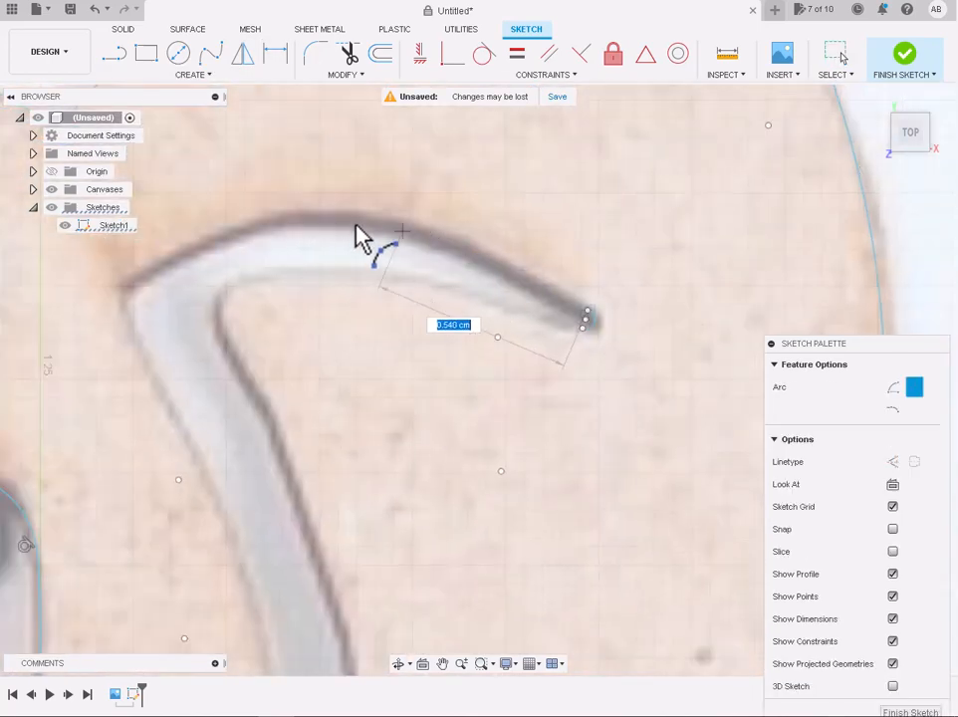
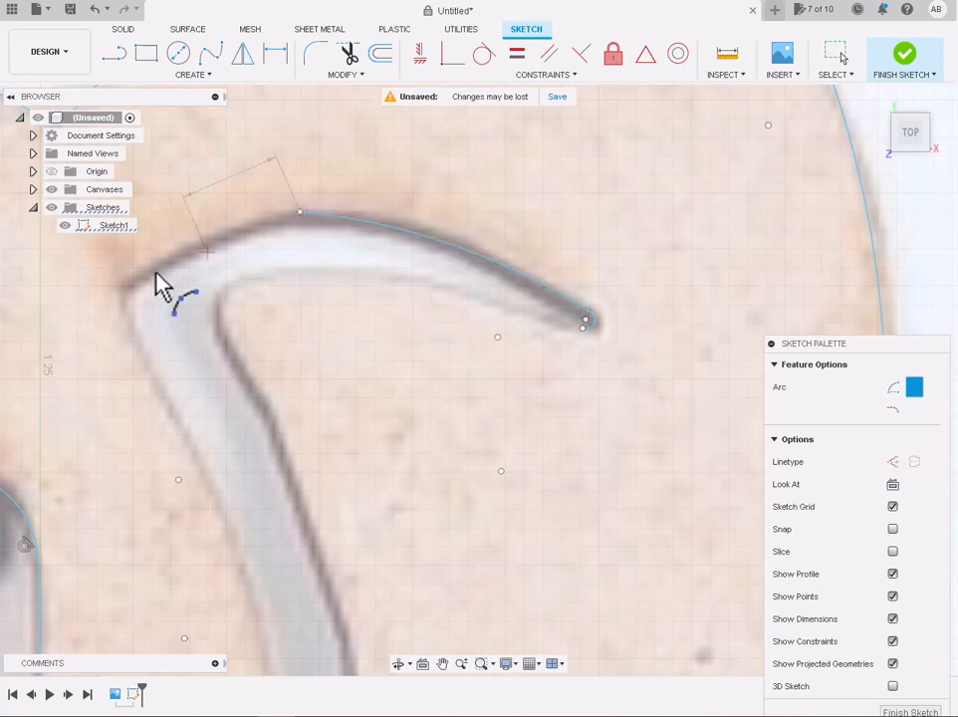
click(114, 292)
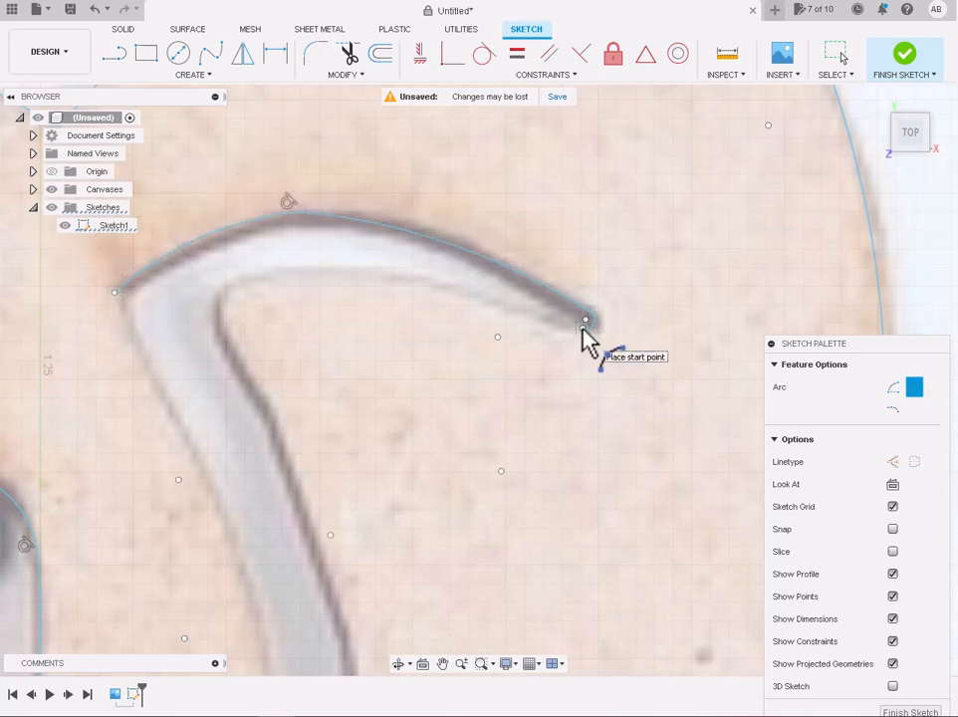
click(585, 321)
click(228, 291)
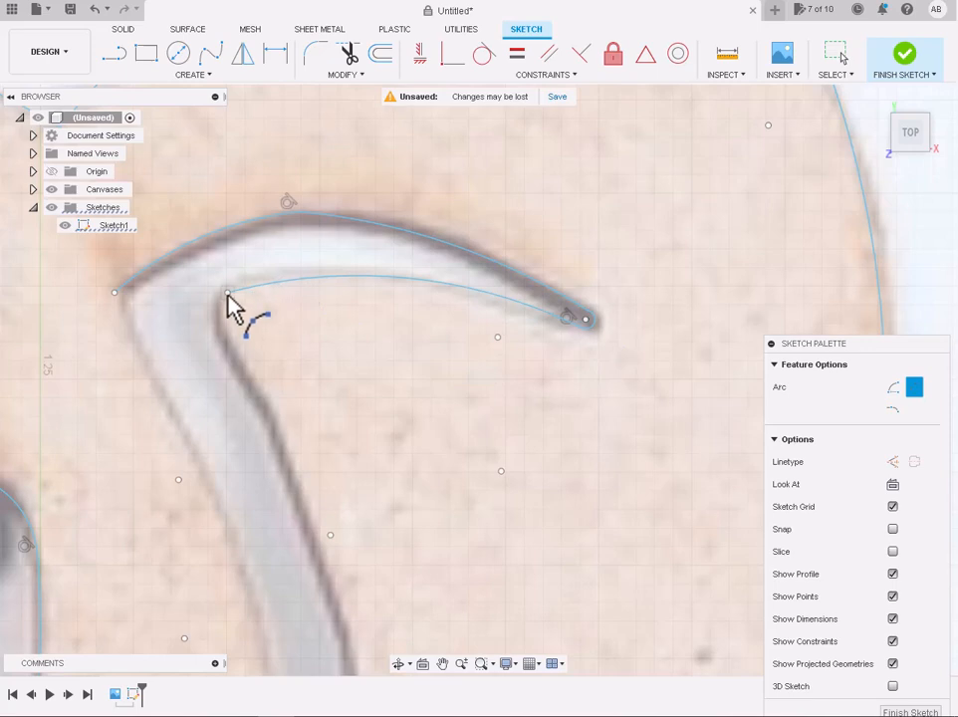
click(221, 336)
scroll(260, 438, down, 5)
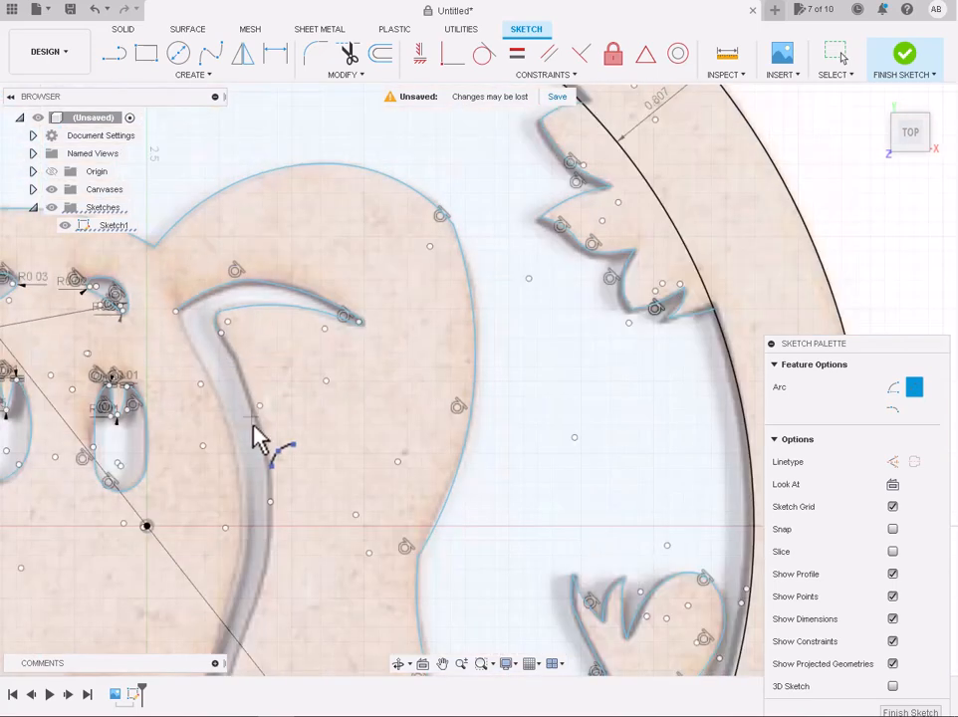
Trace the short inner bend of the right ear's fold groove with a three-point arc starting at the underside's end
scroll(203, 274, up, 3)
key(Escape)
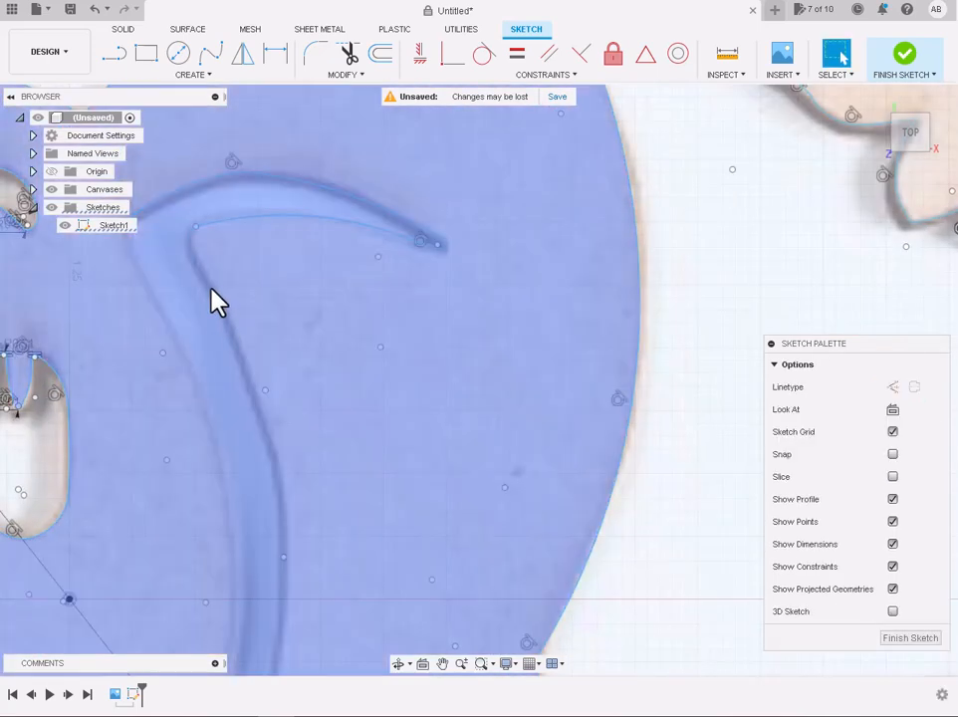
scroll(213, 259, up, 3)
click(191, 75)
mouse_move(122, 139)
click(235, 158)
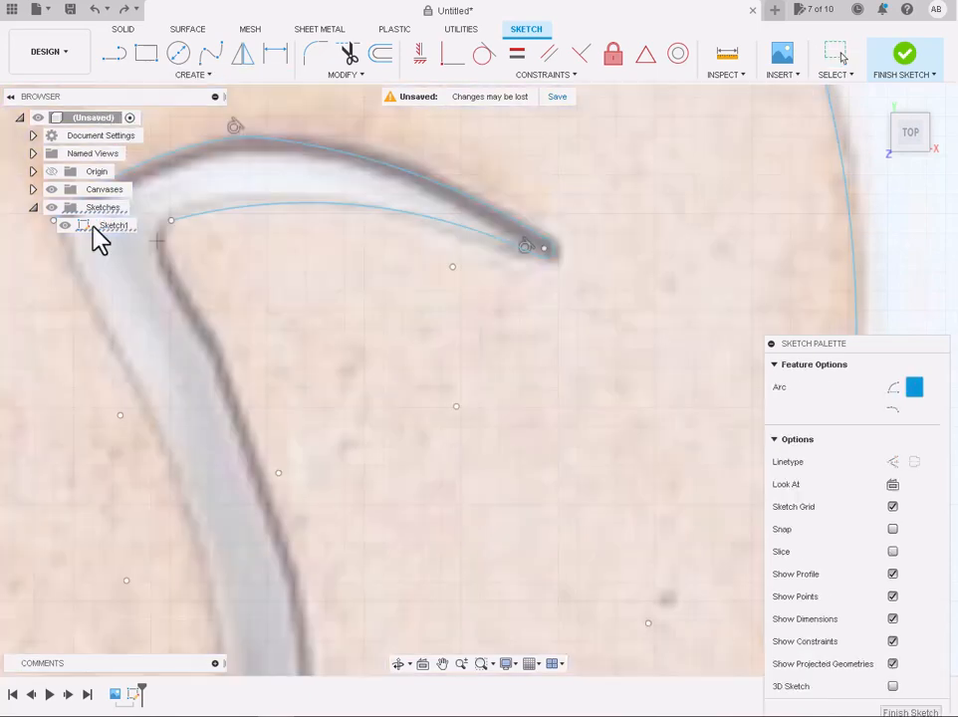
scroll(149, 259, up, 2)
click(180, 272)
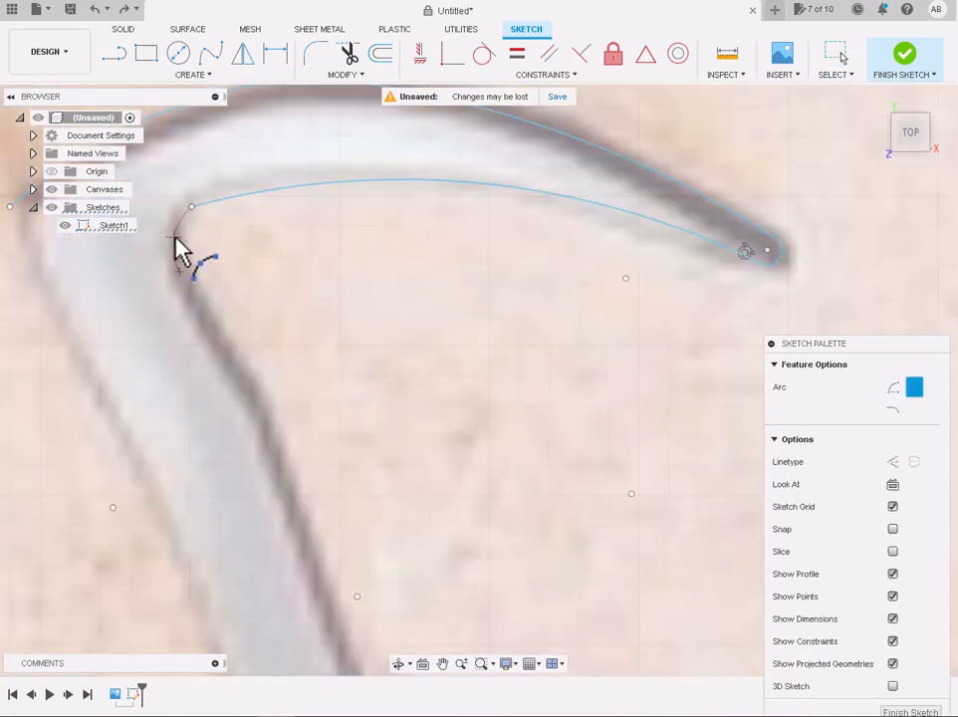
scroll(184, 289, down, 2)
Continue the ear groove's right edge from the inner bend down to just above the horizontal axis with three-point arcs
scroll(182, 286, up, 2)
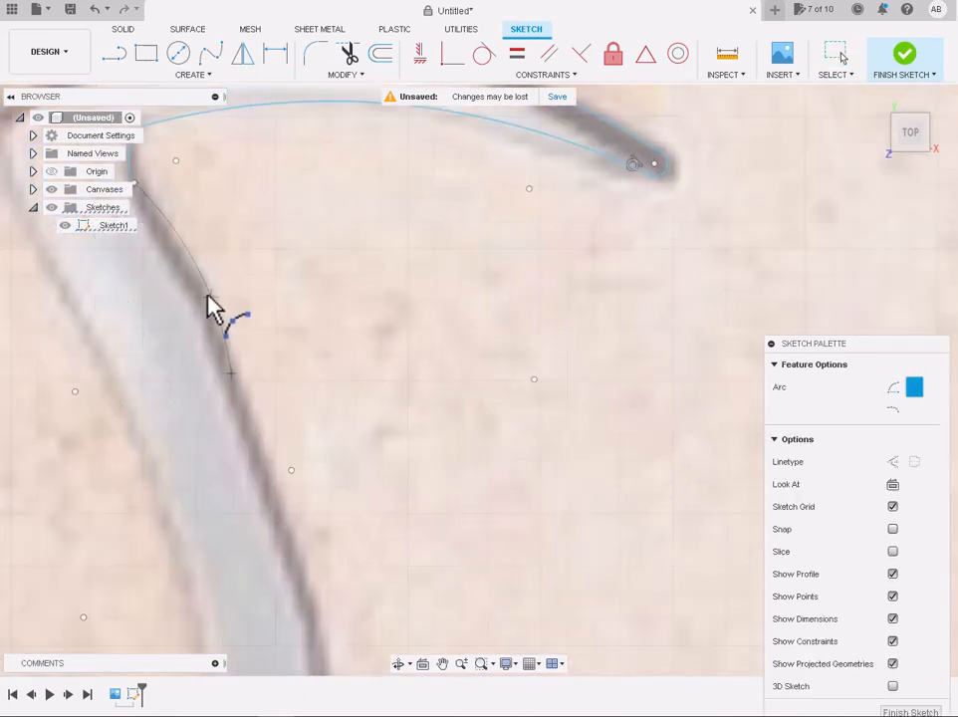
scroll(229, 373, down, 3)
scroll(181, 166, up, 3)
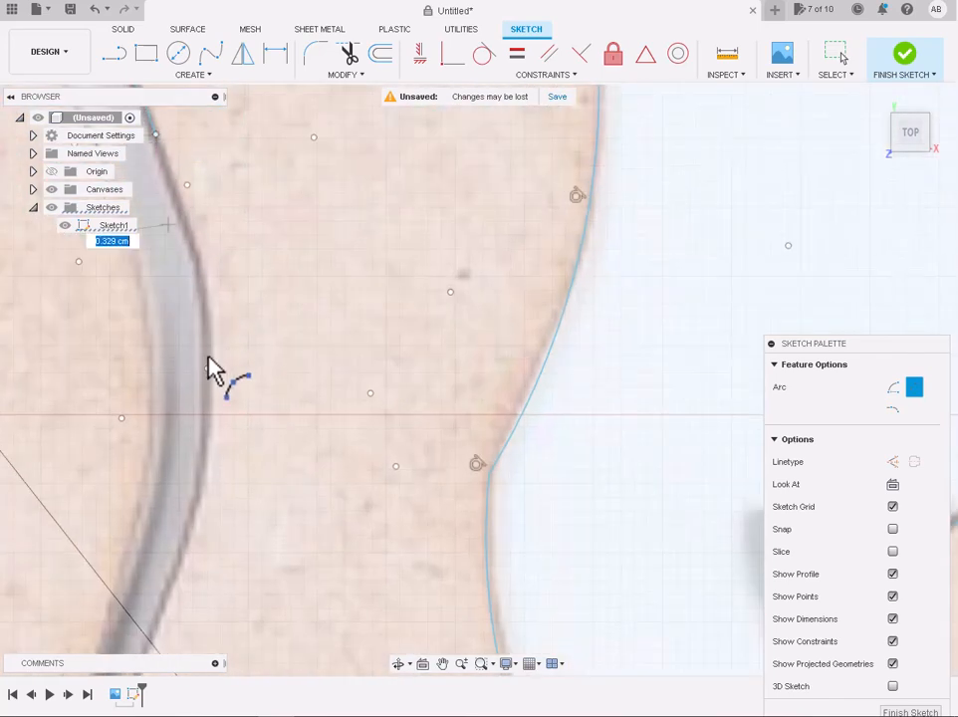
scroll(203, 262, down, 3)
scroll(219, 274, up, 3)
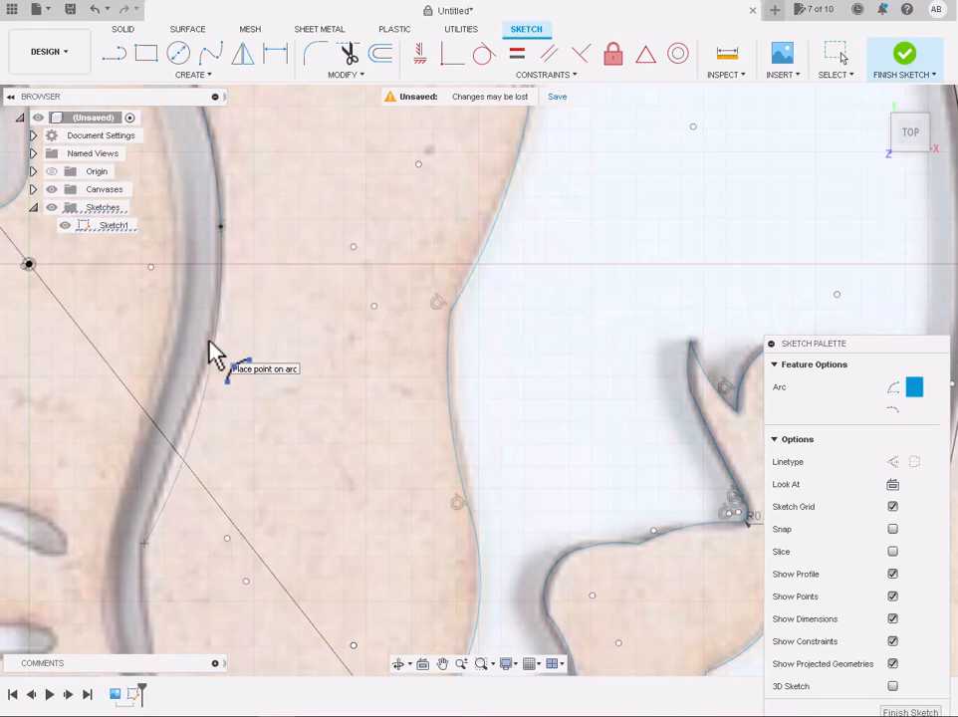
Trace the ear groove's right edge from just above the horizontal axis down its lower bend with two three-point arcs
key(Escape)
click(191, 75)
mouse_move(122, 137)
click(241, 140)
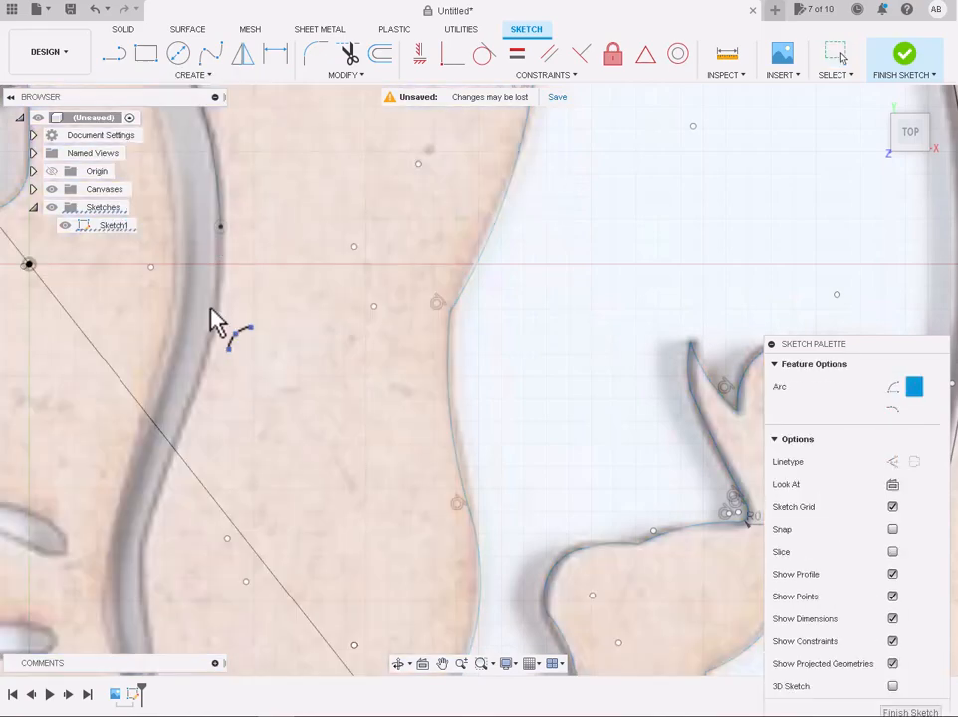
click(220, 226)
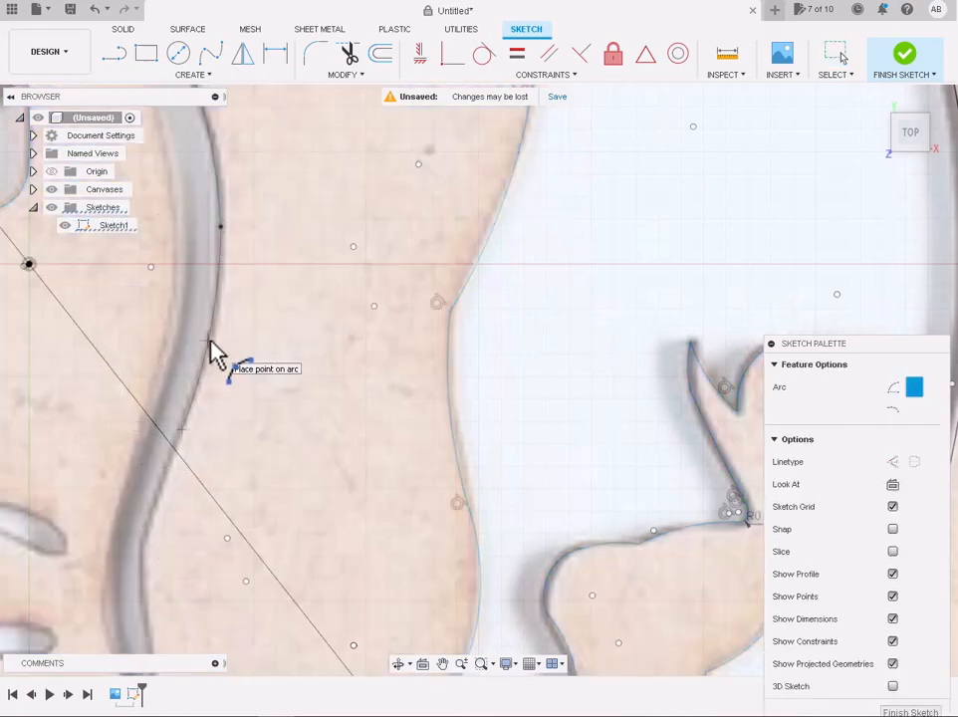
scroll(174, 483, down, 3)
scroll(170, 478, up, 5)
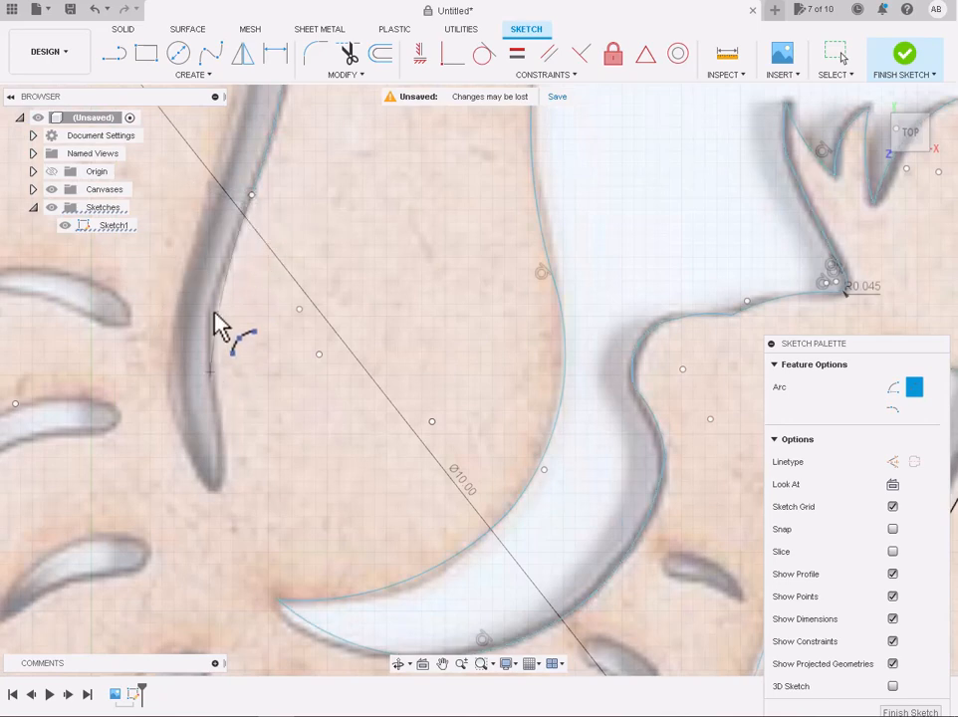
scroll(217, 314, up, 3)
scroll(231, 389, down, 3)
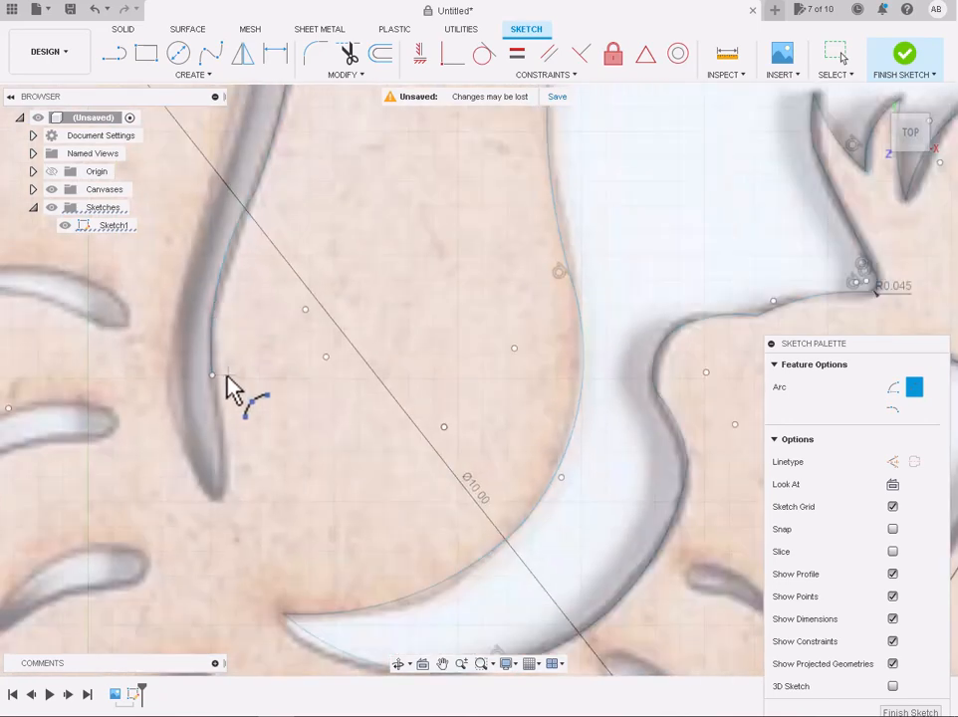
Finish the ear groove's right edge down to its lower end and trace the rounded lower tip with three-point arcs
scroll(219, 386, up, 3)
click(212, 375)
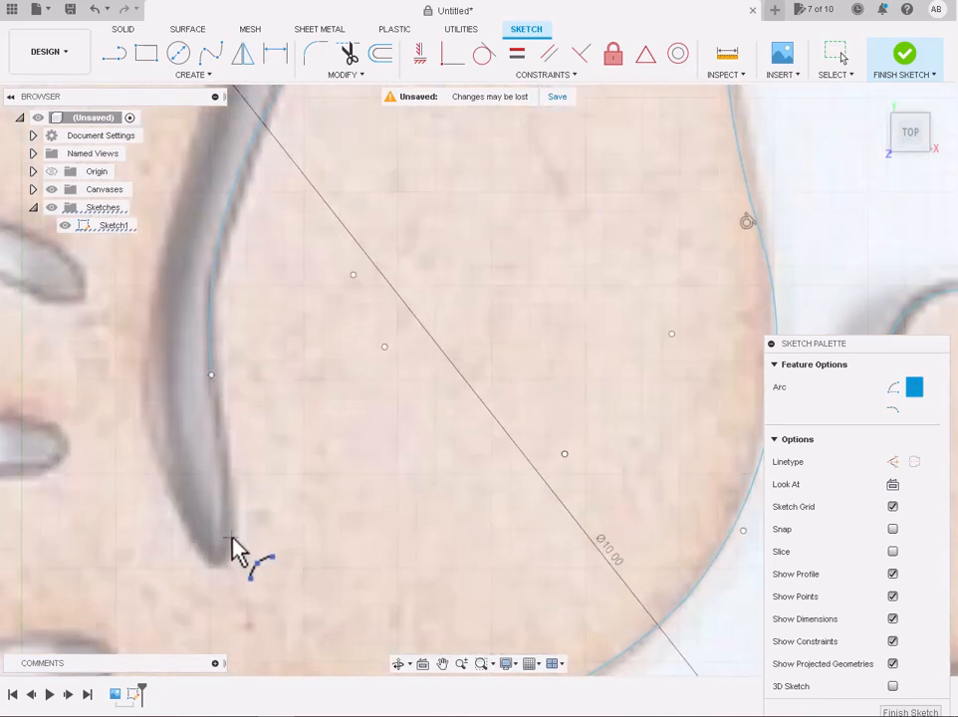
click(231, 538)
scroll(230, 540, up, 3)
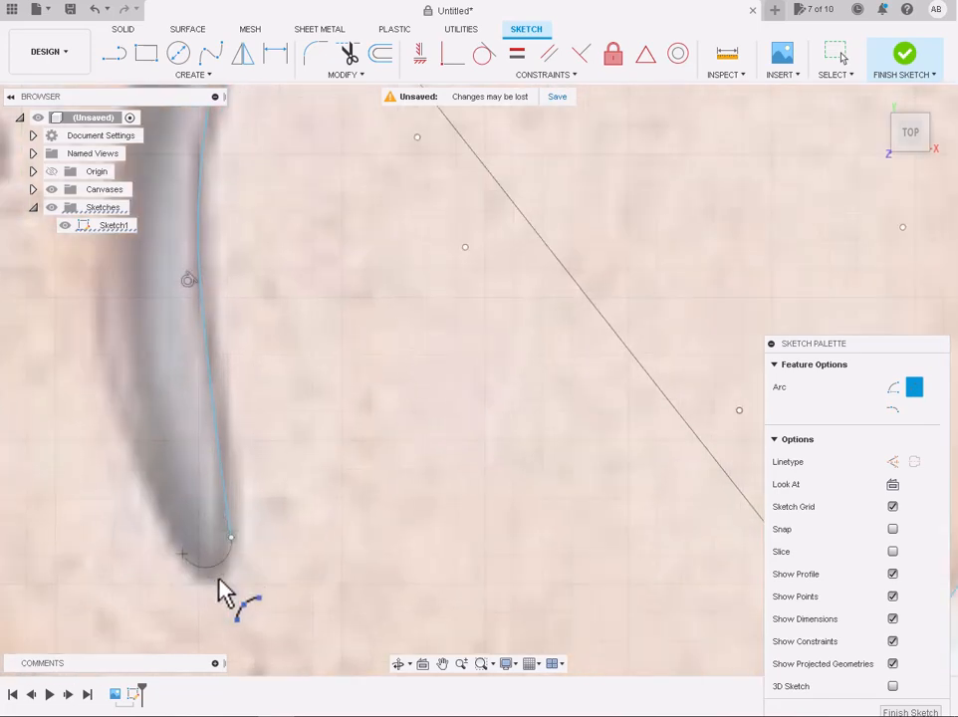
scroll(183, 561, down, 3)
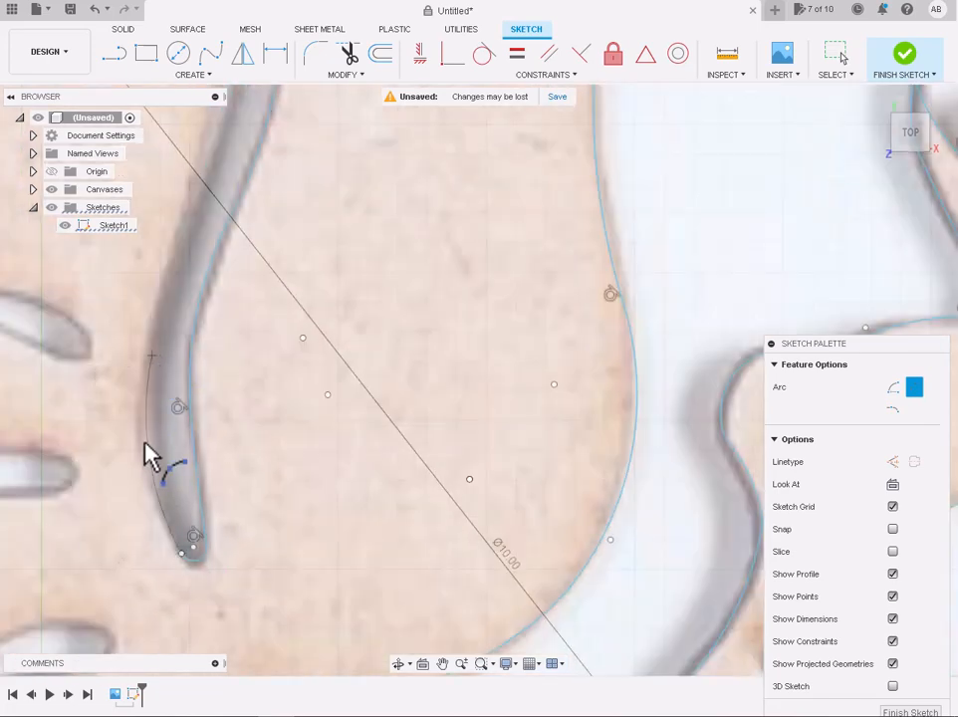
Trace the ear groove's left edge from the rounded lower tip up to just above the horizontal axis with three-point arcs
scroll(156, 366, down, 3)
scroll(192, 263, up, 2)
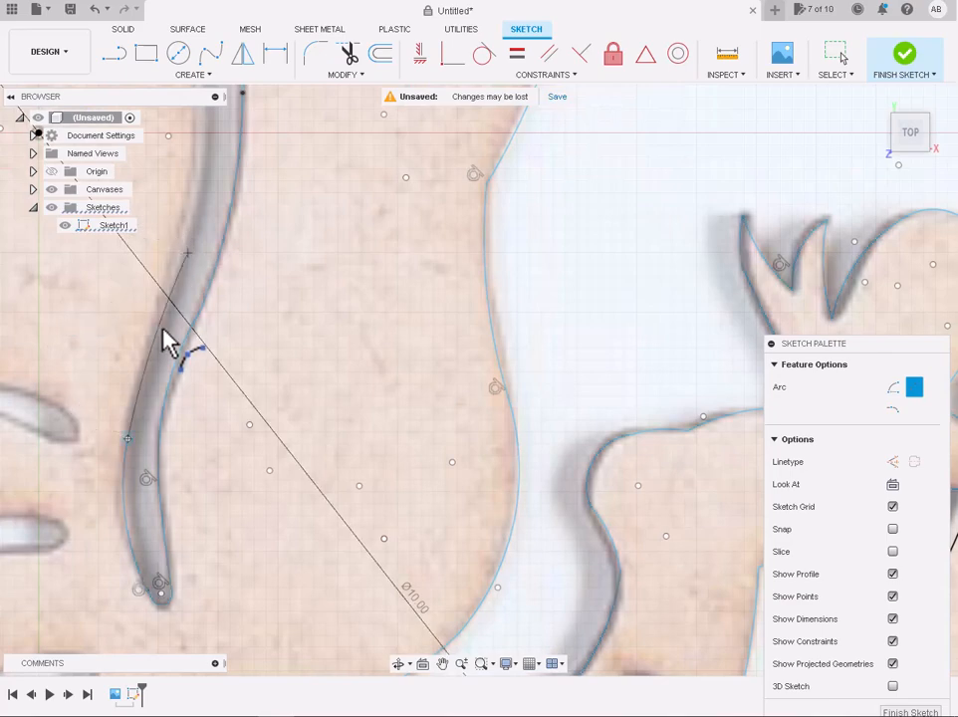
scroll(160, 299, down, 2)
scroll(150, 261, up, 5)
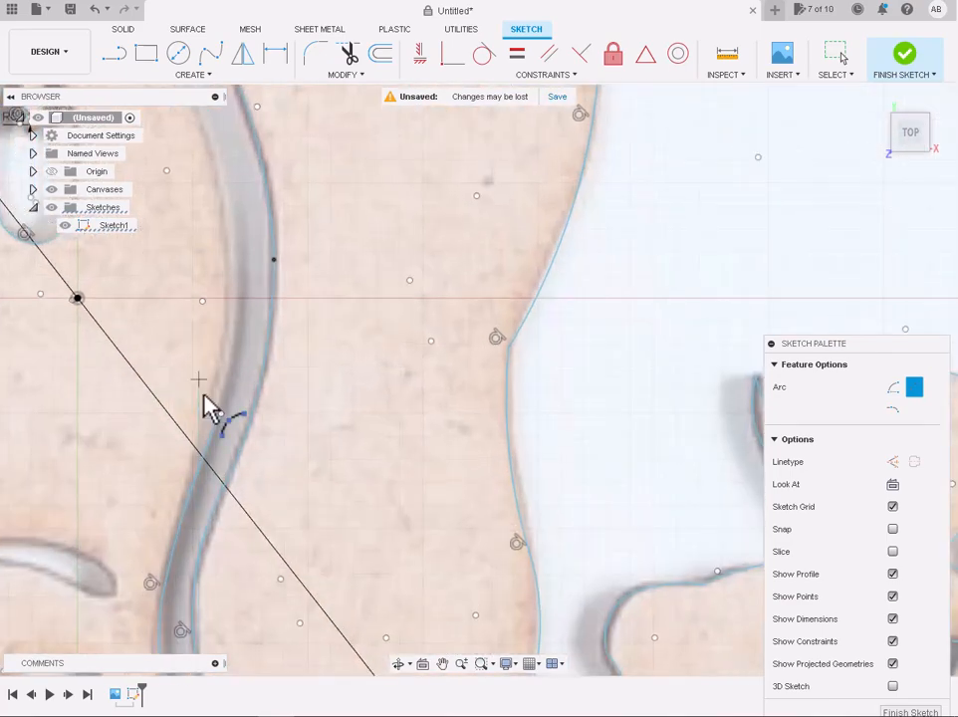
click(237, 333)
scroll(237, 334, down, 4)
scroll(204, 206, up, 4)
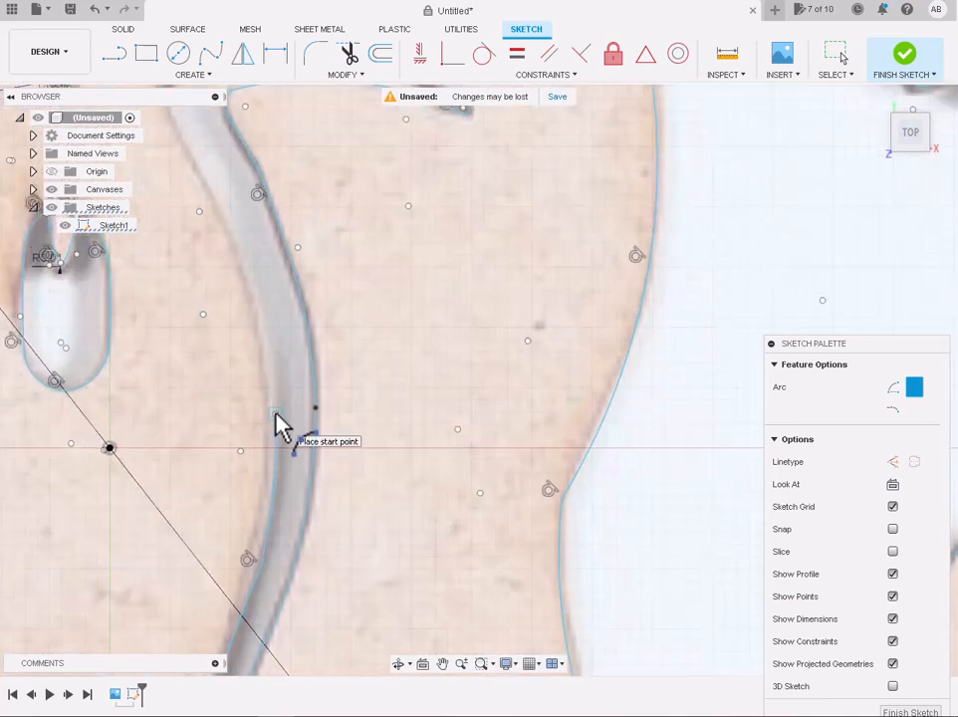
Close the ear groove's outline by tracing the rest of its left edge up to the upper-left corner with two three-point arcs
click(274, 414)
click(206, 192)
click(242, 272)
scroll(242, 272, down, 4)
scroll(203, 182, up, 5)
click(220, 236)
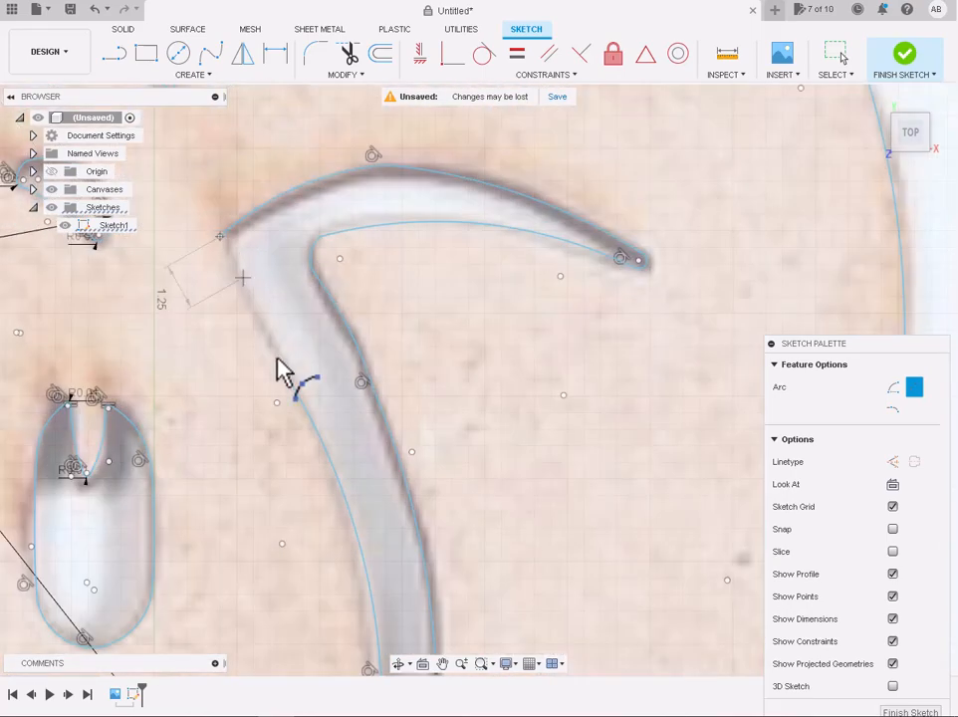
scroll(271, 343, down, 4)
Fillet the ear groove's upper-left corner with a radius of about 0.1 cm
click(314, 54)
scroll(235, 278, up, 4)
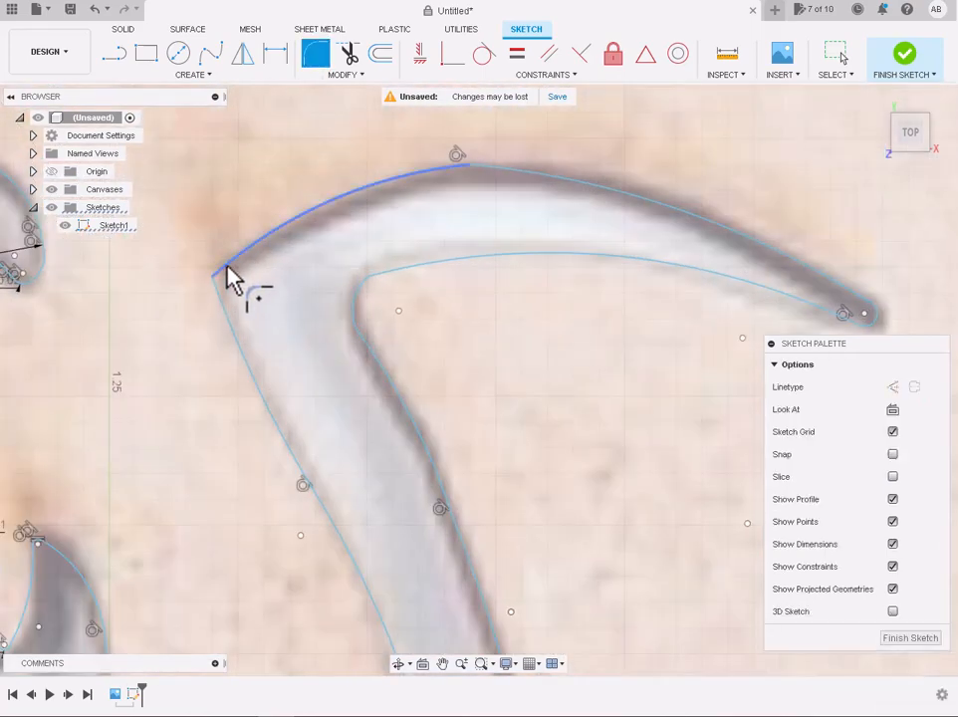
click(214, 279)
drag(225, 276, 207, 277)
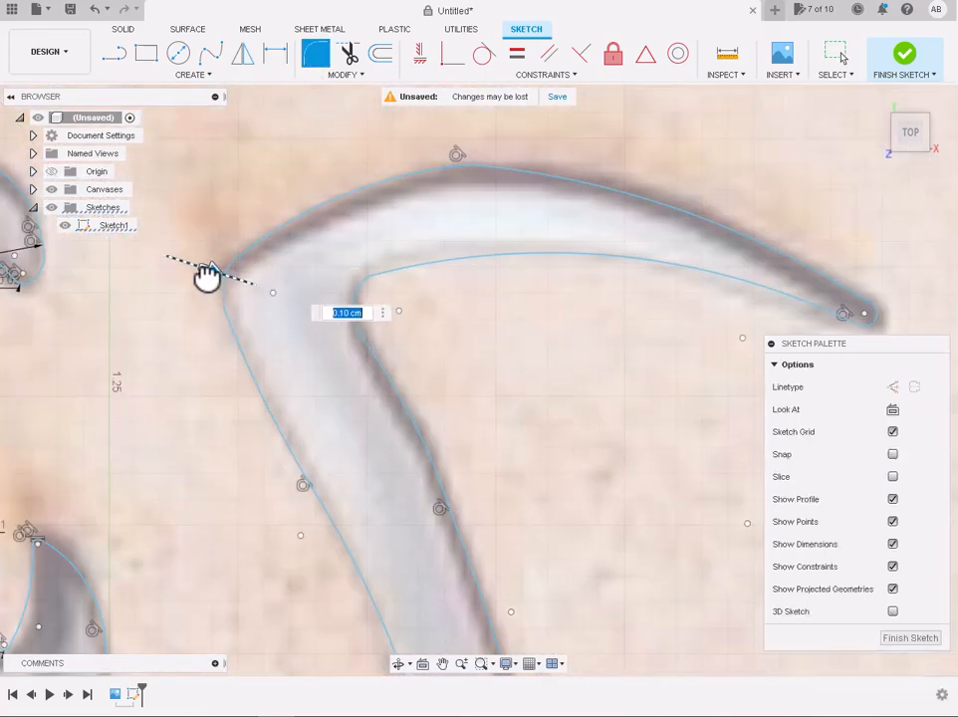
key(Return)
scroll(207, 276, down, 4)
scroll(209, 220, down, 3)
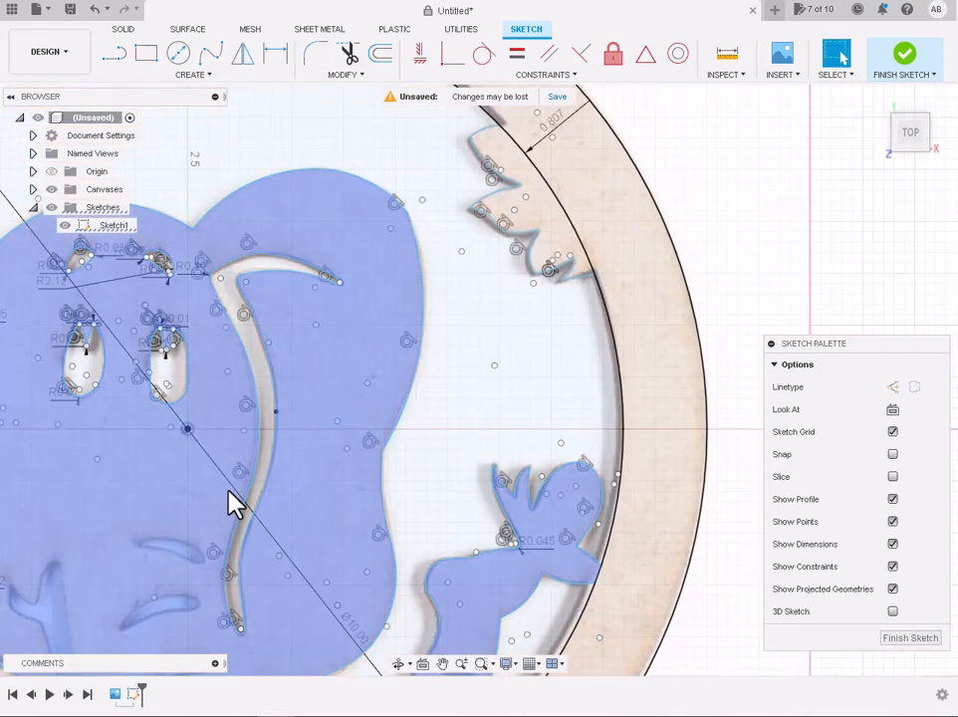
Trace the forked groove's notch from its left prong tip to its taller right prong tip with three-point arcs
scroll(189, 588, down, 3)
scroll(318, 644, up, 6)
scroll(329, 645, up, 1)
scroll(14, 336, up, 5)
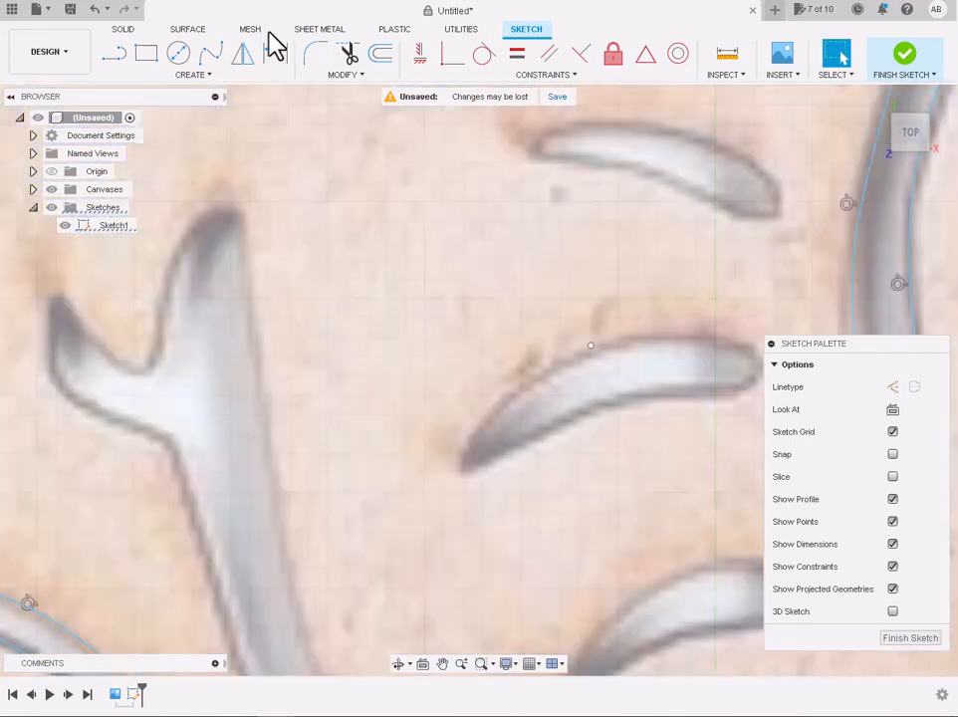
click(193, 74)
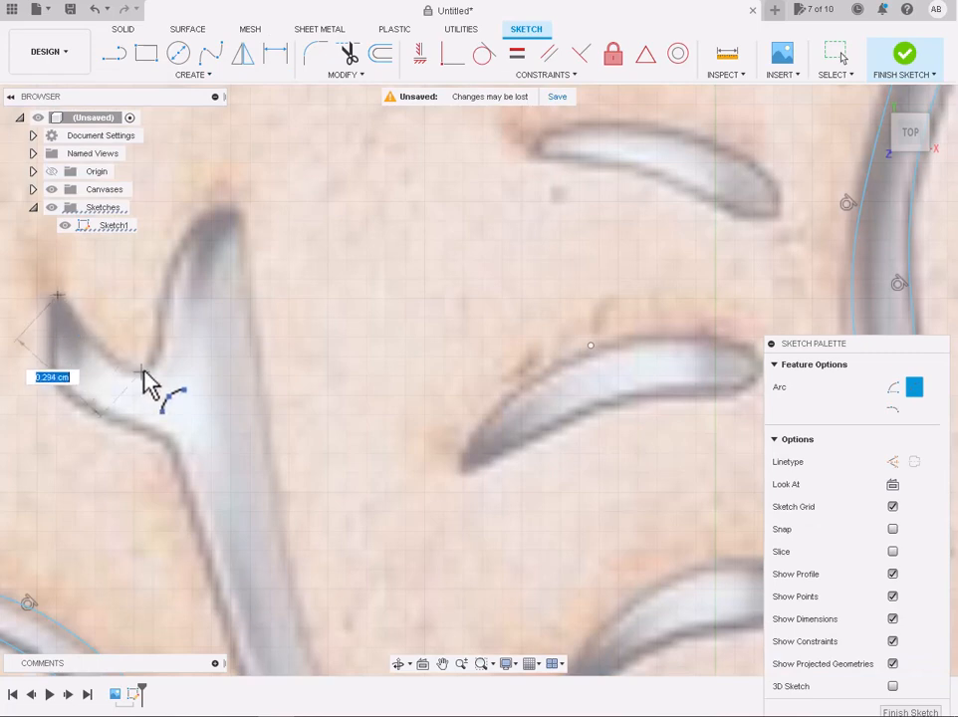
click(142, 370)
click(101, 344)
click(143, 371)
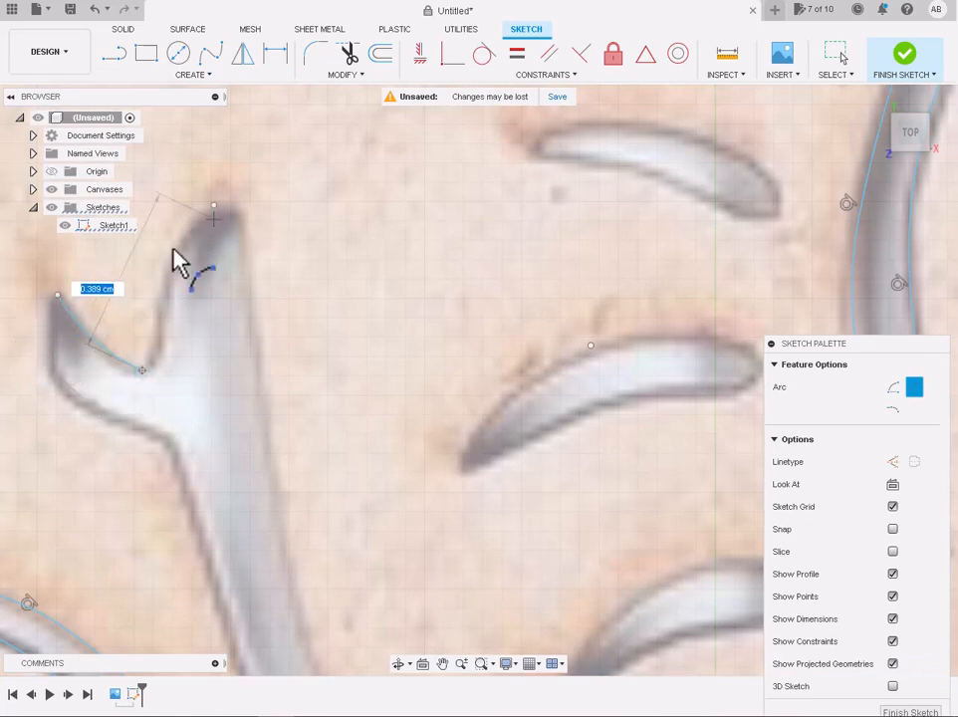
click(237, 211)
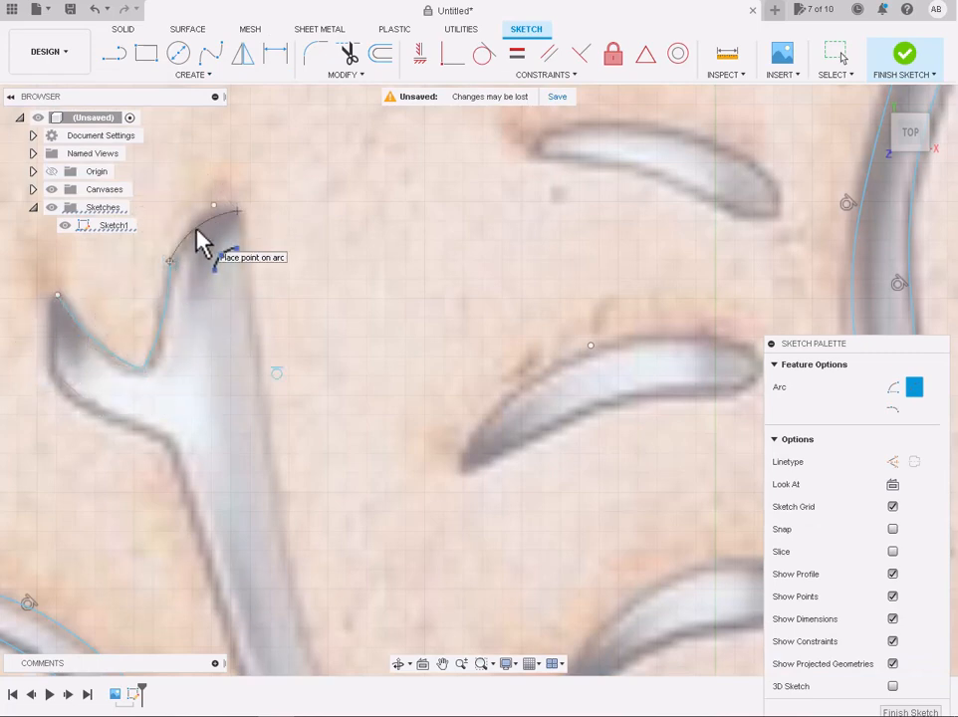
Trace the forked groove's right edge from the taller prong tip down along the stem's curve with three-point arcs
scroll(239, 221, down, 3)
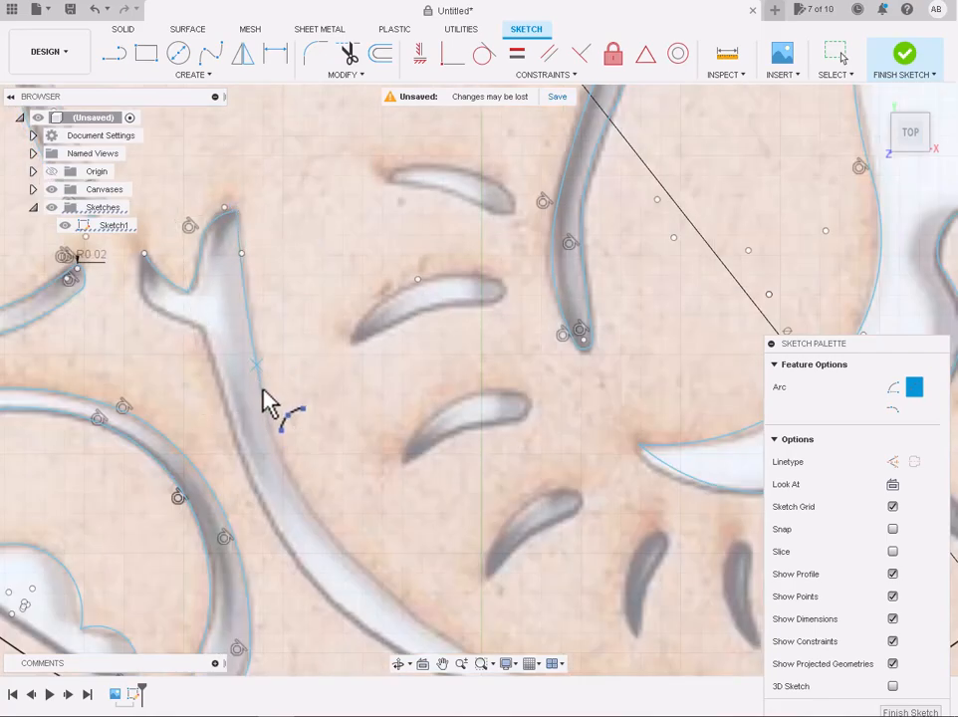
scroll(265, 408, down, 2)
middle_drag(265, 408, 238, 334)
click(335, 482)
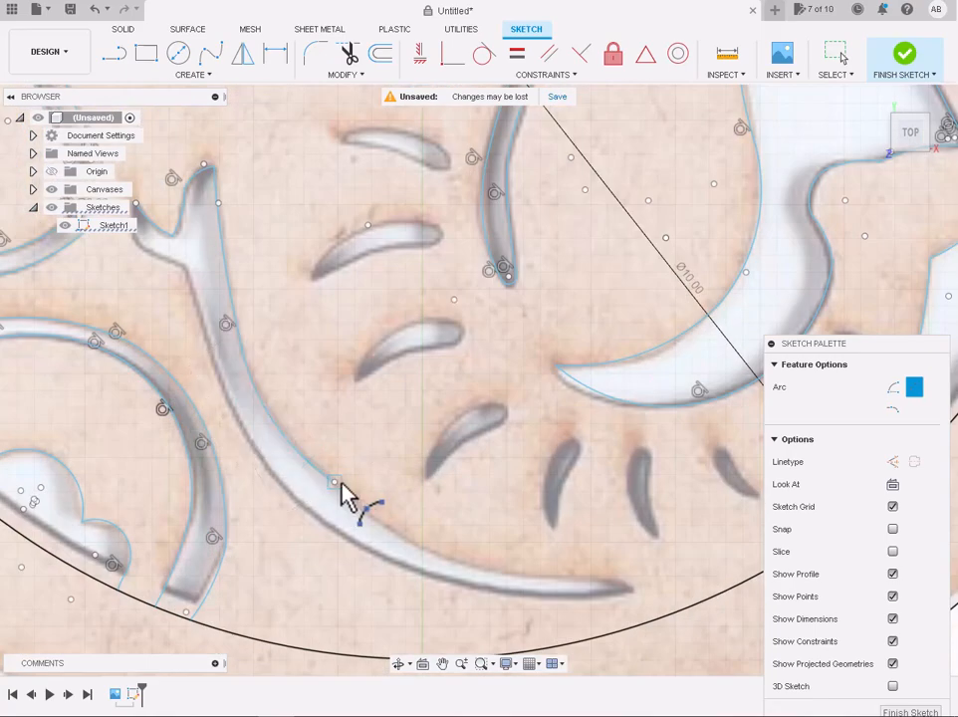
Continue the forked groove's upper edge along the lower sweep to its pointed right end with three three-point arcs
scroll(413, 552, down, 3)
scroll(227, 468, up, 5)
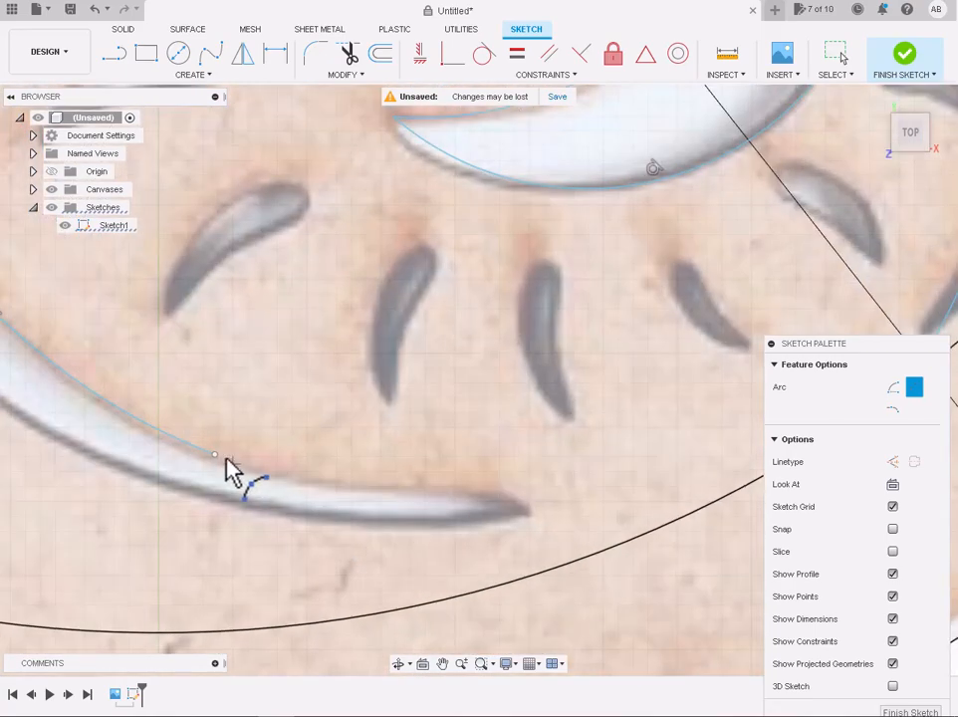
click(420, 490)
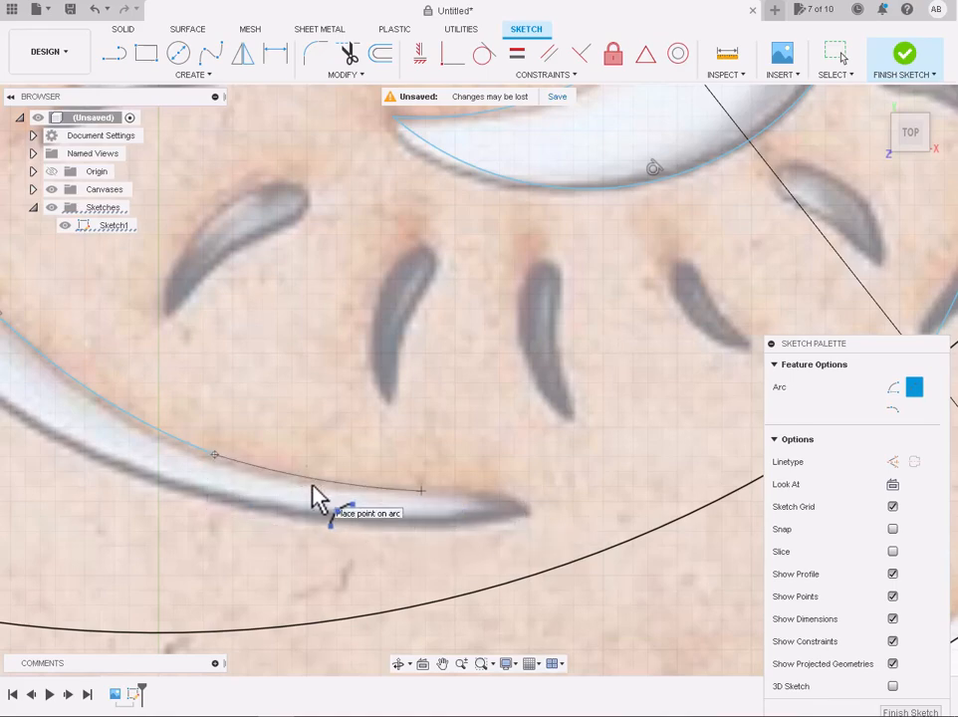
scroll(315, 492, down, 2)
scroll(326, 460, up, 5)
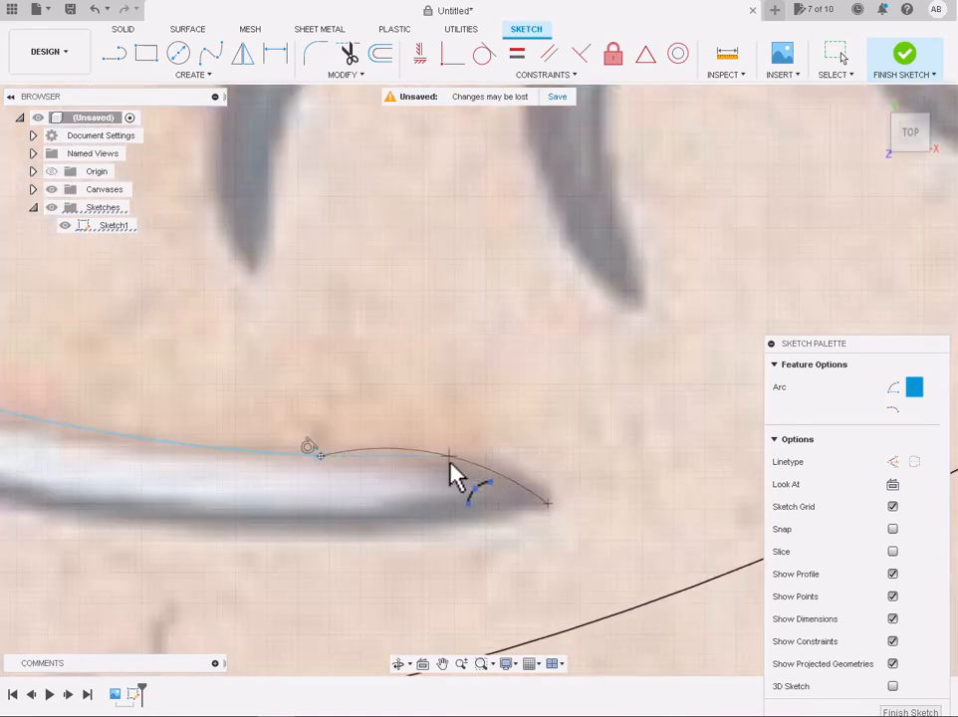
scroll(450, 476, up, 3)
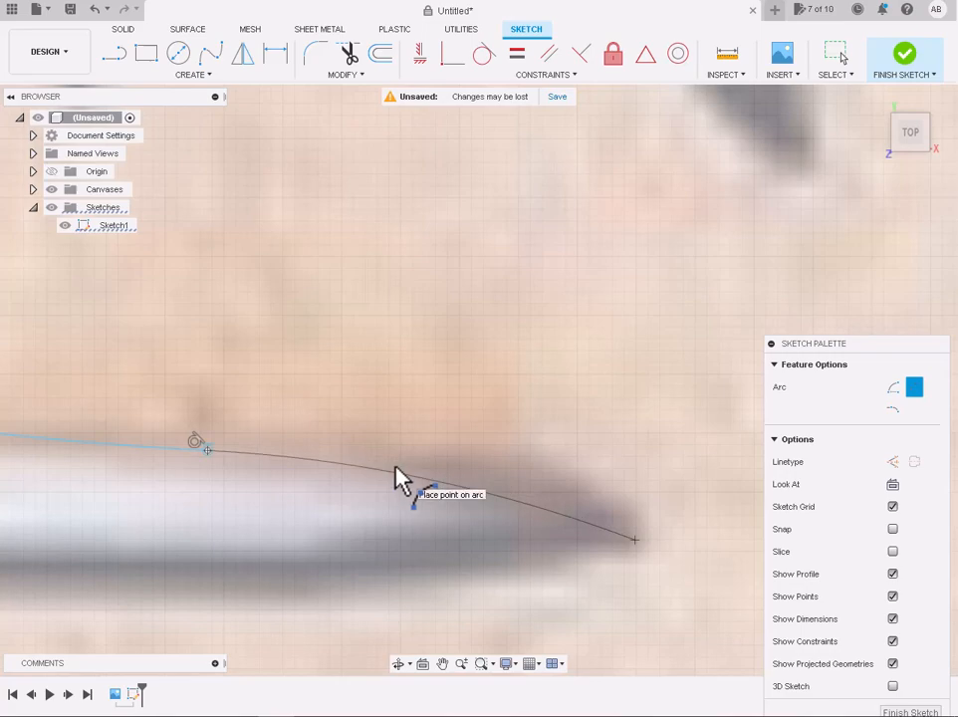
Trace the first stretch of the forked groove's underside back from its pointed right end with a three-point arc
scroll(488, 510, down, 3)
scroll(302, 507, down, 2)
scroll(309, 509, up, 4)
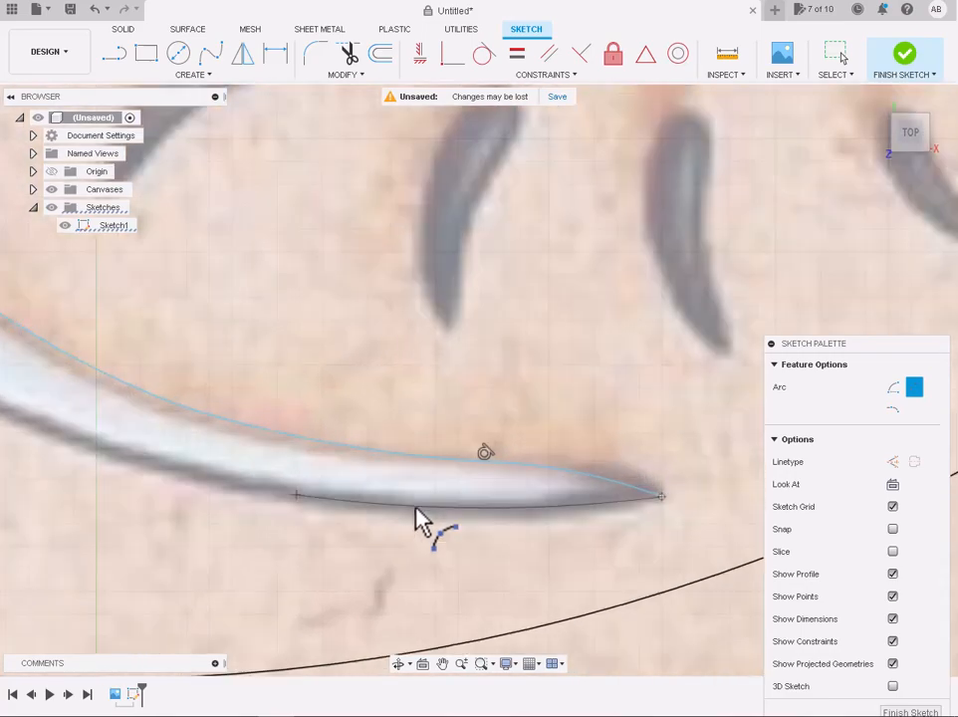
click(440, 509)
scroll(442, 507, down, 3)
click(360, 503)
scroll(317, 503, down, 3)
scroll(239, 438, up, 4)
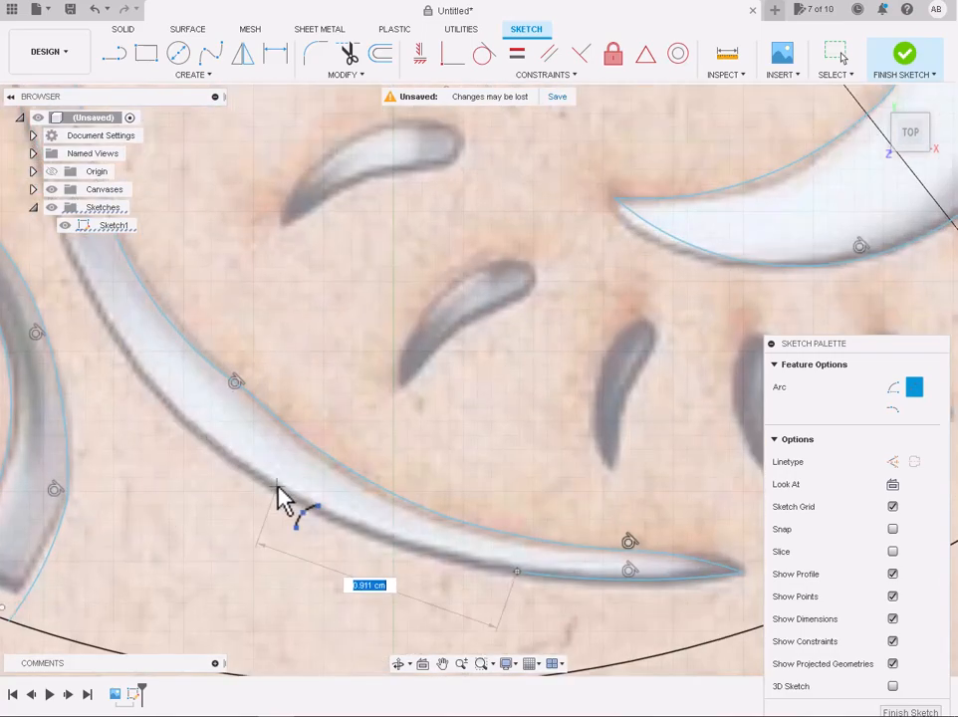
Extend the forked groove's underside up and leftward along the curve with two more three-point arcs
click(277, 487)
click(313, 509)
click(278, 487)
scroll(277, 486, down, 4)
scroll(190, 422, up, 4)
click(194, 402)
scroll(230, 451, up, 1)
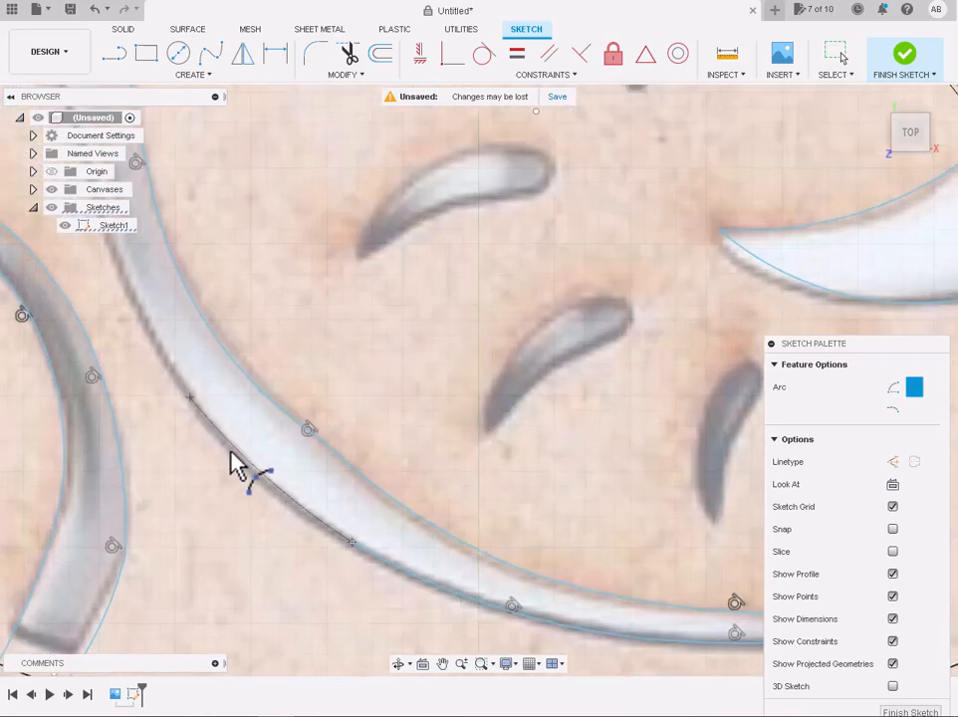
click(230, 451)
Trace the rest of the forked groove's lower stem edge up to the shorter prong's base with three-point arcs
scroll(230, 451, down, 4)
scroll(170, 353, up, 3)
click(264, 522)
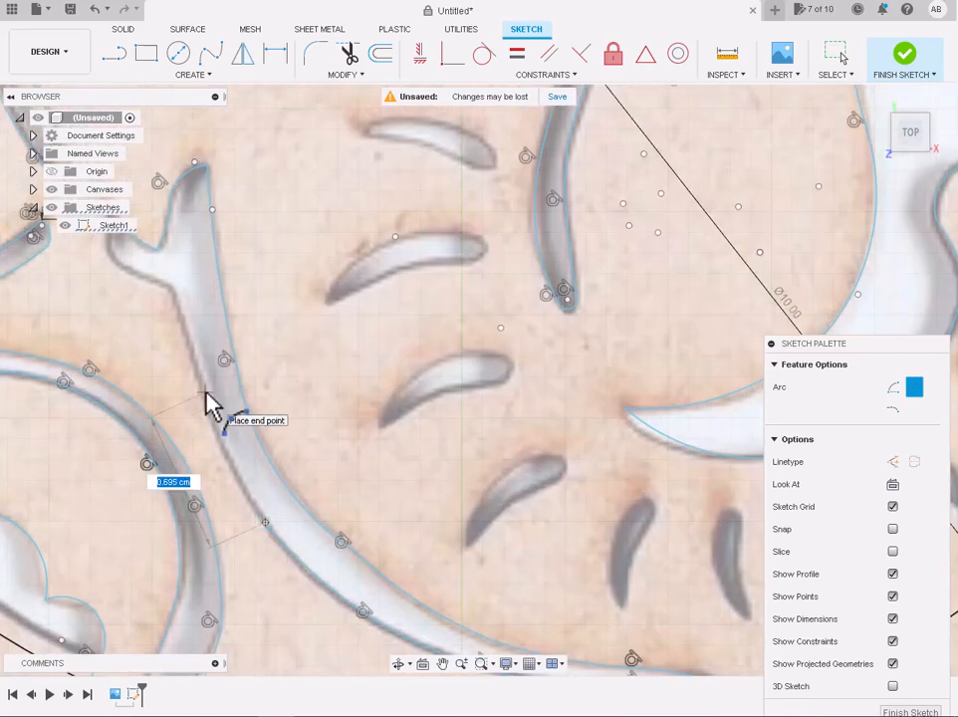
click(173, 292)
scroll(216, 423, up, 2)
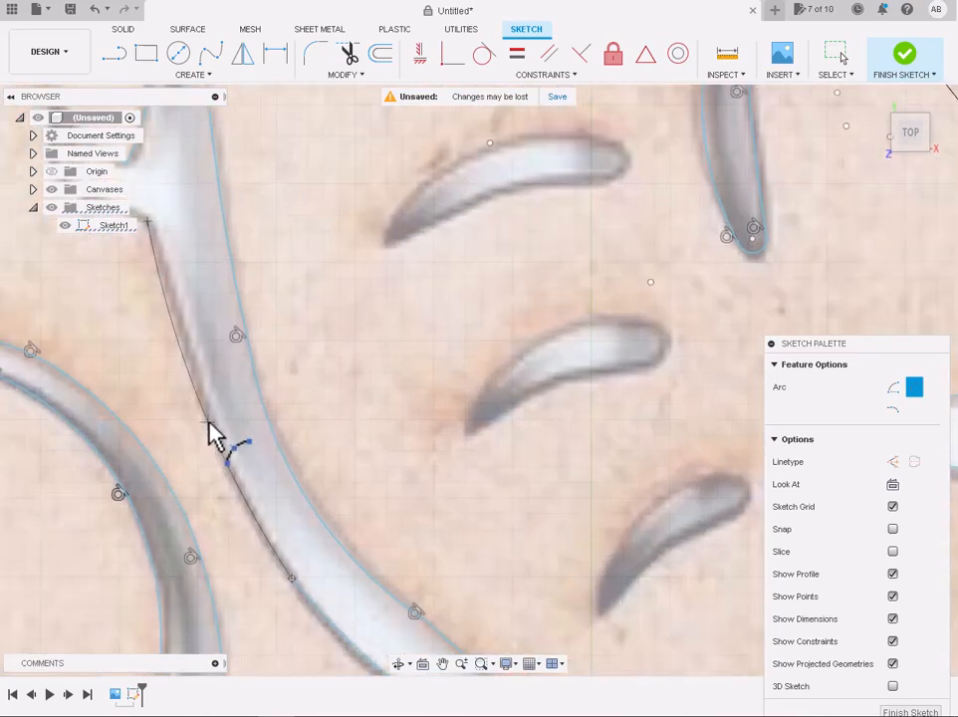
scroll(210, 422, down, 3)
scroll(151, 297, up, 5)
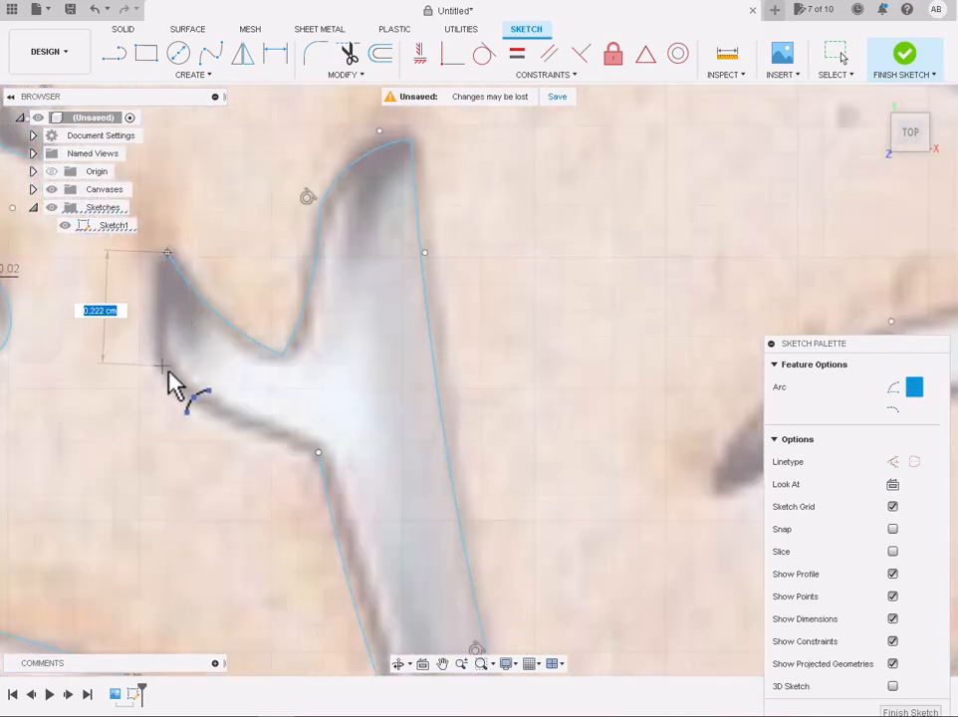
Trace the shorter prong's outer side and underside from its tip back to the stem with two three-point arcs
scroll(152, 333, up, 2)
click(169, 332)
scroll(175, 358, down, 2)
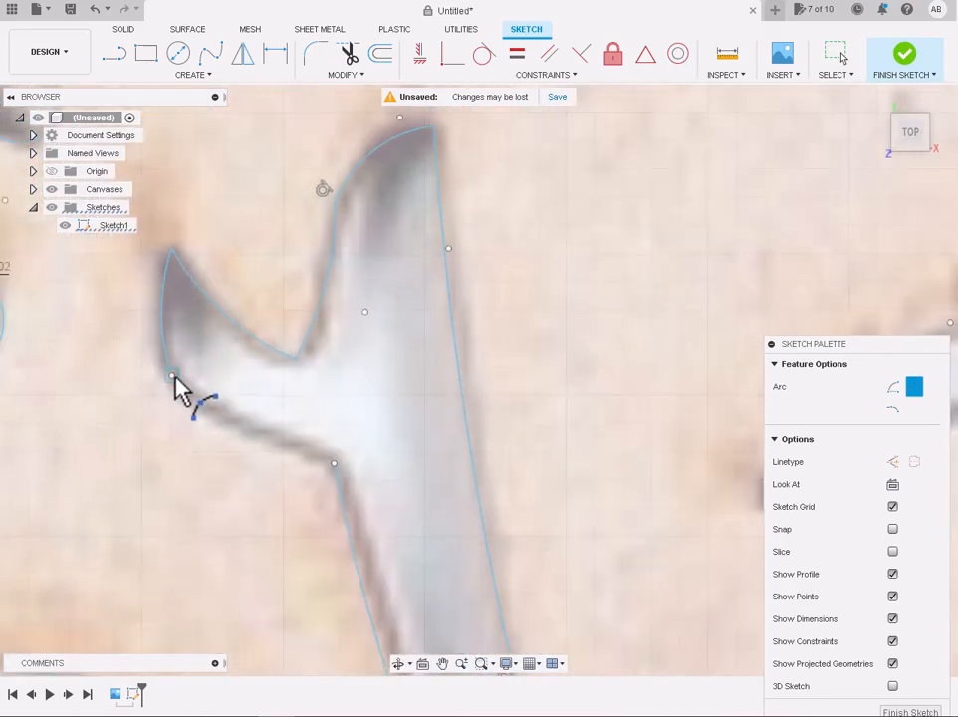
click(334, 464)
click(257, 443)
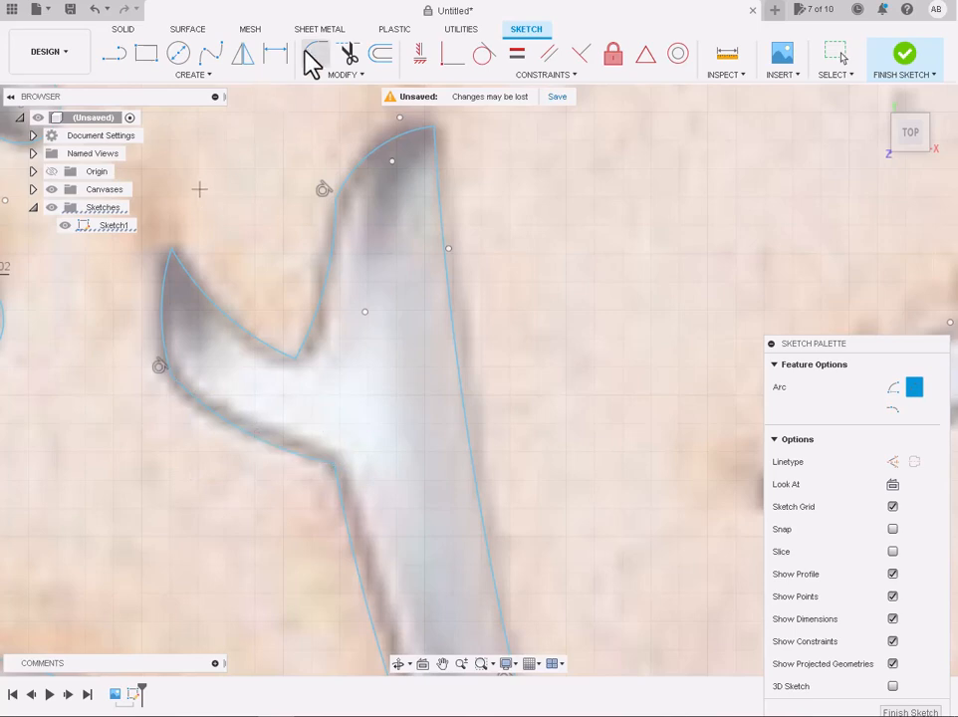
Fillet both prong tips at 0.01 cm and the shorter prong's outer lower corner at 0.10 cm
click(314, 55)
text(0.01)
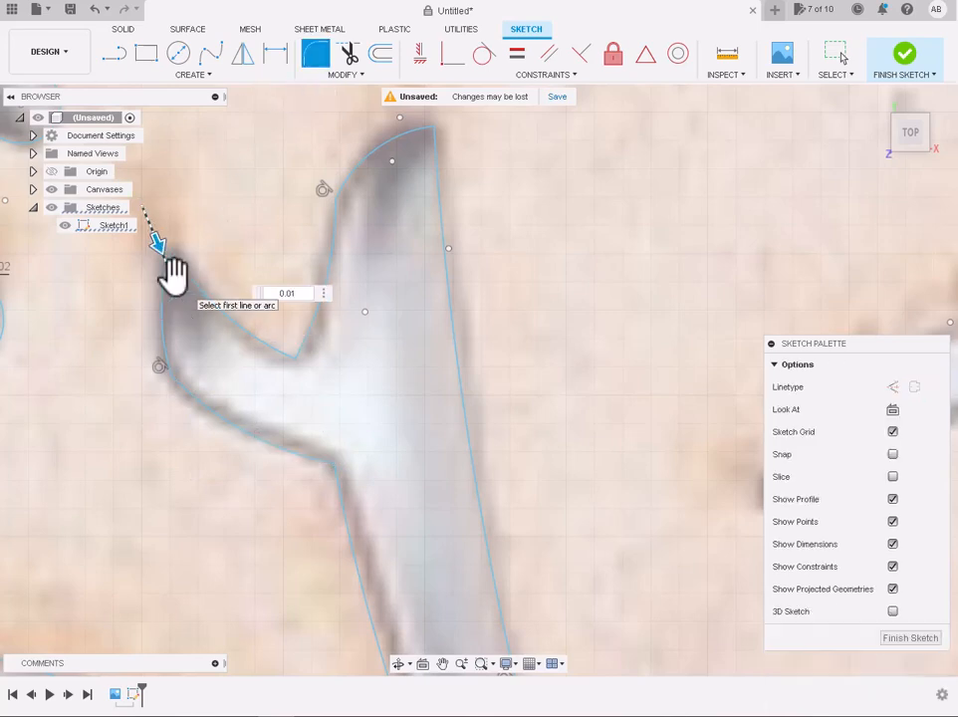
key(Return)
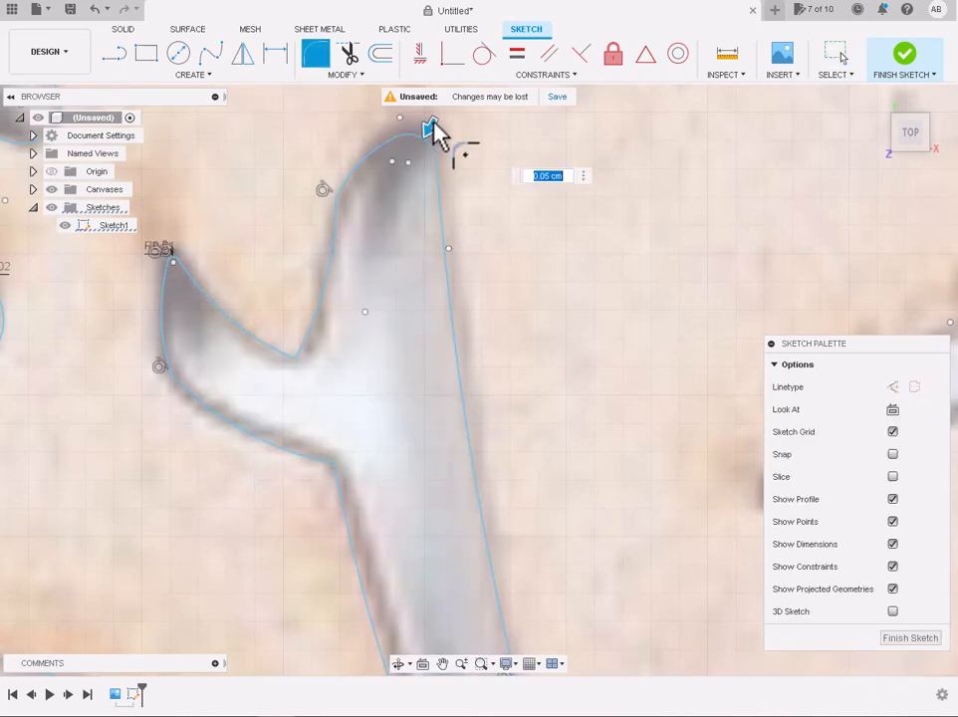
text(0.01)
key(Return)
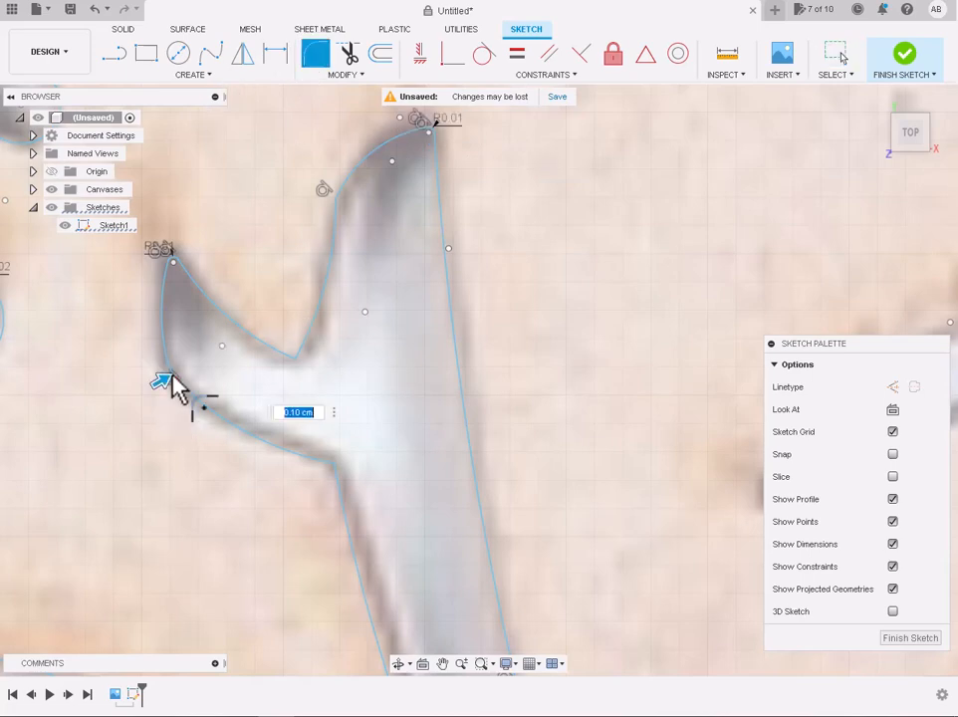
key(Return)
Round the notch between the two prongs with a 0.05 cm fillet
scroll(171, 370, down, 3)
scroll(231, 354, up, 3)
click(314, 54)
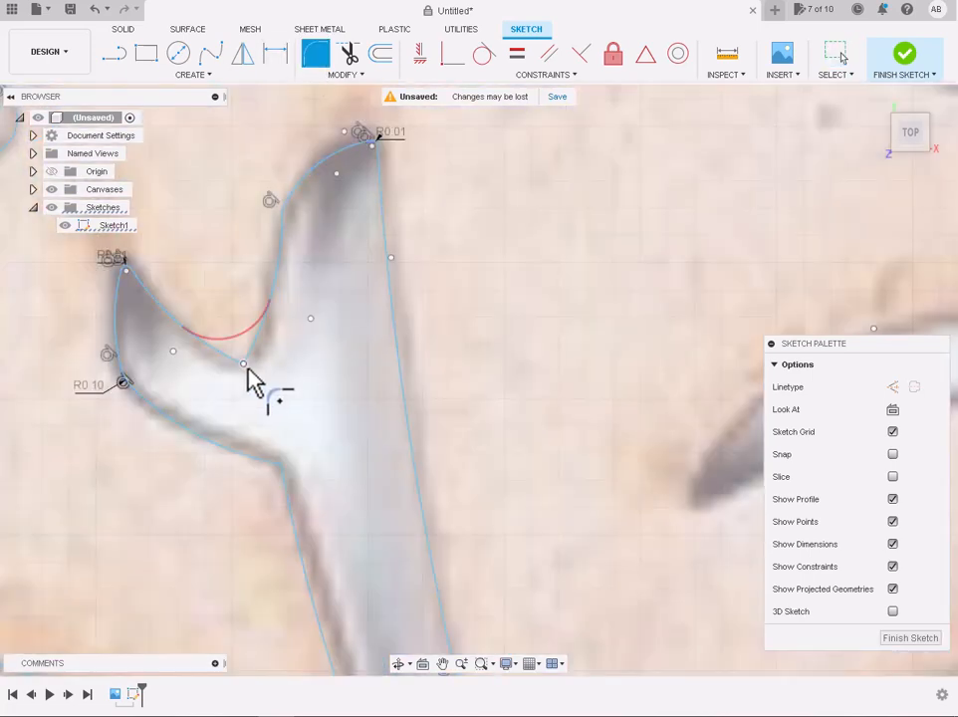
text(0.01)
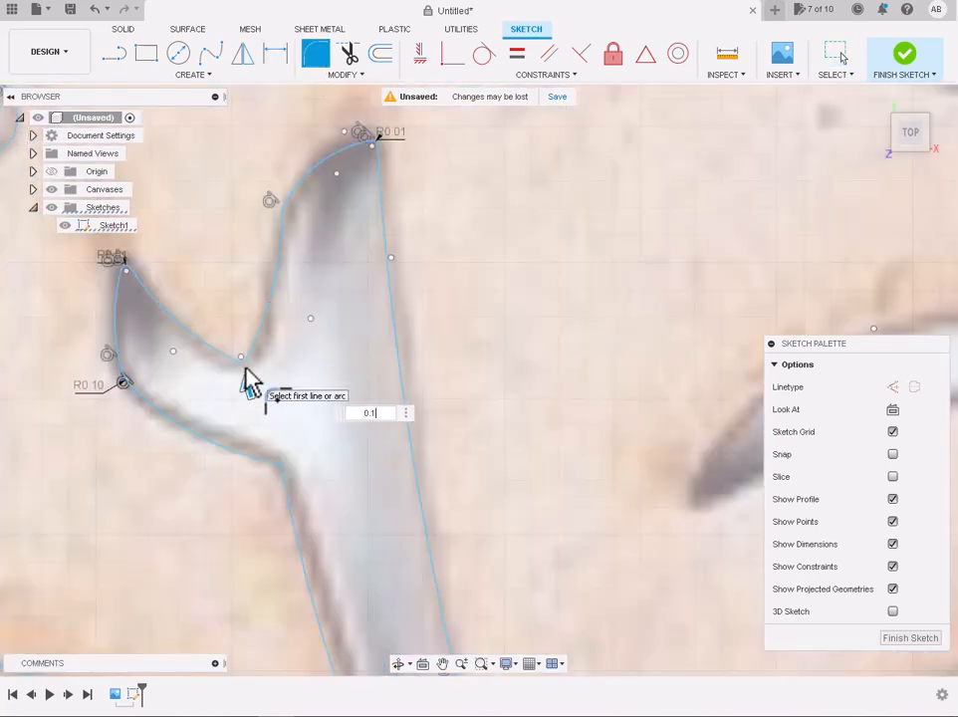
text(0.05)
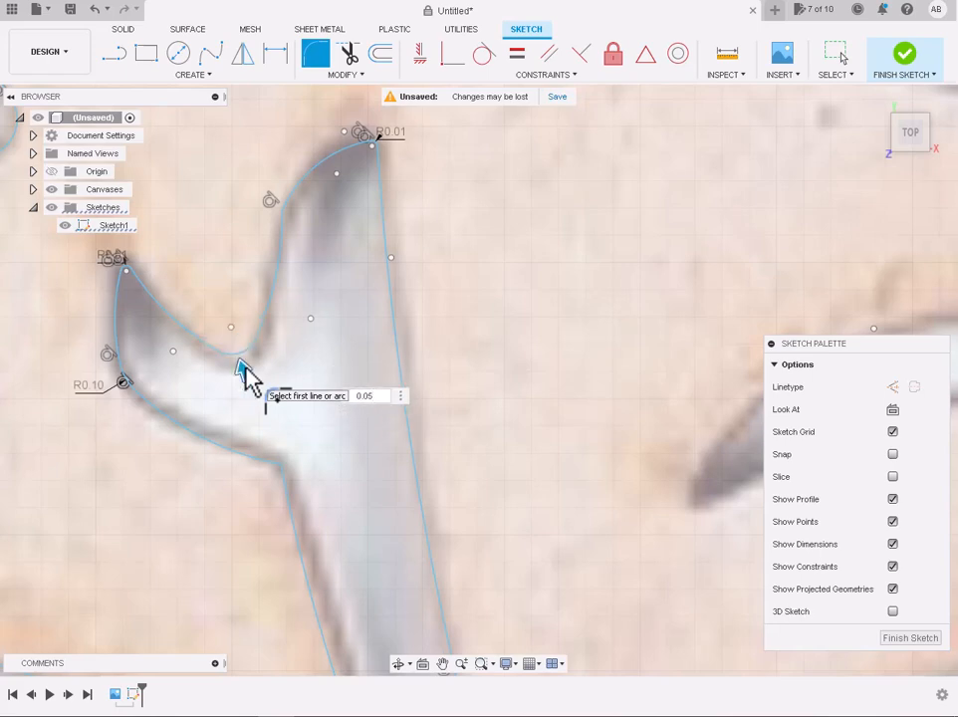
key(Return)
Fillet the bend on the taller prong's inner side where its two arcs meet
scroll(285, 272, down, 3)
scroll(315, 246, up, 4)
scroll(259, 288, down, 3)
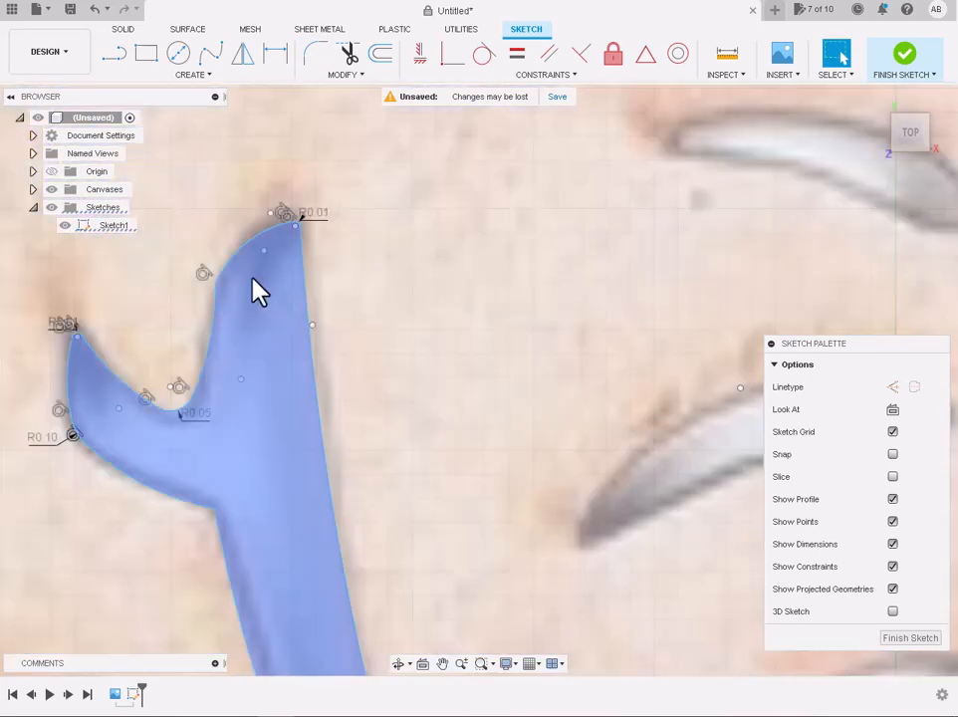
scroll(209, 296, up, 3)
key(Return)
click(232, 289)
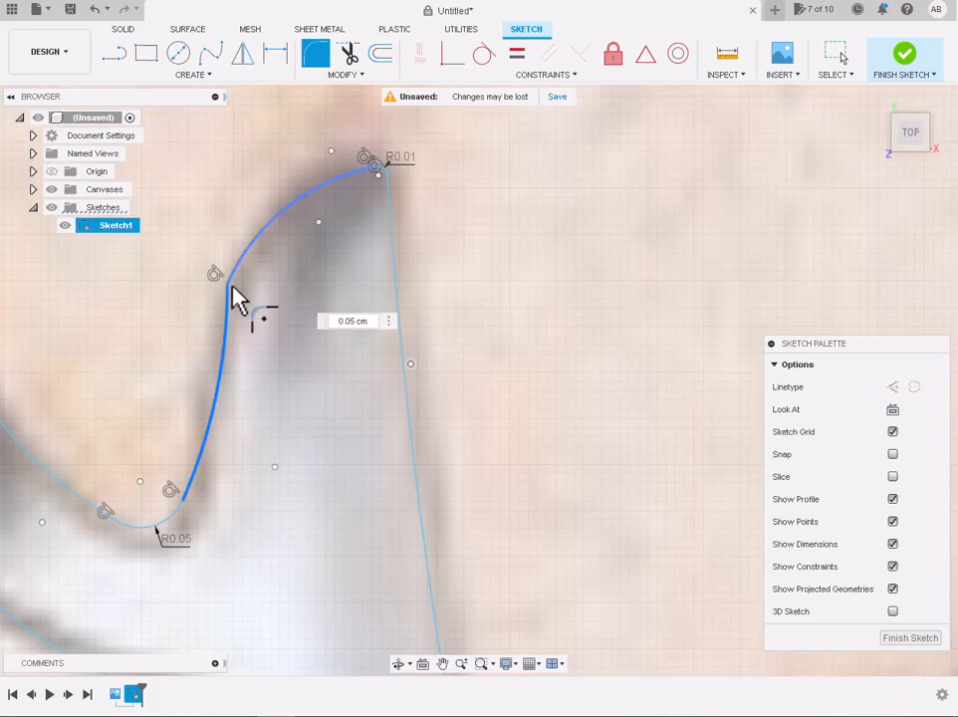
key(Return)
Fillet the corner between the shorter prong's underside and the stem with a 0.14 cm radius
scroll(235, 317, down, 5)
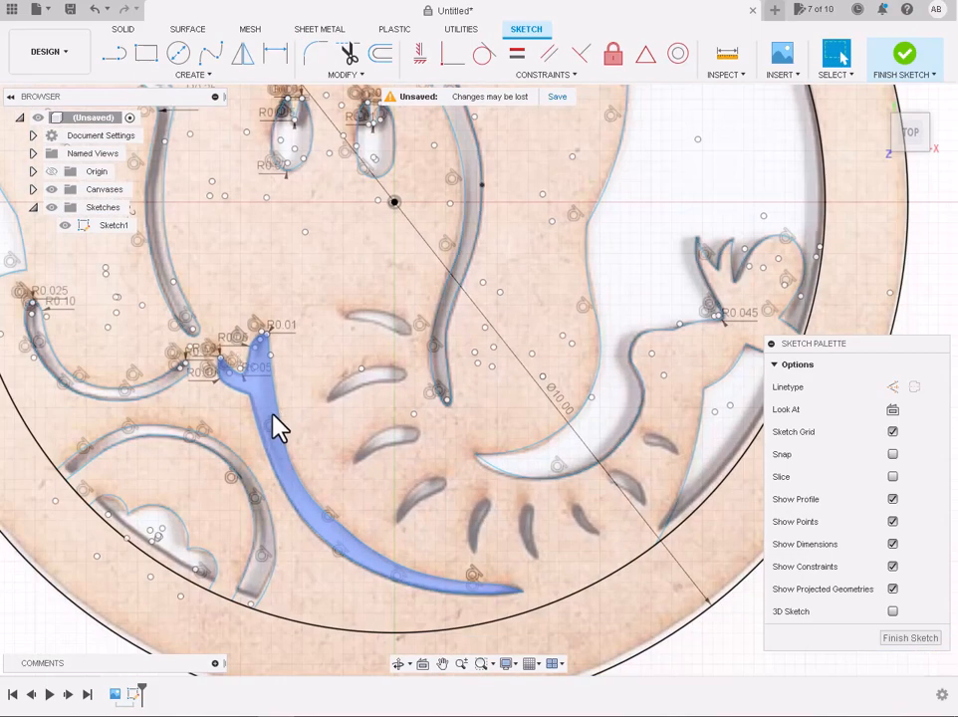
scroll(277, 421, up, 6)
key(Return)
scroll(244, 378, up, 3)
click(235, 338)
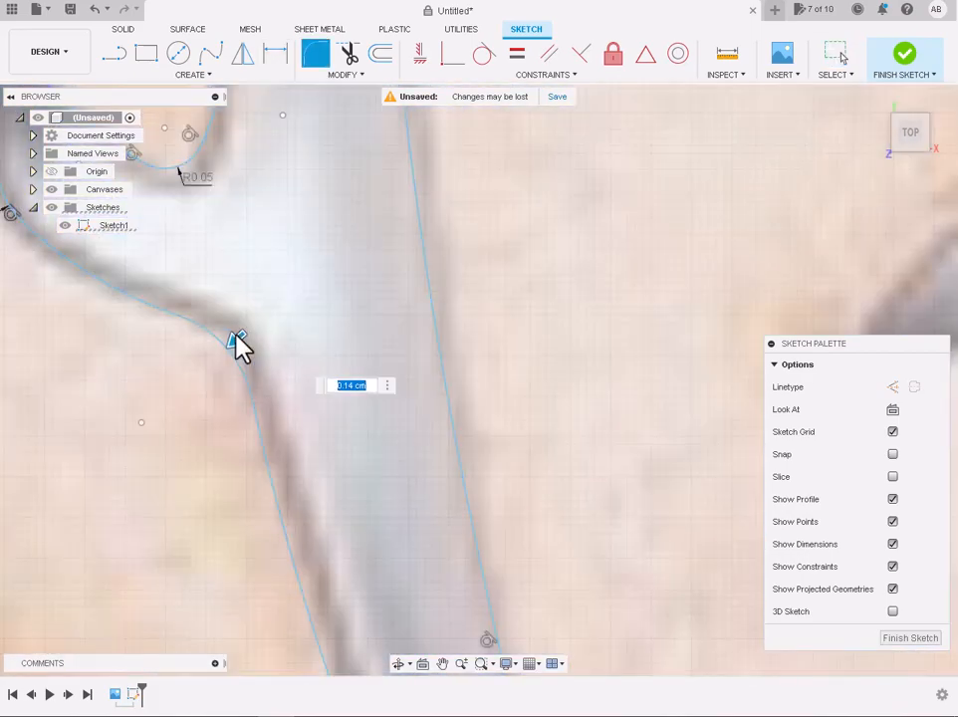
key(Return)
Trace the lower and upper edges of the topmost wrinkle beside the trunk line with three-point arcs
scroll(242, 343, down, 5)
scroll(239, 298, up, 5)
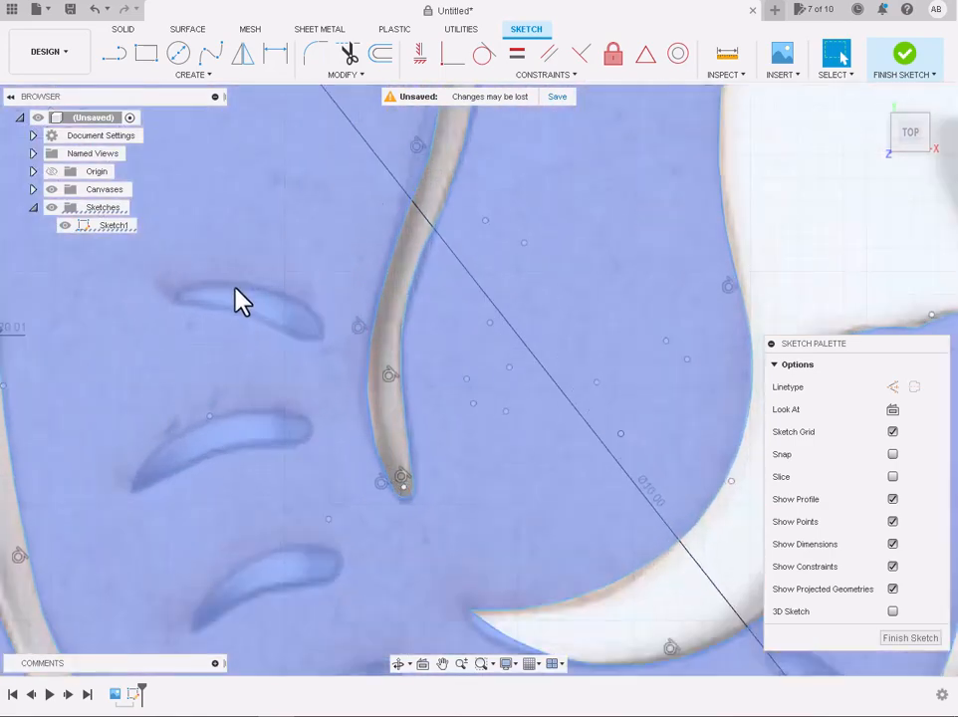
scroll(242, 301, up, 2)
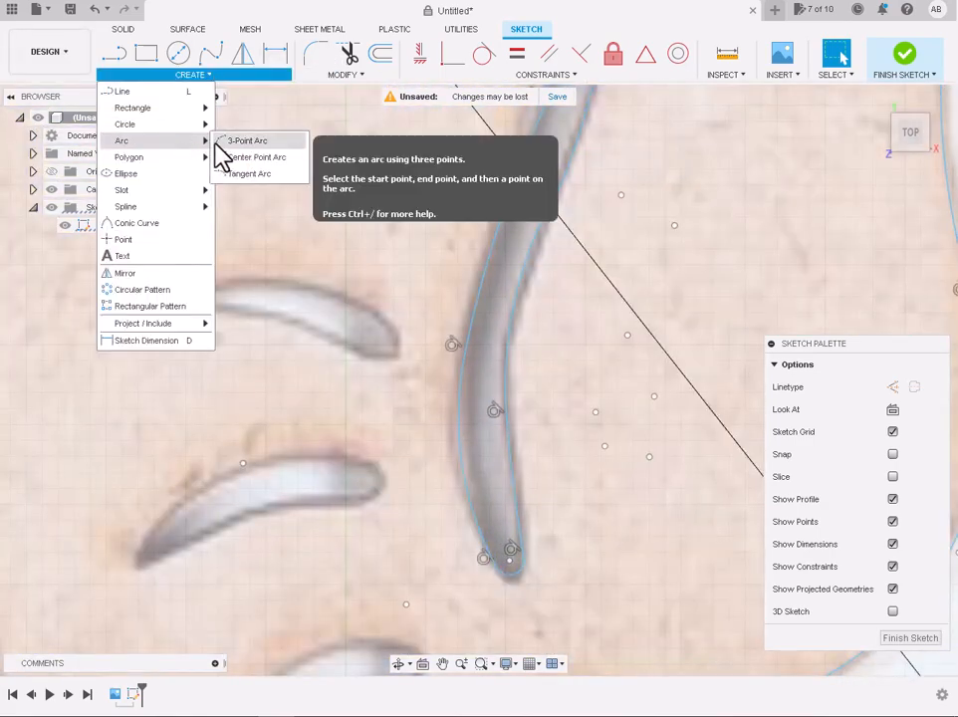
click(251, 140)
scroll(190, 325, up, 3)
click(187, 316)
click(414, 383)
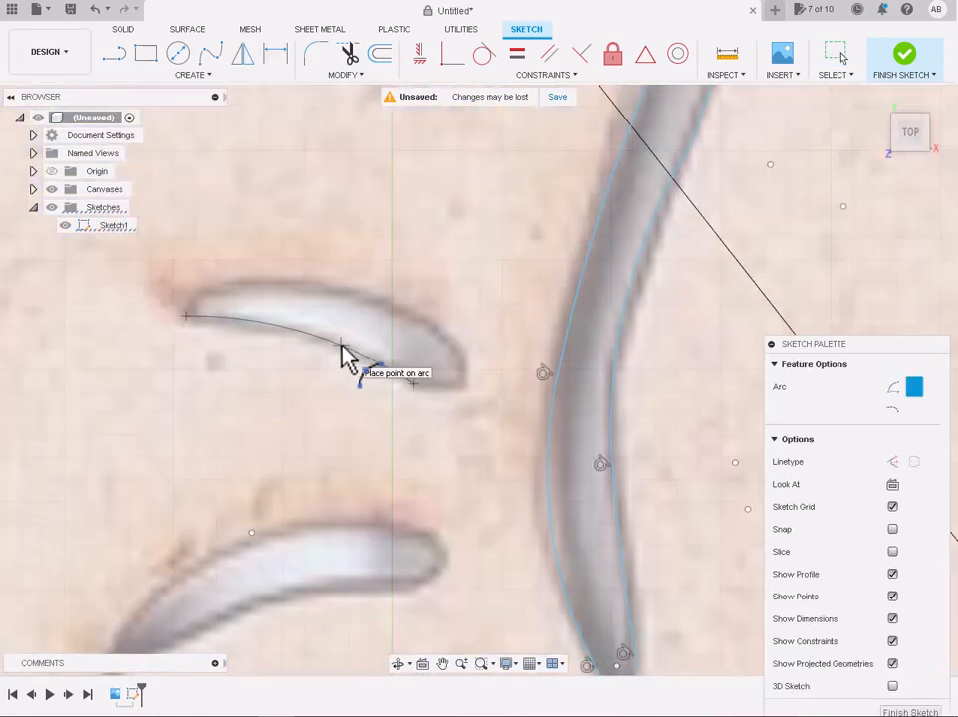
click(321, 330)
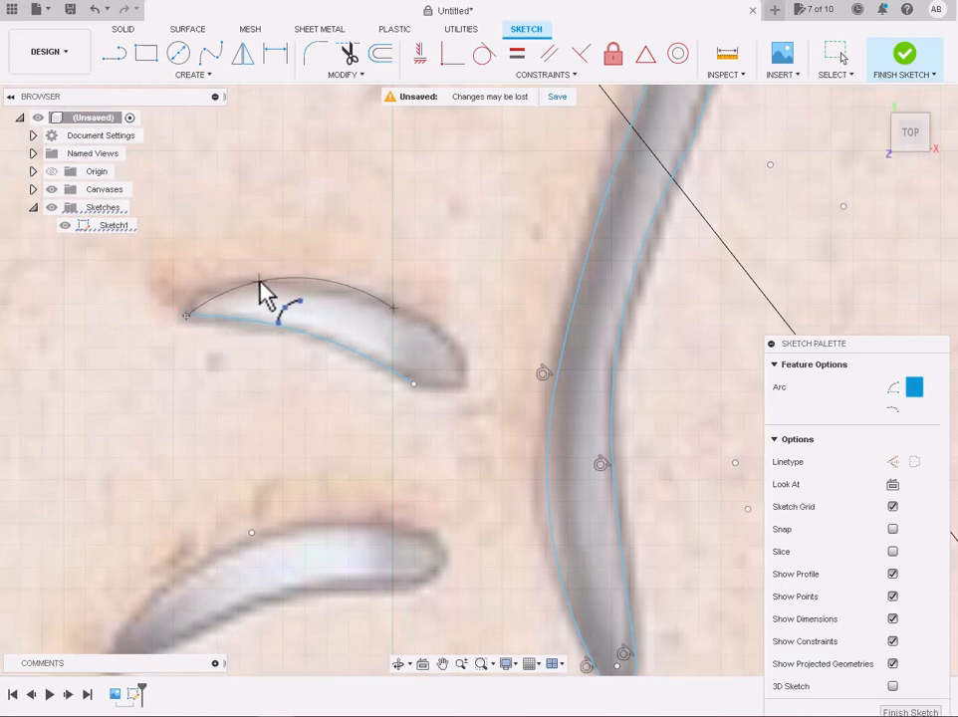
click(449, 355)
Try to close the blunt right end of the topmost wrinkle with a three-point arc
scroll(449, 354, up, 3)
click(472, 406)
click(382, 411)
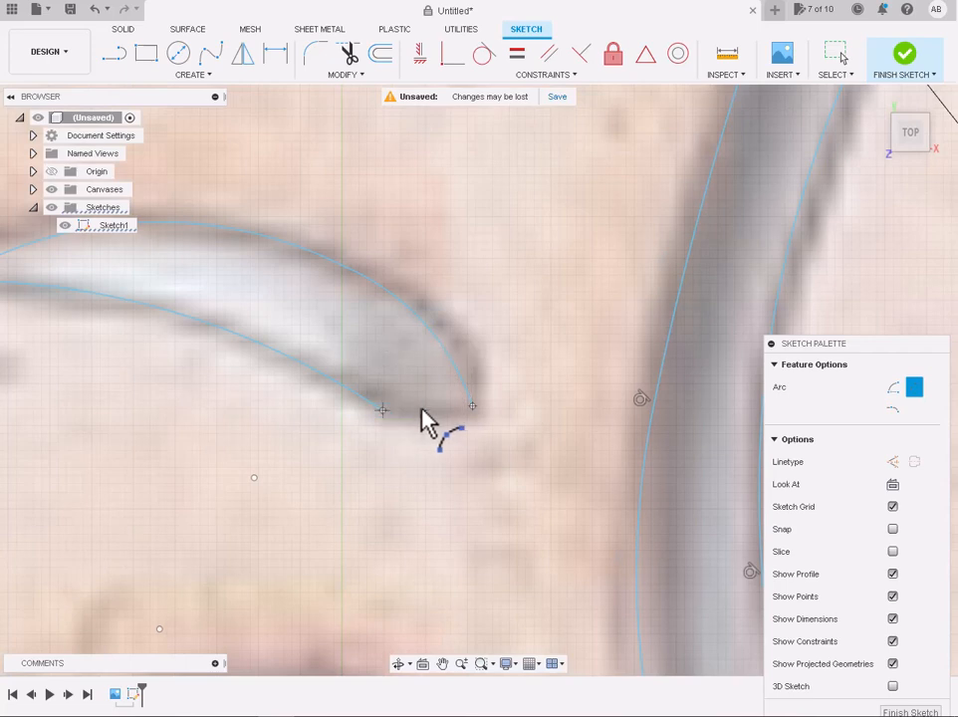
click(426, 406)
scroll(426, 406, down, 5)
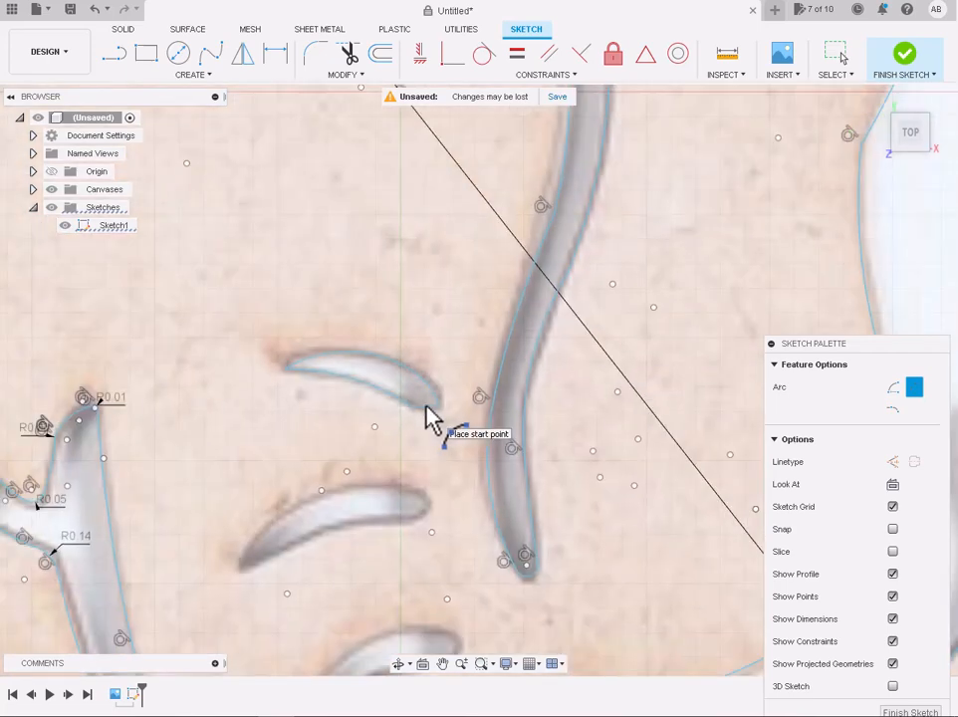
key(Escape)
Draw a three-point arc across the topmost wrinkle's open right end to close its outline
scroll(434, 417, up, 5)
click(194, 74)
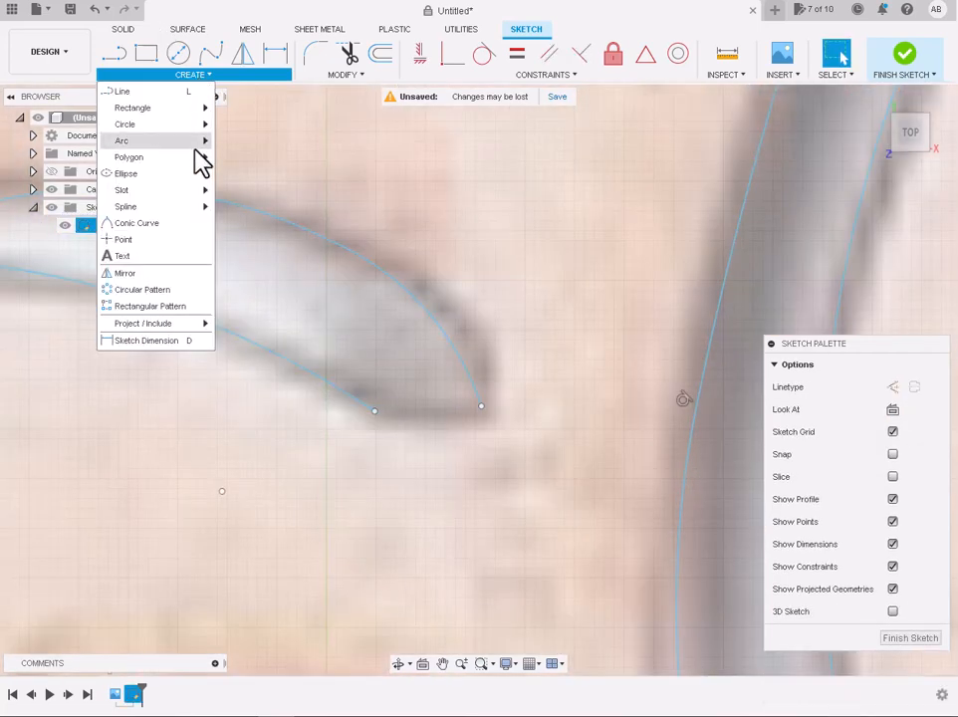
mouse_move(196, 148)
click(249, 143)
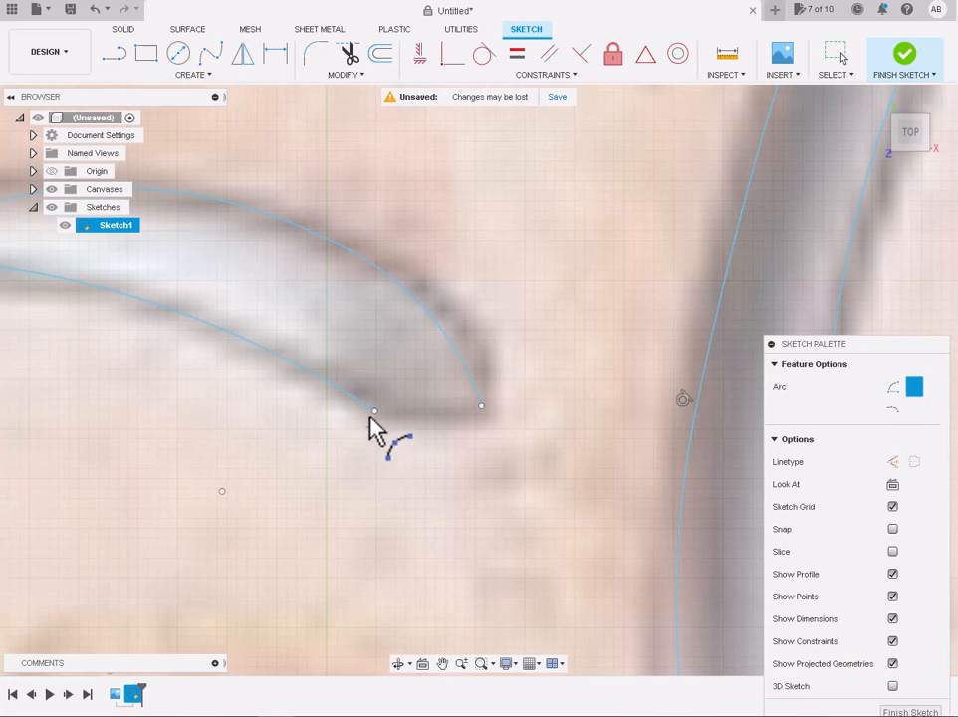
scroll(433, 412, up, 2)
click(433, 418)
scroll(433, 418, down, 6)
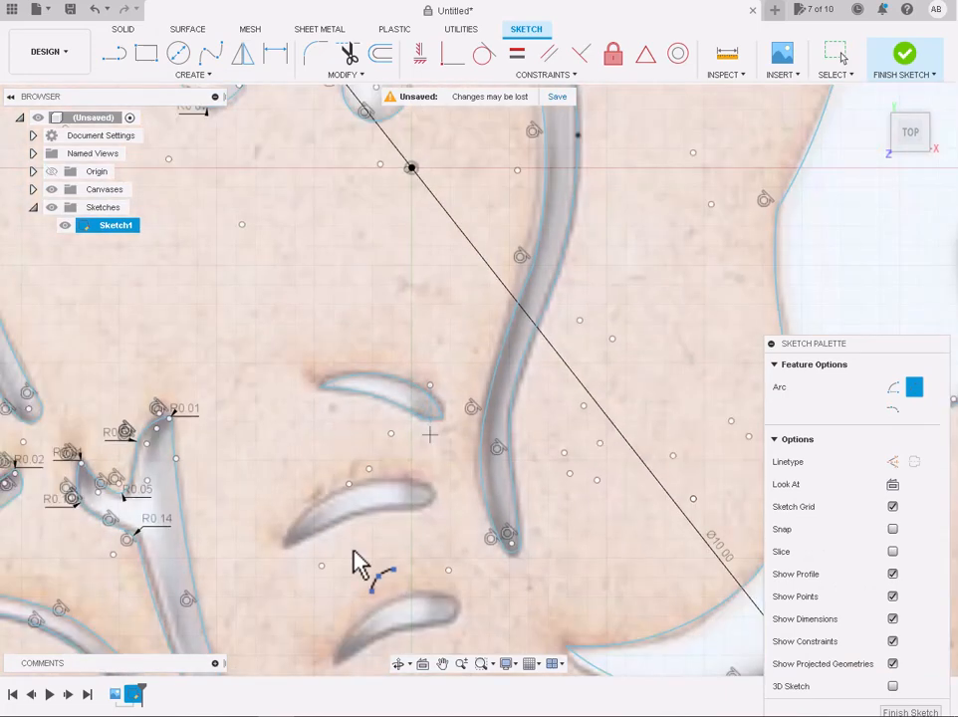
Trace the second wrinkle's upper edge from its pointed left tip to its rounded right end with two three-point arcs
scroll(339, 546, up, 4)
click(194, 534)
click(487, 311)
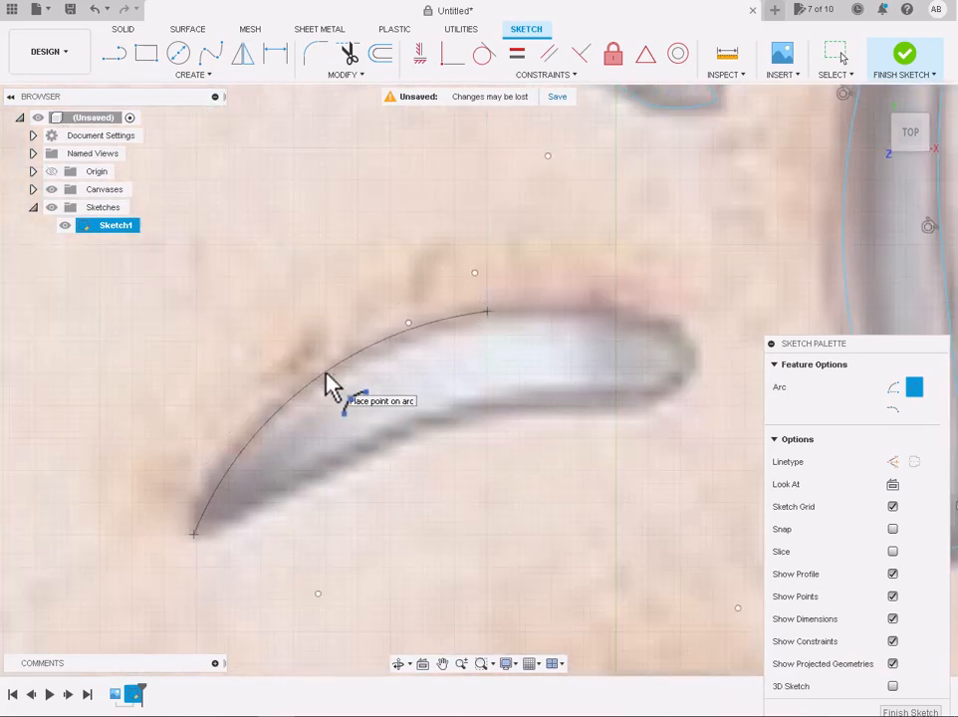
click(325, 384)
click(488, 312)
click(687, 364)
scroll(626, 329, up, 3)
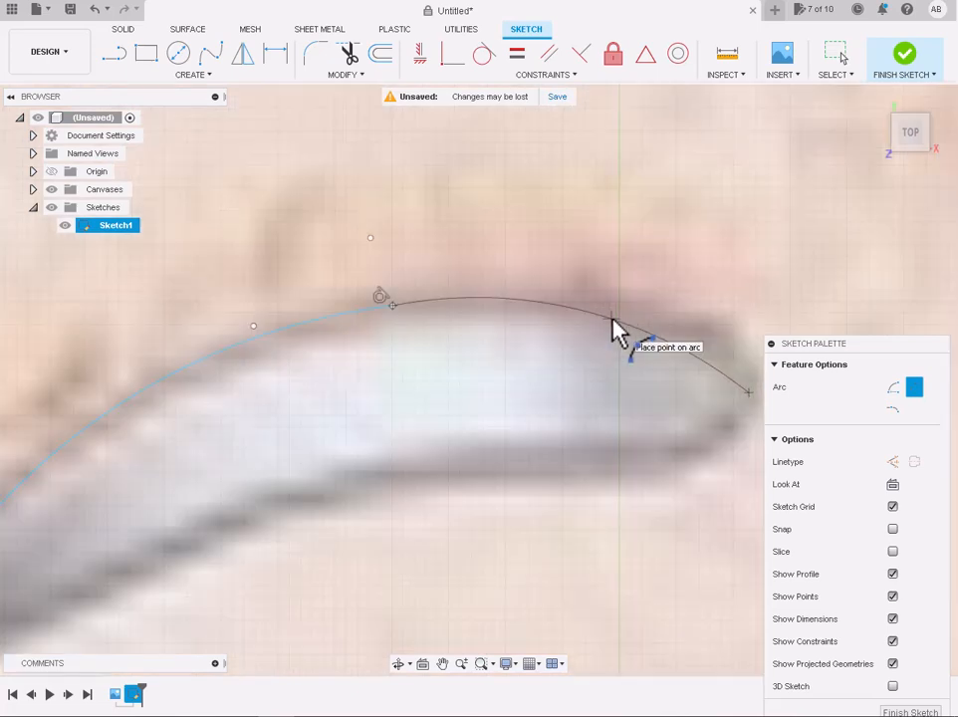
Trace the second wrinkle's lower edge back to its pointed tip with two three-point arcs, closing the outline
scroll(618, 343, down, 3)
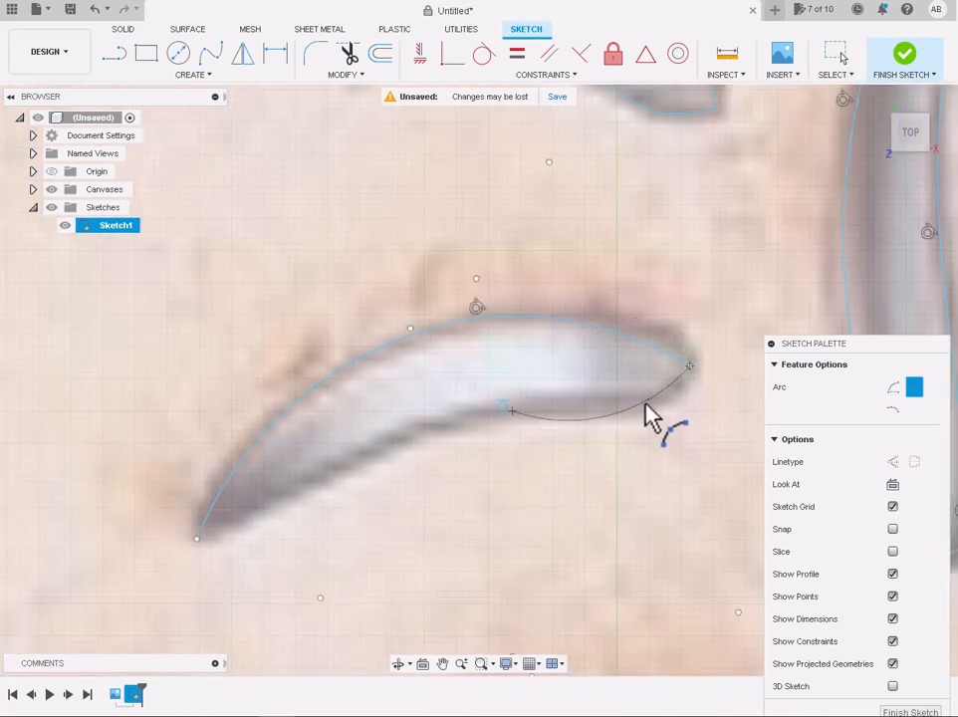
click(641, 400)
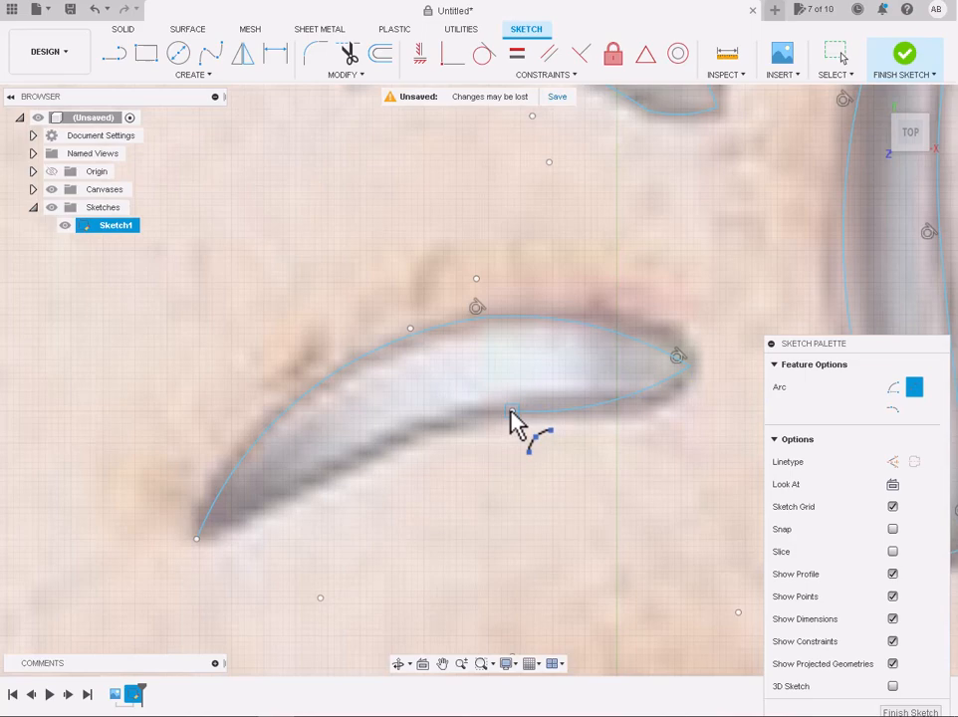
click(196, 539)
click(374, 442)
scroll(375, 442, down, 5)
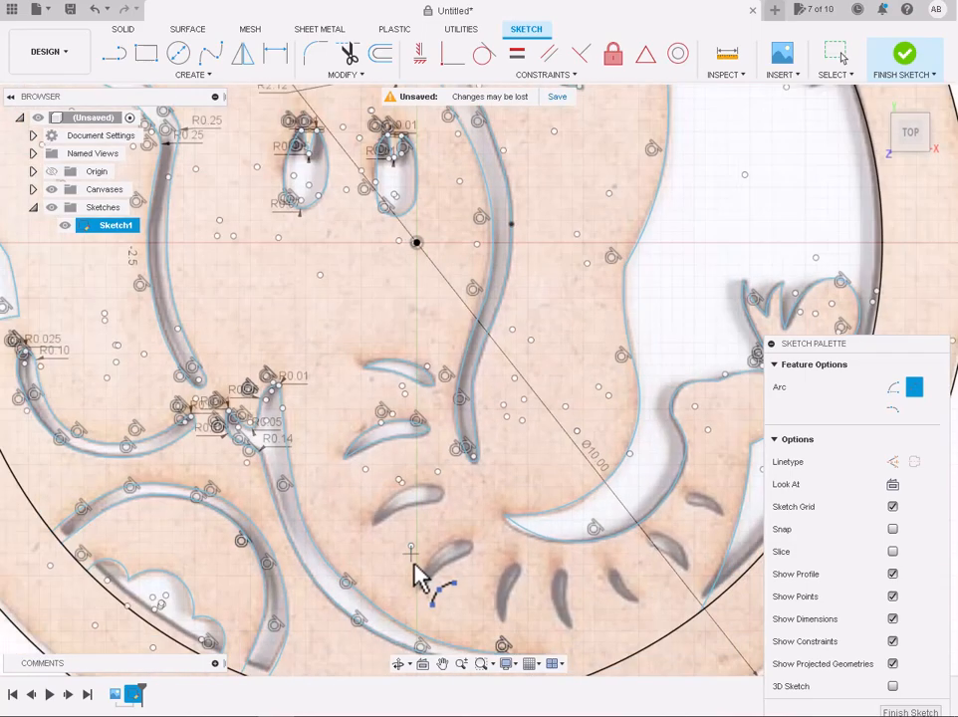
Trace the third wrinkle's upper edge from its pointed left tip to its rounded end with two three-point arcs
scroll(412, 557, up, 5)
click(475, 289)
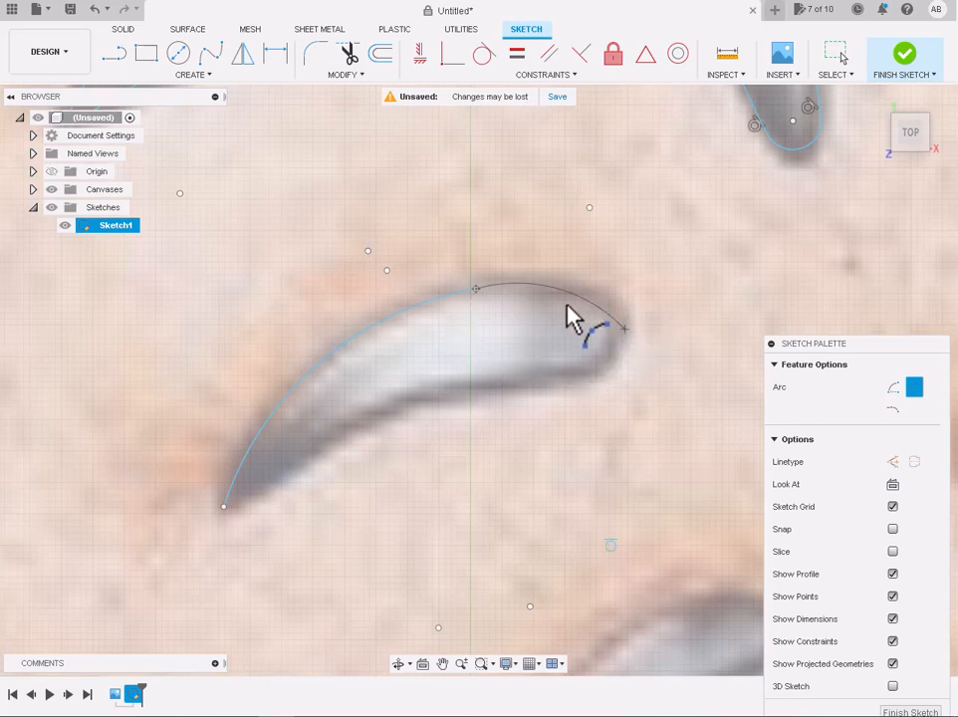
scroll(564, 309, up, 3)
Close the third wrinkle by tracing its rounded end and lower edge back to the tip with two three-point arcs
click(671, 351)
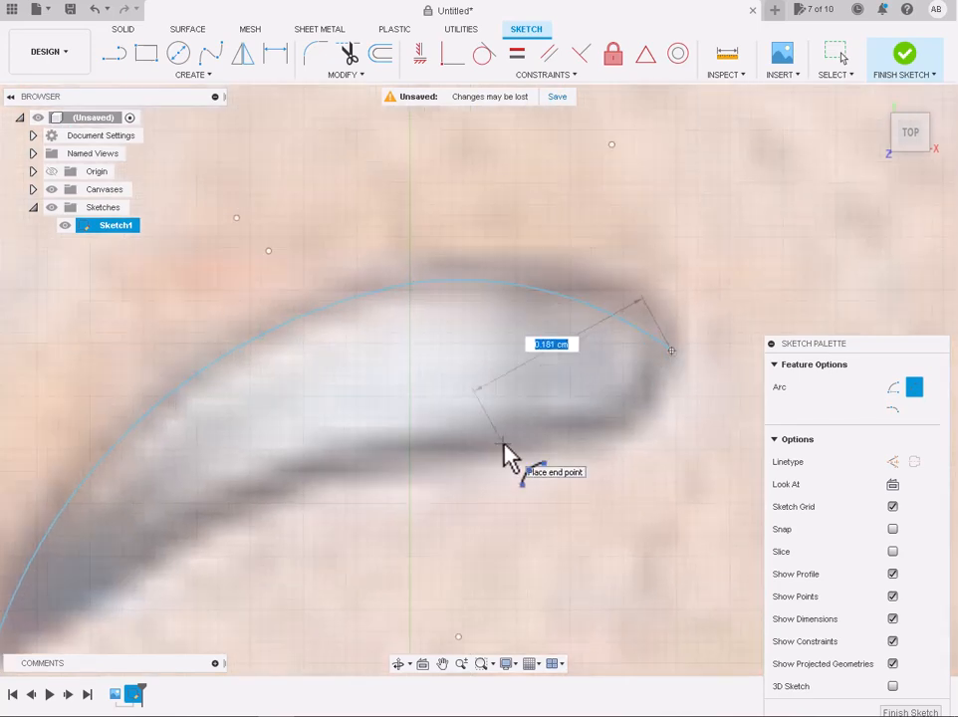
click(503, 445)
click(618, 411)
scroll(618, 410, down, 3)
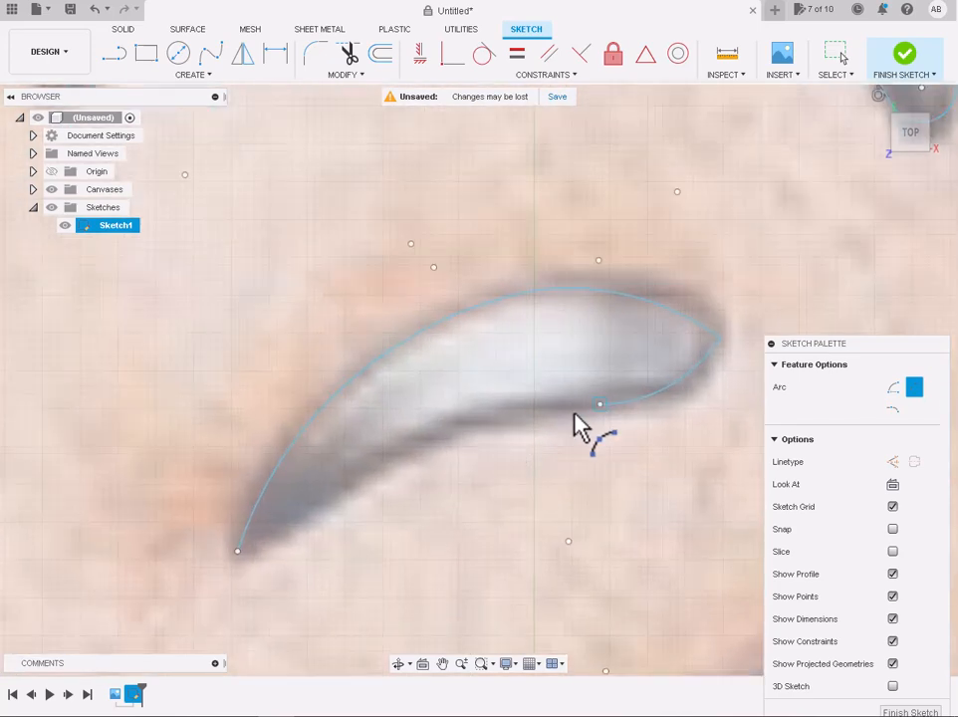
click(599, 404)
click(237, 551)
click(412, 455)
Trace the fourth wrinkle's upper edge from its lower tip to its rounded end with two three-point arcs
scroll(413, 455, down, 3)
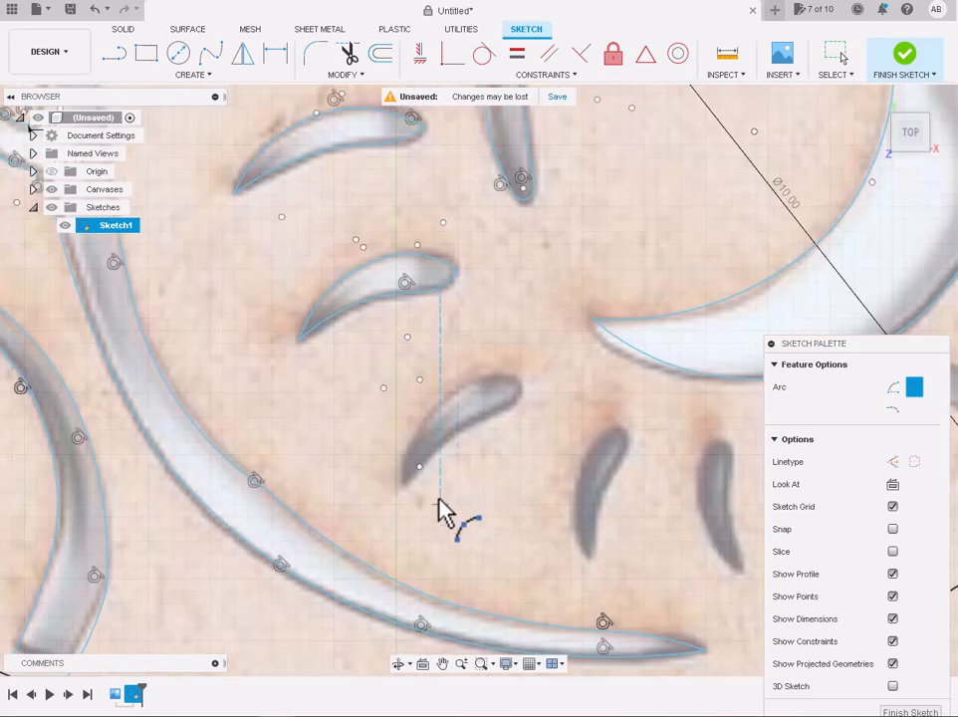
scroll(444, 513, up, 3)
click(370, 474)
click(520, 257)
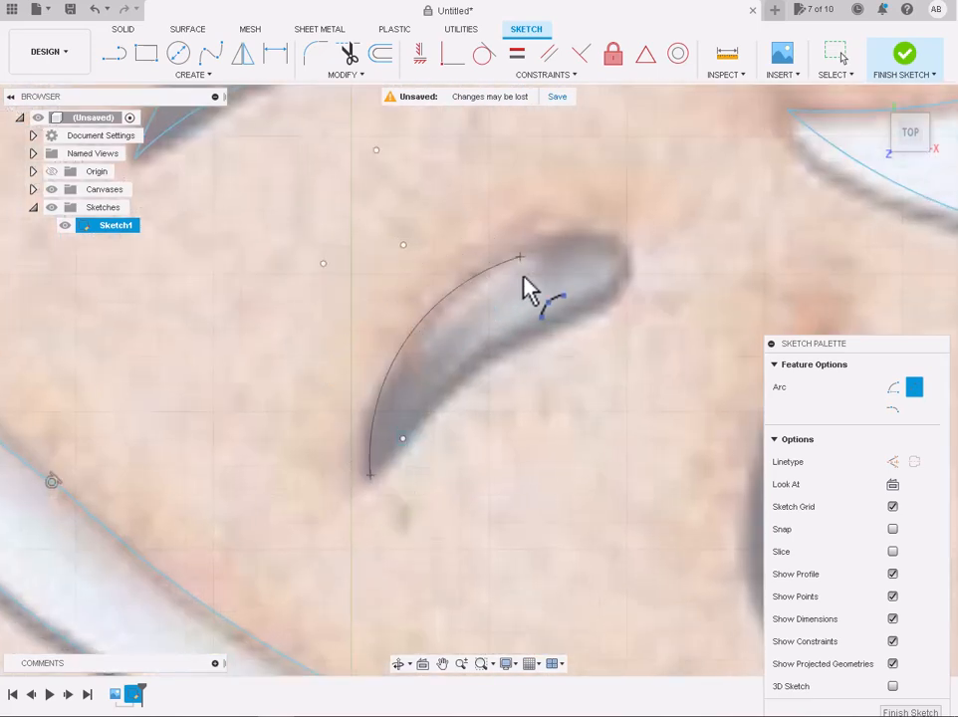
click(627, 256)
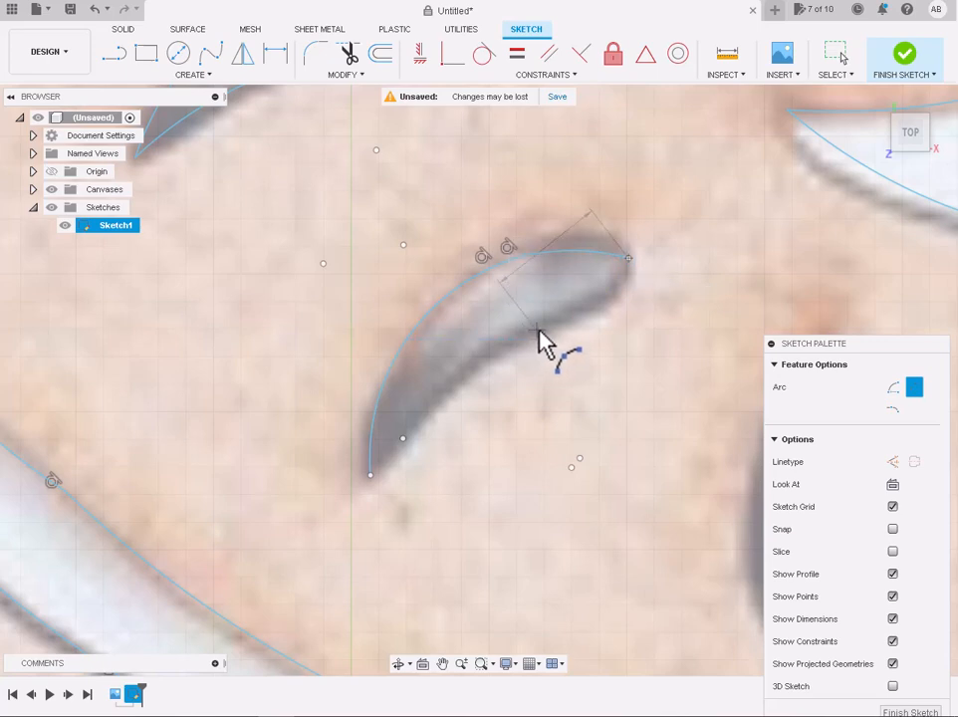
Close the fourth wrinkle by tracing its rounded end and lower edge back to the tip with two three-point arcs
click(537, 329)
click(605, 294)
click(537, 329)
click(371, 475)
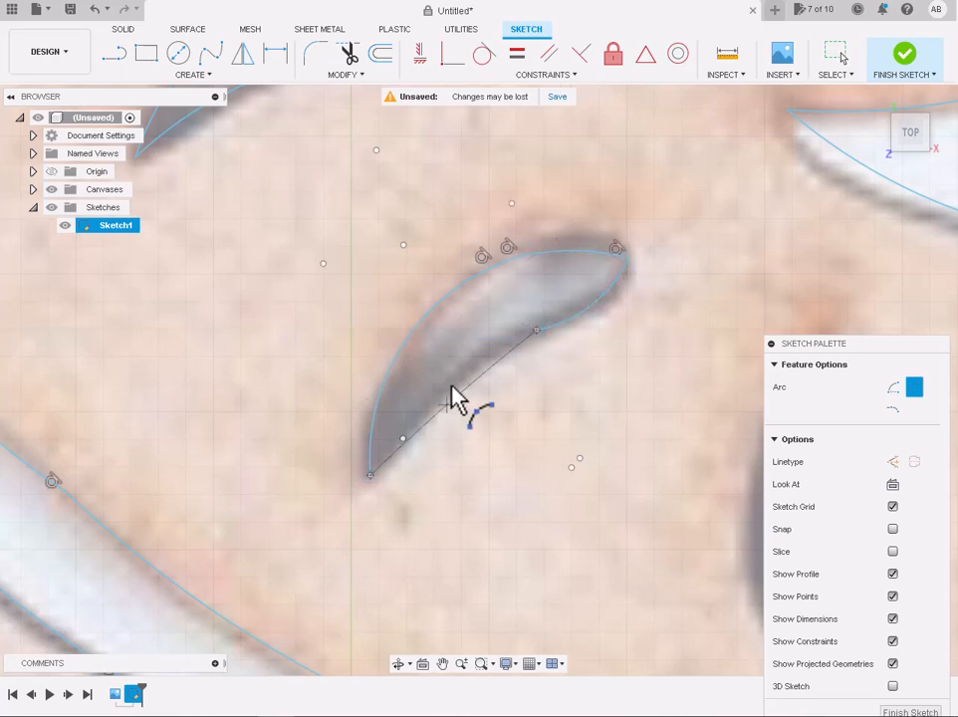
click(452, 386)
Trace the fifth wrinkle's left edge from its lower tip to its rounded upper end with two three-point arcs
scroll(451, 386, down, 5)
scroll(565, 438, up, 4)
click(453, 498)
click(460, 321)
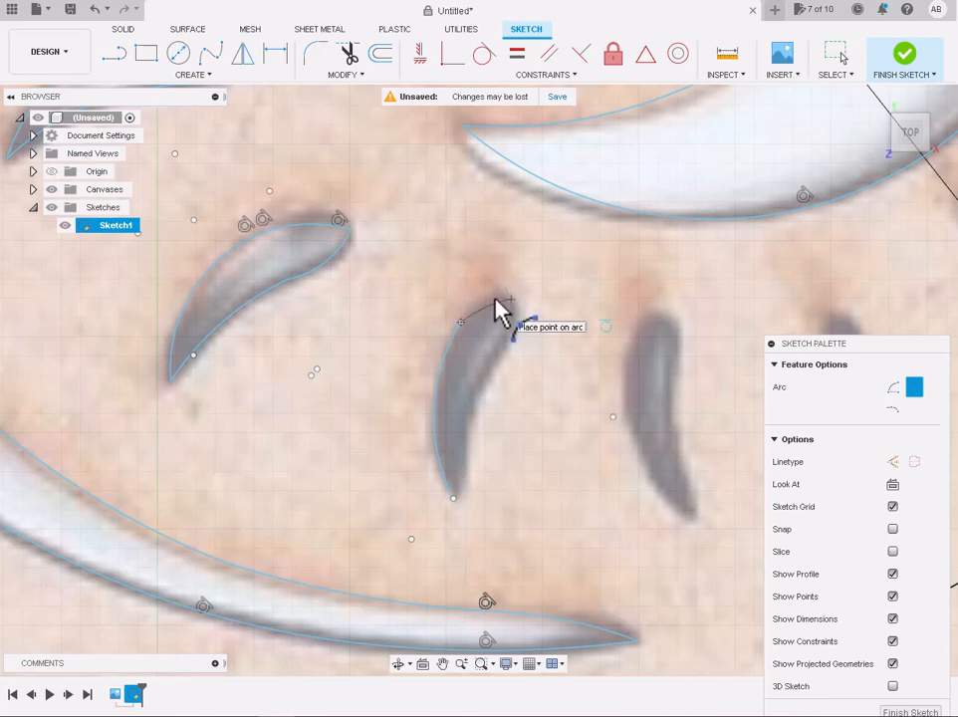
scroll(503, 309, up, 4)
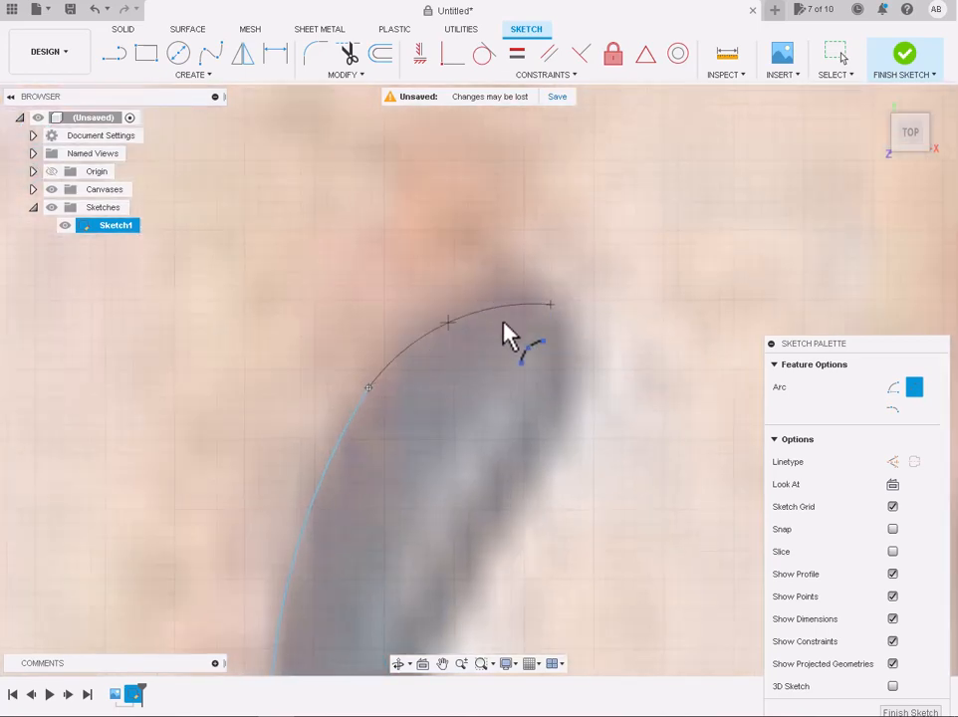
click(550, 304)
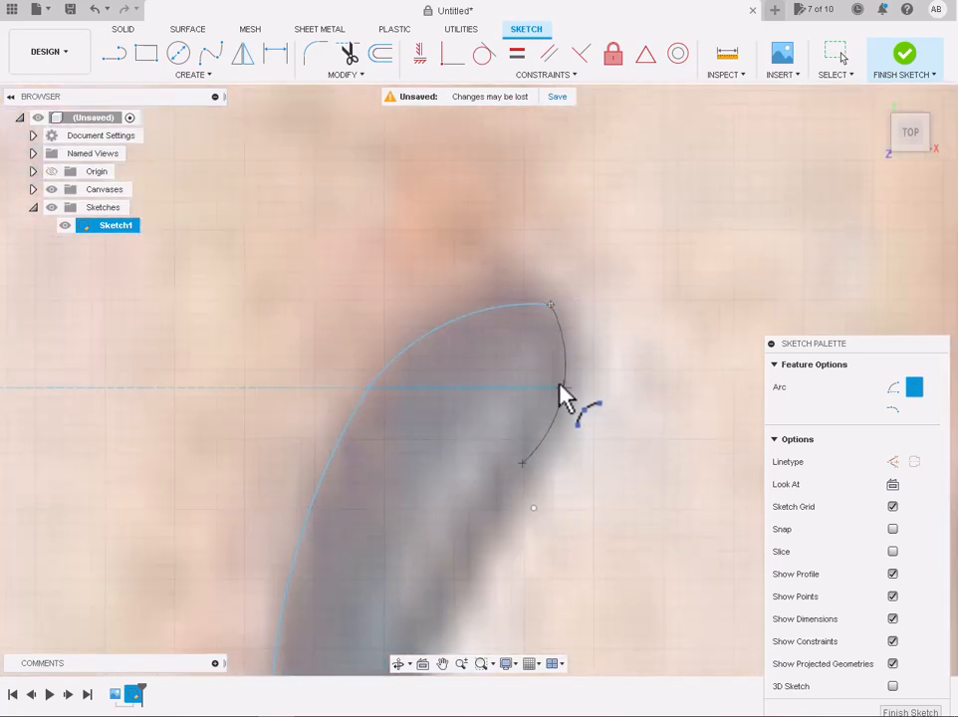
Close the fifth wrinkle by tracing its right side down to the tip with two three-point arcs
click(563, 395)
scroll(563, 395, down, 3)
click(462, 533)
click(538, 295)
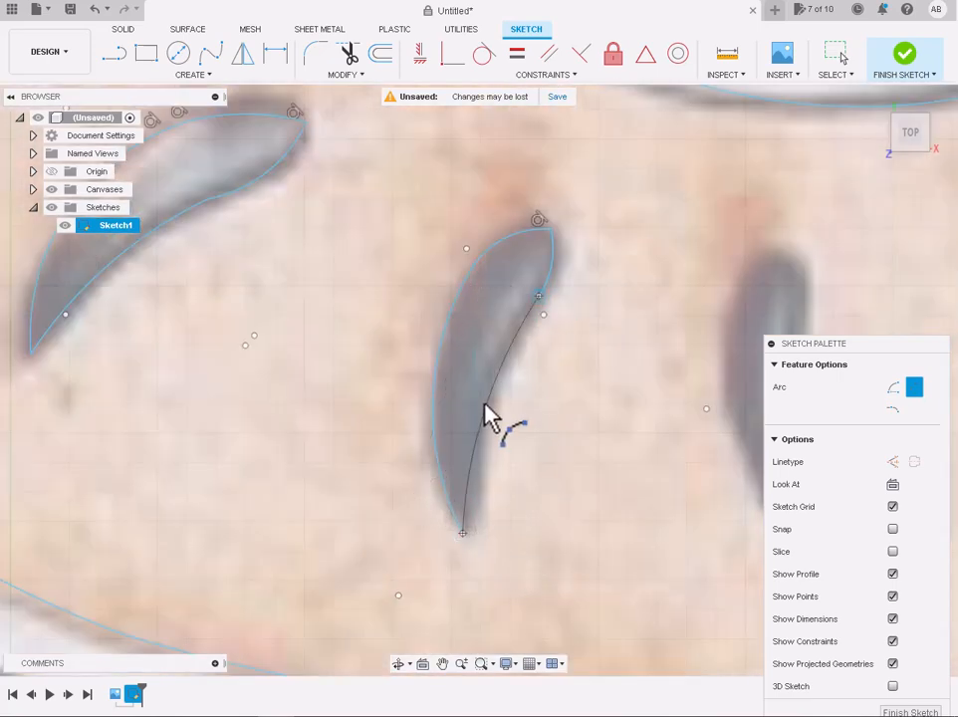
click(485, 405)
Trace the sixth wrinkle's left edge from its lower tip up to its rounded end with two three-point arcs
scroll(485, 408, down, 3)
scroll(537, 295, up, 3)
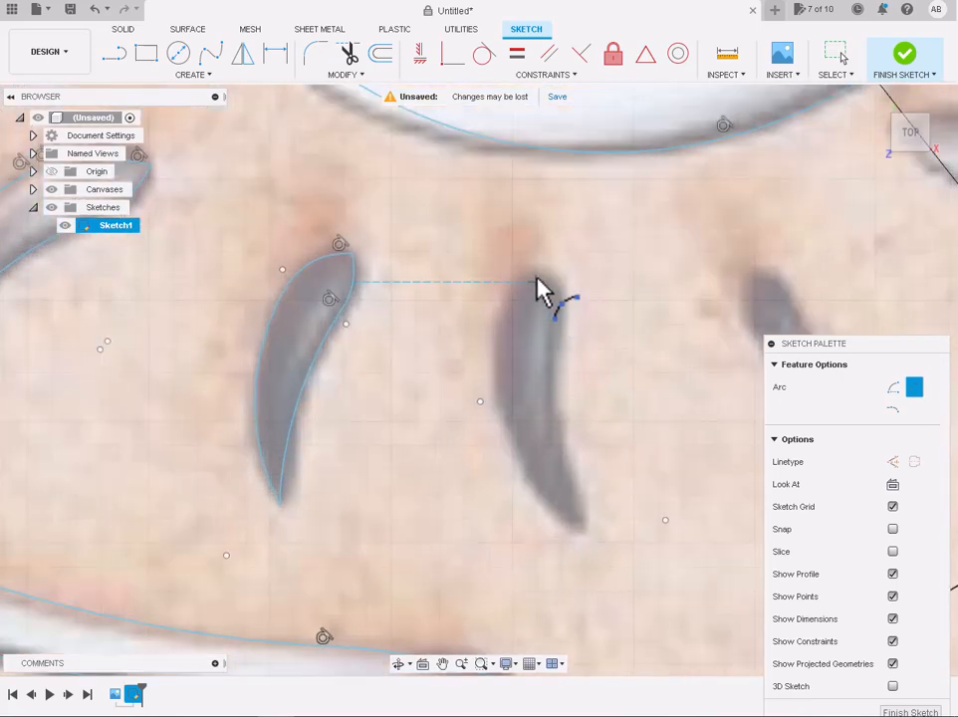
click(579, 529)
click(502, 327)
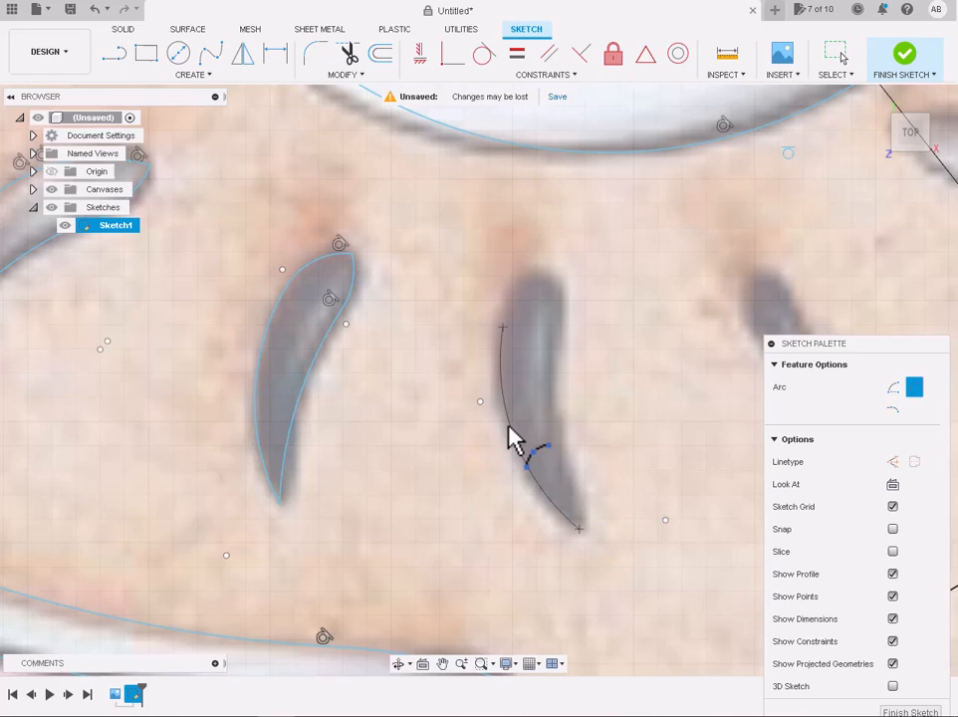
click(503, 326)
click(540, 279)
scroll(525, 286, up, 3)
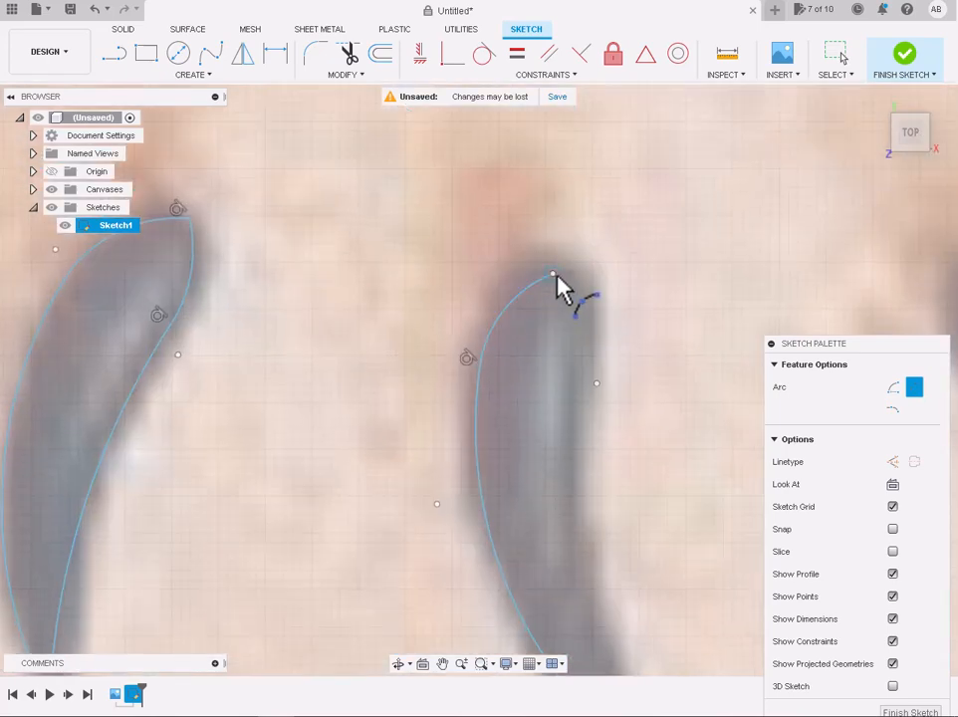
Close the sixth wrinkle with two three-point arcs running down its right side to the tip
click(554, 275)
scroll(587, 320, down, 3)
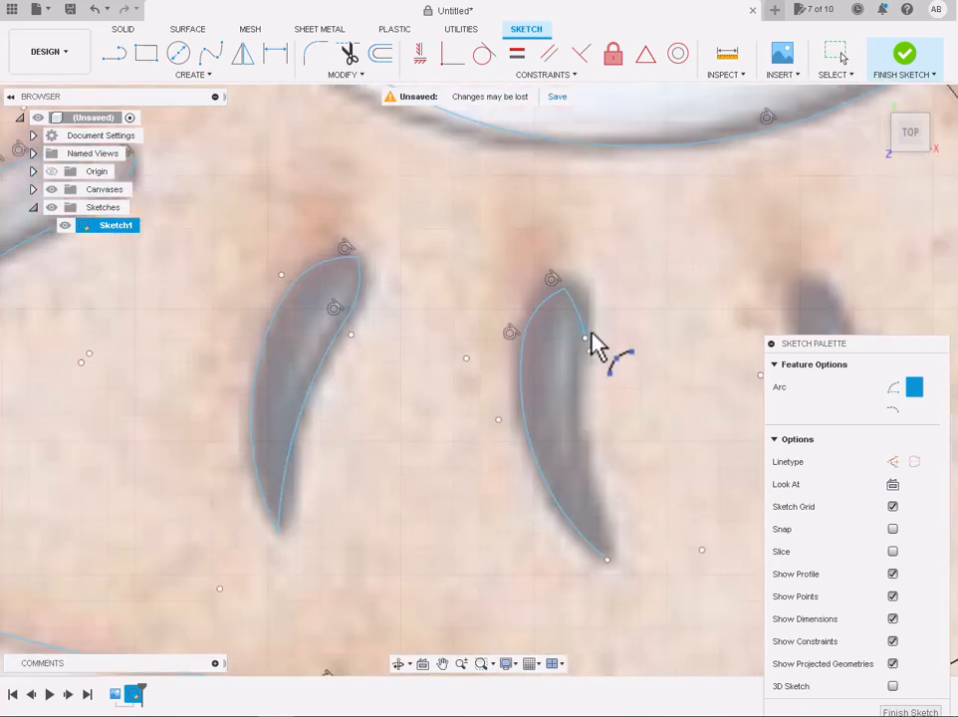
click(607, 559)
click(588, 453)
Fillet the corner between the two arcs on the sixth wrinkle's right side with a 0.06 cm radius
scroll(588, 453, down, 3)
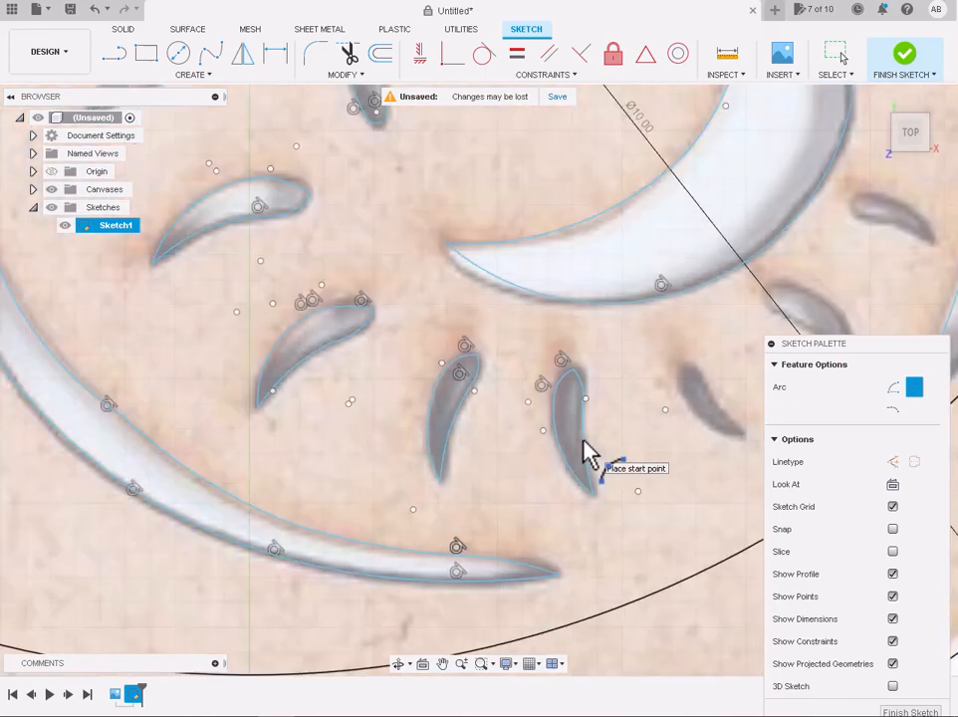
scroll(680, 425, up, 4)
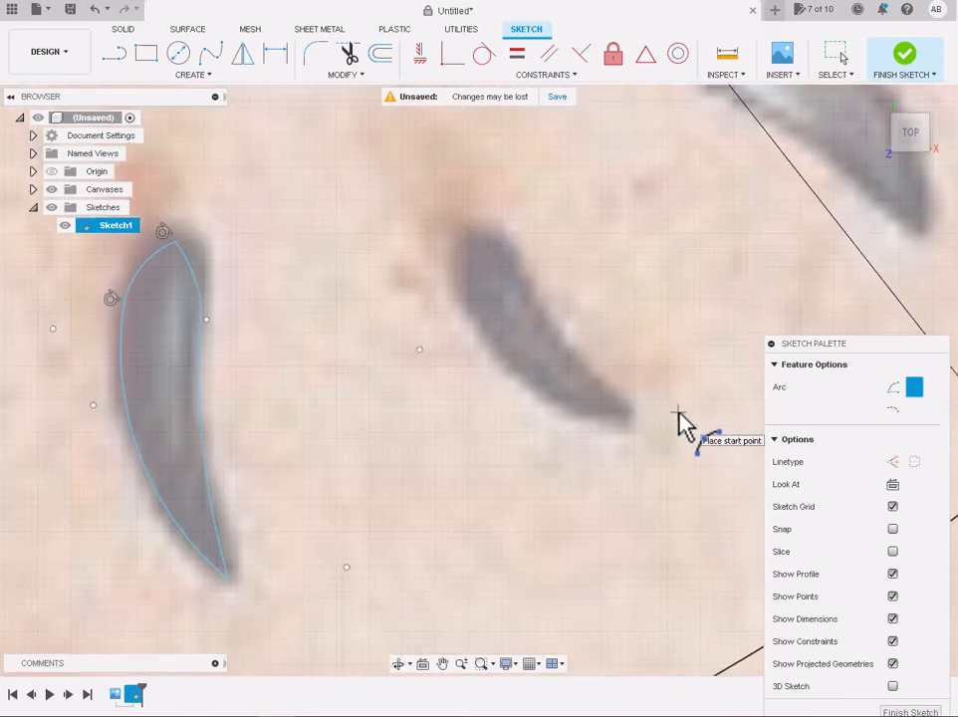
click(312, 50)
click(201, 303)
key(Return)
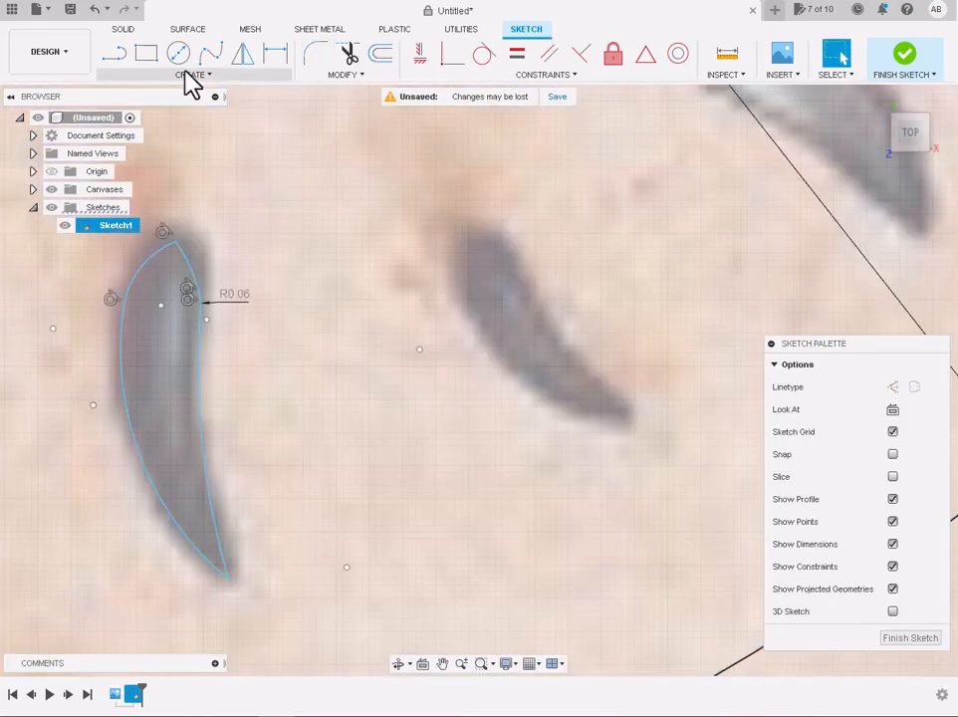
Trace the seventh wrinkle's closed outline with three-point arcs along its left edge, pointed tip, right edge and rounded upper end
click(194, 75)
click(249, 139)
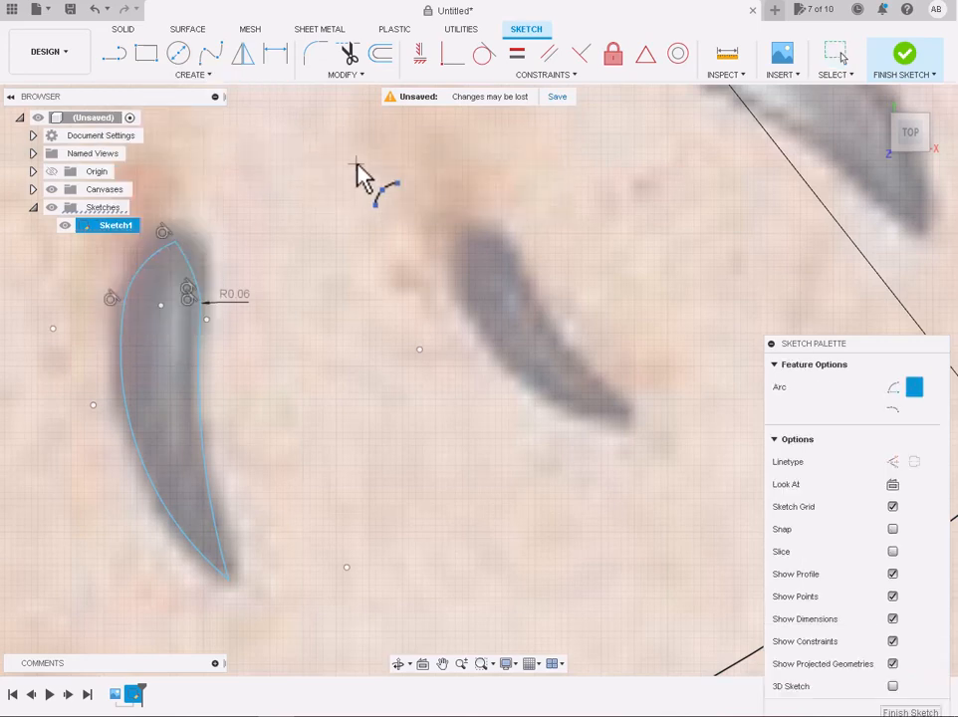
click(519, 371)
click(482, 321)
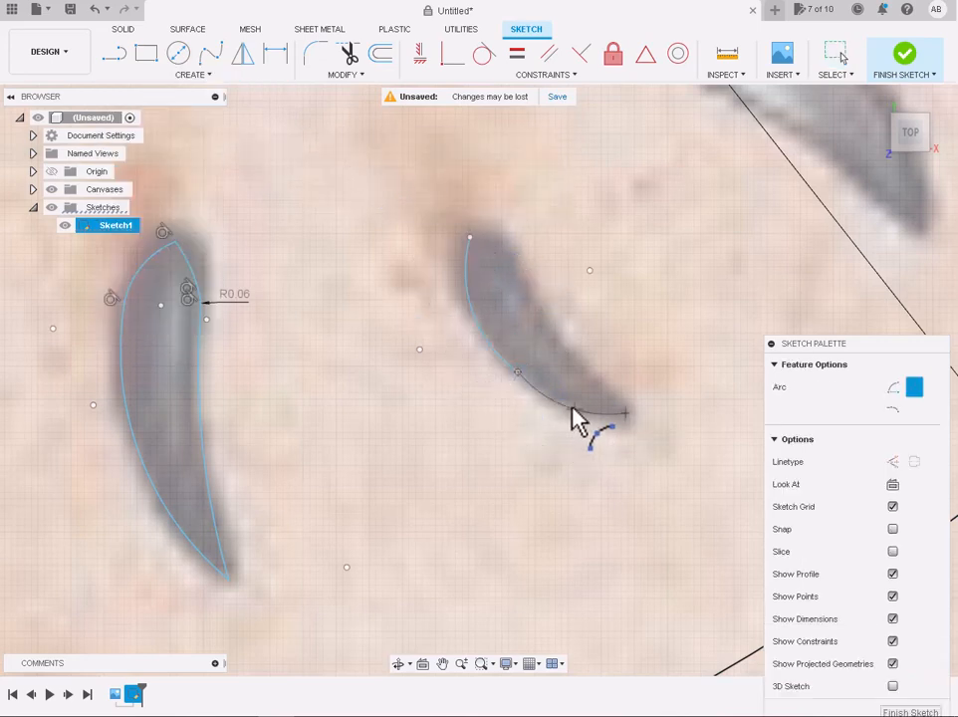
click(625, 413)
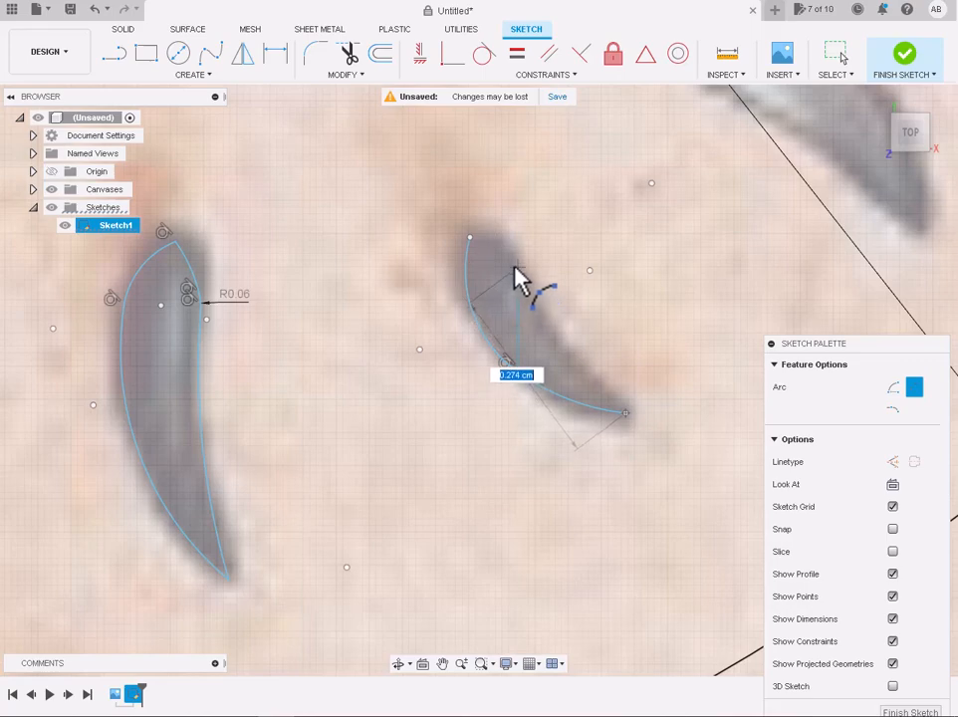
click(551, 334)
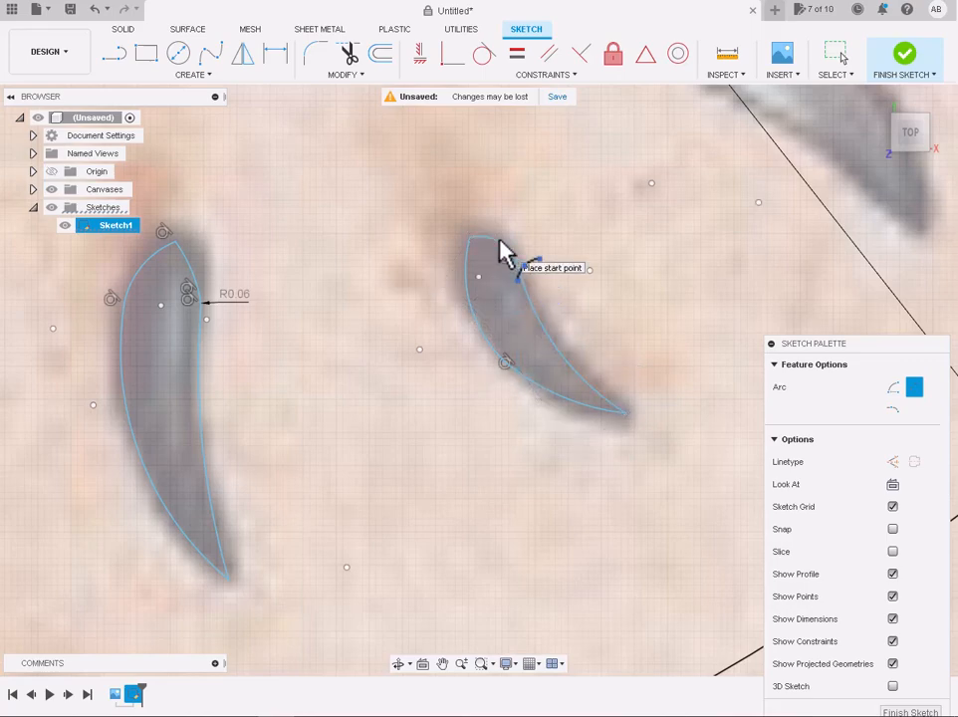
Trace the eighth wrinkle's lower edge from its pointed tip towards the rounded end with a three-point arc
scroll(510, 251, down, 6)
scroll(558, 219, up, 8)
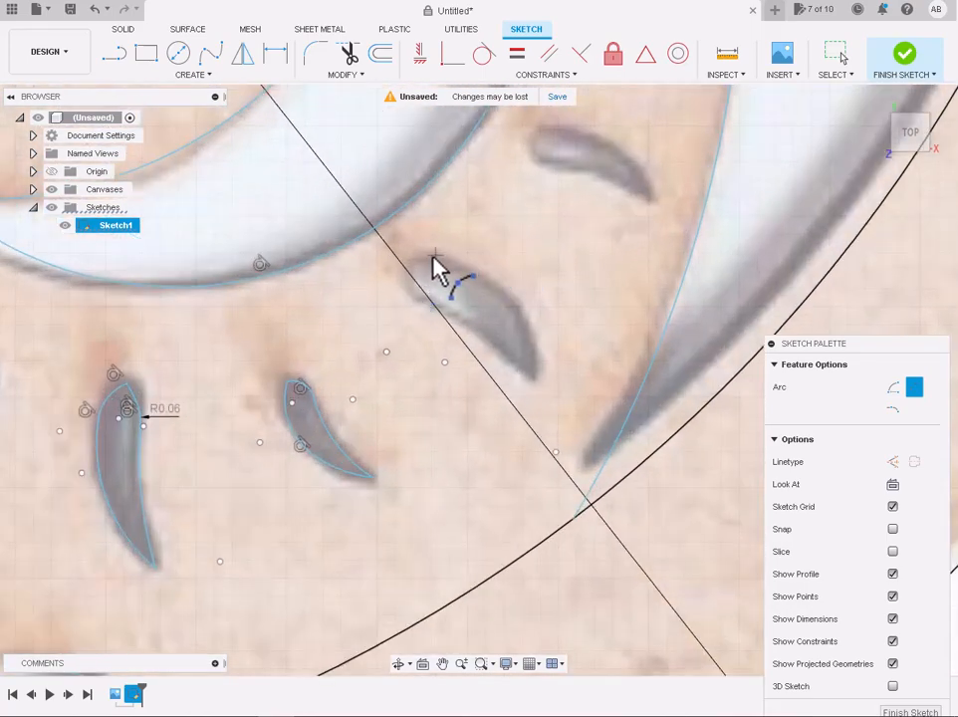
click(534, 381)
click(435, 308)
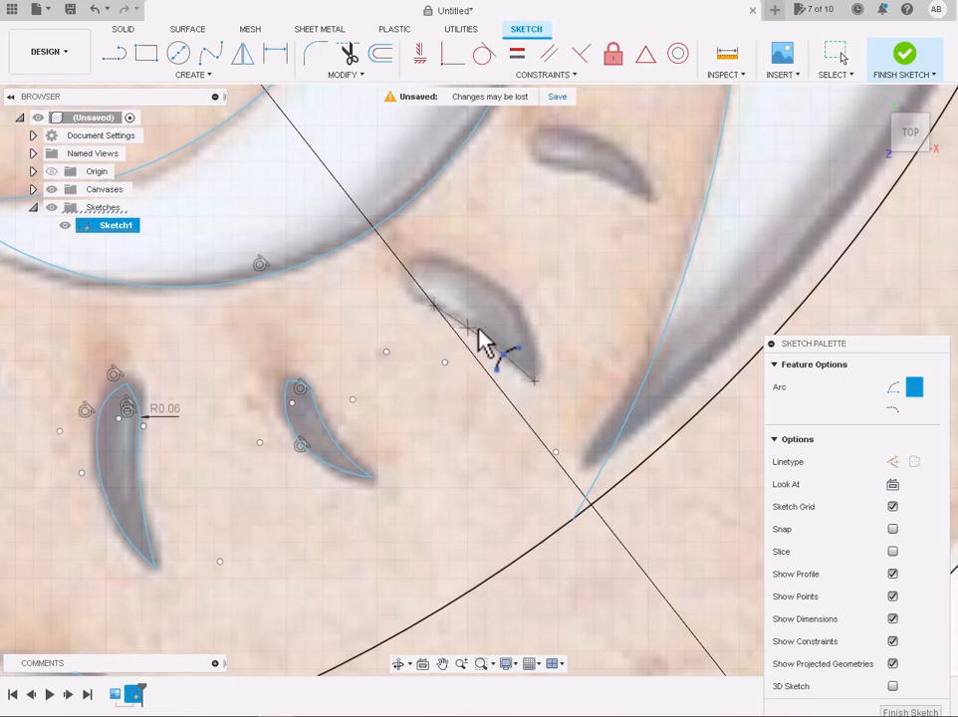
scroll(479, 331, up, 3)
click(479, 336)
Close the eighth wrinkle by tracing its rounded end and upper edge to the pointed tip with three-point arcs
scroll(401, 296, down, 2)
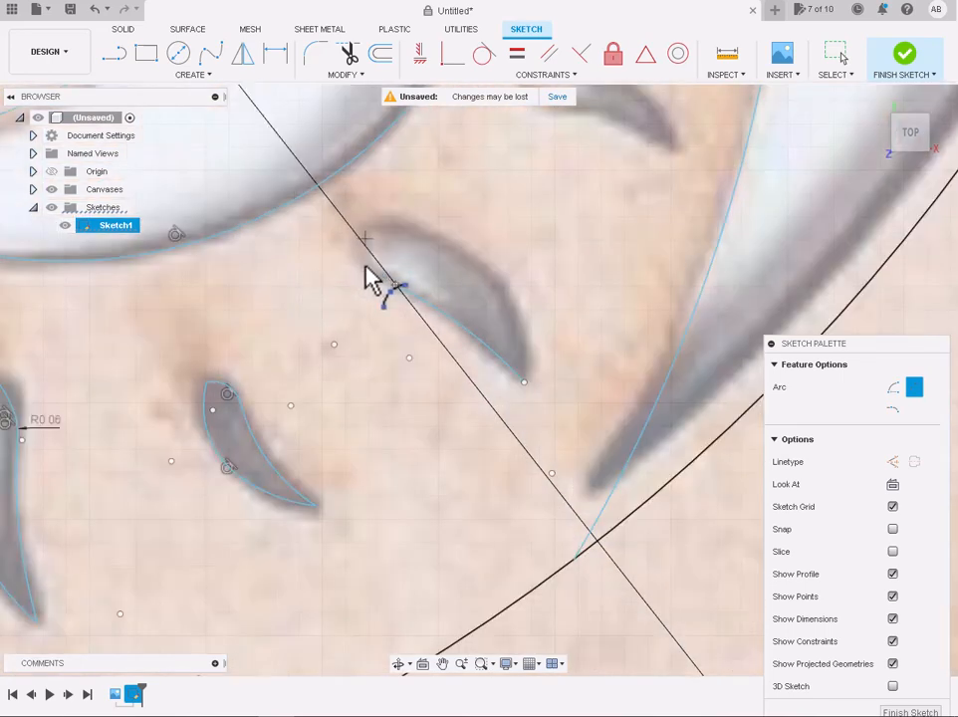
click(427, 234)
scroll(405, 221, up, 3)
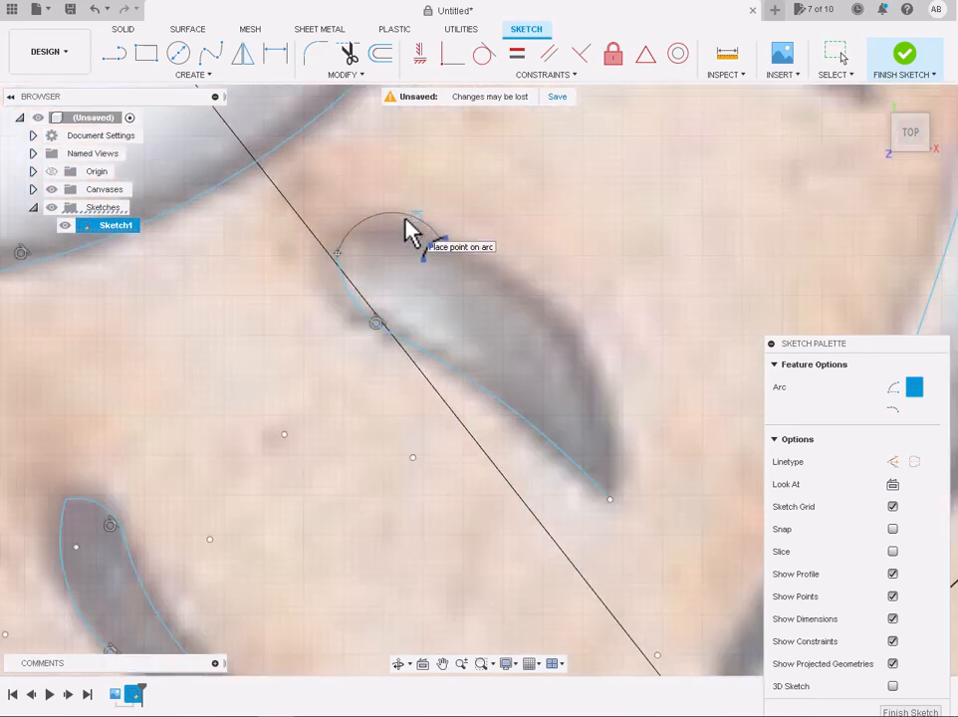
click(399, 240)
scroll(403, 245, down, 2)
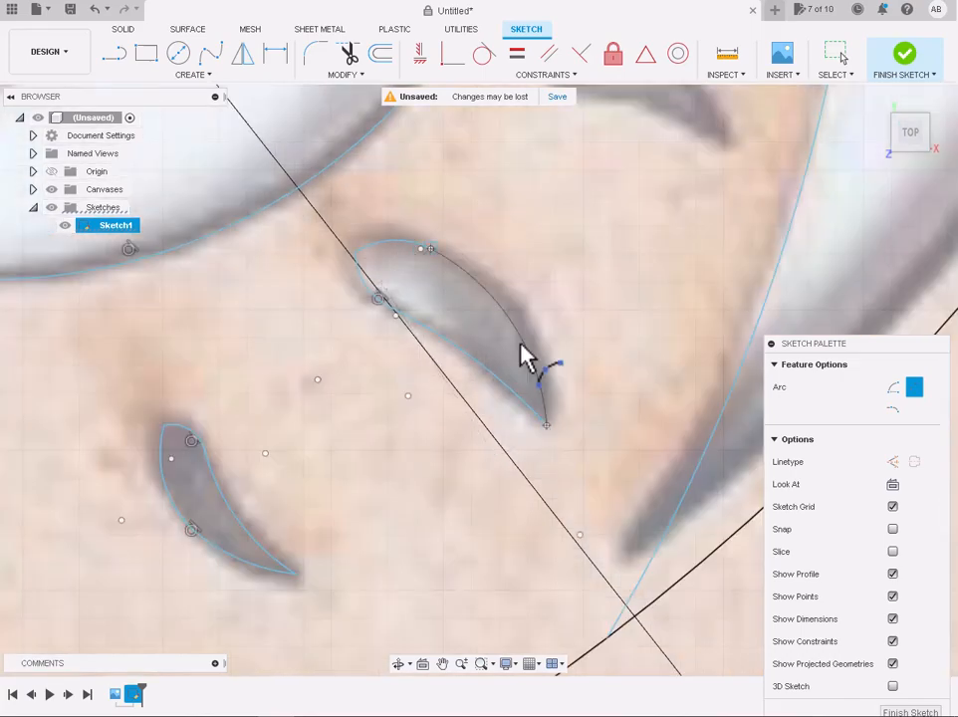
Trace the ninth wrinkle's upper edge from its pointed tip into the rounded left end with three-point arcs
scroll(524, 359, down, 4)
scroll(599, 403, up, 6)
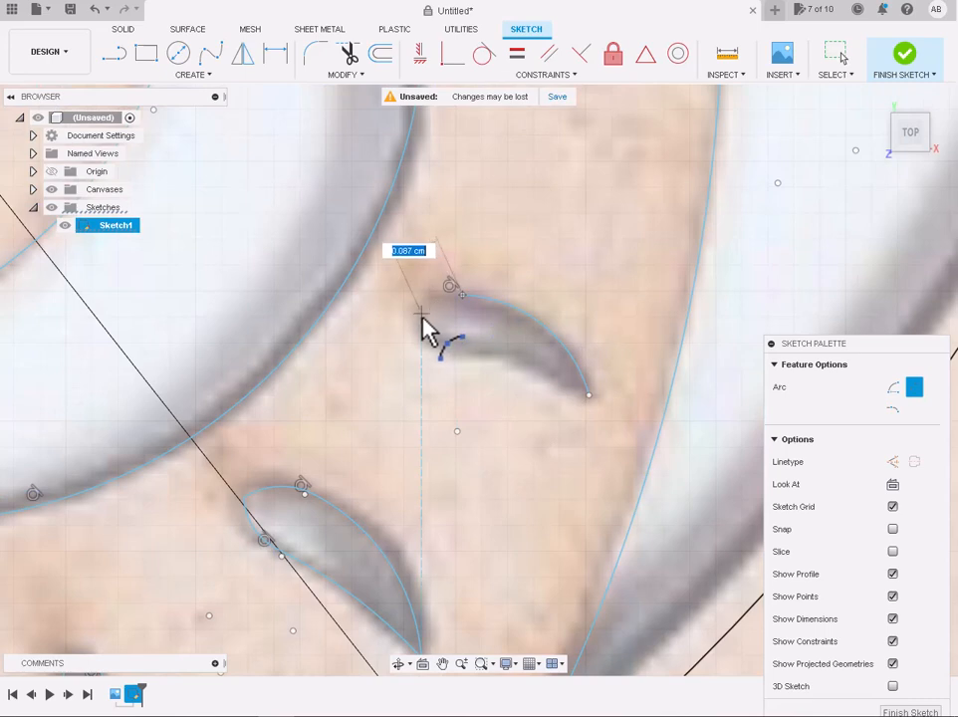
scroll(439, 313, up, 5)
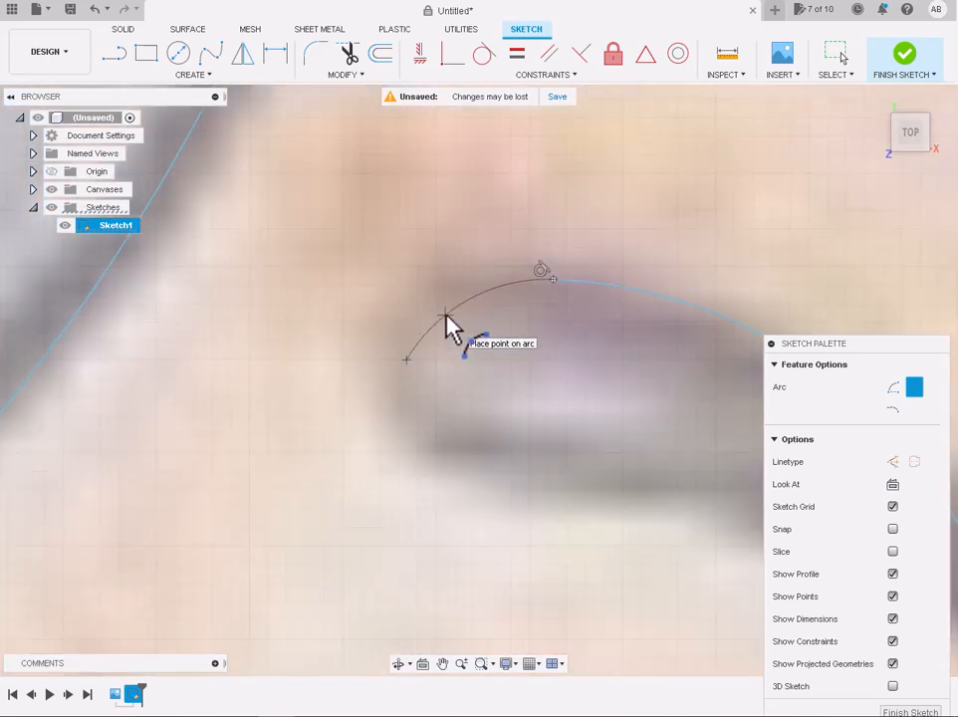
scroll(443, 334, down, 1)
click(426, 342)
scroll(498, 400, up, 1)
Close the ninth wrinkle by tracing the rest of its rounded end and its lower edge to the tip with three-point arcs
scroll(503, 404, down, 4)
scroll(503, 407, up, 3)
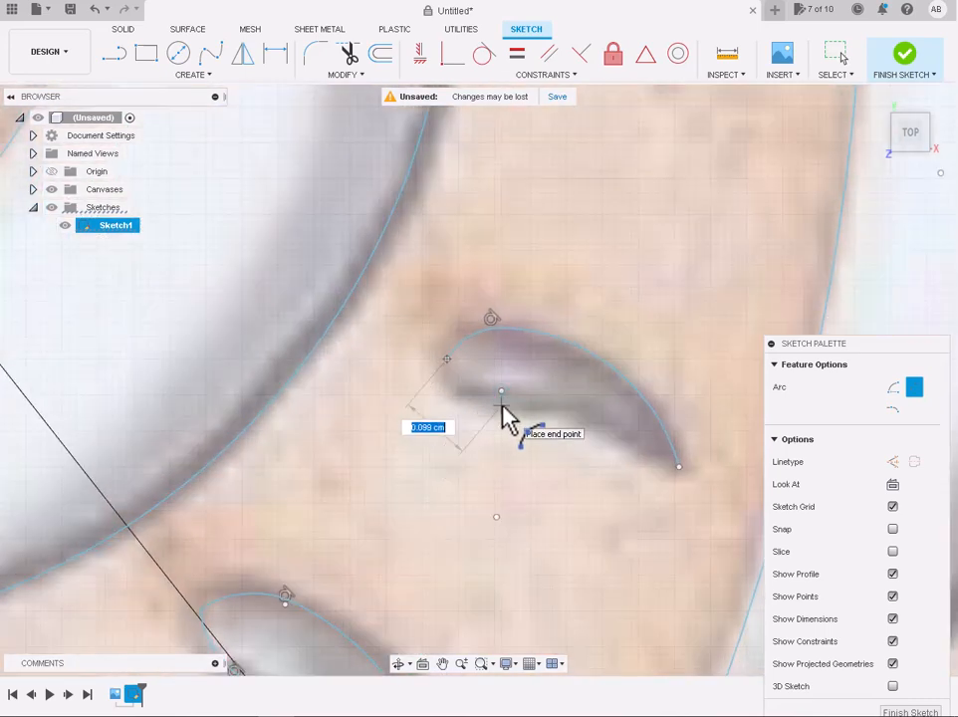
scroll(466, 395, up, 3)
scroll(492, 406, down, 2)
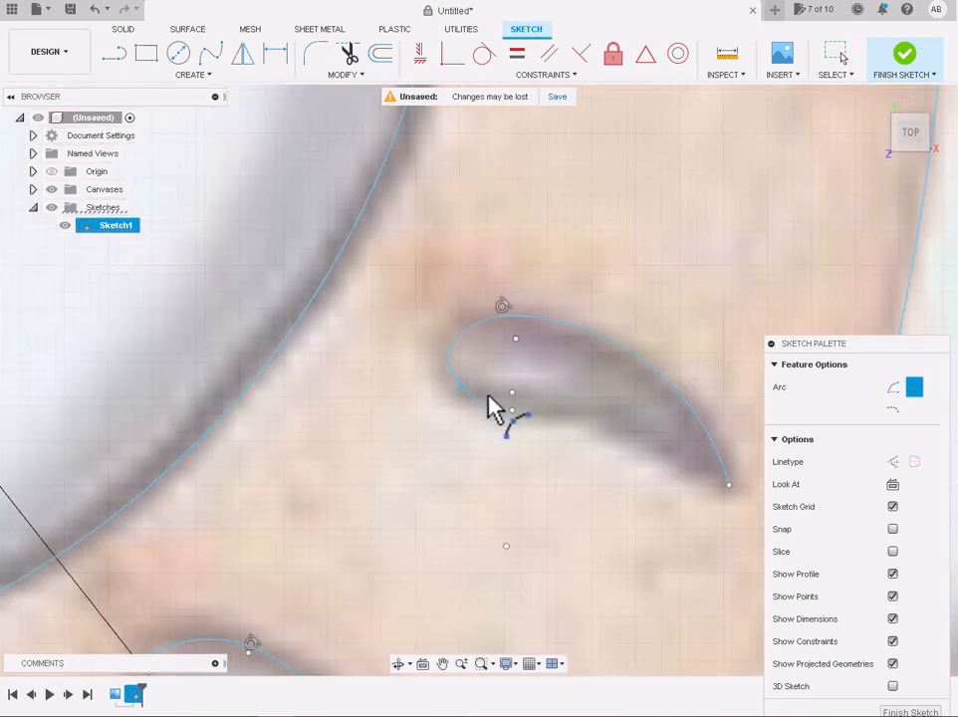
scroll(537, 438, down, 3)
scroll(607, 460, up, 3)
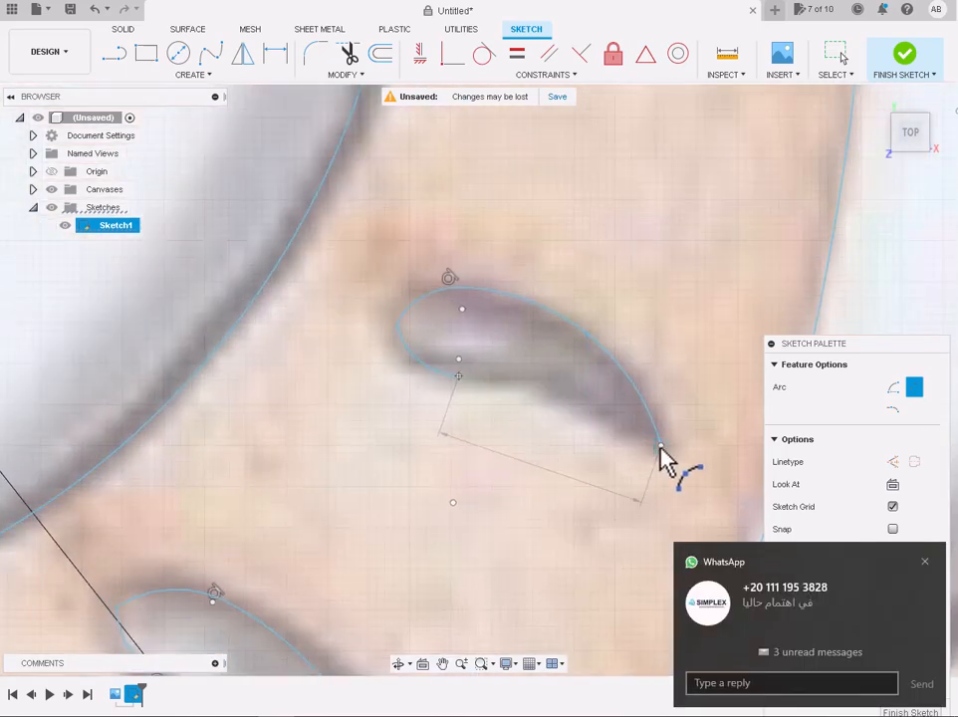
click(660, 445)
click(556, 407)
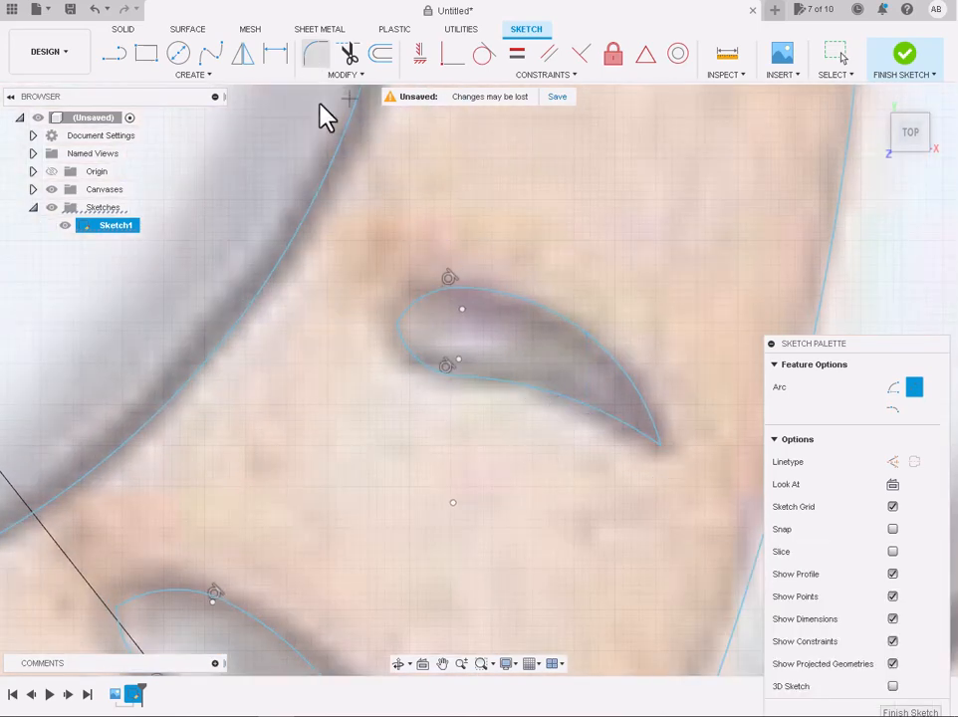
Fillet the corner at the ninth wrinkle's rounded left end
click(317, 59)
click(397, 321)
key(Return)
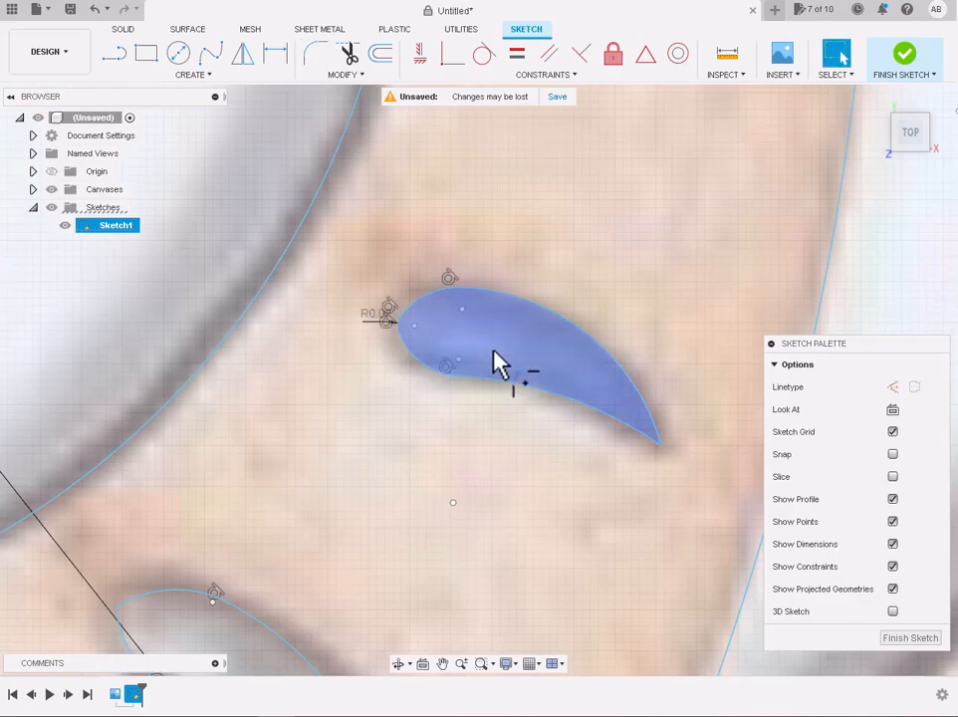
Finish the ornament sketch
scroll(645, 186, down, 10)
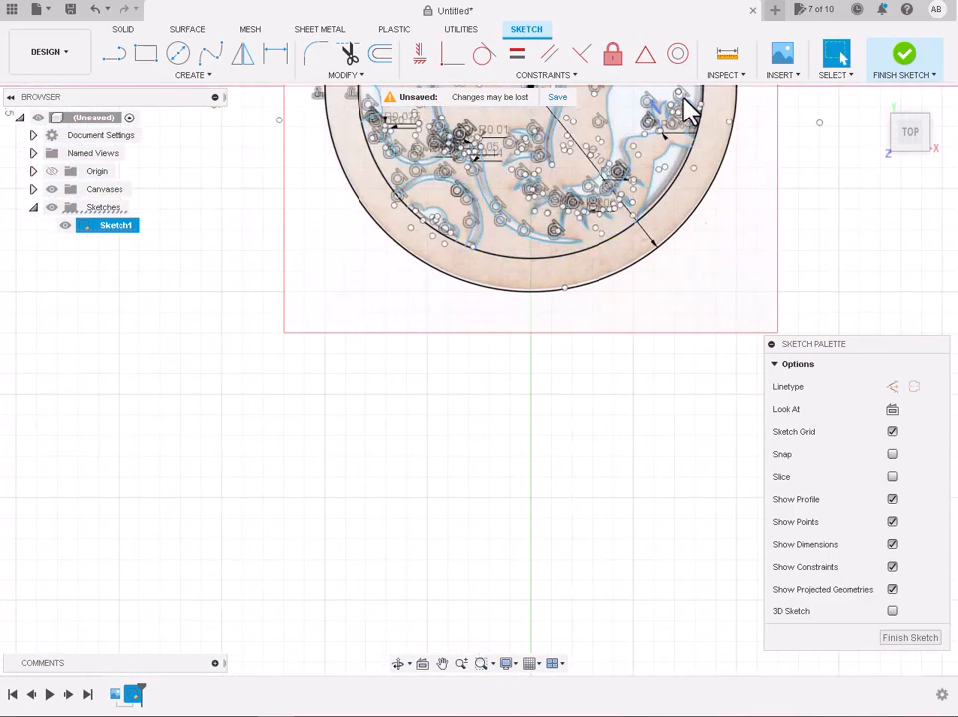
scroll(587, 167, down, 5)
scroll(594, 114, up, 6)
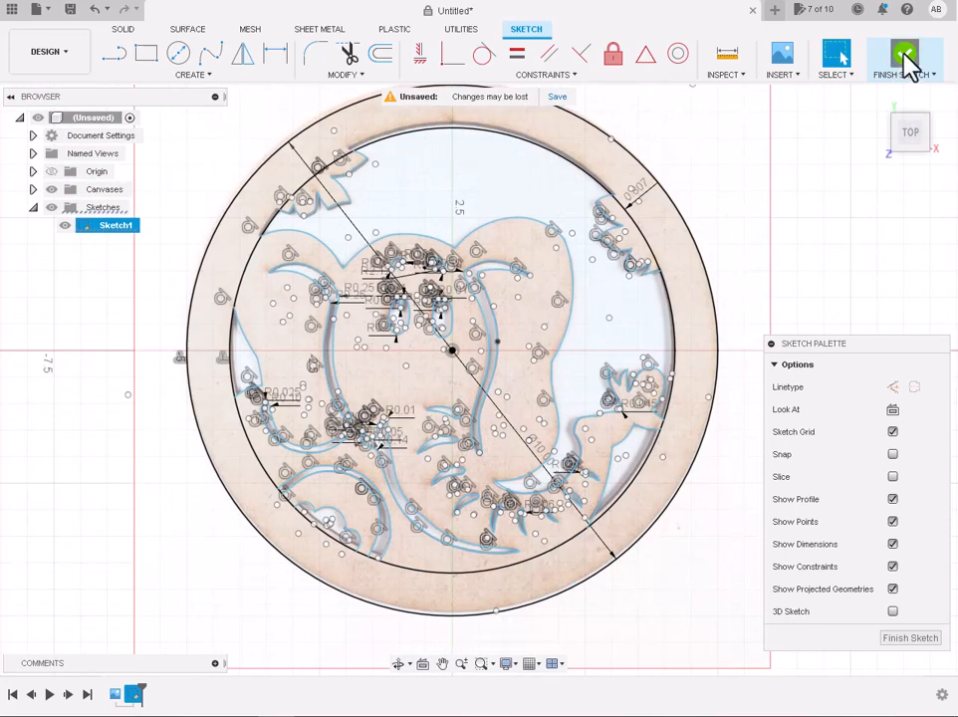
click(908, 68)
Extrude the outer ring, elephant and leaf profiles together by 0.3 cm, leaving the grooves and background openings unselected
click(425, 395)
shift+click(333, 196)
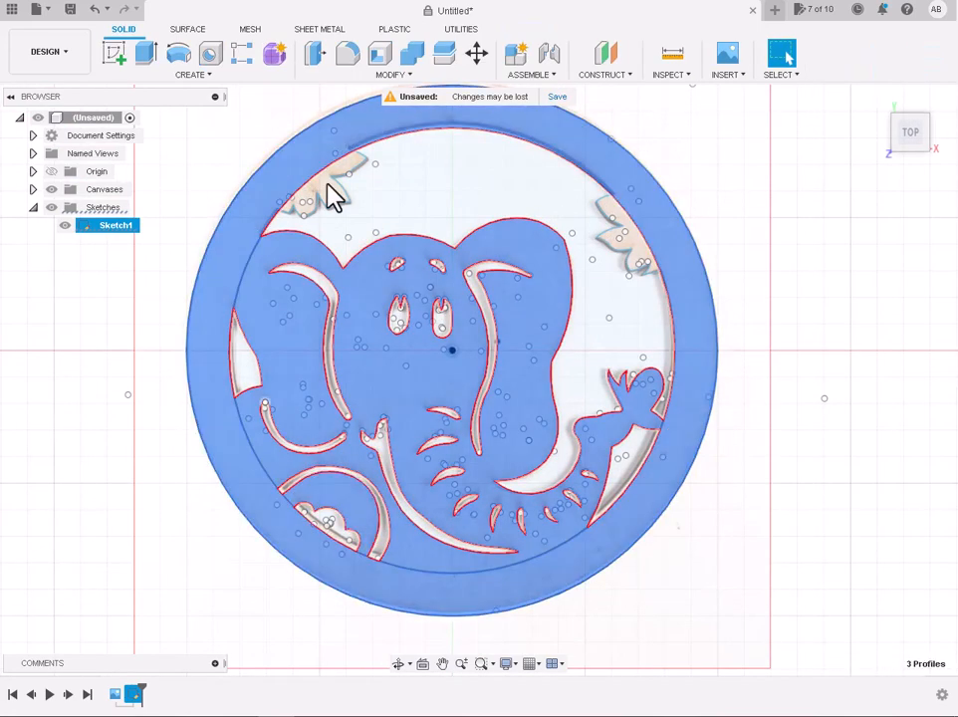
shift+click(637, 244)
shift+click(638, 250)
scroll(638, 249, down, 2)
scroll(713, 143, up, 1)
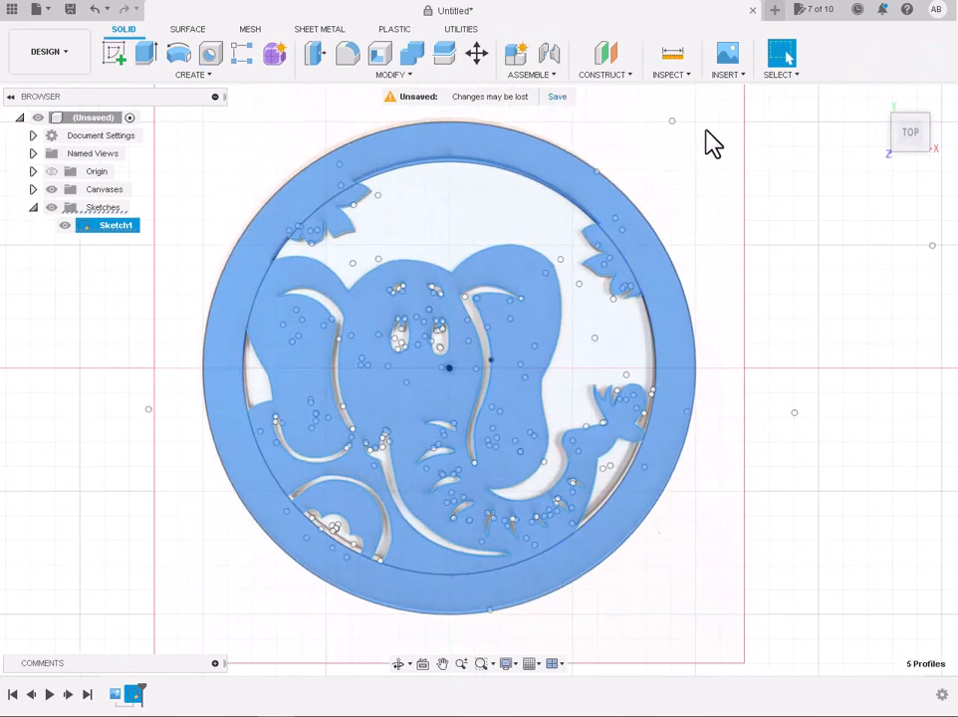
click(147, 54)
text(0.3)
key(Return)
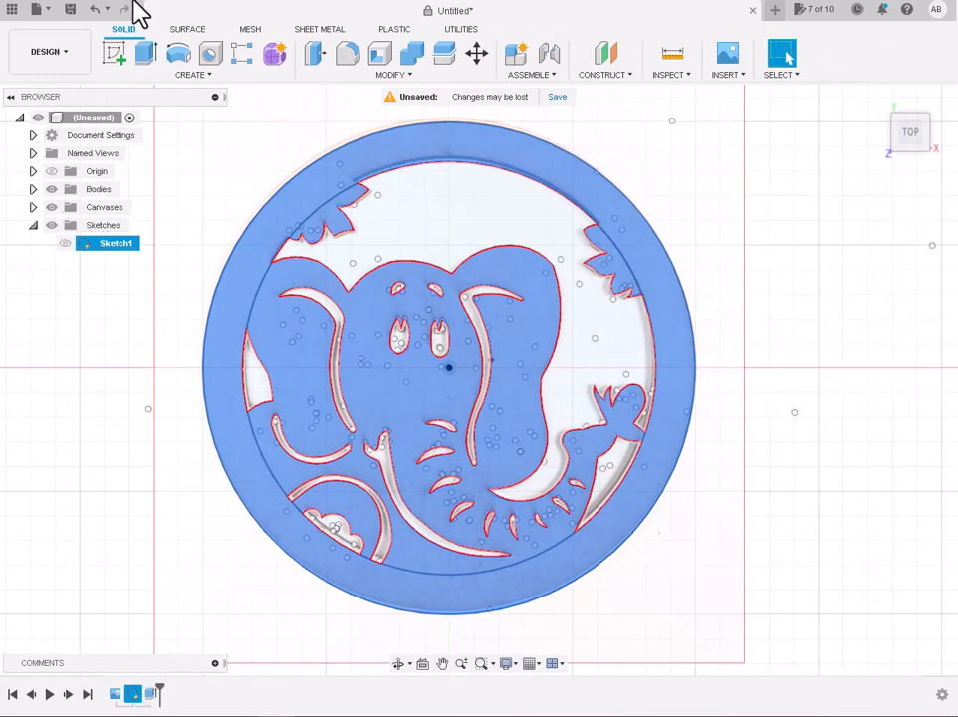
Hide the reference canvases and inspect the extruded ornament in 3D
click(876, 104)
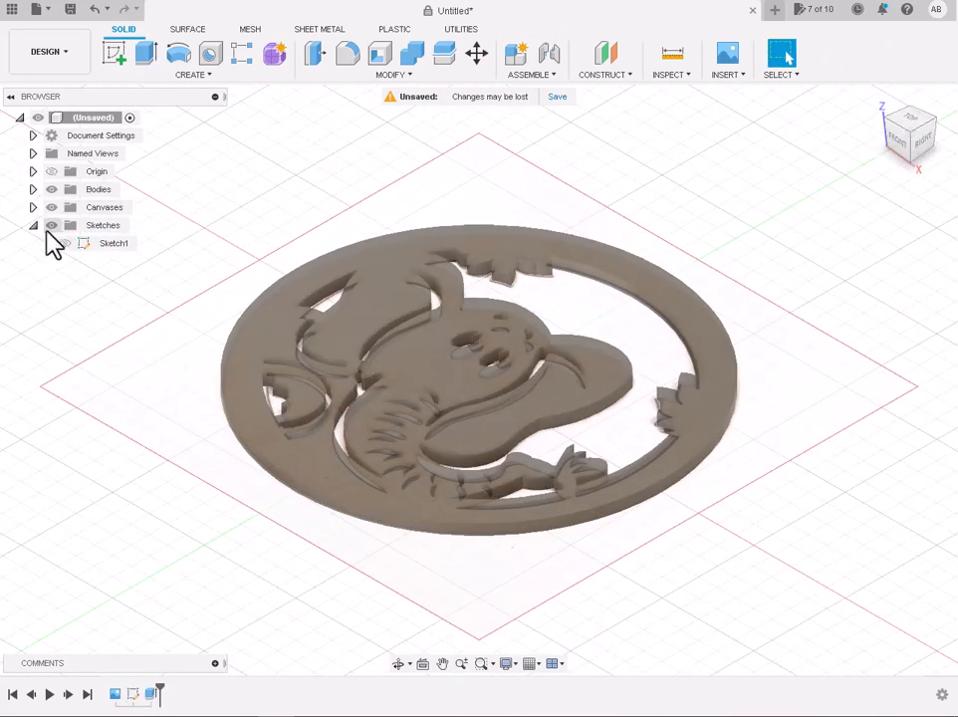
click(51, 207)
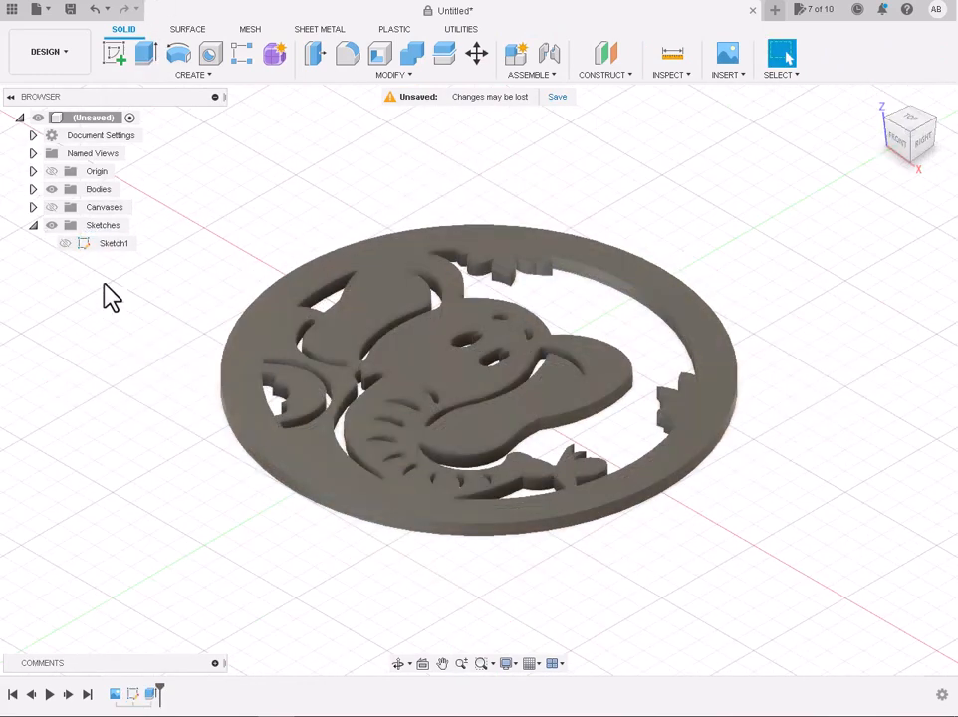
click(397, 665)
drag(224, 493, 283, 539)
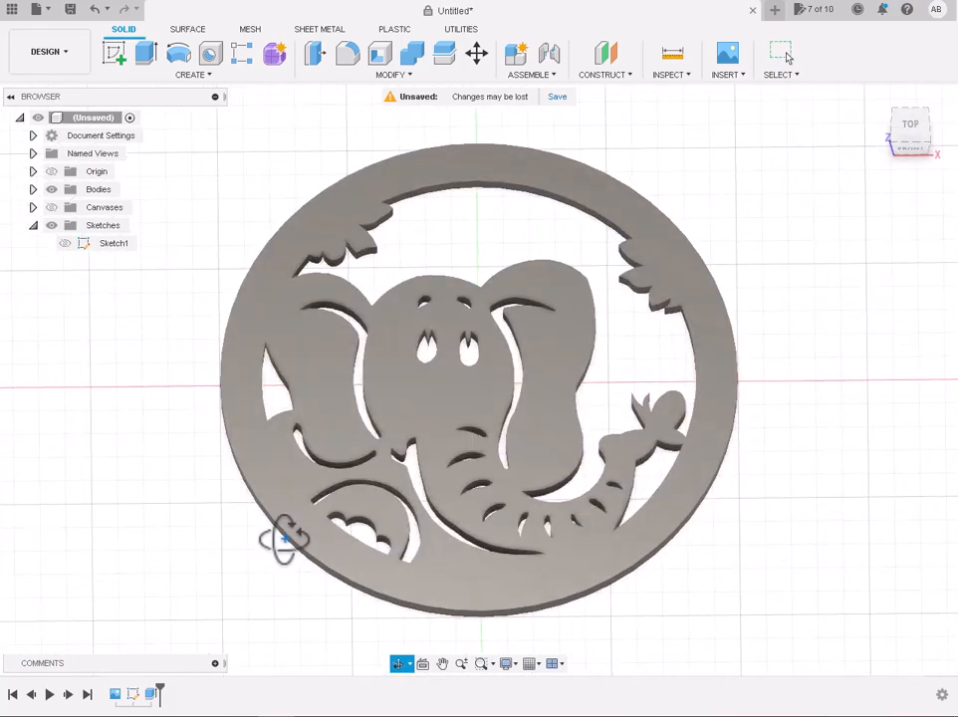